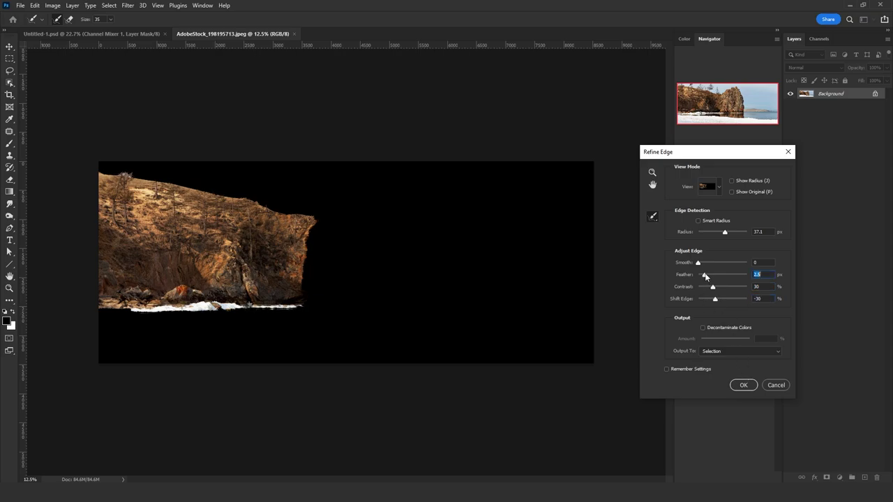
Step: Raise the Refine Edge radius to about 73.7 px for the cliff selection and apply the refinement
{"action": "left_click", "coordinate": [728, 230]}
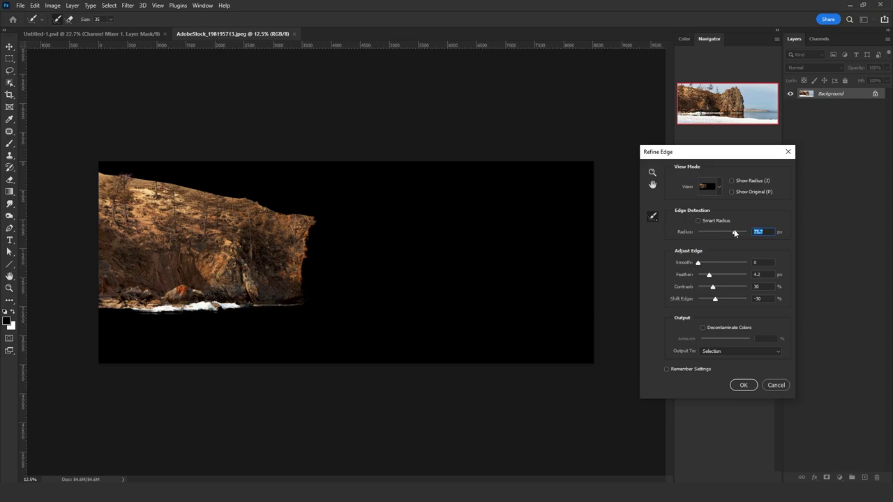
{"action": "left_click", "coordinate": [750, 390]}
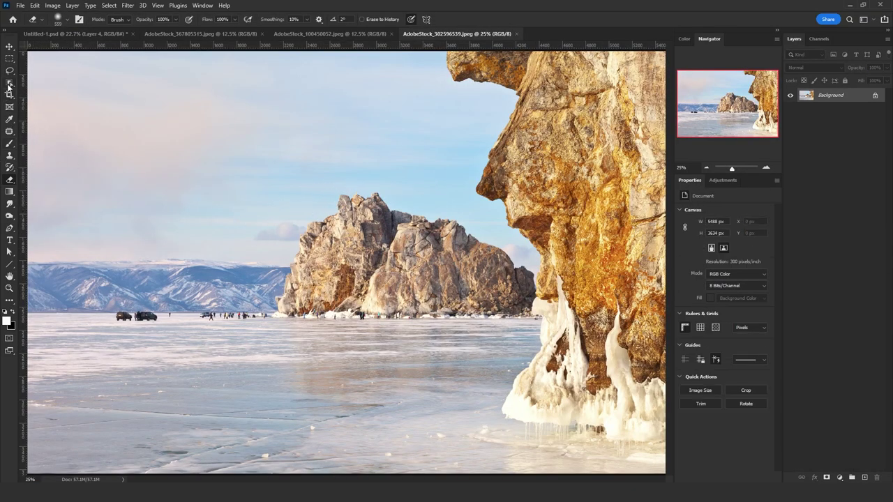
Step: Select the distant rock island with the Object Selection tool and refine its edge with a 54.5 px radius plus added feather and contrast
{"action": "left_click", "coordinate": [9, 84]}
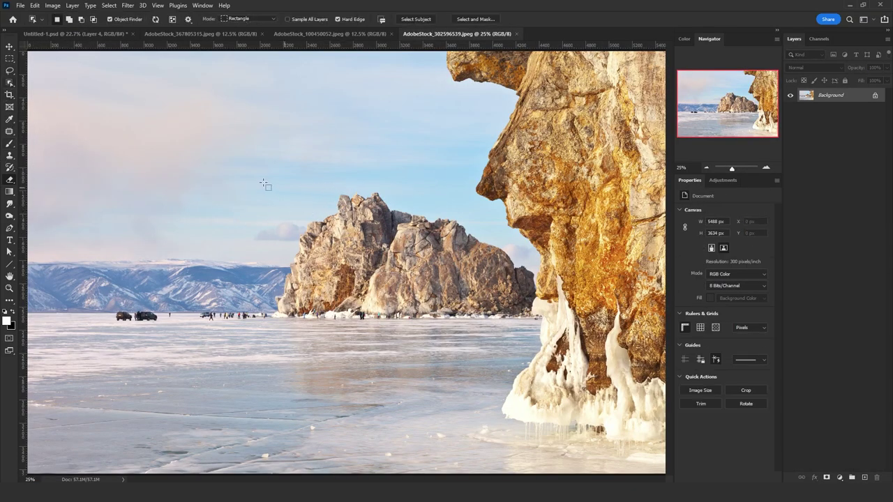
{"action": "left_click_drag", "start_coordinate": [258, 174], "coordinate": [538, 317]}
{"action": "left_click", "coordinate": [109, 5]}
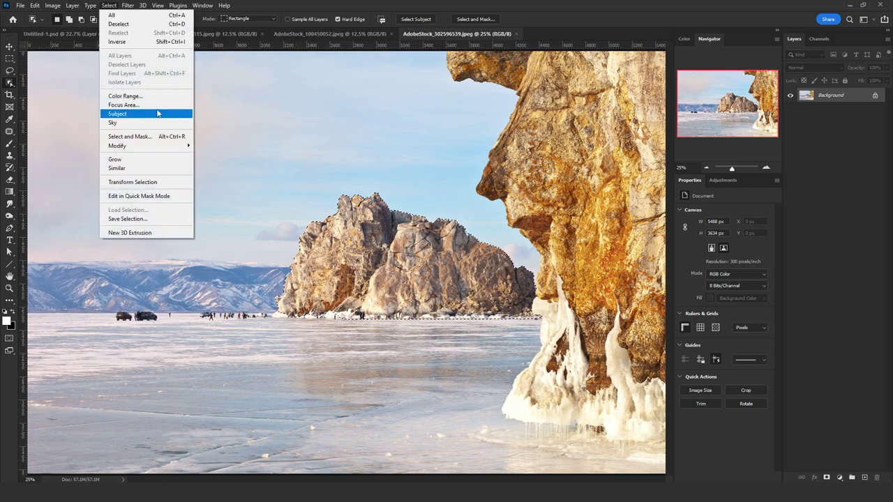
{"action": "left_click", "coordinate": [139, 136], "text": "shift"}
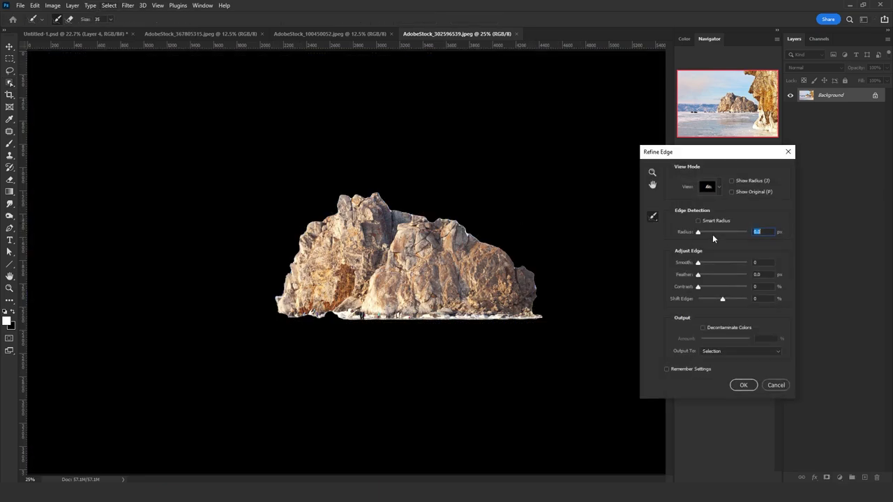
{"action": "left_click_drag", "start_coordinate": [722, 235], "coordinate": [730, 232]}
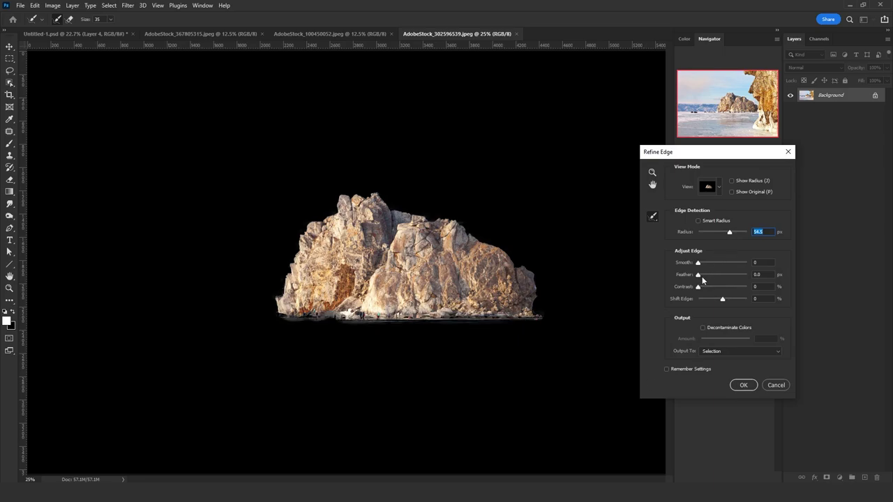
{"action": "left_click_drag", "start_coordinate": [698, 275], "coordinate": [707, 286]}
{"action": "left_click", "coordinate": [721, 286]}
{"action": "left_click", "coordinate": [743, 385]}
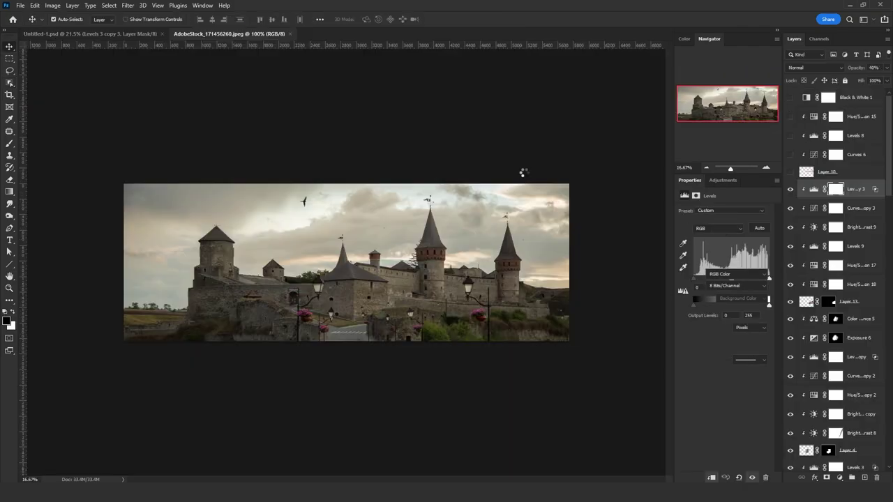
Step: Select the whole castle with the Object Selection tool and switch to the Lasso tool
{"action": "left_click", "coordinate": [10, 83]}
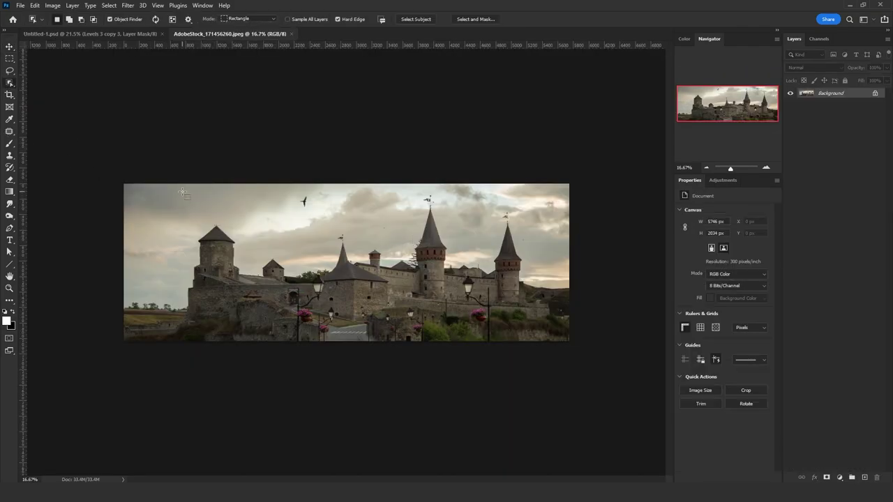
{"action": "left_click_drag", "start_coordinate": [183, 191], "coordinate": [556, 333]}
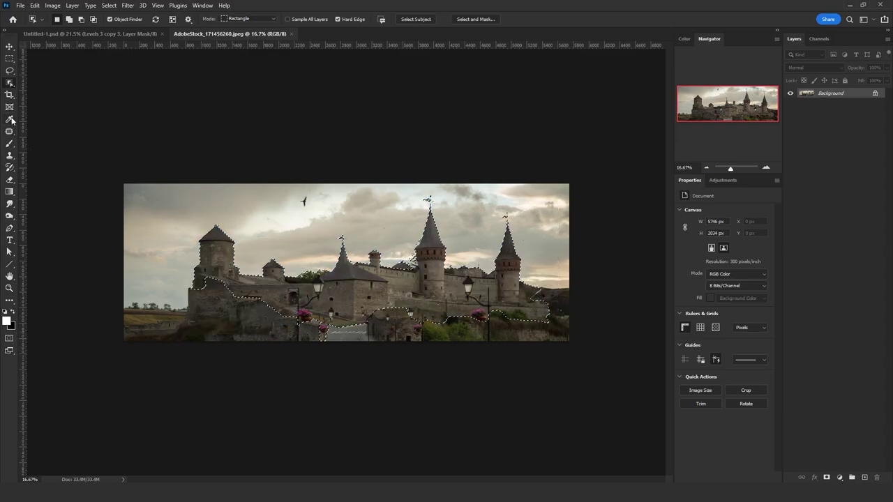
{"action": "key", "text": "l"}
{"action": "left_click", "coordinate": [109, 5]}
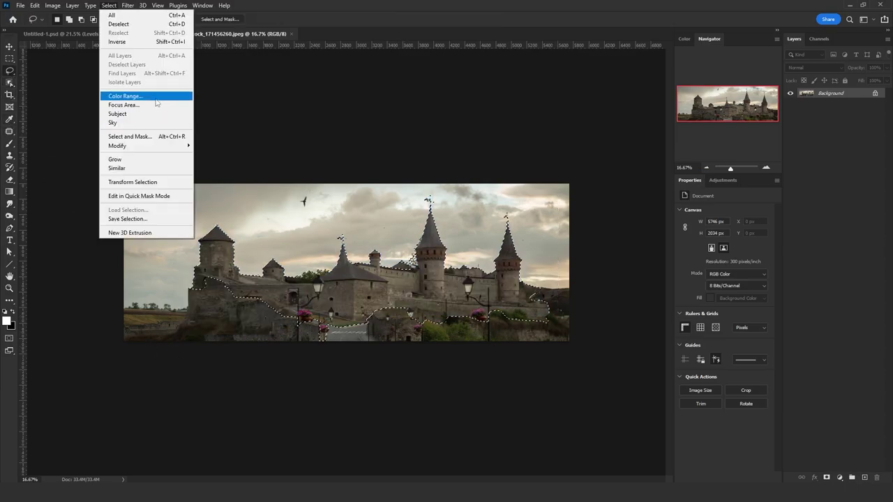
{"action": "left_click", "coordinate": [174, 96]}
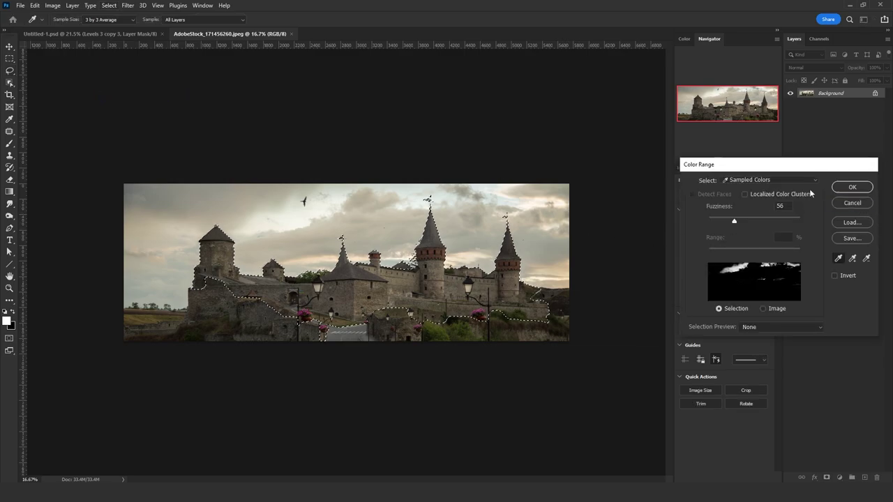
{"action": "key", "text": "Escape"}
Step: Refine the castle selection's edge with radius 56.3 px, feather 3.2 px, contrast 48% and shift edge -30%
{"action": "left_click", "coordinate": [106, 5]}
{"action": "left_click", "coordinate": [143, 136], "text": "shift"}
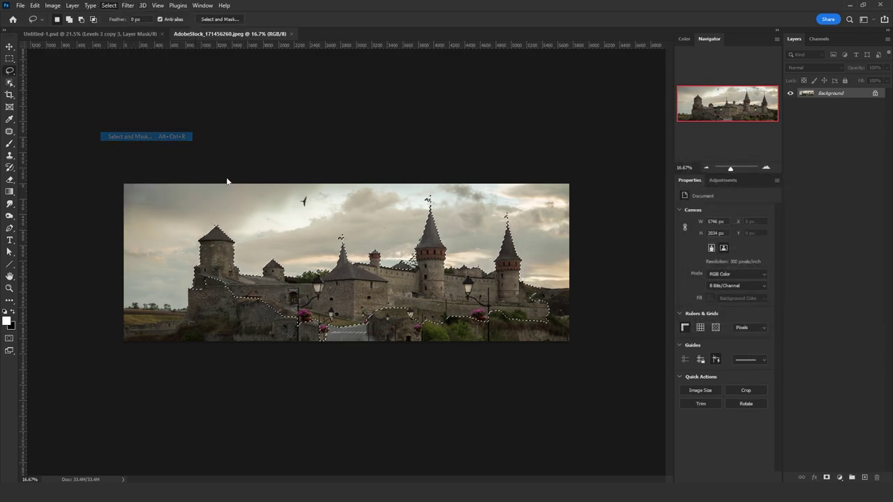
{"action": "left_click_drag", "start_coordinate": [697, 232], "coordinate": [723, 232]}
{"action": "left_click_drag", "start_coordinate": [697, 274], "coordinate": [722, 287]}
{"action": "left_click_drag", "start_coordinate": [723, 231], "coordinate": [730, 231]}
{"action": "left_click_drag", "start_coordinate": [704, 275], "coordinate": [706, 275]}
{"action": "left_click_drag", "start_coordinate": [721, 299], "coordinate": [715, 300]}
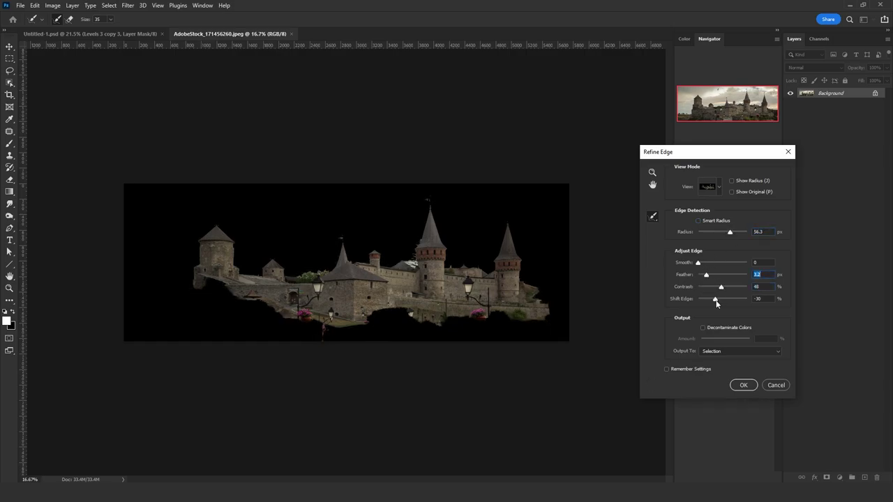
{"action": "left_click", "coordinate": [744, 385]}
Step: Correct the castle selection around the small pyramid roof between the towers with the Lasso tool
{"action": "scroll", "coordinate": [412, 270], "scroll_direction": "up", "scroll_amount": 8}
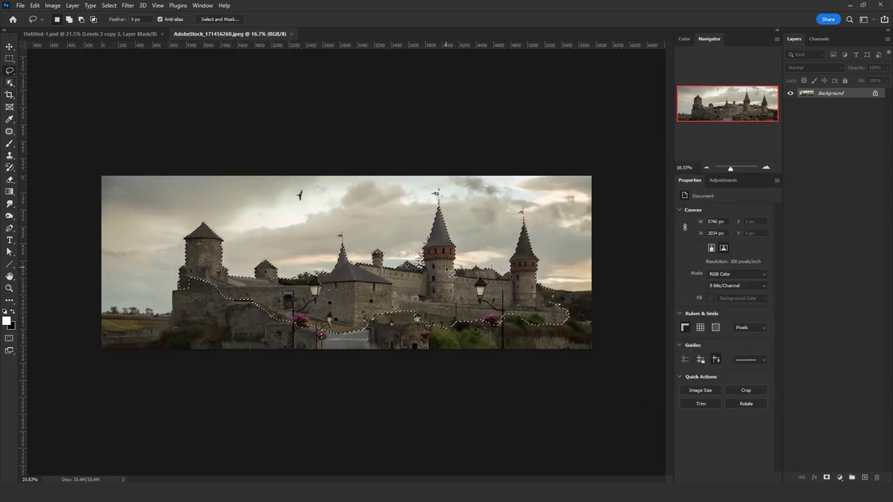
{"action": "scroll", "coordinate": [412, 270], "scroll_direction": "up", "scroll_amount": 3}
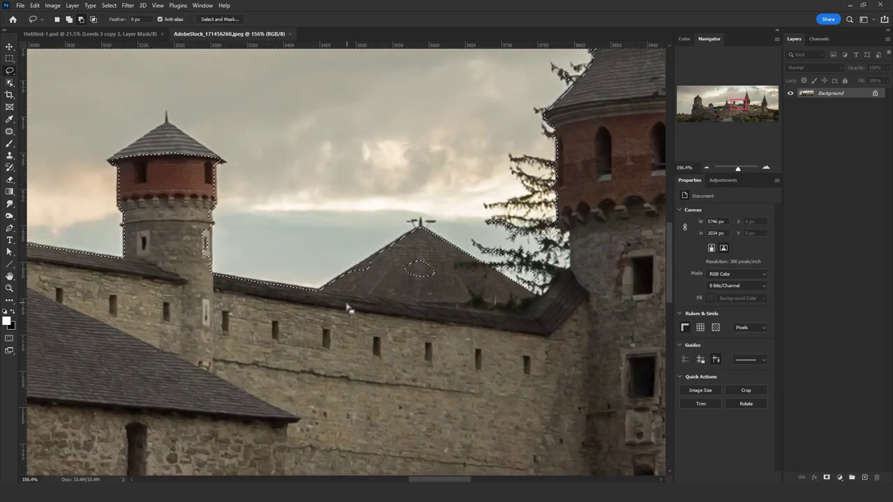
{"action": "mouse_move", "coordinate": [331, 293]}
{"action": "left_mouse_down"}
{"action": "mouse_move", "coordinate": [394, 241]}
{"action": "mouse_move", "coordinate": [429, 234]}
{"action": "mouse_move", "coordinate": [376, 334]}
{"action": "mouse_move", "coordinate": [327, 291]}
{"action": "left_mouse_up"}
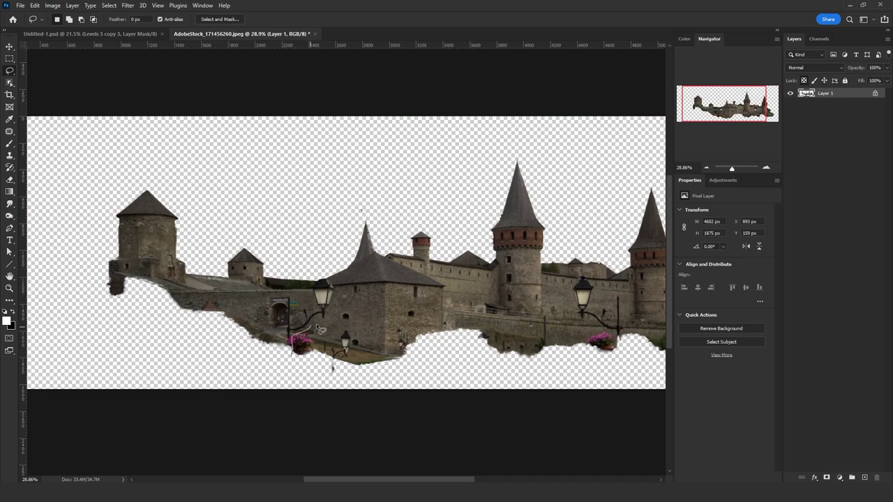
Step: Lasso the tall street lamp near the castle's arched gate and remove it with a Content-Aware fill
{"action": "mouse_move", "coordinate": [319, 328]}
{"action": "left_mouse_down"}
{"action": "mouse_move", "coordinate": [335, 298]}
{"action": "mouse_move", "coordinate": [332, 279]}
{"action": "mouse_move", "coordinate": [313, 277]}
{"action": "mouse_move", "coordinate": [315, 308]}
{"action": "mouse_move", "coordinate": [300, 321]}
{"action": "mouse_move", "coordinate": [293, 294]}
{"action": "mouse_move", "coordinate": [285, 352]}
{"action": "left_mouse_up"}
{"action": "key", "text": "shift+BackSpace"}
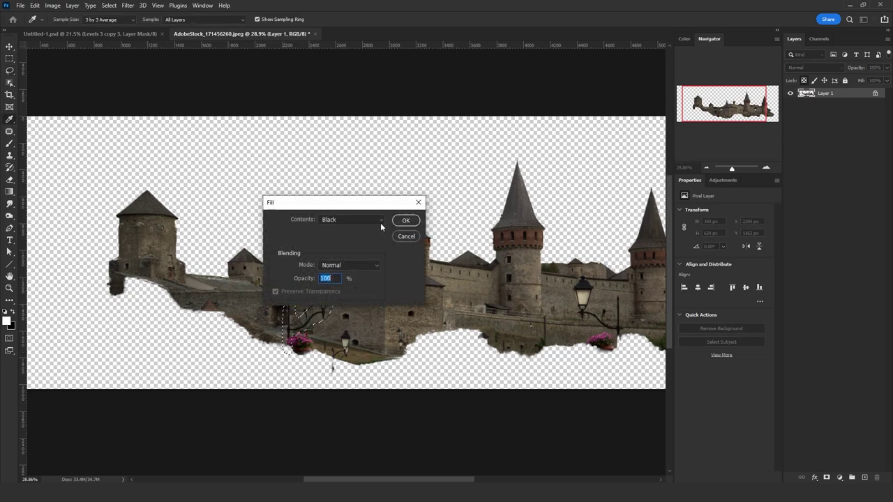
{"action": "left_click", "coordinate": [380, 222]}
{"action": "left_click", "coordinate": [360, 258]}
{"action": "left_click", "coordinate": [406, 221]}
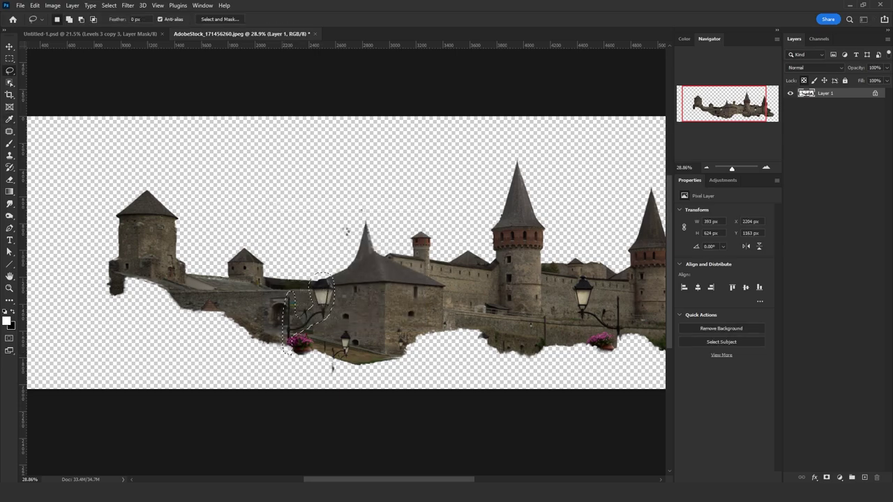
Step: Lasso the small street lamp below the central building and remove it with the same Content-Aware fill
{"action": "mouse_move", "coordinate": [336, 367]}
{"action": "left_mouse_down"}
{"action": "mouse_move", "coordinate": [321, 325]}
{"action": "mouse_move", "coordinate": [351, 331]}
{"action": "mouse_move", "coordinate": [353, 352]}
{"action": "mouse_move", "coordinate": [336, 368]}
{"action": "left_mouse_up"}
{"action": "key", "text": "shift+BackSpace"}
{"action": "left_click", "coordinate": [407, 221]}
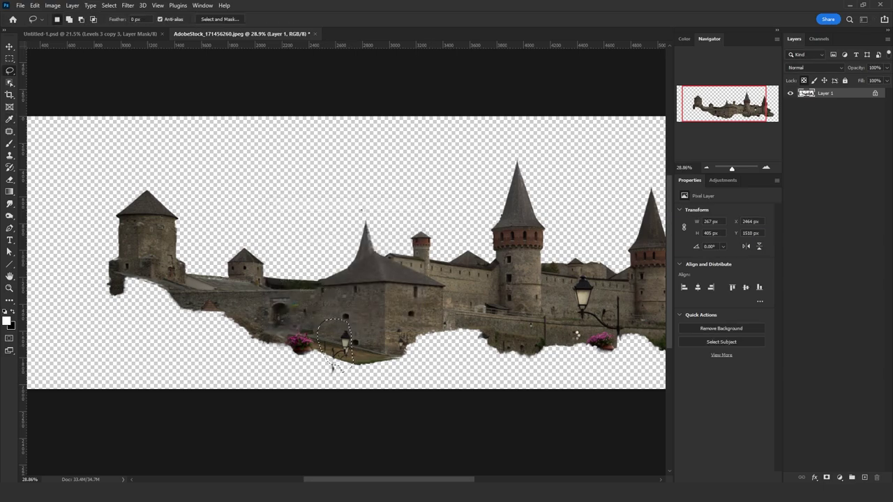
Step: Remove the street lamp and flowers between the two tall towers with a Content-Aware fill, deselect, and select the entire canvas
{"action": "mouse_move", "coordinate": [608, 362]}
{"action": "left_mouse_down"}
{"action": "mouse_move", "coordinate": [566, 303]}
{"action": "mouse_move", "coordinate": [587, 280]}
{"action": "left_mouse_up"}
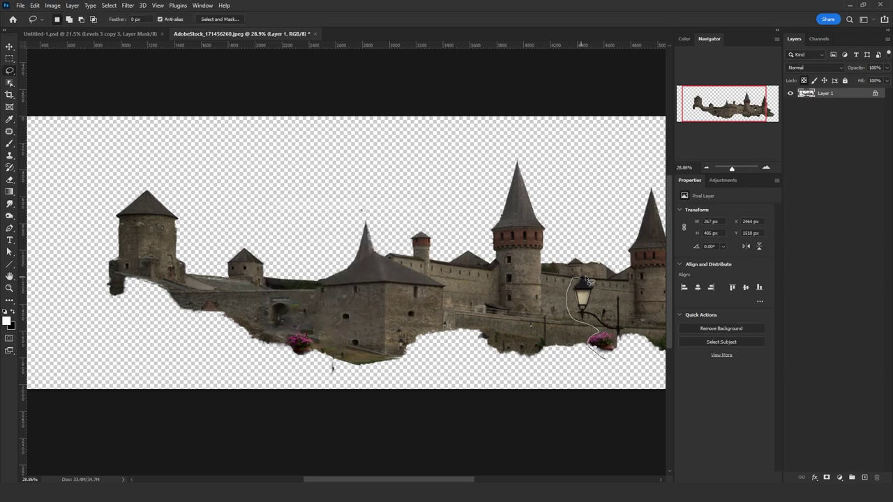
{"action": "left_click_drag", "start_coordinate": [627, 301], "coordinate": [605, 366]}
{"action": "key", "text": "shift+BackSpace"}
{"action": "left_click", "coordinate": [407, 220]}
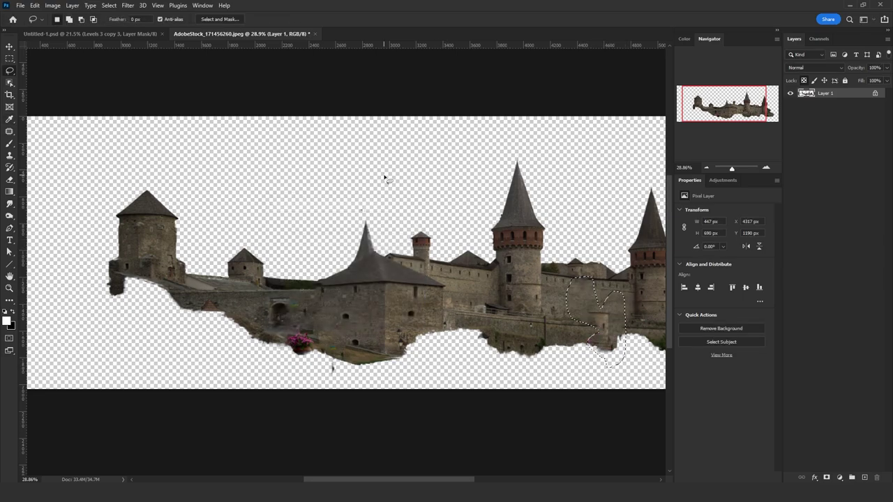
{"action": "key", "text": "ctrl+d"}
{"action": "key", "text": "ctrl+a"}
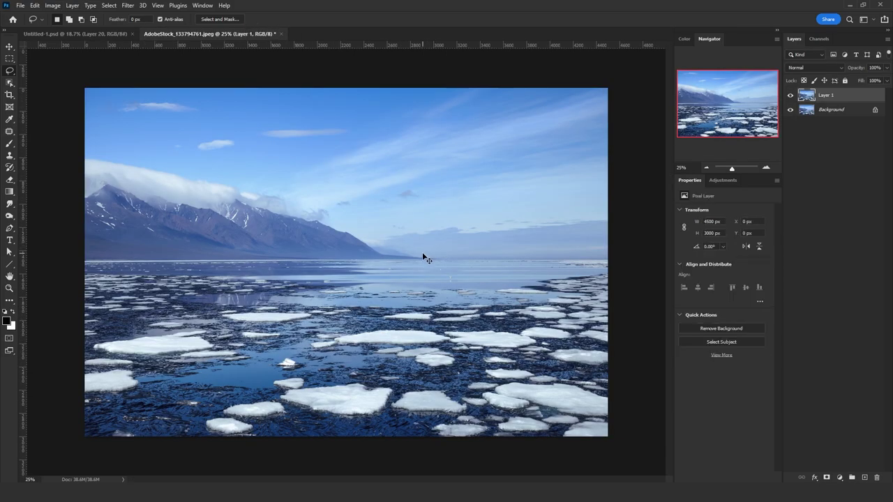
Step: Desaturate Layer 1 and crop the image to the ice-covered water below the horizon
{"action": "key", "text": "ctrl+shift+u"}
{"action": "left_click", "coordinate": [10, 95]}
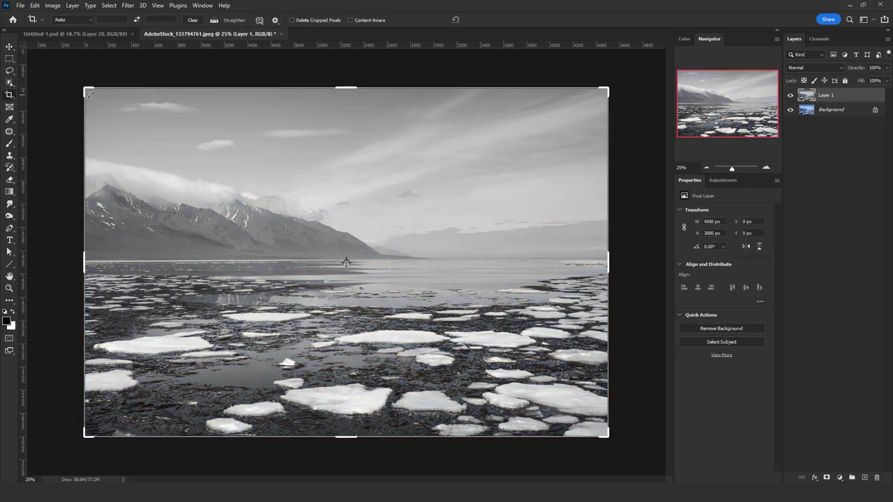
{"action": "left_click_drag", "start_coordinate": [341, 83], "coordinate": [352, 181]}
{"action": "key", "text": "Return"}
Step: Load the RGB channel's luminosity as a selection and invert it to target the dark water on Layer 1
{"action": "key", "text": "l"}
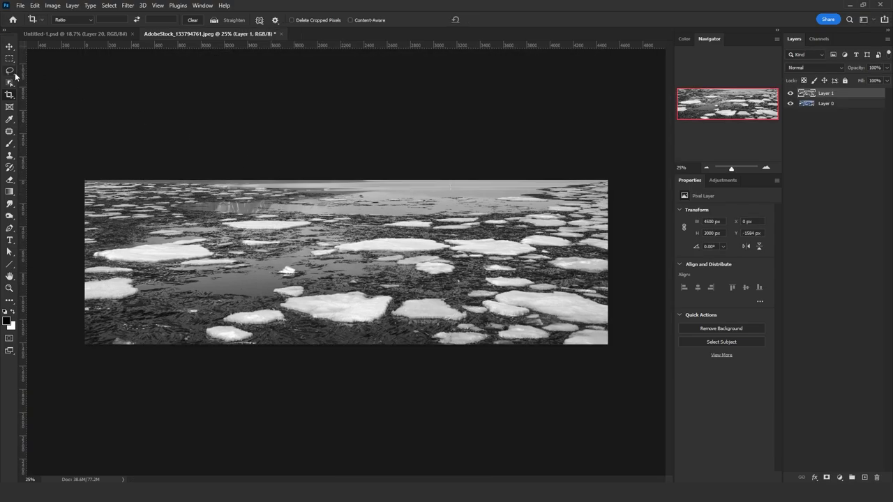
{"action": "left_click", "coordinate": [819, 38]}
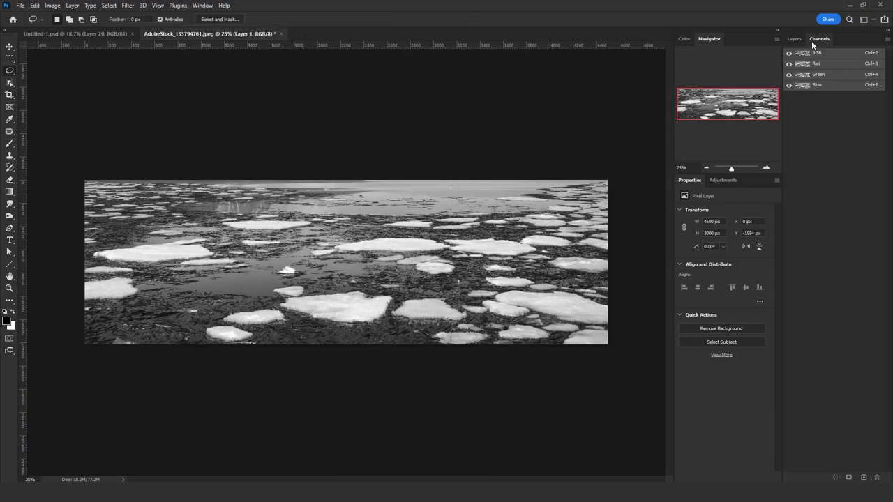
{"action": "left_click", "coordinate": [806, 55], "text": "ctrl"}
{"action": "left_click", "coordinate": [794, 39]}
{"action": "right_click", "coordinate": [425, 222]}
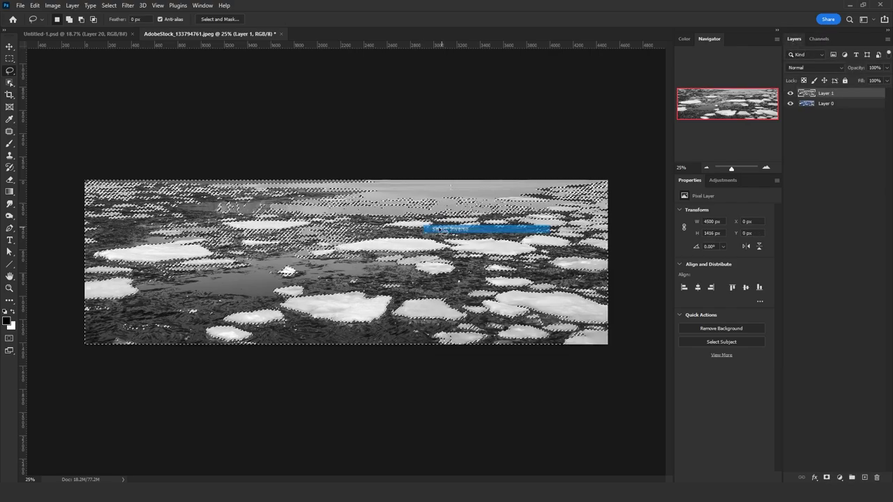
{"action": "left_click", "coordinate": [440, 231]}
Step: Darken the selected water by applying the merged RGB image to Layer 1 three times with Multiply blending at 100% opacity
{"action": "left_click", "coordinate": [52, 5]}
{"action": "left_click", "coordinate": [114, 144]}
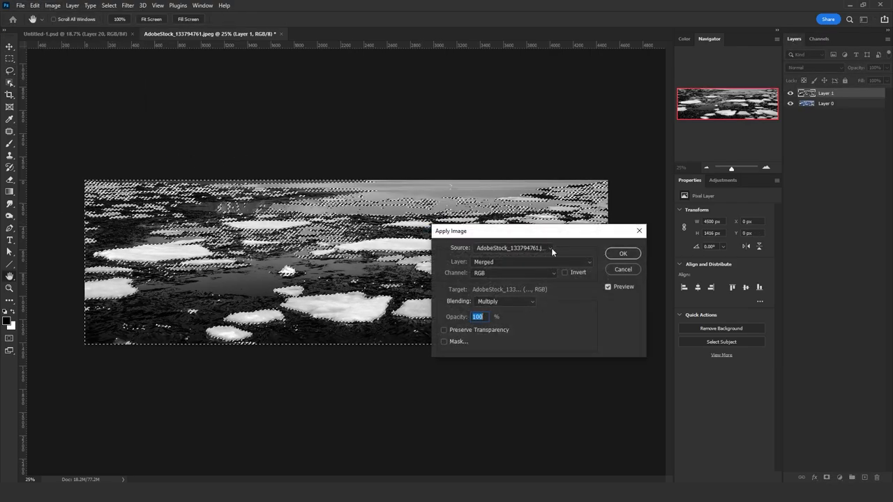
{"action": "left_click", "coordinate": [623, 253]}
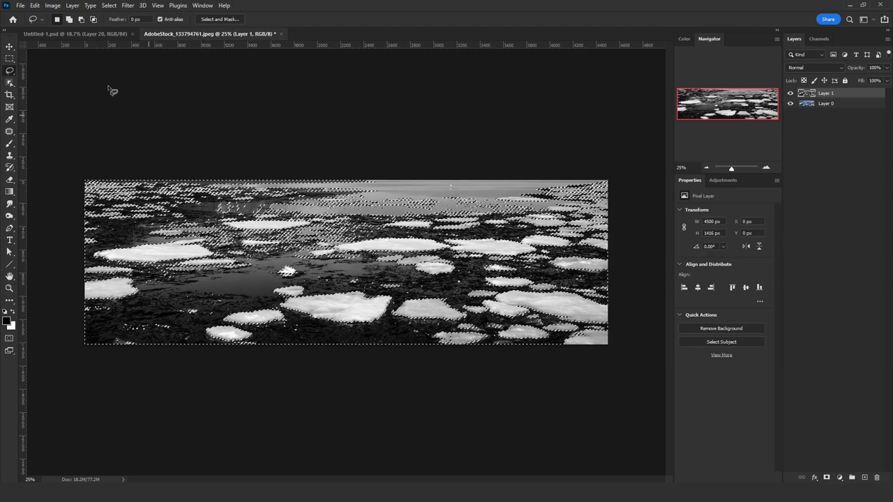
{"action": "left_click", "coordinate": [52, 5]}
{"action": "left_click", "coordinate": [103, 142]}
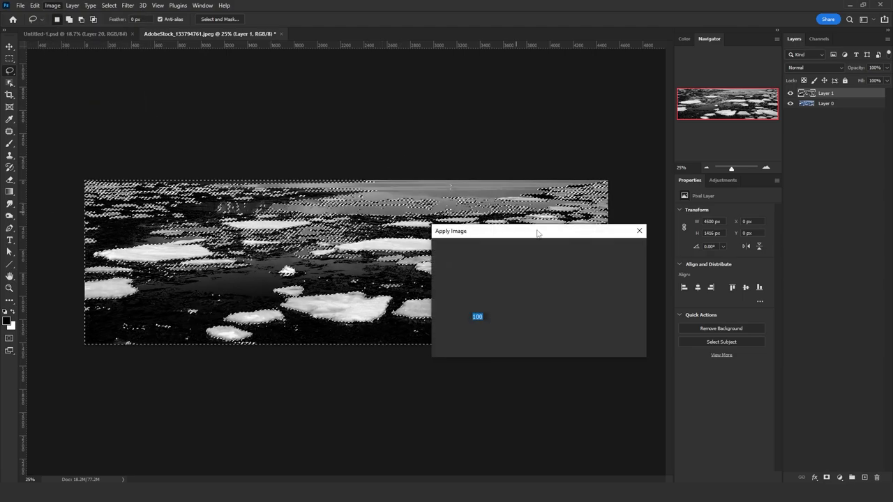
{"action": "left_click", "coordinate": [623, 253]}
{"action": "left_click", "coordinate": [53, 5]}
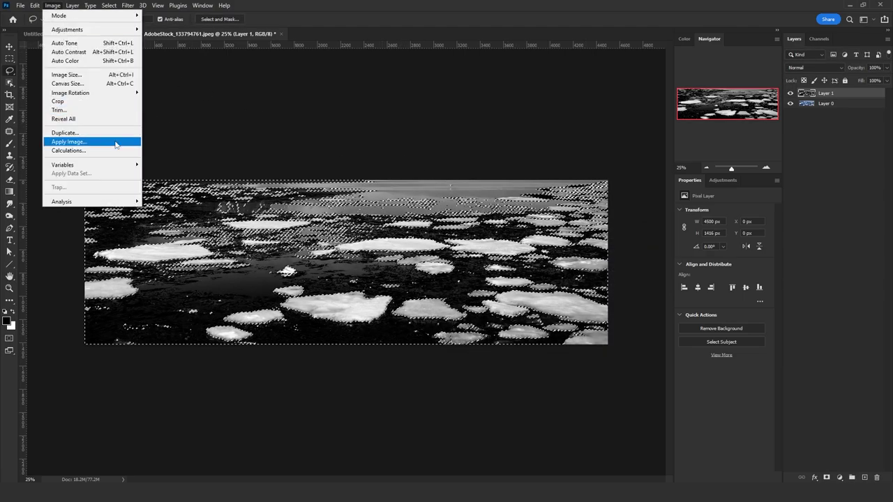
{"action": "left_click", "coordinate": [115, 142]}
{"action": "left_click", "coordinate": [623, 254]}
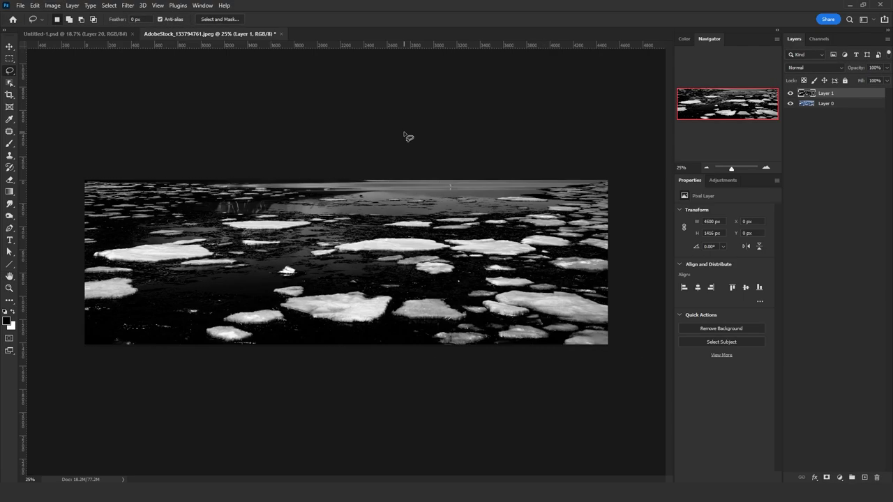
Step: Deselect and push Layer 1 to near pure black and white with Levels inputs of 98 and 119
{"action": "key", "text": "ctrl+d"}
{"action": "key", "text": "l"}
{"action": "key", "text": "ctrl+l"}
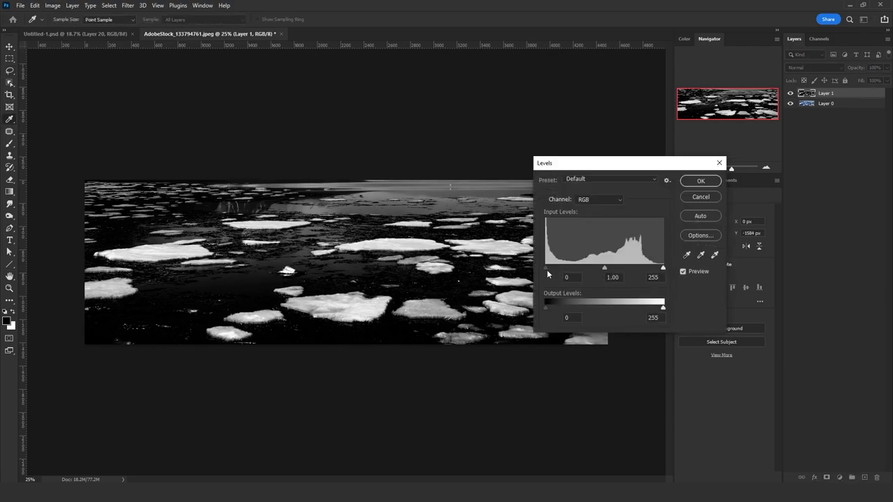
{"action": "left_click_drag", "start_coordinate": [546, 270], "coordinate": [591, 268]}
{"action": "left_click_drag", "start_coordinate": [662, 267], "coordinate": [599, 267]}
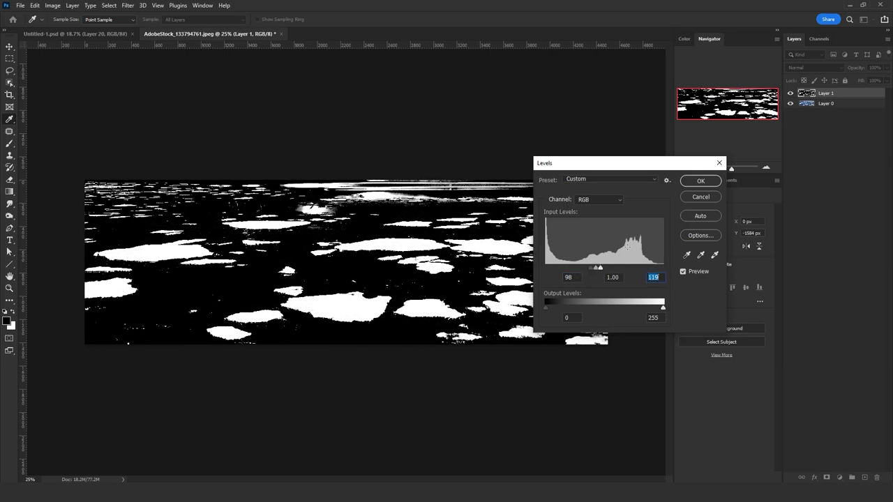
{"action": "left_click", "coordinate": [684, 183]}
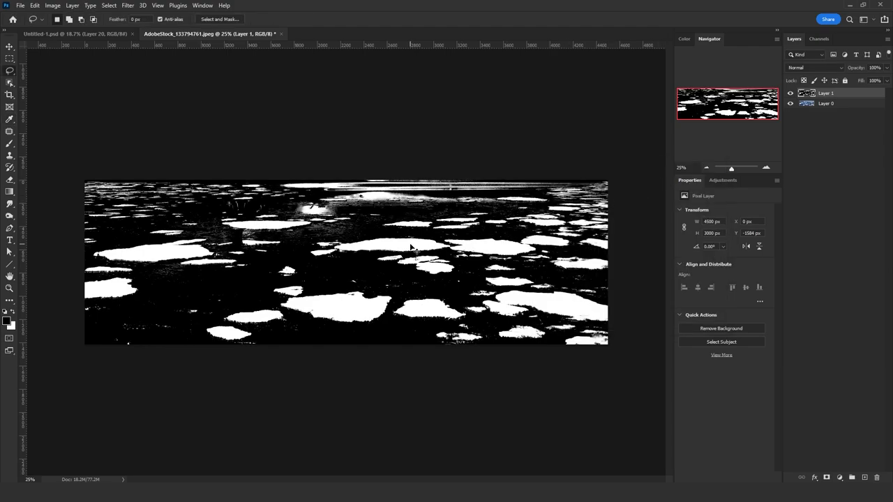
Step: Invert Layer 1 and strengthen its black-and-white contrast with Levels inputs of 30 and 77
{"action": "key", "text": "ctrl+i"}
{"action": "key", "text": "ctrl+l"}
{"action": "left_click_drag", "start_coordinate": [662, 267], "coordinate": [581, 270]}
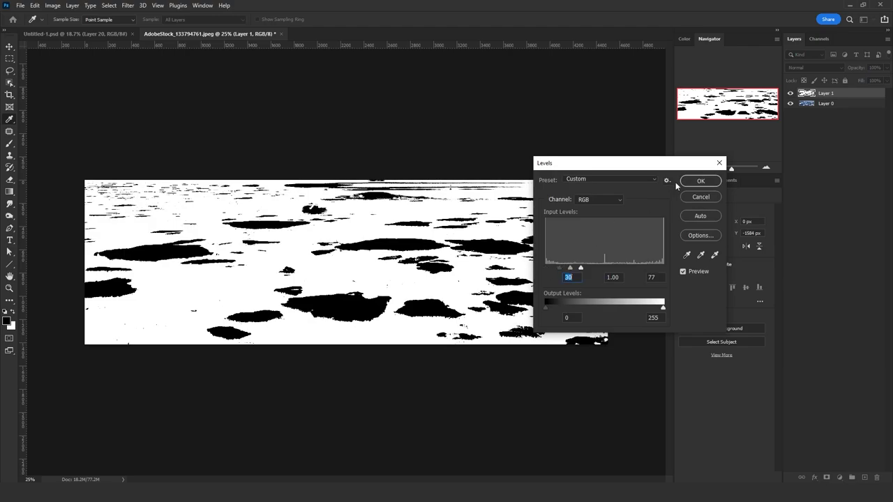
{"action": "left_click", "coordinate": [699, 182]}
Step: Soften the jagged ice shapes on Layer 1 with a 1.5-pixel Gaussian Blur
{"action": "left_click", "coordinate": [128, 6]}
{"action": "mouse_move", "coordinate": [209, 148]}
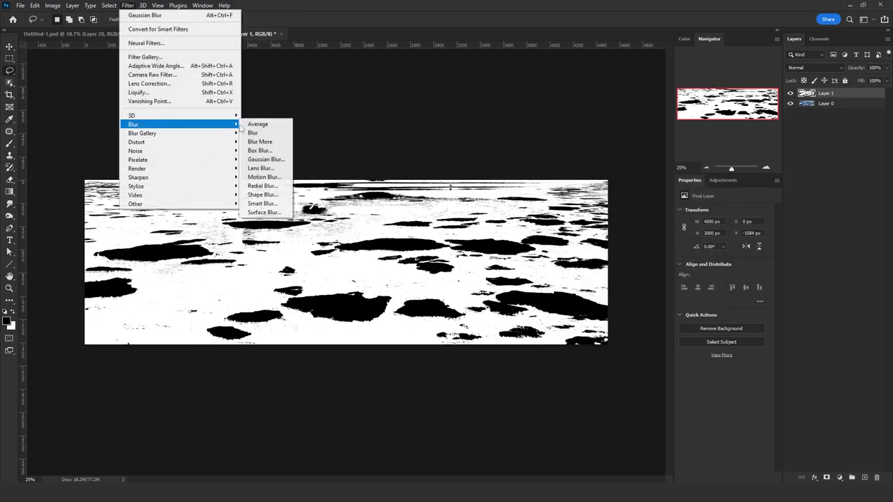
{"action": "left_click", "coordinate": [278, 159]}
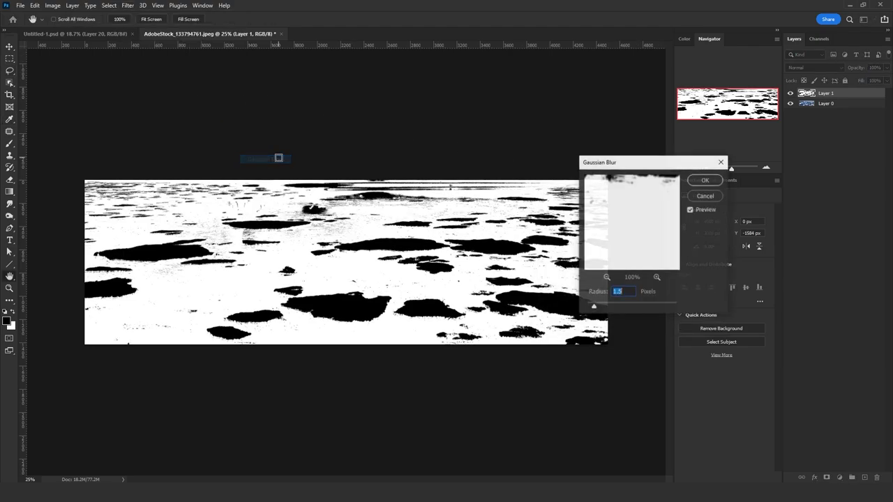
{"action": "left_click", "coordinate": [705, 181]}
Step: Sharpen the blurred ice shapes with Levels by narrowing the black and white inputs, and invert Layer 1 to white ice on black
{"action": "key", "text": "ctrl+l"}
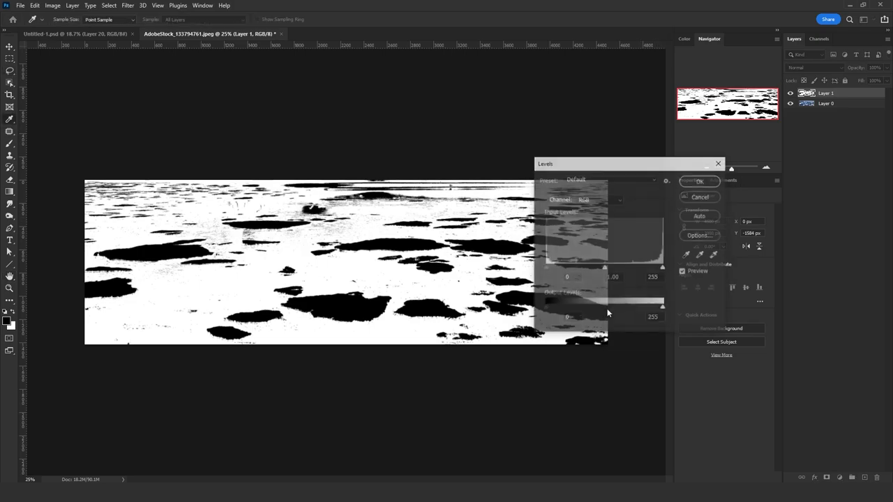
{"action": "left_click_drag", "start_coordinate": [662, 267], "coordinate": [604, 268]}
{"action": "left_click_drag", "start_coordinate": [546, 268], "coordinate": [594, 268]}
{"action": "left_click", "coordinate": [697, 180]}
{"action": "key", "text": "l"}
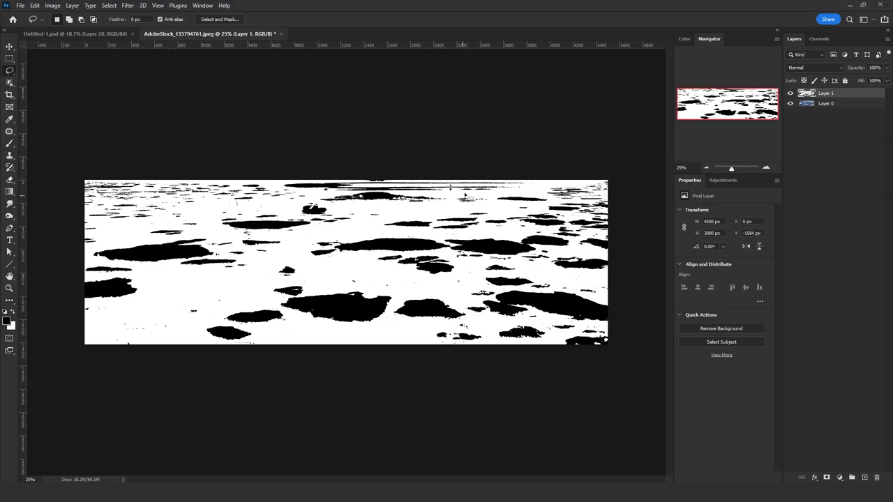
{"action": "key", "text": "ctrl+i"}
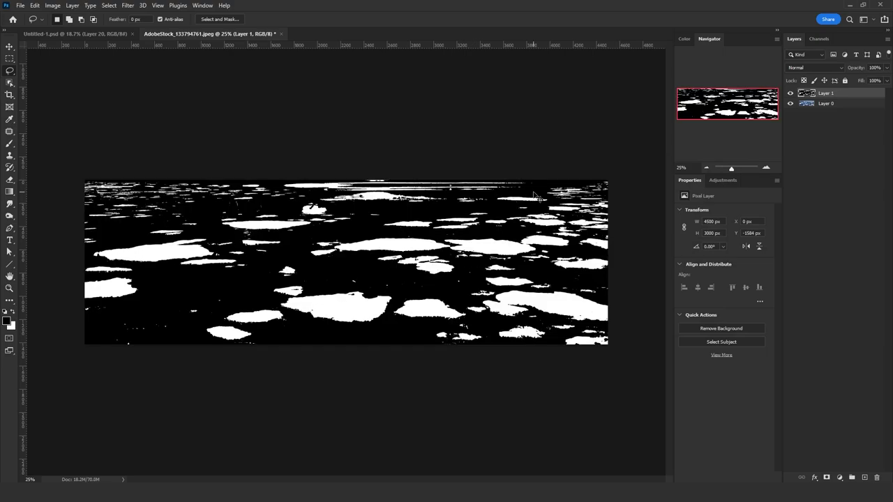
Step: Copy the entire black-and-white ice image and paste it into a new layer mask on Layer 1
{"action": "key", "text": "ctrl+a"}
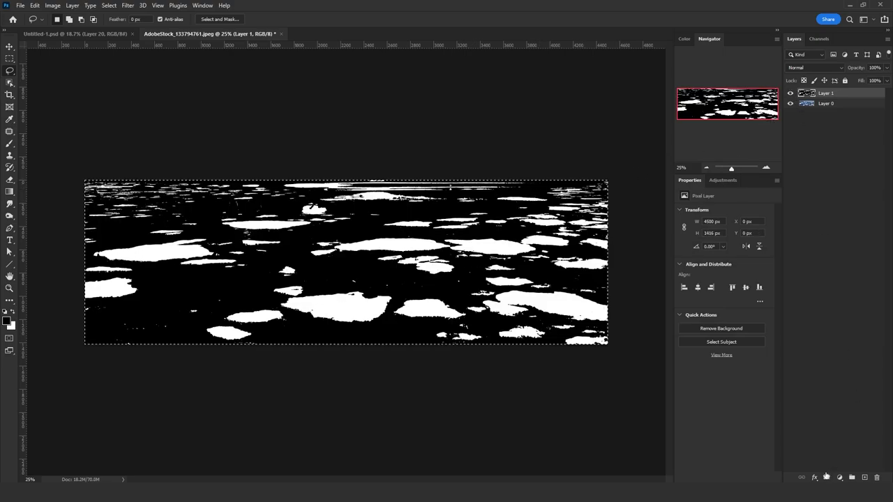
{"action": "left_click", "coordinate": [826, 477]}
{"action": "left_click", "coordinate": [829, 93], "text": "alt"}
{"action": "key", "text": "ctrl+v"}
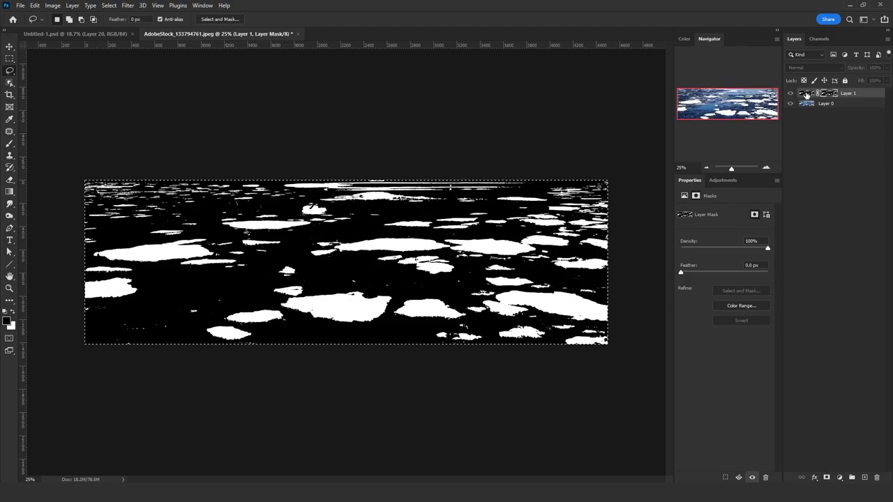
{"action": "left_click", "coordinate": [806, 94]}
Step: Paste the black-and-white ice image into a new layer mask on Layer 0, deselect, and delete Layer 1
{"action": "left_click", "coordinate": [808, 106]}
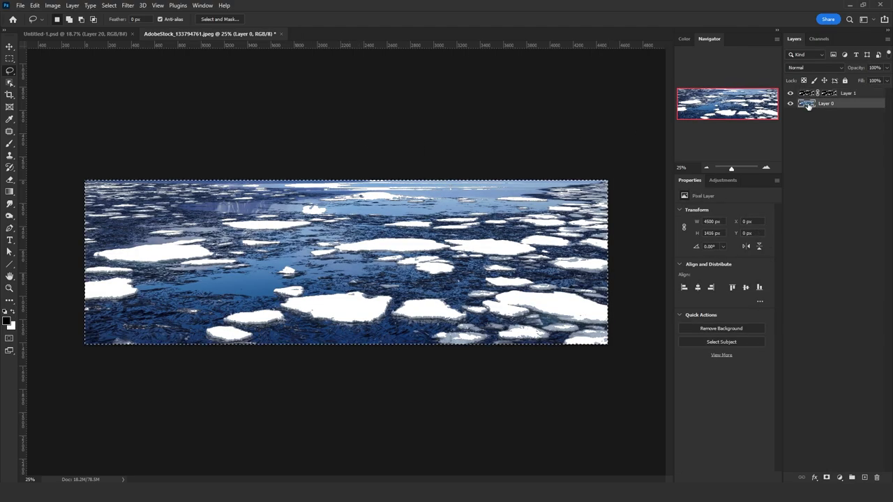
{"action": "left_click", "coordinate": [826, 477]}
{"action": "left_click", "coordinate": [830, 104], "text": "alt"}
{"action": "key", "text": "ctrl+v"}
{"action": "left_click", "coordinate": [807, 104]}
{"action": "key", "text": "ctrl+d"}
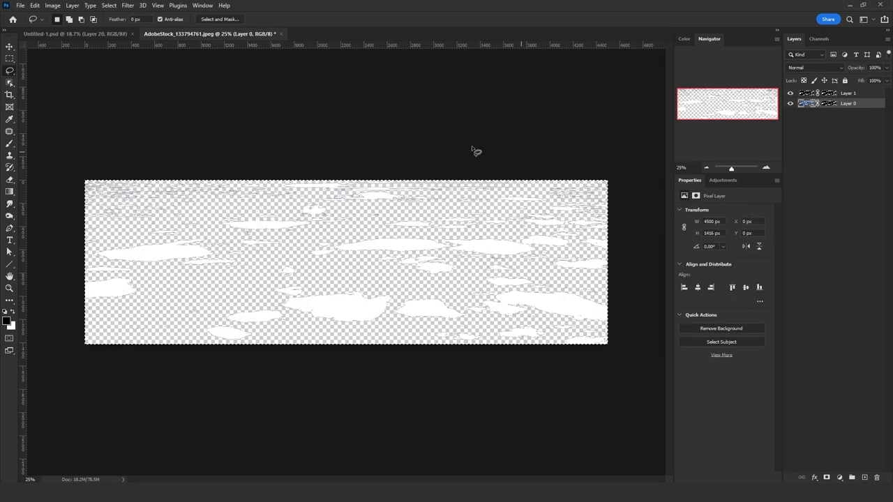
{"action": "left_click", "coordinate": [842, 95]}
{"action": "key", "text": "Delete"}
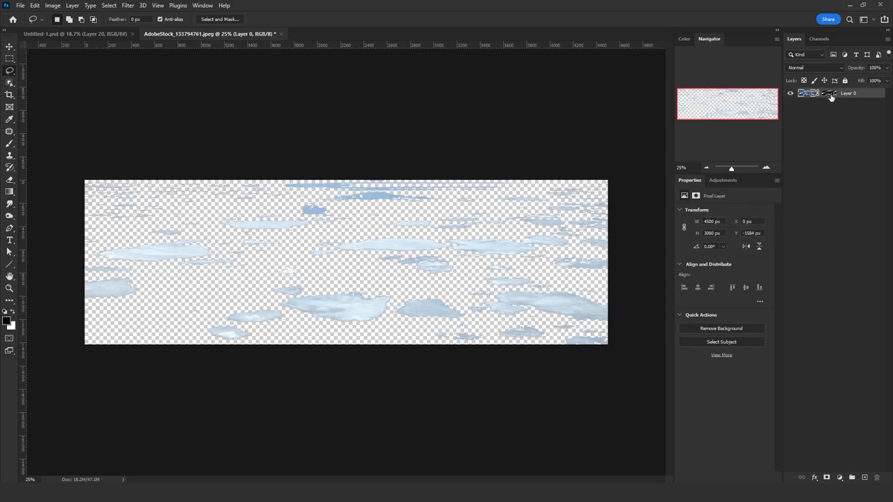
Step: Refine the edges of Layer 0's mask by adjusting the radius, adding a slight feather and setting contrast to about 54%
{"action": "left_click", "coordinate": [829, 94]}
{"action": "left_click", "coordinate": [116, 7]}
{"action": "left_click", "coordinate": [153, 137]}
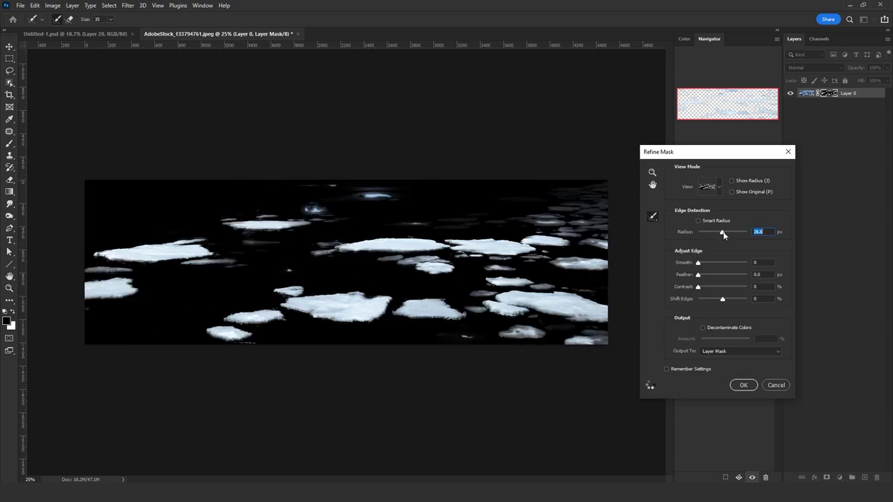
{"action": "left_click_drag", "start_coordinate": [707, 277], "coordinate": [703, 276]}
{"action": "left_click", "coordinate": [725, 288]}
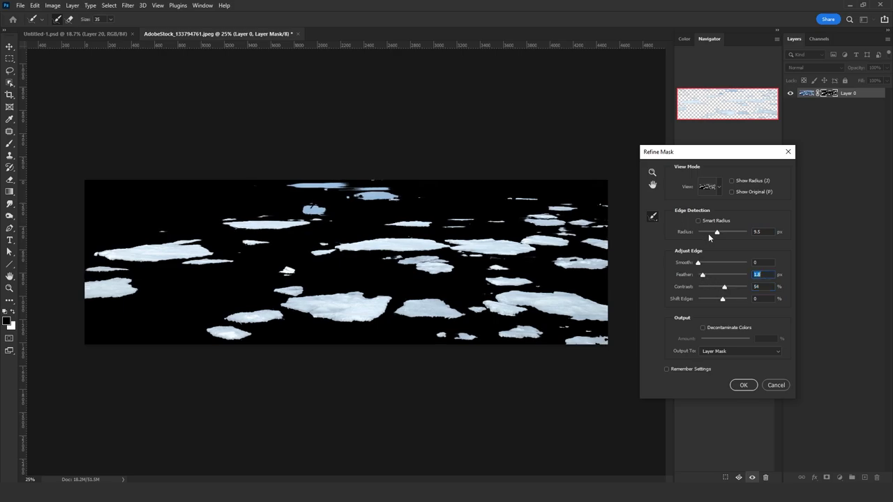
{"action": "left_click_drag", "start_coordinate": [708, 233], "coordinate": [723, 236]}
{"action": "left_click", "coordinate": [740, 385]}
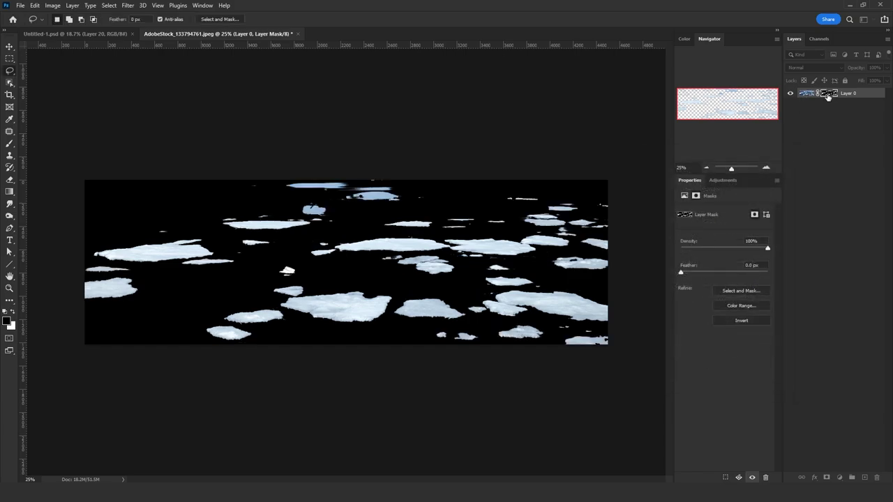
Step: Apply Layer 0's mask permanently and add a new empty layer, moving it beneath the ice floes
{"action": "right_click", "coordinate": [828, 95]}
{"action": "left_click", "coordinate": [825, 121]}
{"action": "left_click", "coordinate": [864, 478]}
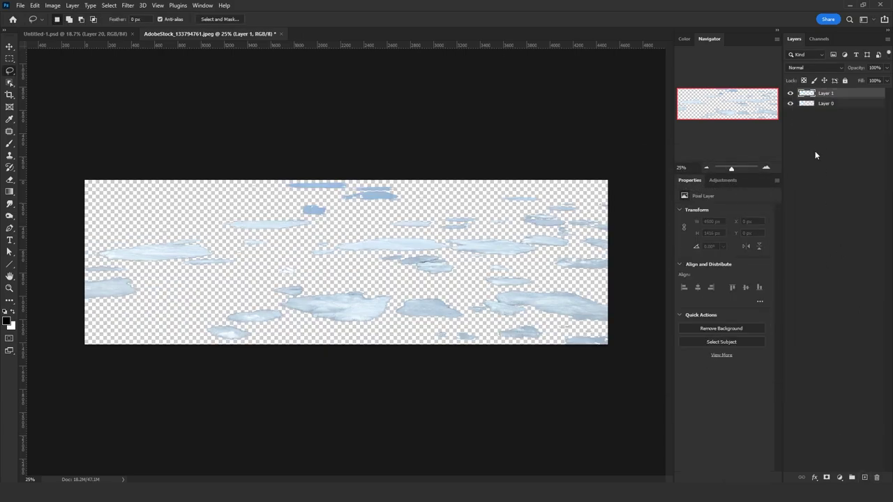
{"action": "left_click_drag", "start_coordinate": [826, 95], "coordinate": [826, 99]}
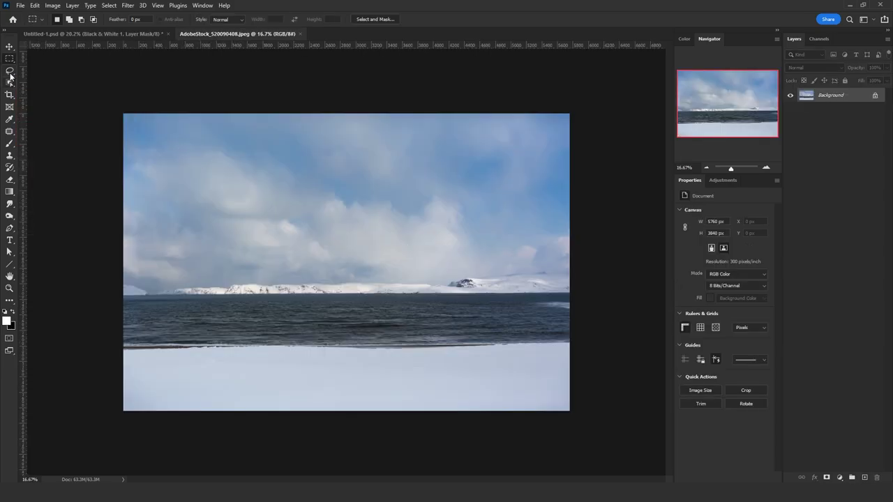
Step: In the snowy seascape photo, select the bright clouds above the mountains with the Magic Wand at a tolerance of 50
{"action": "left_click", "coordinate": [10, 82]}
{"action": "left_click", "coordinate": [54, 100]}
{"action": "left_click", "coordinate": [339, 232]}
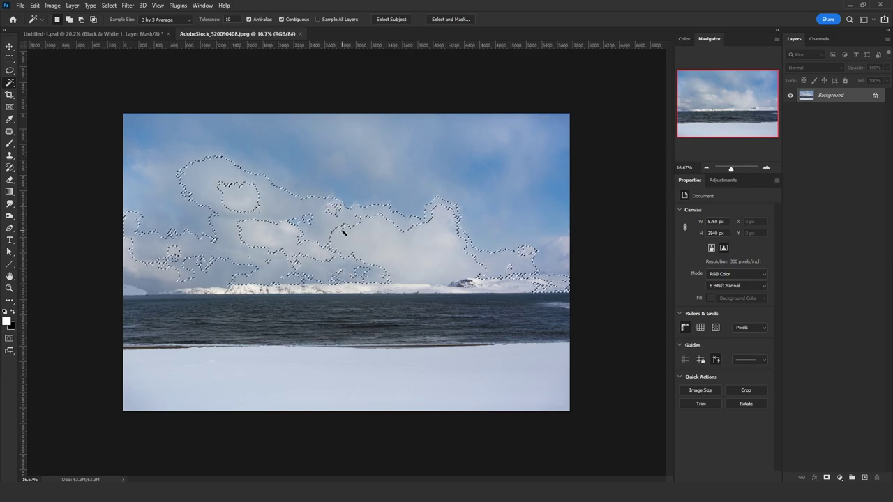
{"action": "left_click", "coordinate": [184, 20]}
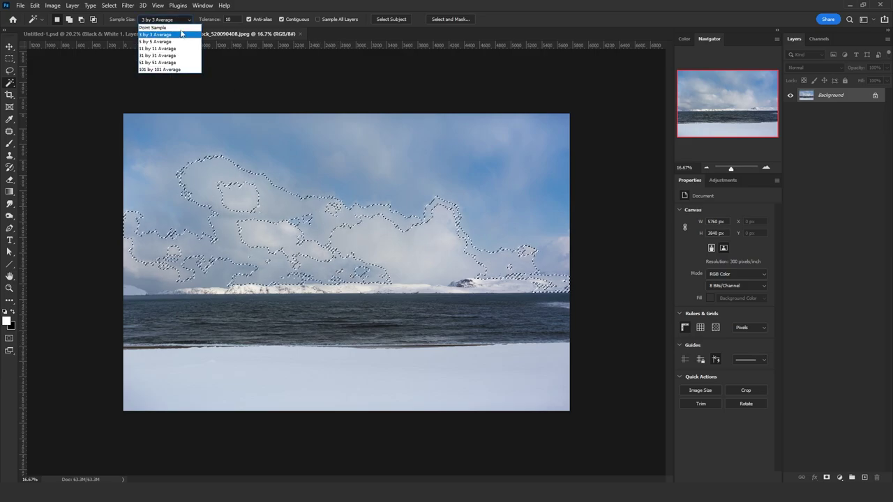
{"action": "left_click", "coordinate": [184, 20]}
{"action": "type", "text": "50"}
{"action": "left_click", "coordinate": [378, 247]}
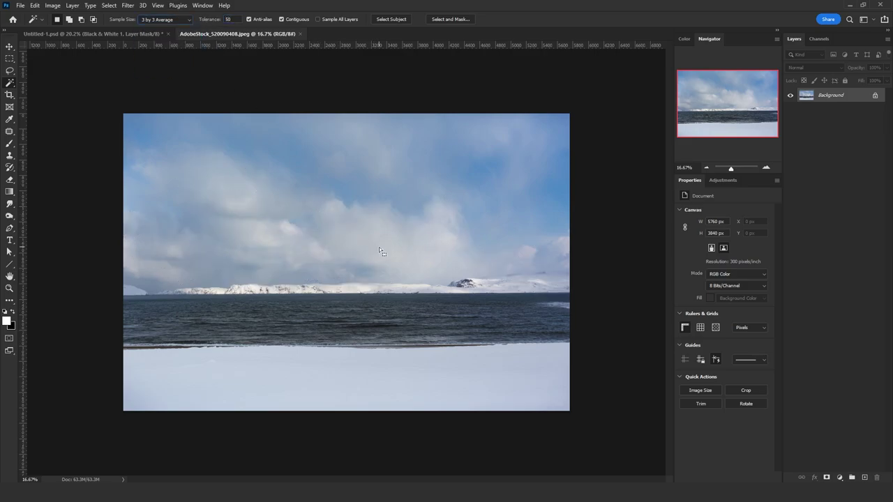
Step: Refine the cloud selection's edge with a 250 px radius and copy the selected area to a new layer
{"action": "left_click", "coordinate": [10, 70]}
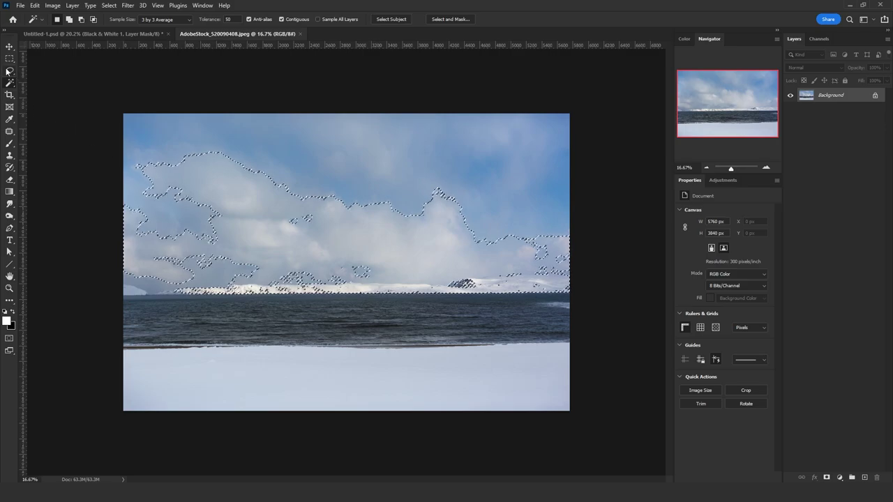
{"action": "left_click", "coordinate": [109, 5]}
{"action": "left_click", "coordinate": [130, 136], "text": "shift"}
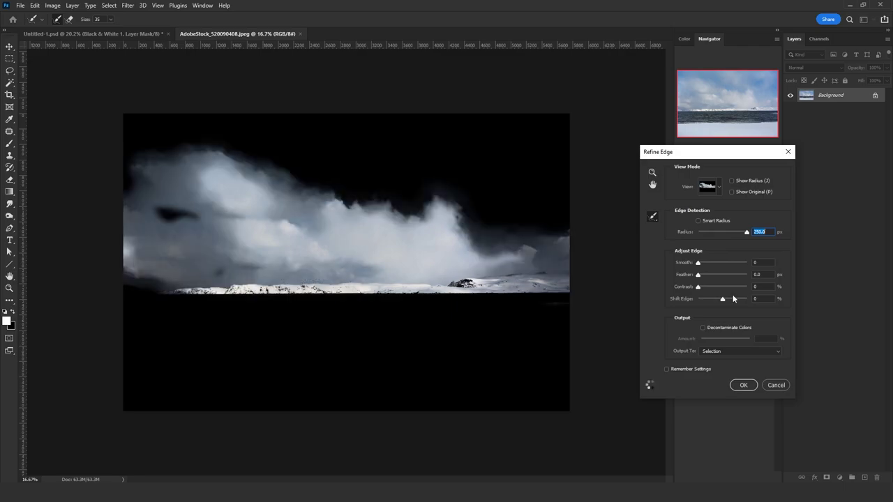
{"action": "left_click", "coordinate": [743, 385]}
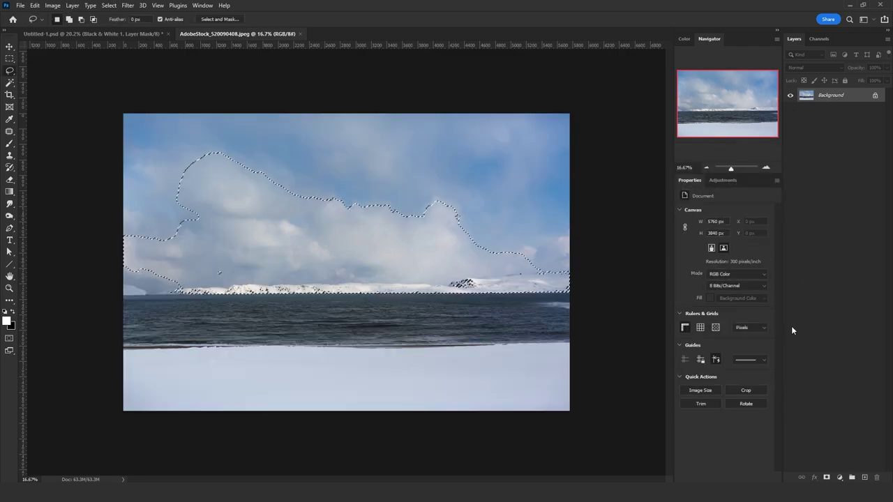
{"action": "key", "text": "ctrl+j"}
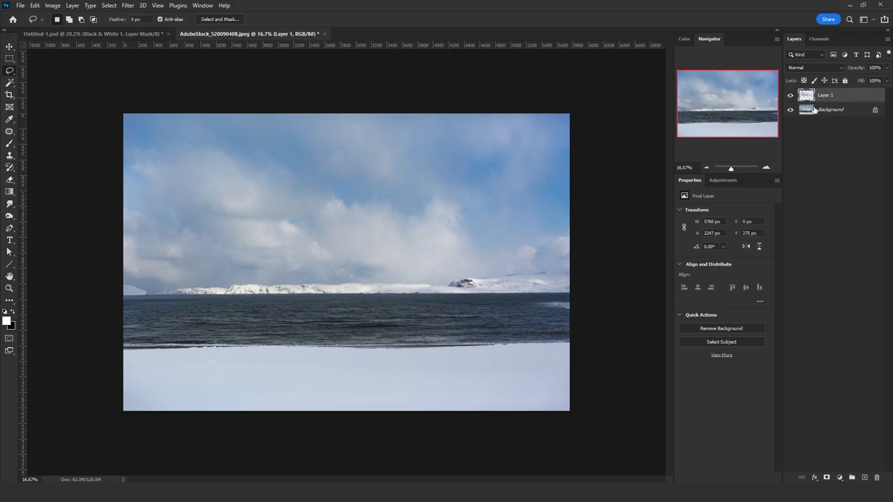
Step: Create a black-filled layer beneath the cloud cutout and place a duplicate of the cutout below it
{"action": "left_click", "coordinate": [814, 111]}
{"action": "left_click", "coordinate": [865, 476]}
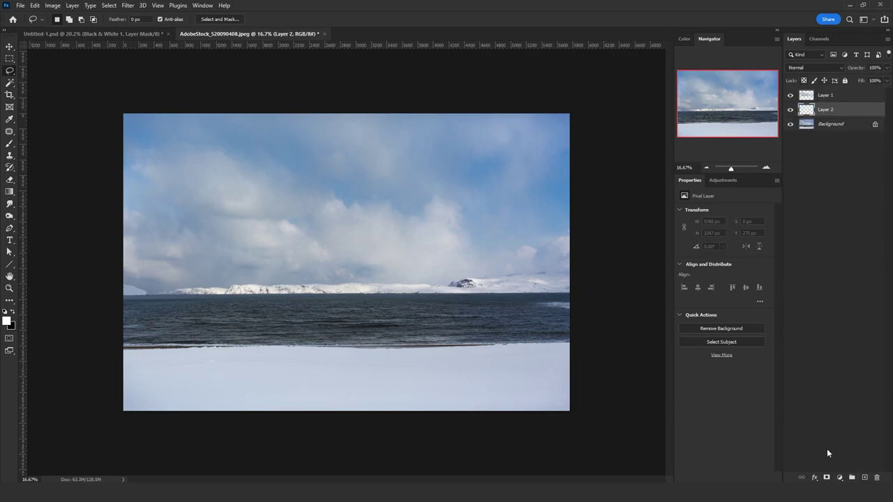
{"action": "key", "text": "shift+BackSpace"}
{"action": "left_click", "coordinate": [408, 219]}
{"action": "left_click_drag", "start_coordinate": [847, 99], "coordinate": [856, 118]}
Step: Desaturate the top cloud layer, load its outline as a selection, and merge it with the black layer
{"action": "left_click", "coordinate": [832, 100]}
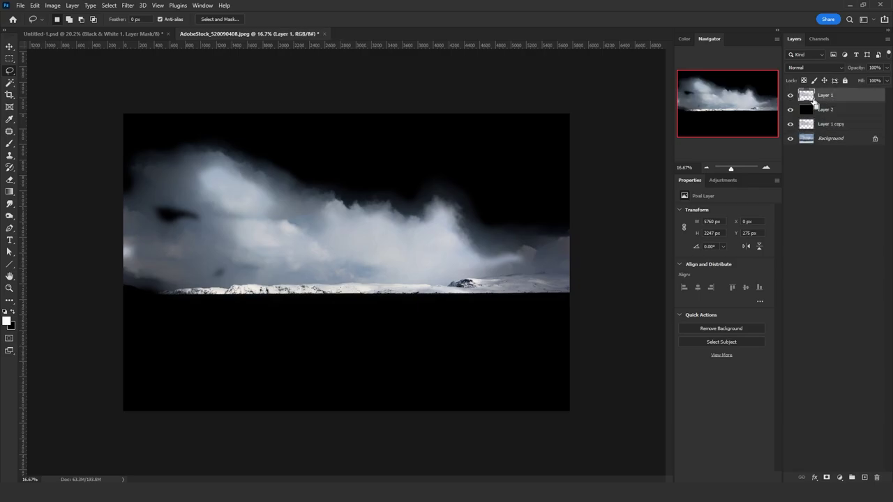
{"action": "left_click", "coordinate": [809, 98], "text": "ctrl"}
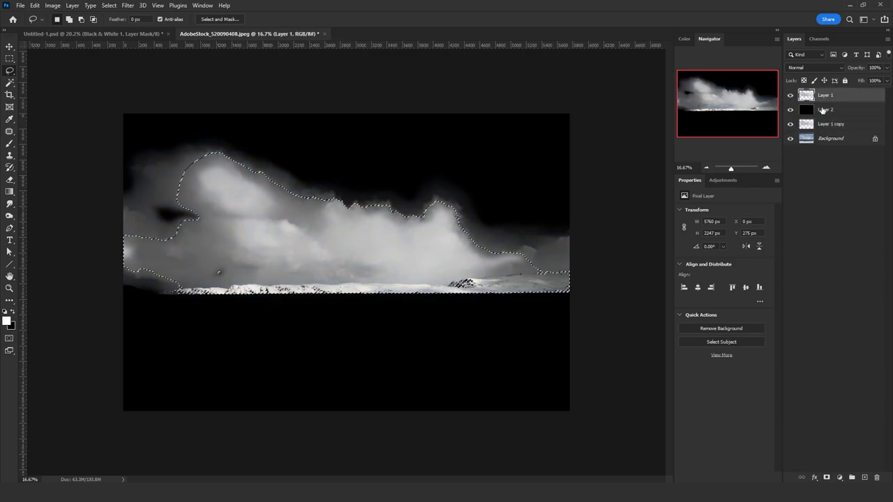
{"action": "key", "text": "ctrl+e"}
Step: Fade the mountains and outer cloud areas within the selection using black-to-transparent gradients in Hard Mix mode at 100% opacity
{"action": "left_click", "coordinate": [10, 191]}
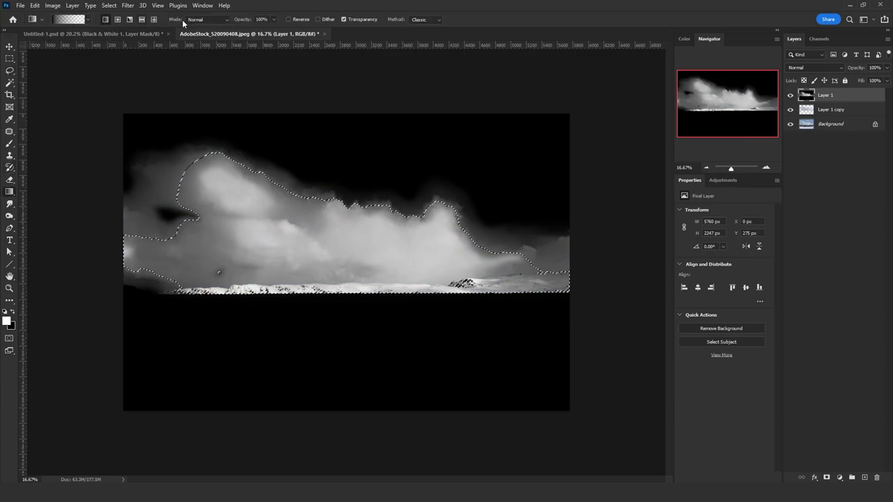
{"action": "left_click", "coordinate": [207, 18]}
{"action": "left_click", "coordinate": [219, 175]}
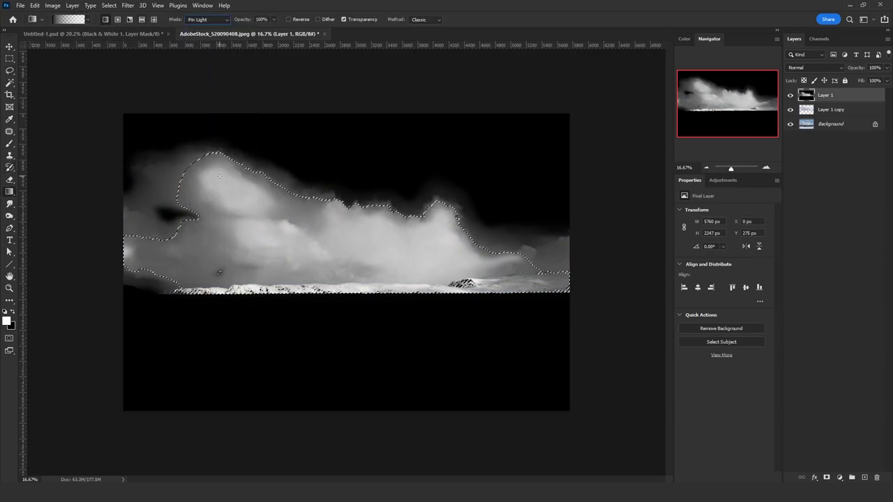
{"action": "left_click", "coordinate": [207, 18]}
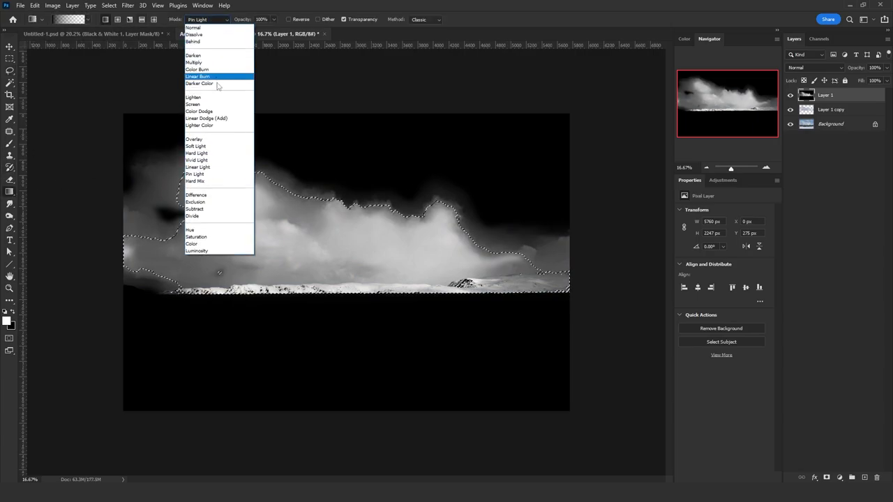
{"action": "left_click", "coordinate": [216, 181]}
{"action": "left_click", "coordinate": [13, 312]}
{"action": "left_click_drag", "start_coordinate": [261, 389], "coordinate": [265, 216]}
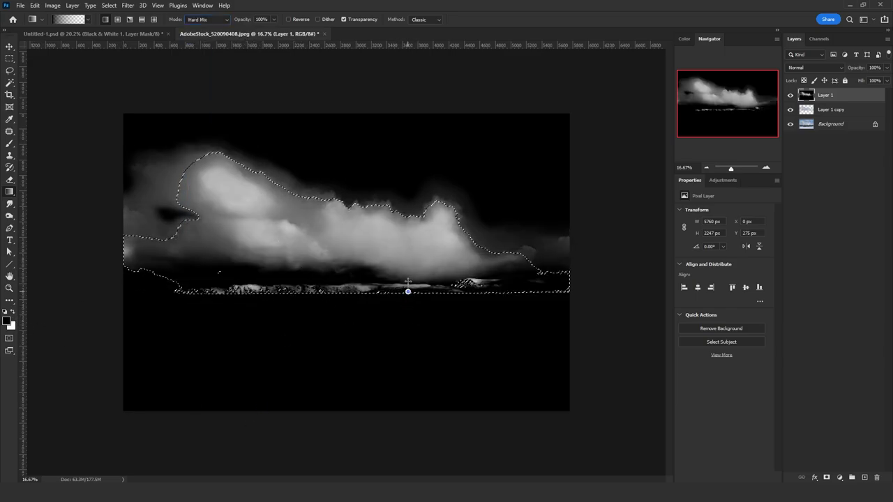
{"action": "left_click_drag", "start_coordinate": [408, 293], "coordinate": [314, 125]}
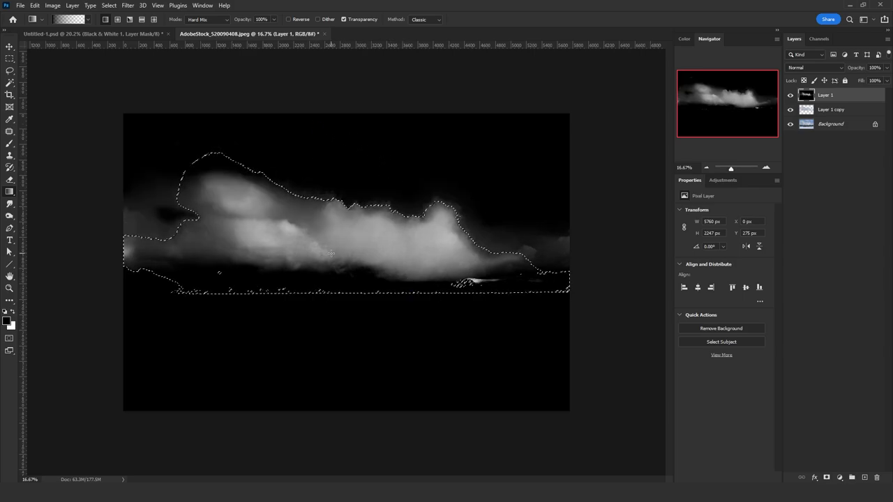
Step: Deselect and paint black over the leftover mountain traces beneath the clouds
{"action": "key", "text": "ctrl+d"}
{"action": "key", "text": "b"}
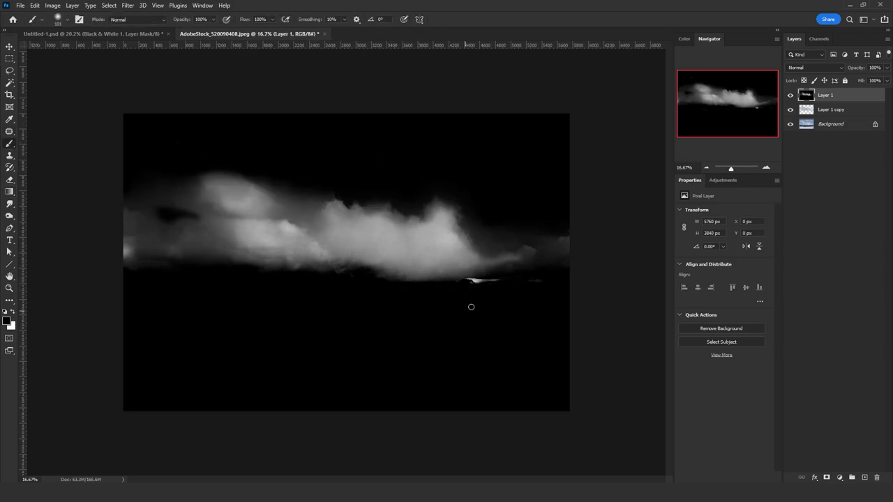
{"action": "left_click_drag", "start_coordinate": [471, 307], "coordinate": [479, 306]}
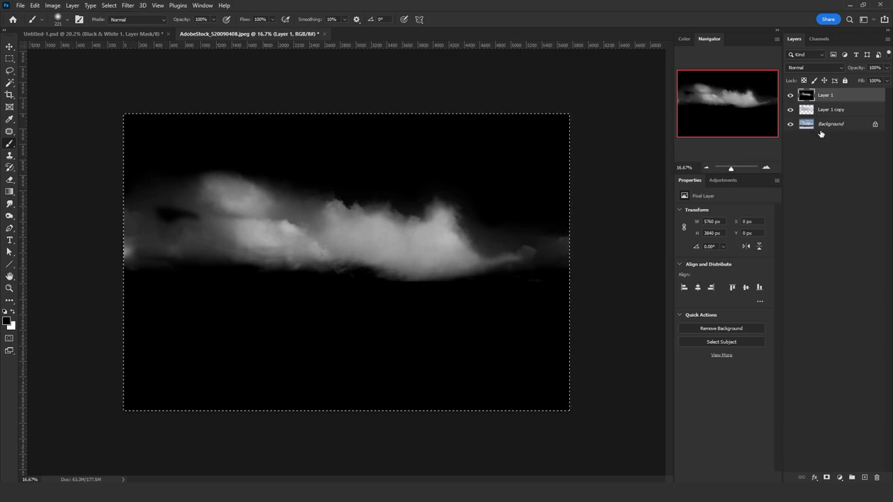
Step: Add a layer mask to Layer 1, paste the copied grayscale cloud image into it, and deselect
{"action": "left_click", "coordinate": [826, 477]}
{"action": "left_click", "coordinate": [826, 102], "text": "alt"}
{"action": "key", "text": "ctrl+v"}
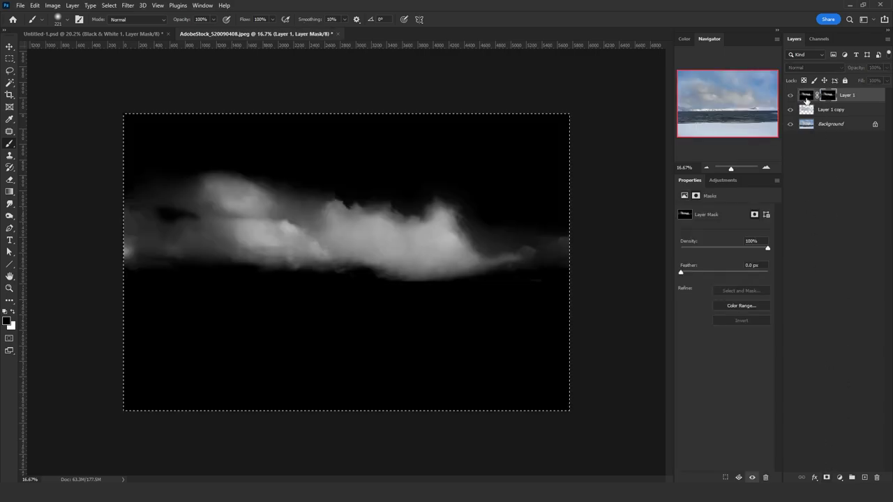
{"action": "left_click", "coordinate": [806, 101]}
{"action": "left_click", "coordinate": [9, 71]}
{"action": "key", "text": "ctrl+d"}
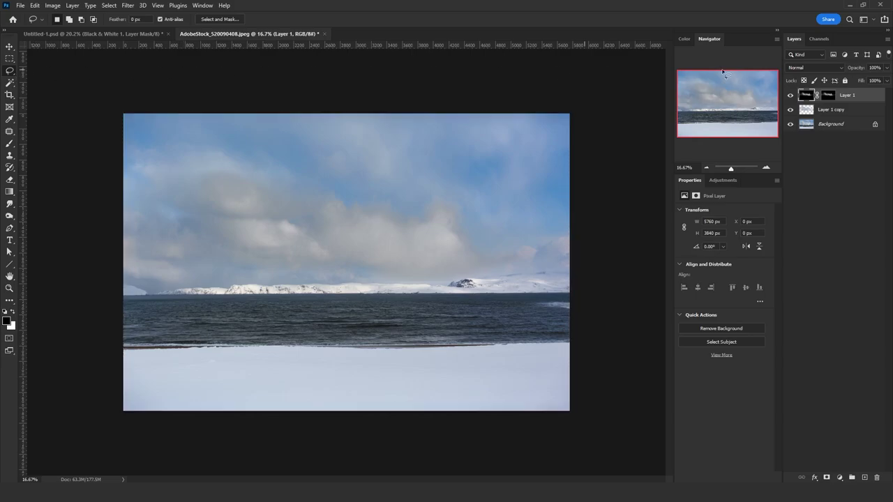
Step: Apply Layer 1's mask and paste the cut-out clouds into Untitled-1.psd, inserting them above the layer stack just below Layer 0 copy
{"action": "right_click", "coordinate": [826, 100]}
{"action": "left_click", "coordinate": [822, 116]}
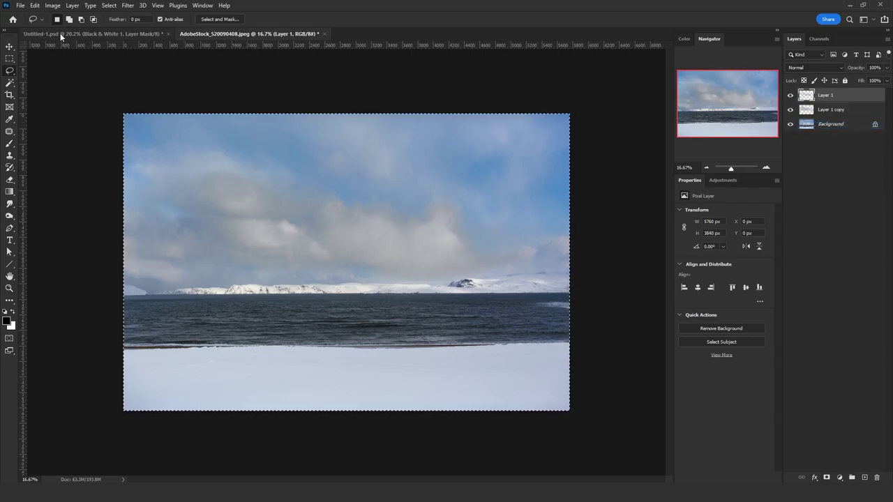
{"action": "left_click", "coordinate": [60, 33]}
{"action": "left_click", "coordinate": [10, 47]}
{"action": "scroll", "coordinate": [839, 254], "scroll_direction": "down", "scroll_amount": 15}
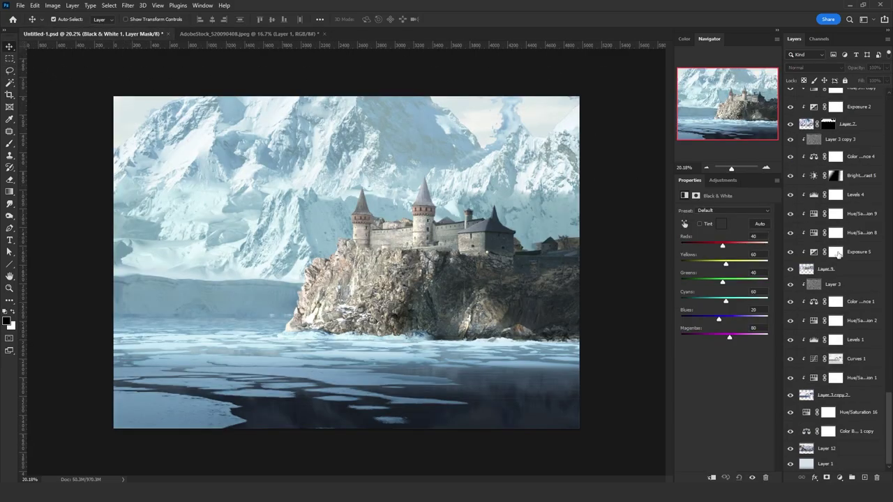
{"action": "scroll", "coordinate": [834, 287], "scroll_direction": "up", "scroll_amount": 12}
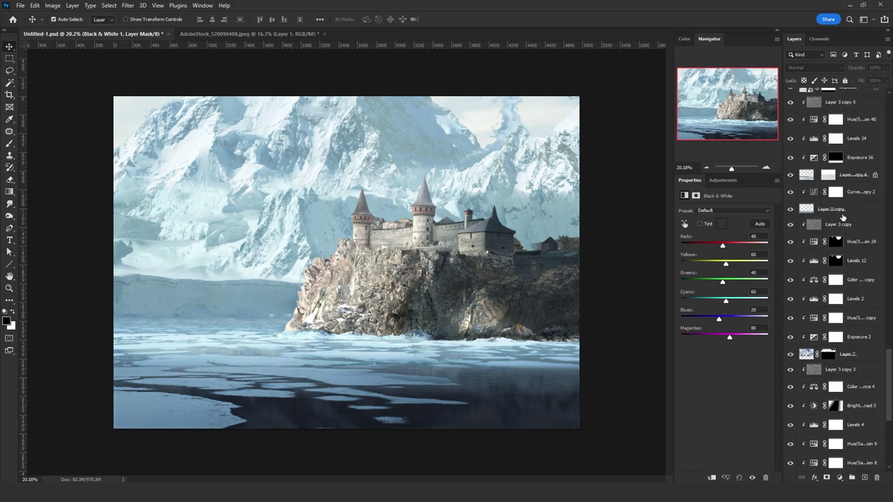
{"action": "left_click", "coordinate": [837, 209]}
{"action": "left_click", "coordinate": [848, 229]}
{"action": "key", "text": "ctrl+v"}
Step: Reposition the pasted clouds toward the upper left of the scene and duplicate the layer three times
{"action": "key", "text": "ctrl+t"}
{"action": "left_click_drag", "start_coordinate": [399, 282], "coordinate": [293, 171]}
{"action": "key", "text": "Return"}
{"action": "key", "text": "ctrl+j"}
{"action": "key", "text": "ctrl+j"}
{"action": "key", "text": "ctrl+j"}
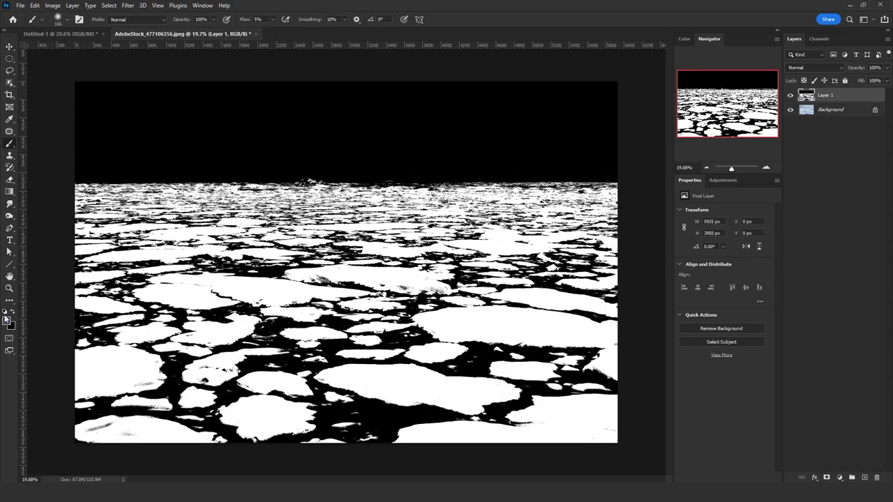
Step: Paint the grey spots in the foreground ice floes solid white with the brush at 100% flow, and open Levels
{"action": "left_click", "coordinate": [272, 19]}
{"action": "key", "text": "x"}
{"action": "left_click_drag", "start_coordinate": [123, 428], "coordinate": [120, 444]}
{"action": "key", "text": "ctrl+z"}
{"action": "left_click_drag", "start_coordinate": [134, 433], "coordinate": [131, 471]}
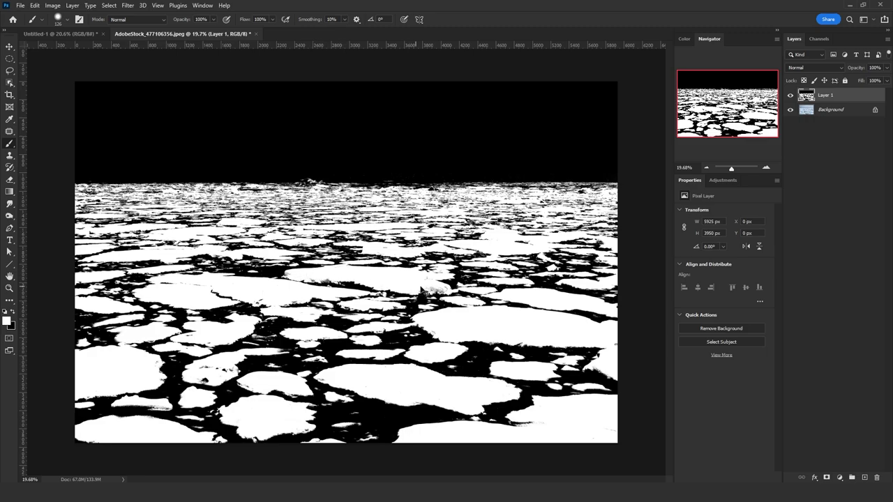
{"action": "key", "text": "ctrl+l"}
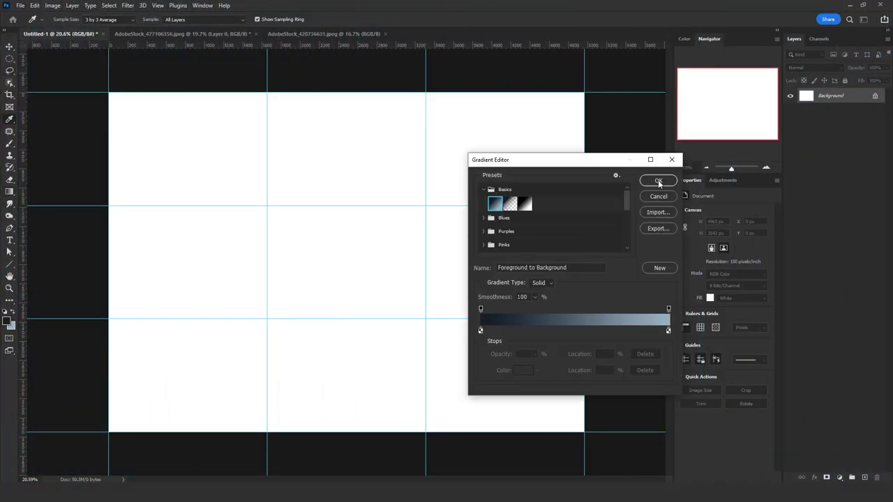
Step: Fill the background with a vertical Foreground to Background gradient, dark at the base and light blue above, using the Classic method
{"action": "left_click", "coordinate": [658, 182]}
{"action": "left_click_drag", "start_coordinate": [377, 379], "coordinate": [377, 313]}
{"action": "key", "text": "ctrl+z"}
{"action": "left_click", "coordinate": [427, 20]}
{"action": "left_click", "coordinate": [428, 43]}
{"action": "left_click_drag", "start_coordinate": [345, 424], "coordinate": [341, 255]}
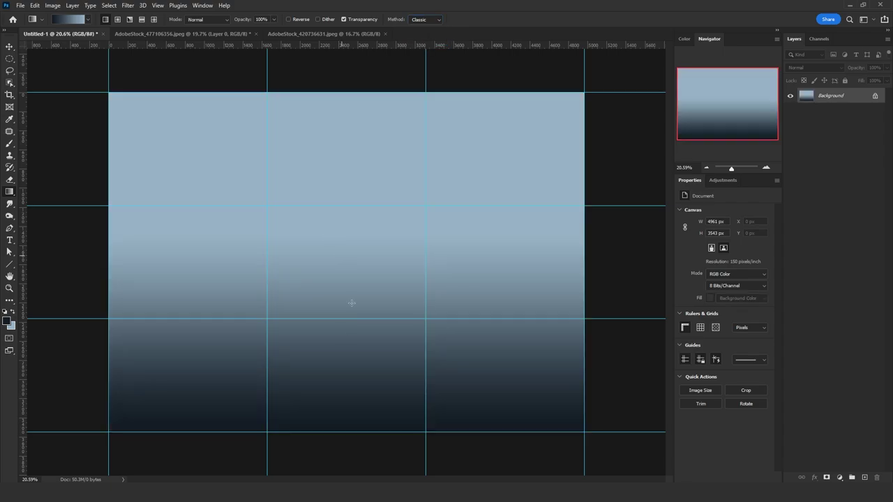
Step: Convert the background to Layer 0, squash it to 33.33% height in the lower third, and widen its base in perspective
{"action": "left_click", "coordinate": [10, 47]}
{"action": "double_click", "coordinate": [815, 94]}
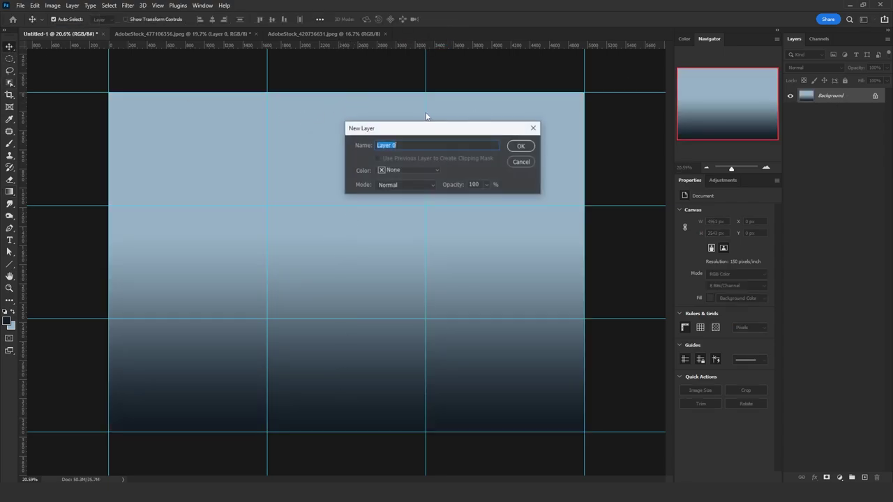
{"action": "key", "text": "Return"}
{"action": "key", "text": "ctrl+t"}
{"action": "left_click_drag", "start_coordinate": [359, 92], "coordinate": [347, 319]}
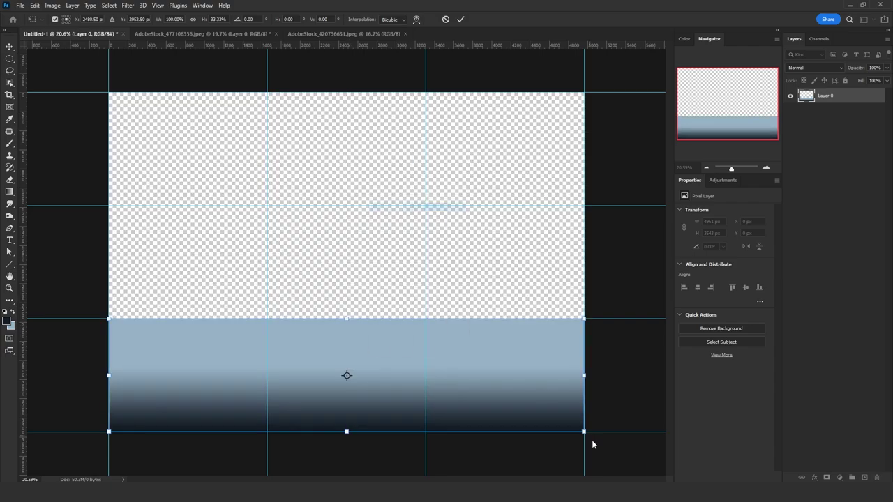
{"action": "left_click_drag", "start_coordinate": [584, 432], "coordinate": [727, 417]}
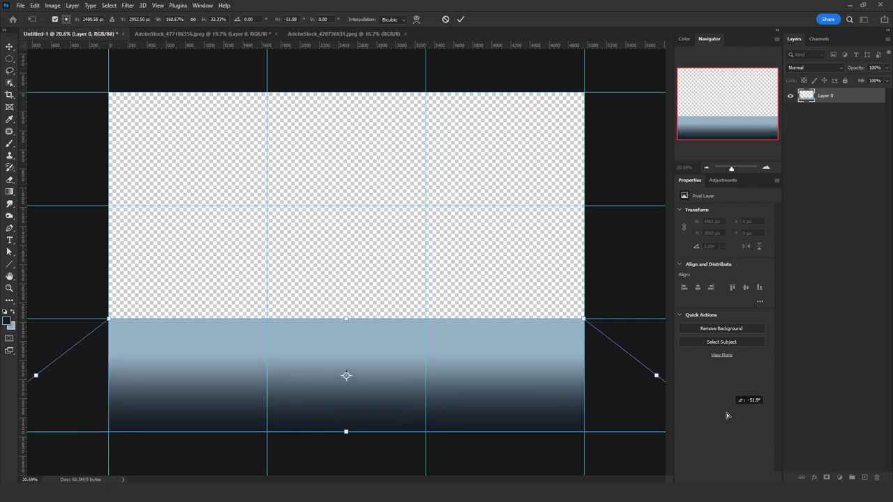
{"action": "key", "text": "Return"}
Step: Crop the gradient layer to the canvas bounds, deselect, and hide the guides
{"action": "key", "text": "ctrl+a"}
{"action": "left_click", "coordinate": [53, 6]}
{"action": "left_click", "coordinate": [59, 102]}
{"action": "key", "text": "l"}
{"action": "left_click", "coordinate": [77, 75]}
{"action": "key", "text": "ctrl+h"}
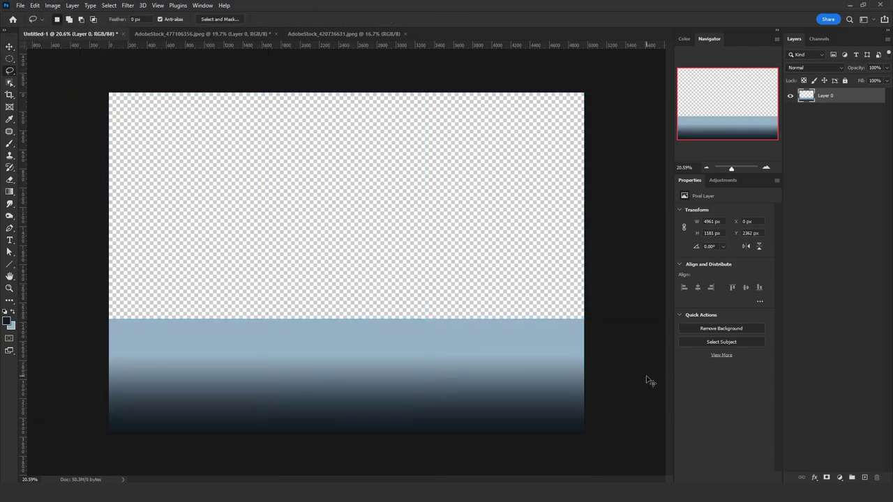
Step: Duplicate Layer 0, delete the original, and merge a new empty layer into the copy
{"action": "key", "text": "ctrl+j"}
{"action": "left_click_drag", "start_coordinate": [830, 112], "coordinate": [877, 477]}
{"action": "left_click", "coordinate": [864, 477]}
{"action": "key", "text": "ctrl+e"}
Step: Add grain of 21 to the water gradient with the Camera Raw filter
{"action": "left_click", "coordinate": [128, 6]}
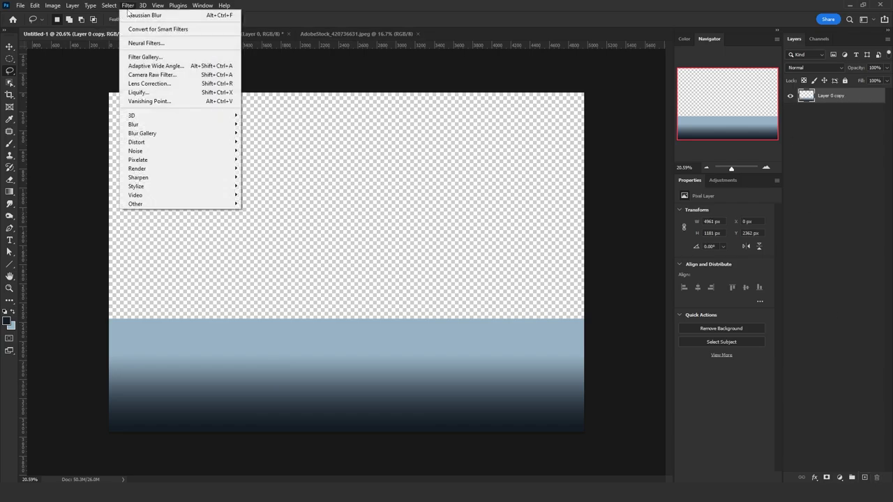
{"action": "left_click", "coordinate": [173, 74]}
{"action": "scroll", "coordinate": [701, 334], "scroll_direction": "down", "scroll_amount": 3}
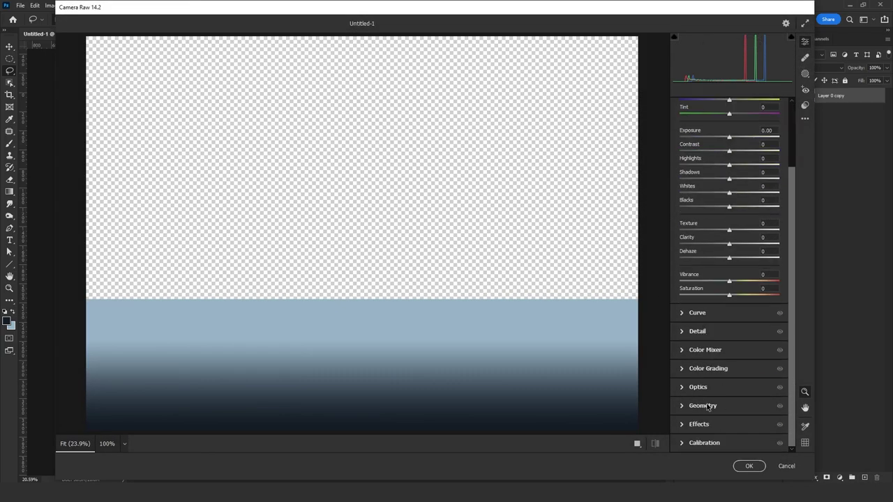
{"action": "left_click", "coordinate": [708, 407]}
{"action": "left_click", "coordinate": [704, 236]}
{"action": "left_click", "coordinate": [703, 274]}
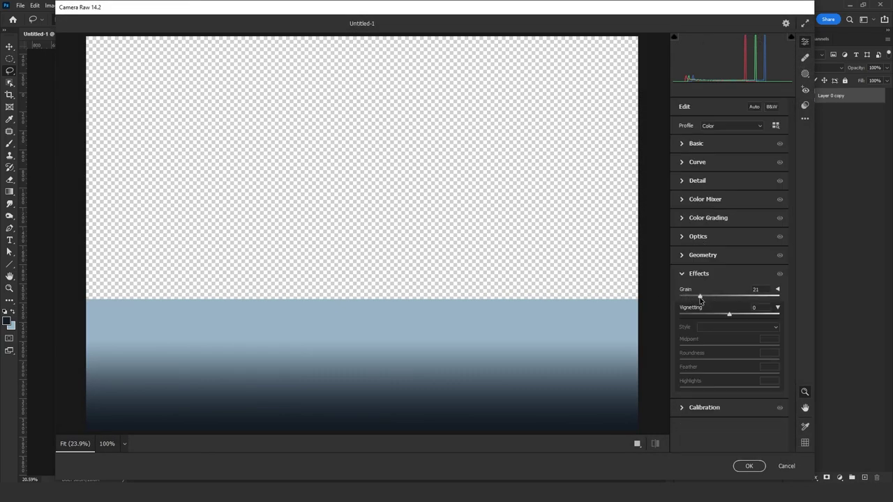
{"action": "left_click", "coordinate": [755, 466]}
{"action": "key", "text": "ctrl+l"}
{"action": "left_click_drag", "start_coordinate": [604, 269], "coordinate": [621, 268]}
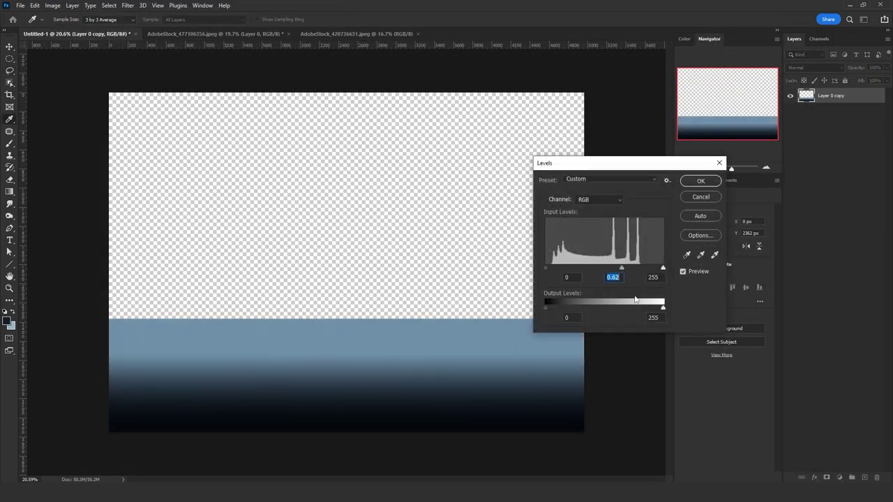
{"action": "left_click_drag", "start_coordinate": [663, 308], "coordinate": [646, 308]}
{"action": "left_click_drag", "start_coordinate": [546, 308], "coordinate": [552, 308]}
{"action": "left_click", "coordinate": [699, 197]}
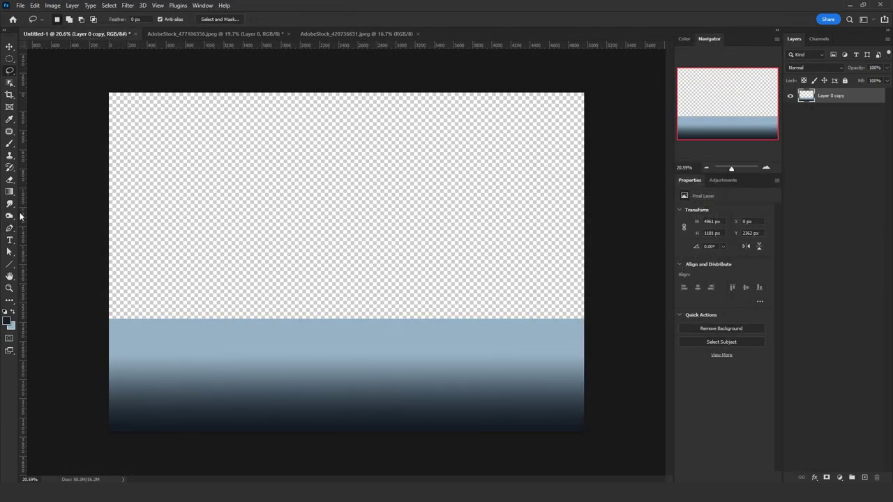
Step: Add a new layer beneath Layer 0 copy and fill the sky area with a light blue gradient
{"action": "key", "text": "g"}
{"action": "left_click", "coordinate": [864, 478]}
{"action": "left_click_drag", "start_coordinate": [832, 96], "coordinate": [832, 116]}
{"action": "left_click_drag", "start_coordinate": [346, 188], "coordinate": [346, 317]}
{"action": "left_click_drag", "start_coordinate": [347, 317], "coordinate": [347, 429]}
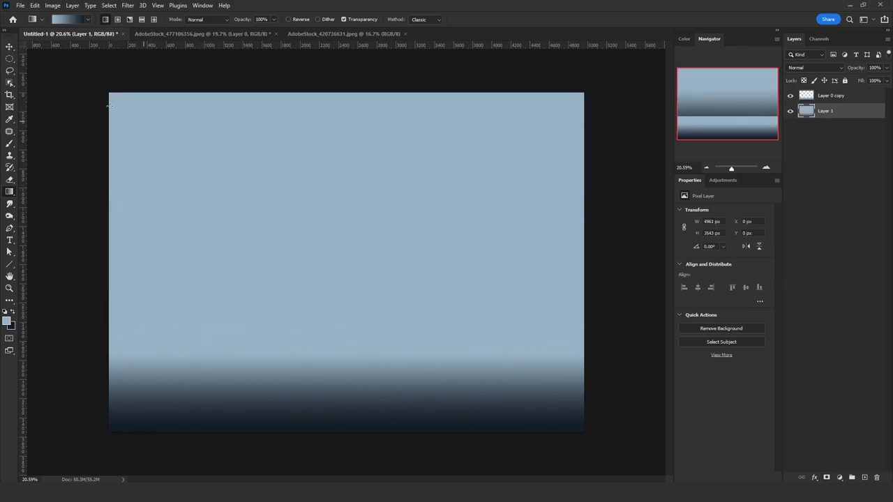
Step: Choose the Foreground to Transparent gradient preset and brighten the sky layer with a Levels midtone value of 2.93
{"action": "left_click", "coordinate": [68, 20]}
{"action": "left_click", "coordinate": [483, 189]}
{"action": "left_click", "coordinate": [510, 204]}
{"action": "left_click", "coordinate": [646, 182]}
{"action": "key", "text": "ctrl+l"}
{"action": "left_click_drag", "start_coordinate": [605, 268], "coordinate": [562, 269]}
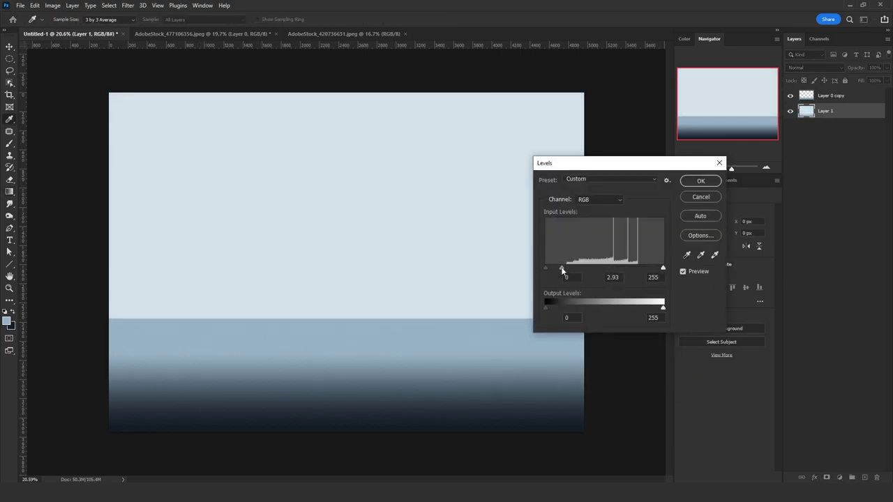
{"action": "left_click", "coordinate": [700, 181]}
Step: Copy the cut-out ice floes from AdobeStock_477106356.jpeg and paste them above Layer 0 copy in Untitled-1
{"action": "left_click", "coordinate": [831, 101]}
{"action": "left_click", "coordinate": [228, 33]}
{"action": "key", "text": "ctrl+a"}
{"action": "key", "text": "ctrl+c"}
{"action": "left_click", "coordinate": [67, 33]}
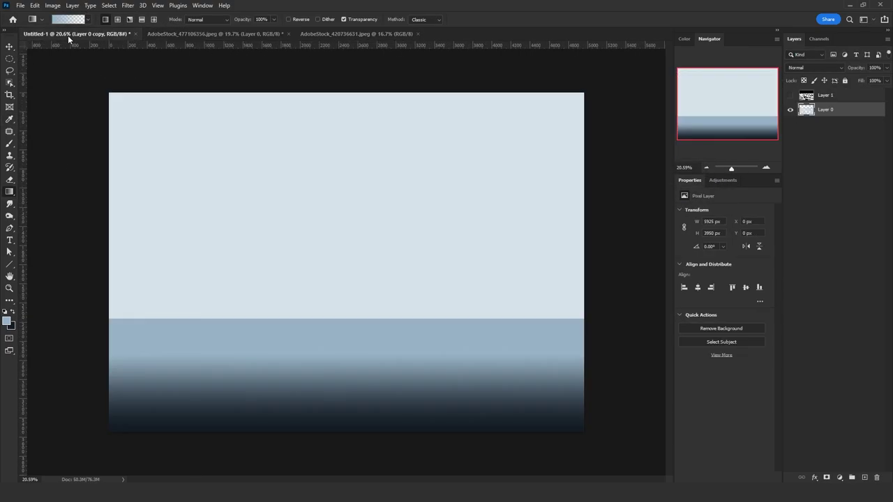
{"action": "key", "text": "ctrl+v"}
{"action": "key", "text": "ctrl+t"}
{"action": "key", "text": "Return"}
{"action": "key", "text": "g"}
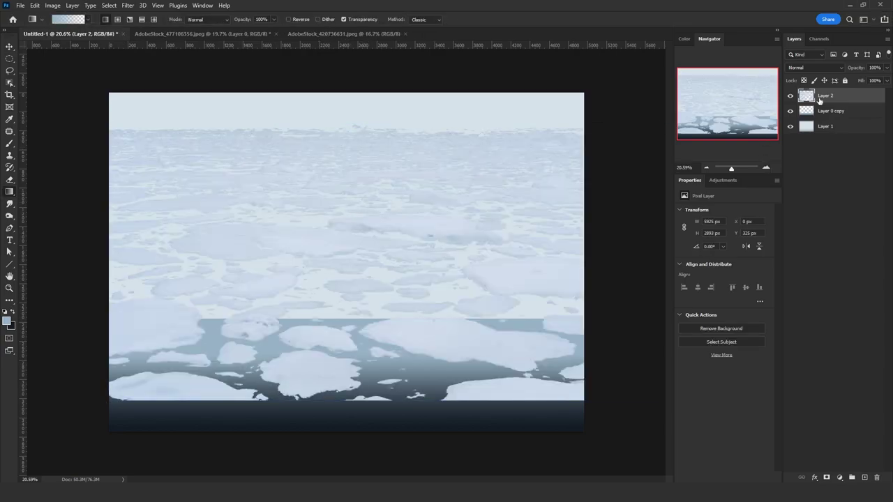
Step: Convert the ice floes to a smart object, flatten them into the lower third, and widen their near edge in perspective
{"action": "right_click", "coordinate": [820, 96]}
{"action": "left_click", "coordinate": [763, 220]}
{"action": "key", "text": "ctrl+t"}
{"action": "left_click_drag", "start_coordinate": [552, 223], "coordinate": [473, 243]}
{"action": "left_click_drag", "start_coordinate": [340, 153], "coordinate": [347, 312]}
{"action": "right_click", "coordinate": [403, 361]}
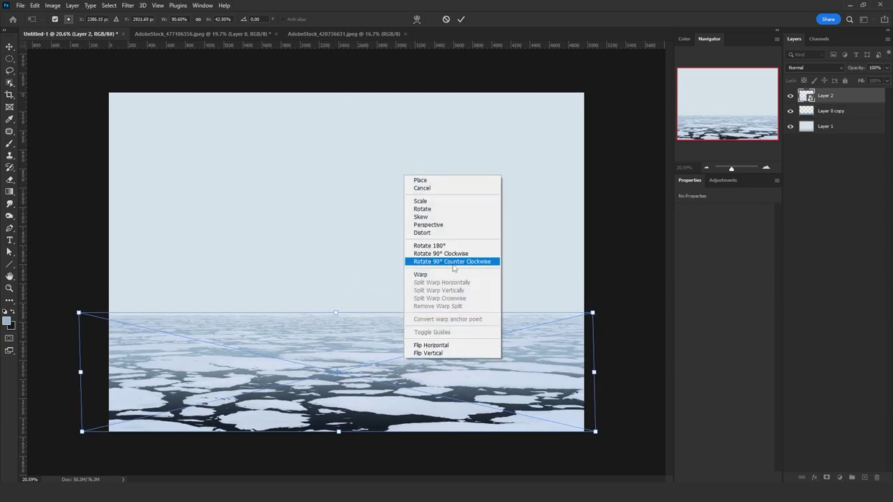
{"action": "left_click", "coordinate": [432, 224]}
{"action": "left_click_drag", "start_coordinate": [595, 431], "coordinate": [620, 431]}
{"action": "key", "text": "Return"}
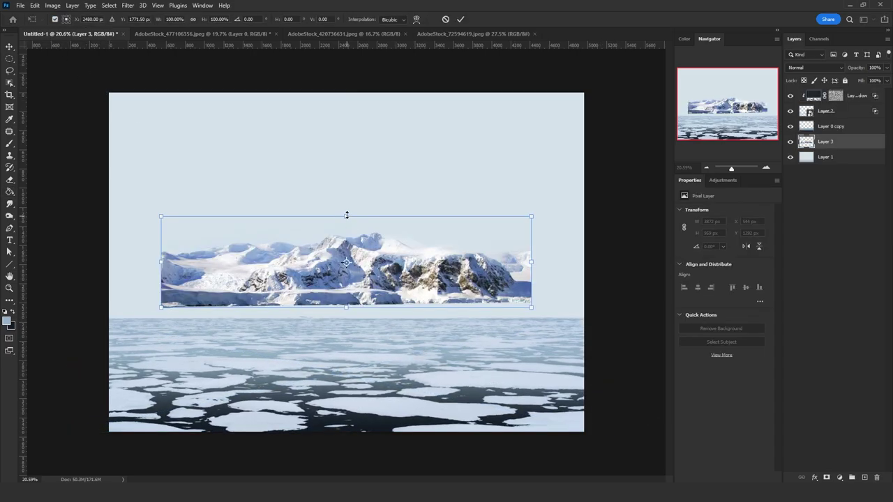
Step: Transform the snowy mountains on Layer 3 up and to the right above the horizon
{"action": "left_click_drag", "start_coordinate": [346, 259], "coordinate": [426, 222]}
{"action": "key", "text": "Return"}
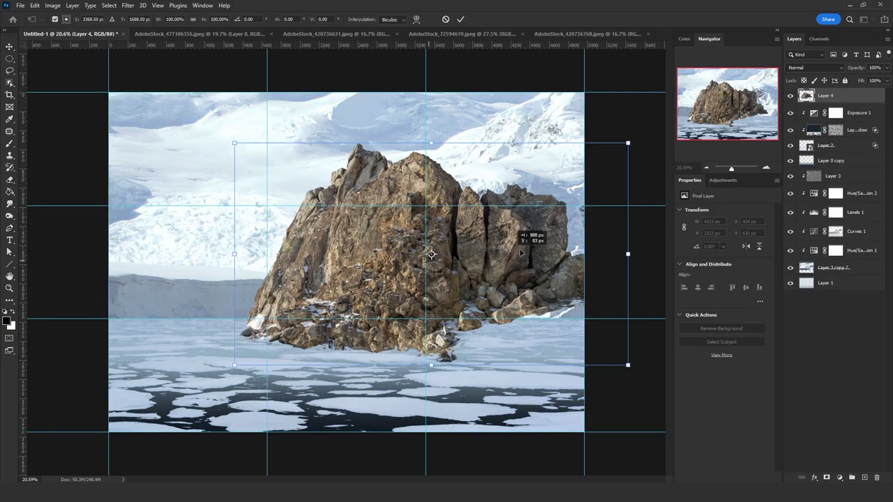
Step: Shift the large rock on Layer 4 toward the canvas's right edge and reduce its height
{"action": "mouse_move", "coordinate": [528, 240]}
{"action": "left_mouse_down"}
{"action": "mouse_move", "coordinate": [548, 229]}
{"action": "mouse_move", "coordinate": [524, 235]}
{"action": "left_mouse_up"}
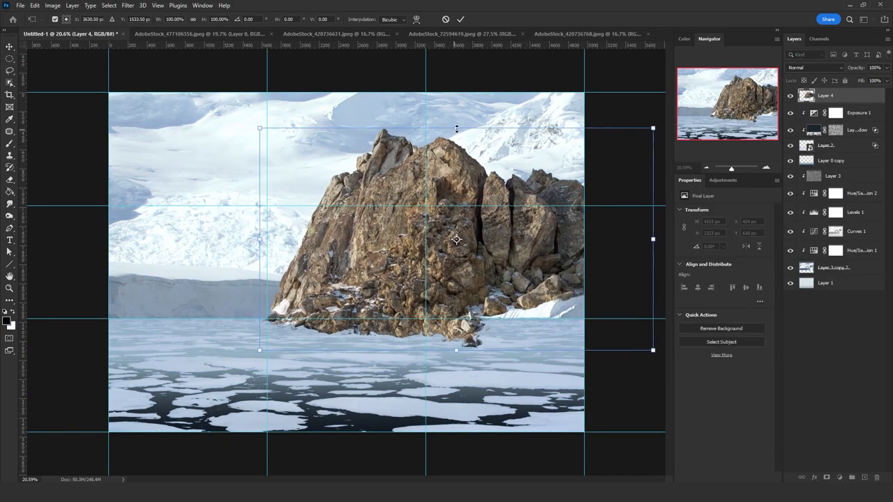
{"action": "left_click_drag", "start_coordinate": [457, 128], "coordinate": [440, 206]}
{"action": "left_click_drag", "start_coordinate": [398, 252], "coordinate": [346, 255]}
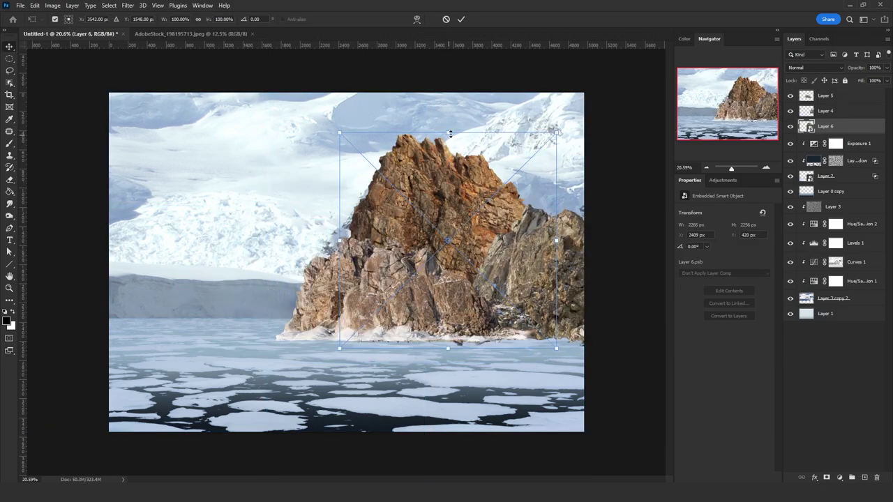
Step: Squash the orange rock on Layer 6 to 1674 px high and move its layer above Layer 5
{"action": "left_click_drag", "start_coordinate": [450, 134], "coordinate": [451, 190]}
{"action": "key", "text": "Return"}
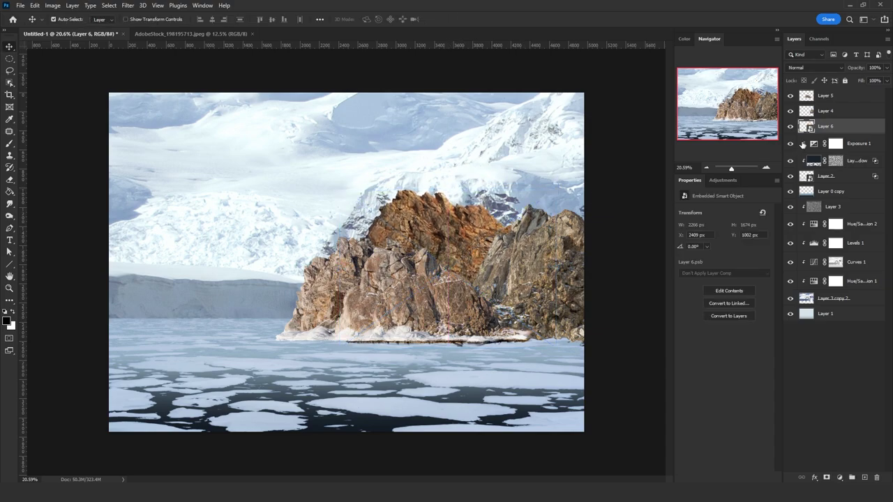
{"action": "left_click_drag", "start_coordinate": [830, 128], "coordinate": [827, 91]}
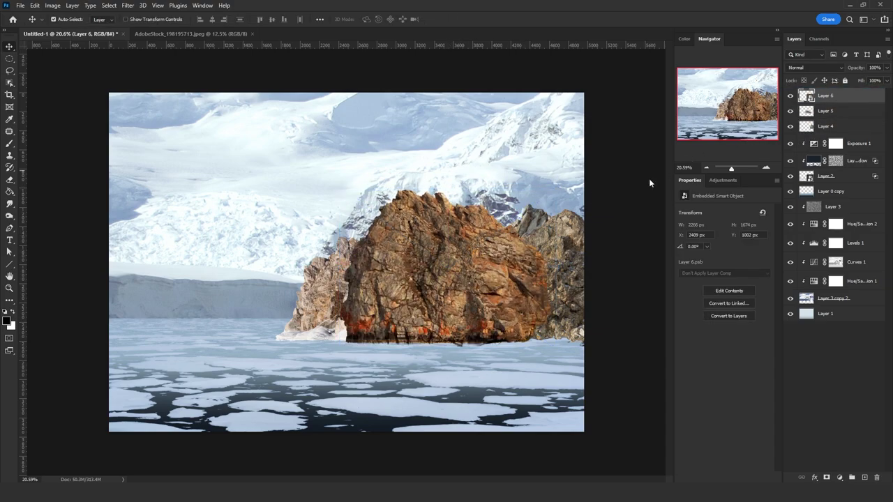
Step: Duplicate Layer 6, then rasterize and desaturate the copy
{"action": "key", "text": "ctrl+j"}
{"action": "right_click", "coordinate": [835, 106]}
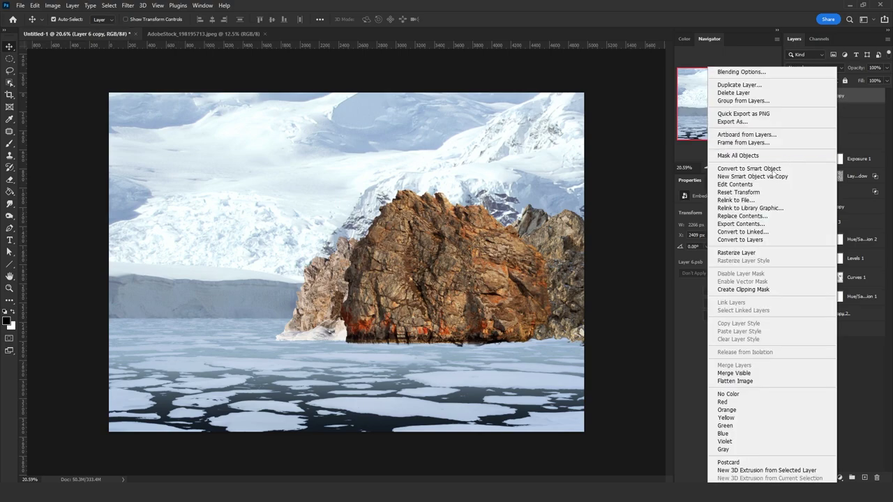
{"action": "left_click", "coordinate": [751, 255]}
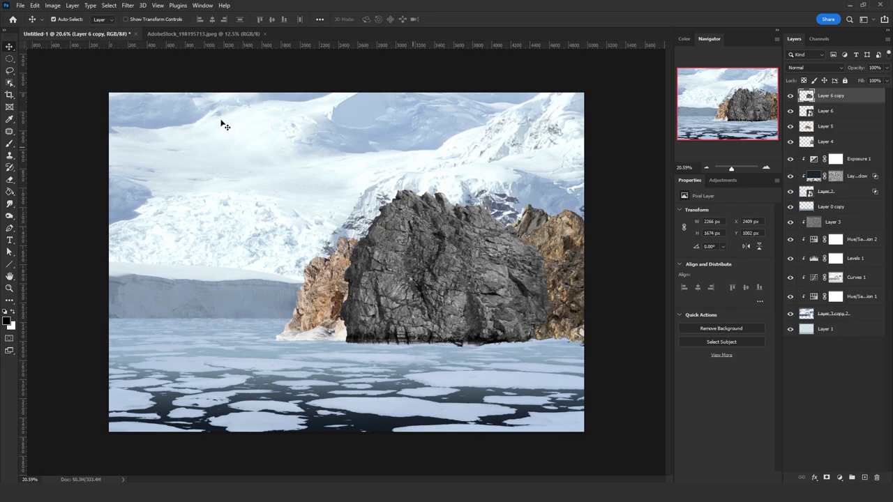
Step: Add a new layer between Layer 6 and its copy and fill it with black at 100% opacity
{"action": "left_click", "coordinate": [859, 111]}
{"action": "left_click", "coordinate": [865, 477]}
{"action": "key", "text": "shift+F5"}
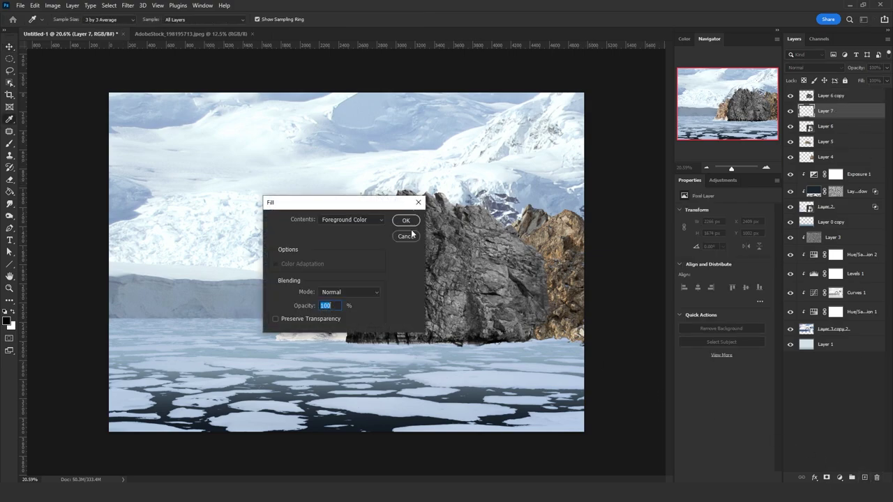
{"action": "left_click", "coordinate": [352, 219]}
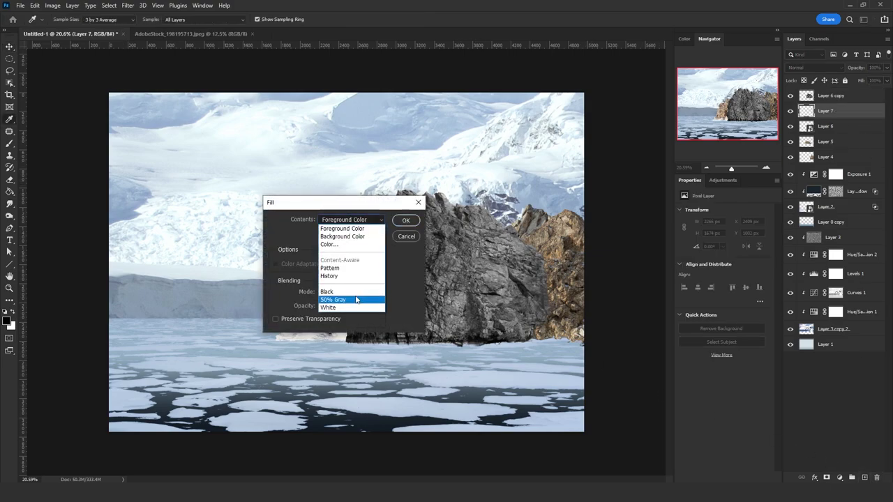
{"action": "left_click", "coordinate": [354, 291]}
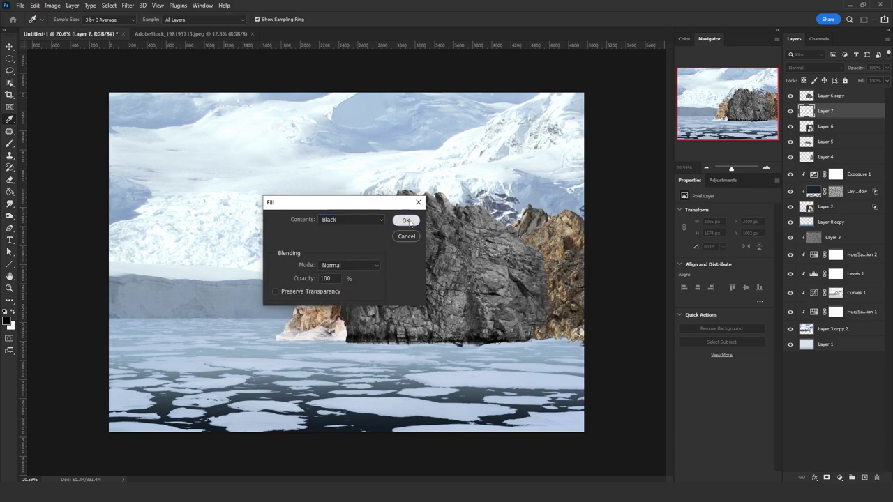
{"action": "left_click", "coordinate": [407, 221]}
{"action": "key", "text": "v"}
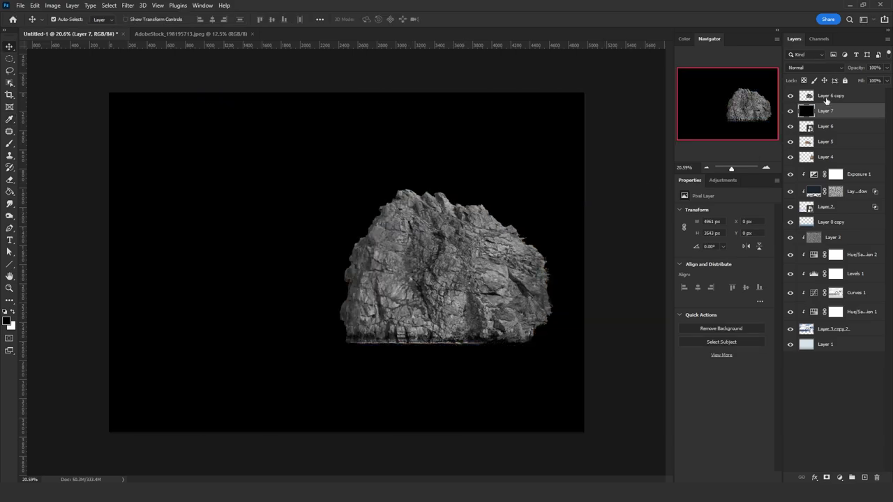
Step: Load the outline of the grey rock on Layer 6 copy as a selection
{"action": "left_click", "coordinate": [826, 98], "text": "shift"}
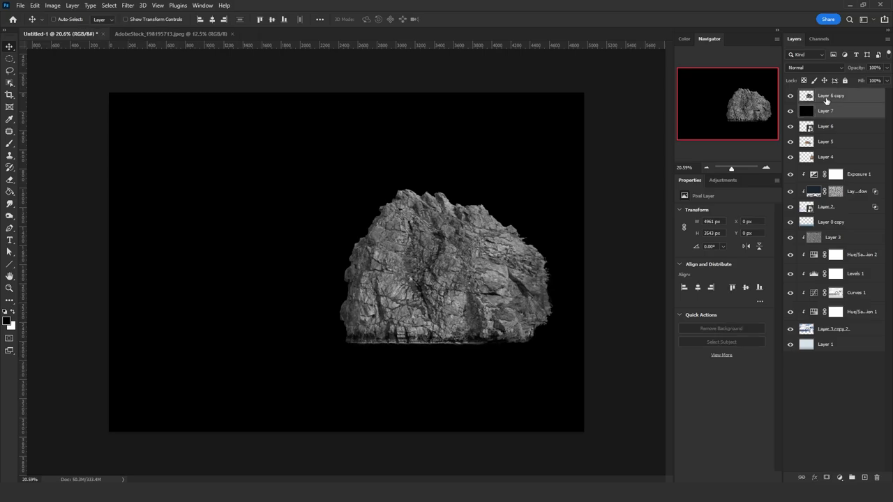
{"action": "left_click", "coordinate": [814, 97]}
{"action": "left_click", "coordinate": [806, 96], "text": "ctrl"}
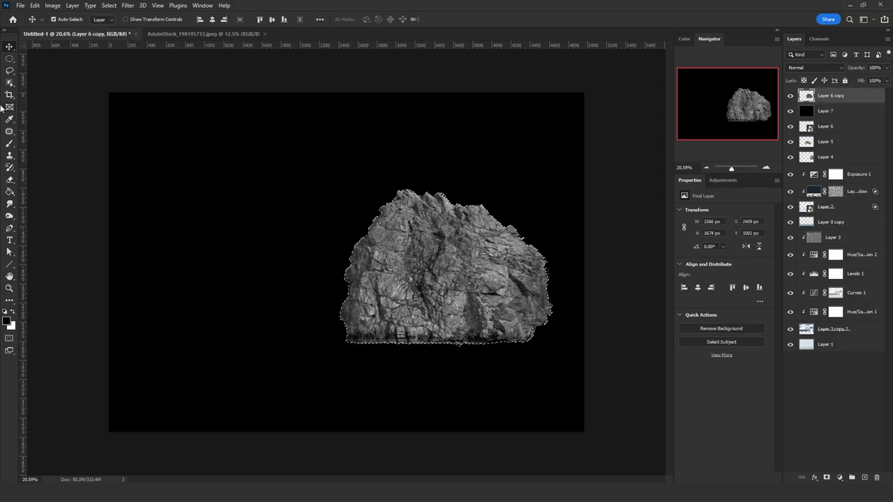
Step: Ready the Gradient tool with a white foreground and merge the grey rock copy with the black Layer 7 beneath it
{"action": "right_click", "coordinate": [10, 192]}
{"action": "left_click", "coordinate": [42, 191]}
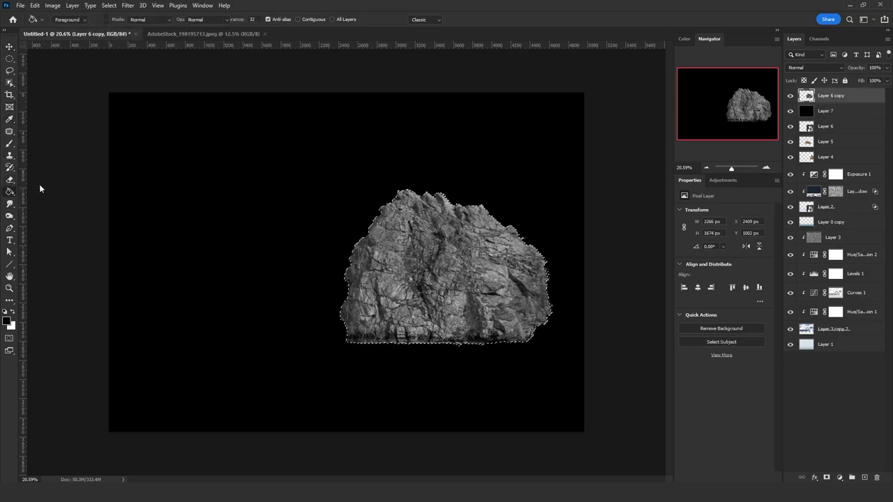
{"action": "left_click", "coordinate": [14, 311]}
{"action": "left_click", "coordinate": [846, 113], "text": "ctrl"}
{"action": "key", "text": "ctrl+e"}
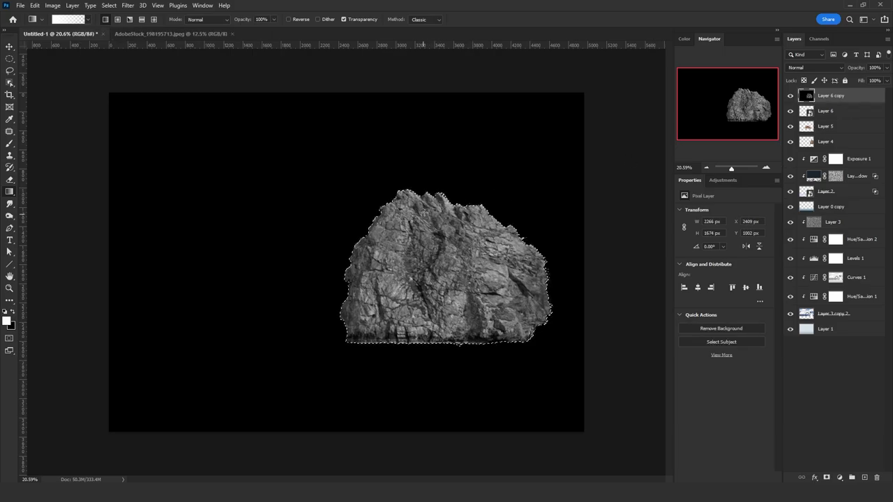
Step: Brighten the selected grey rock from its peak downward with a white gradient in Linear Light mode
{"action": "left_click_drag", "start_coordinate": [424, 189], "coordinate": [418, 349]}
{"action": "key", "text": "ctrl+z"}
{"action": "left_click", "coordinate": [207, 19]}
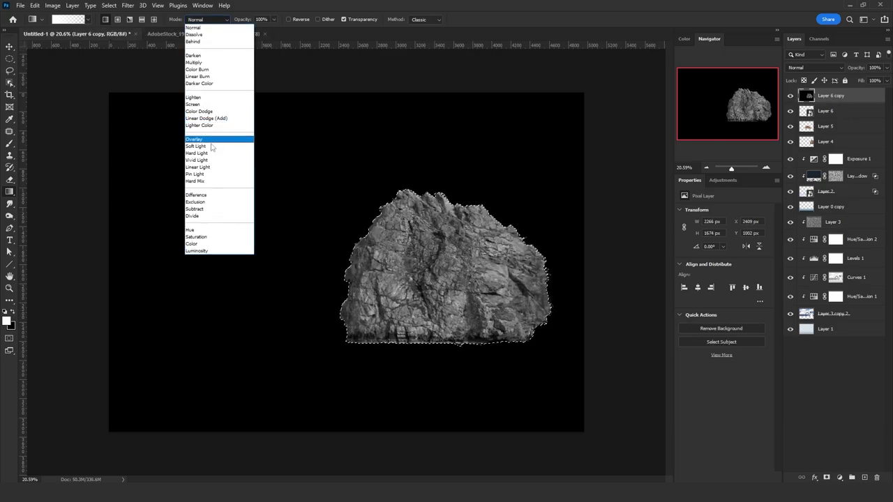
{"action": "left_click", "coordinate": [210, 169]}
{"action": "left_click_drag", "start_coordinate": [406, 159], "coordinate": [407, 388]}
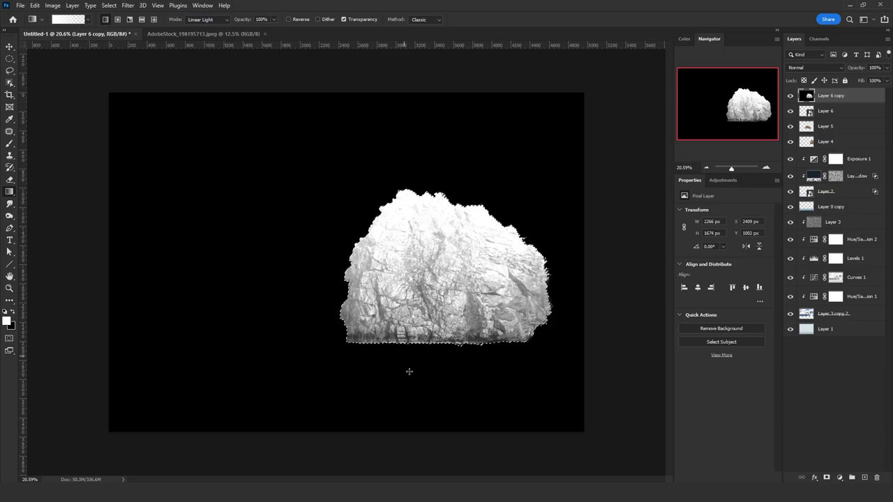
Step: Darken the selected rock's base with an upward black gradient in Vivid Light mode
{"action": "key", "text": "x"}
{"action": "left_click_drag", "start_coordinate": [437, 178], "coordinate": [436, 413]}
{"action": "key", "text": "ctrl+z"}
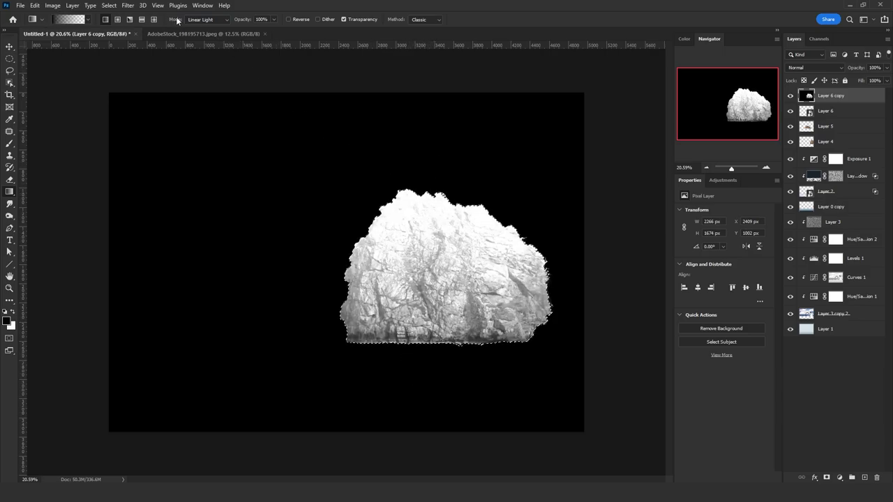
{"action": "left_click", "coordinate": [203, 19]}
{"action": "left_click", "coordinate": [209, 161]}
{"action": "left_click_drag", "start_coordinate": [431, 345], "coordinate": [448, 208]}
{"action": "key", "text": "ctrl+z"}
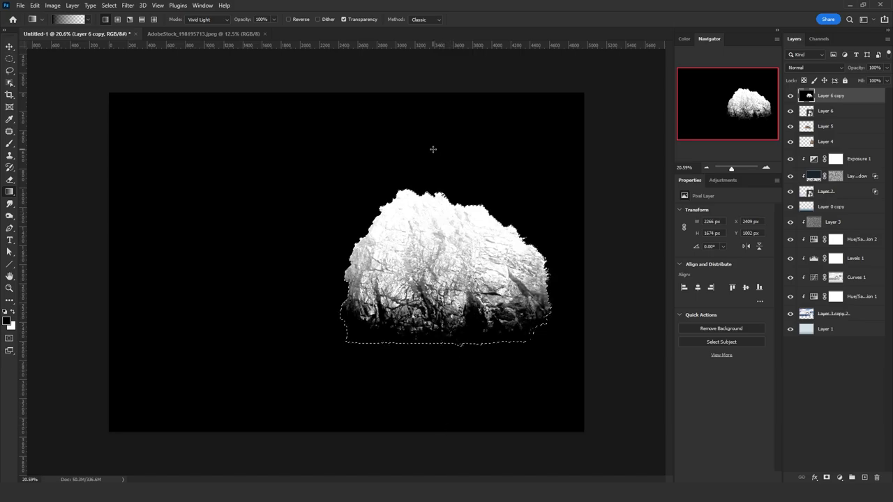
{"action": "key", "text": "ctrl+shift+z"}
Step: Blow out the upper half of the selected rock with repeated downward white gradients in Vivid Light mode
{"action": "key", "text": "x"}
{"action": "left_click_drag", "start_coordinate": [433, 171], "coordinate": [444, 314]}
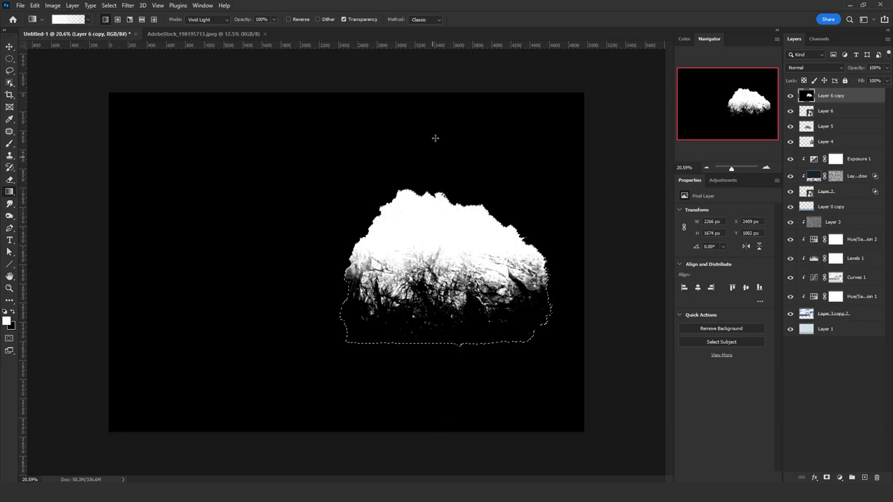
{"action": "left_click_drag", "start_coordinate": [435, 138], "coordinate": [433, 328]}
Step: Copy the whole black-and-white Layer 6 copy, hide it, and paste it into a new layer mask on Layer 6
{"action": "key", "text": "l"}
{"action": "key", "text": "ctrl+a"}
{"action": "left_click", "coordinate": [789, 96]}
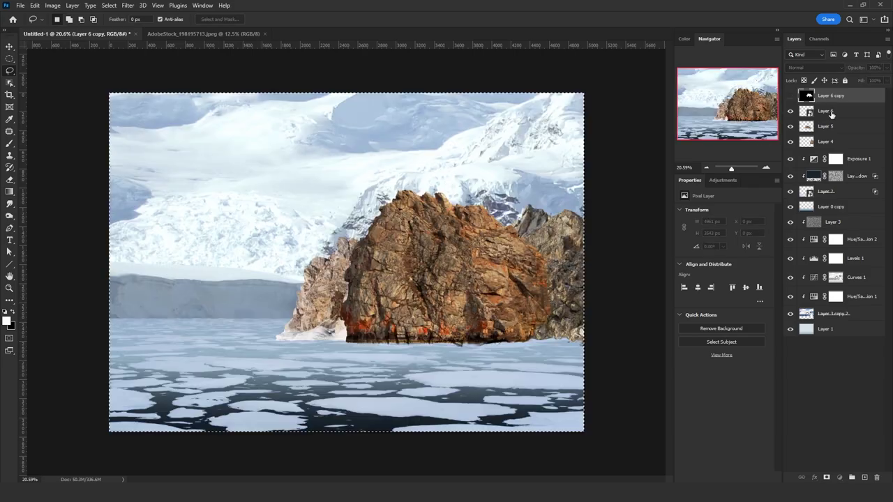
{"action": "left_click", "coordinate": [831, 111]}
{"action": "left_click", "coordinate": [826, 478]}
{"action": "left_click", "coordinate": [829, 116], "text": "alt"}
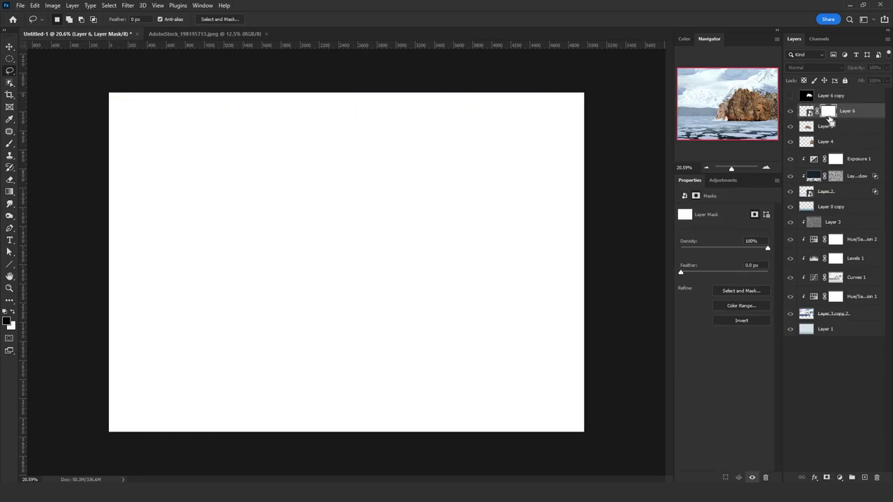
{"action": "key", "text": "ctrl+v"}
Step: Deselect and transform the masked orange rock on Layer 6 so it sits slightly lower between the neighbouring rocks
{"action": "left_click", "coordinate": [805, 112]}
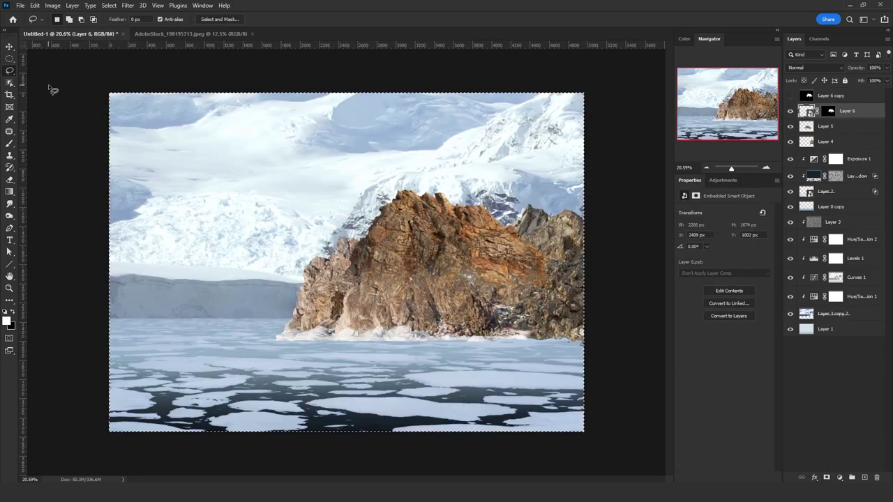
{"action": "key", "text": "ctrl+d"}
{"action": "key", "text": "ctrl+t"}
{"action": "left_click_drag", "start_coordinate": [496, 307], "coordinate": [506, 282]}
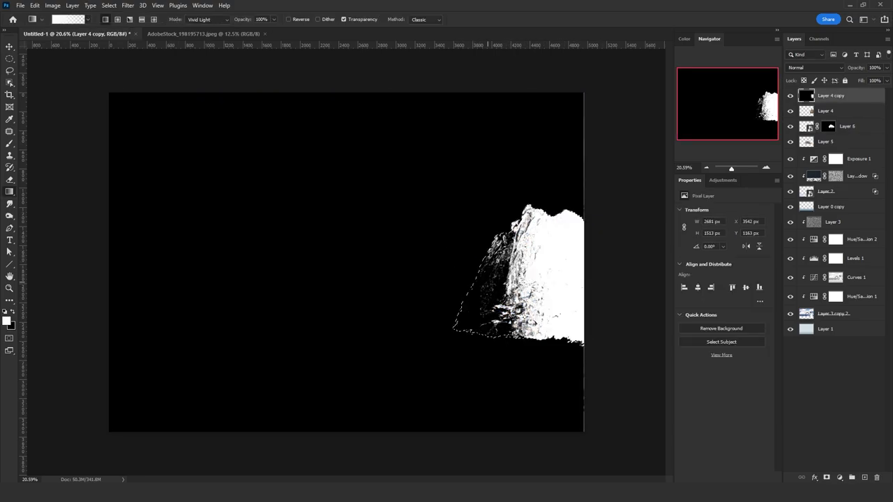
Step: Paint out the speckles along the left side of the white rock on Layer 4 copy with a soft black 427 px brush
{"action": "left_click", "coordinate": [10, 71]}
{"action": "left_click", "coordinate": [35, 85]}
{"action": "left_click", "coordinate": [9, 145]}
{"action": "left_click_drag", "start_coordinate": [377, 189], "coordinate": [394, 58]}
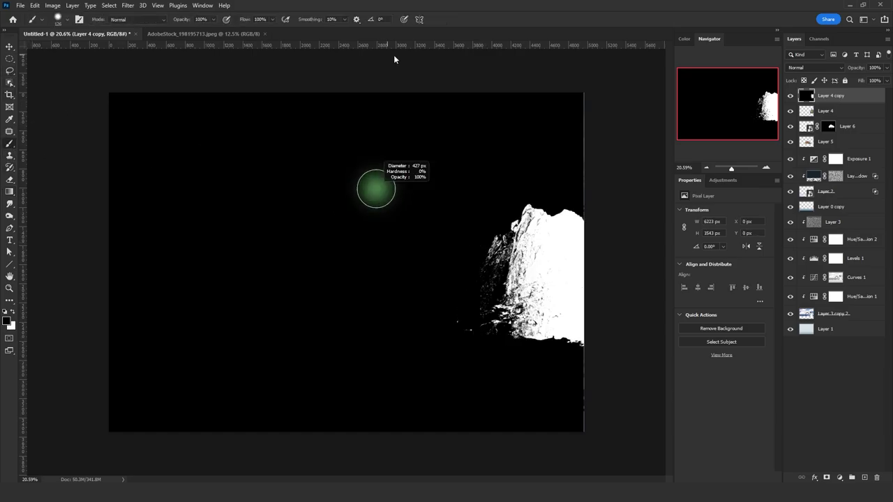
{"action": "mouse_move", "coordinate": [491, 239]}
{"action": "left_mouse_down"}
{"action": "mouse_move", "coordinate": [475, 260]}
{"action": "mouse_move", "coordinate": [462, 332]}
{"action": "left_mouse_up"}
Step: Copy the whole Layer 4 copy image, hide that layer, and paste the image into a new layer mask on Layer 4
{"action": "key", "text": "x"}
{"action": "key", "text": "ctrl+a"}
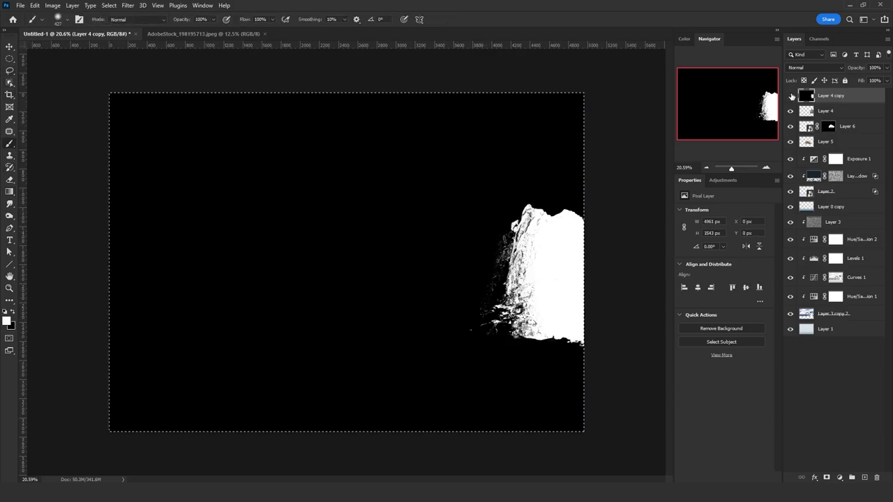
{"action": "left_click", "coordinate": [790, 96]}
{"action": "left_click", "coordinate": [833, 111]}
{"action": "left_click", "coordinate": [826, 478]}
{"action": "left_click", "coordinate": [828, 113], "text": "alt"}
{"action": "key", "text": "ctrl+v"}
{"action": "left_click", "coordinate": [806, 112]}
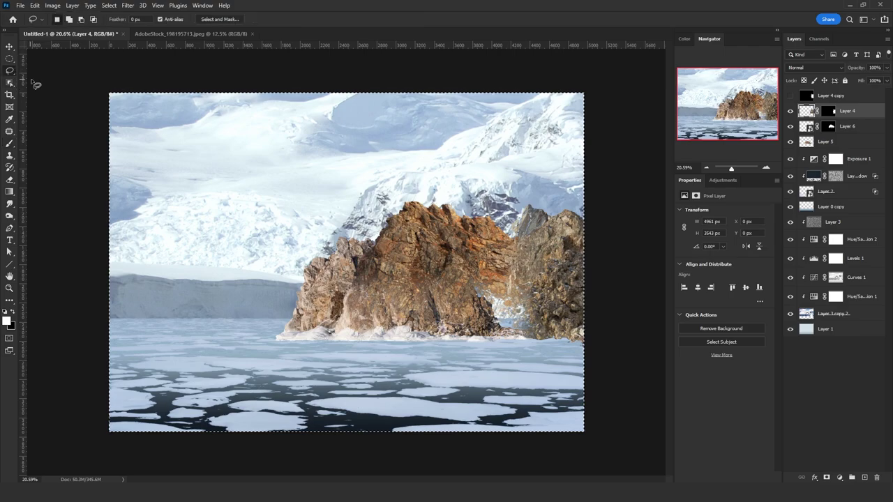
Step: Deselect and brush on Layer 4's mask near the rock's lower left edge, undoing the last stroke
{"action": "key", "text": "ctrl+d"}
{"action": "left_click", "coordinate": [828, 111]}
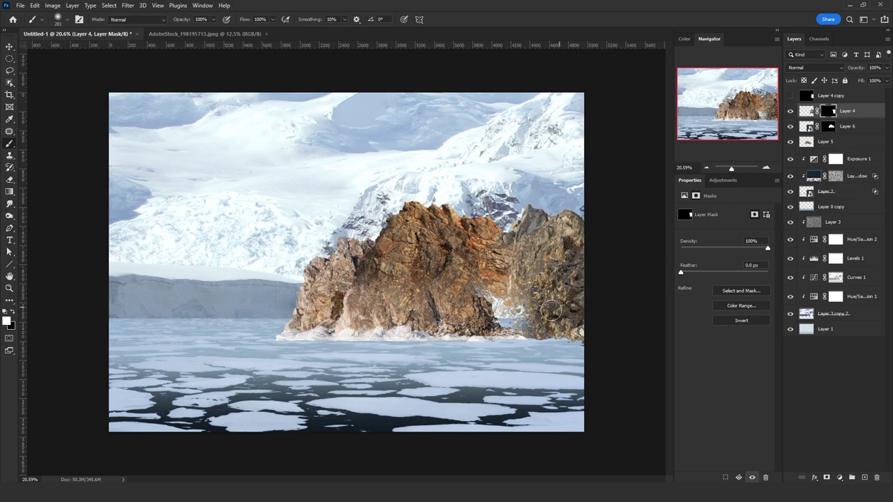
{"action": "left_click_drag", "start_coordinate": [517, 315], "coordinate": [477, 301]}
{"action": "mouse_move", "coordinate": [528, 315]}
{"action": "left_mouse_down"}
{"action": "mouse_move", "coordinate": [473, 312]}
{"action": "mouse_move", "coordinate": [479, 364]}
{"action": "mouse_move", "coordinate": [497, 302]}
{"action": "mouse_move", "coordinate": [492, 350]}
{"action": "mouse_move", "coordinate": [508, 302]}
{"action": "mouse_move", "coordinate": [534, 311]}
{"action": "left_mouse_up"}
{"action": "key", "text": "ctrl+z"}
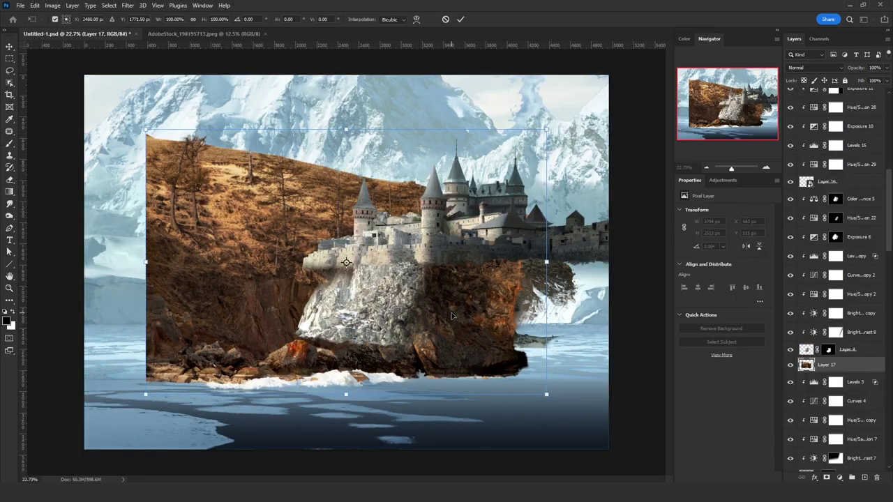
Step: Flip the brown cliff on Layer 17 horizontally, scale it to about 1862 × 1234 px and place it under the castle's right side
{"action": "right_click", "coordinate": [452, 118]}
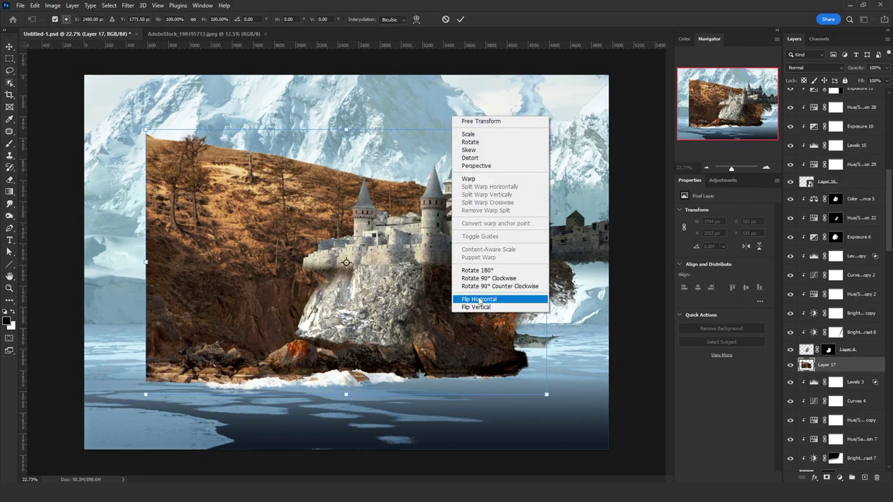
{"action": "left_click", "coordinate": [488, 299]}
{"action": "left_click_drag", "start_coordinate": [441, 286], "coordinate": [573, 285]}
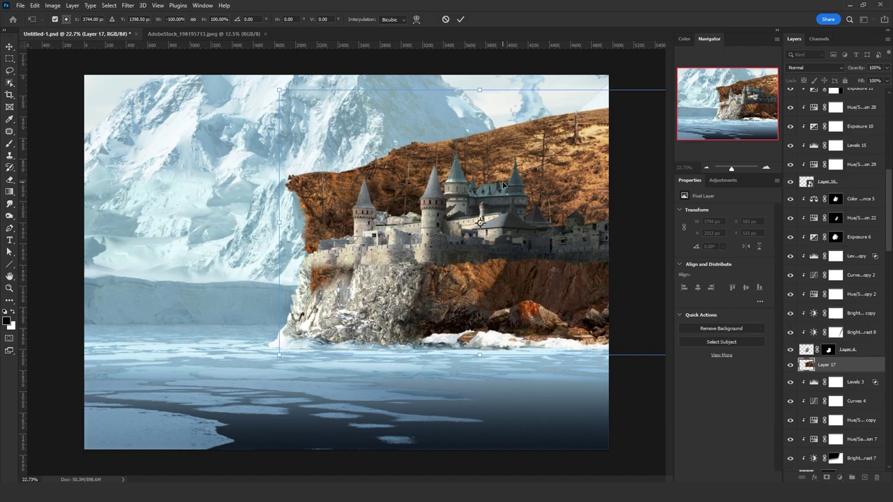
{"action": "left_click_drag", "start_coordinate": [477, 89], "coordinate": [522, 189]}
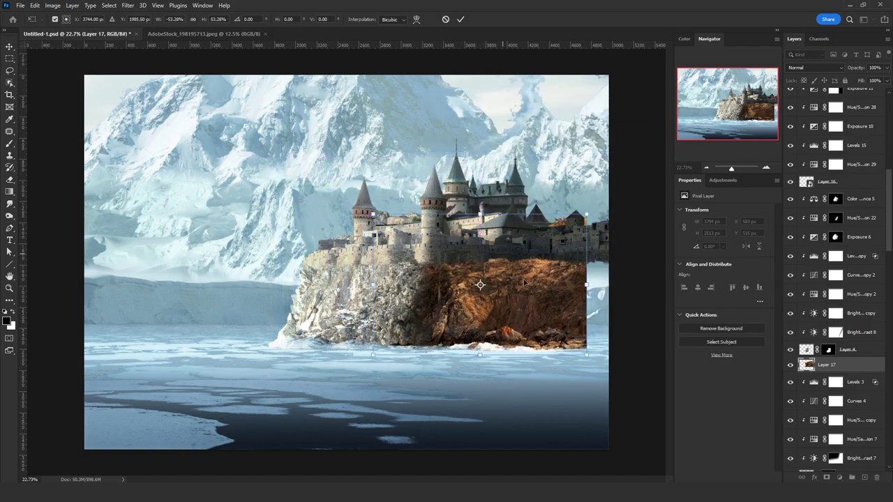
{"action": "left_click_drag", "start_coordinate": [524, 307], "coordinate": [578, 309]}
{"action": "mouse_move", "coordinate": [522, 217]}
{"action": "left_mouse_down"}
{"action": "mouse_move", "coordinate": [532, 243]}
{"action": "mouse_move", "coordinate": [526, 228]}
{"action": "left_mouse_up"}
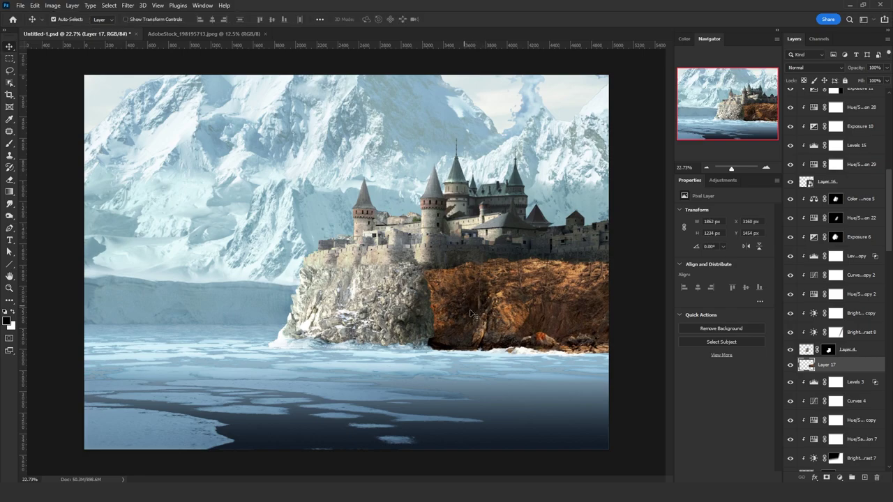
{"action": "key", "text": "Return"}
Step: Softly erase the left edge of the brown cliff on Layer 17 so it blends into the grey rock
{"action": "key", "text": "b"}
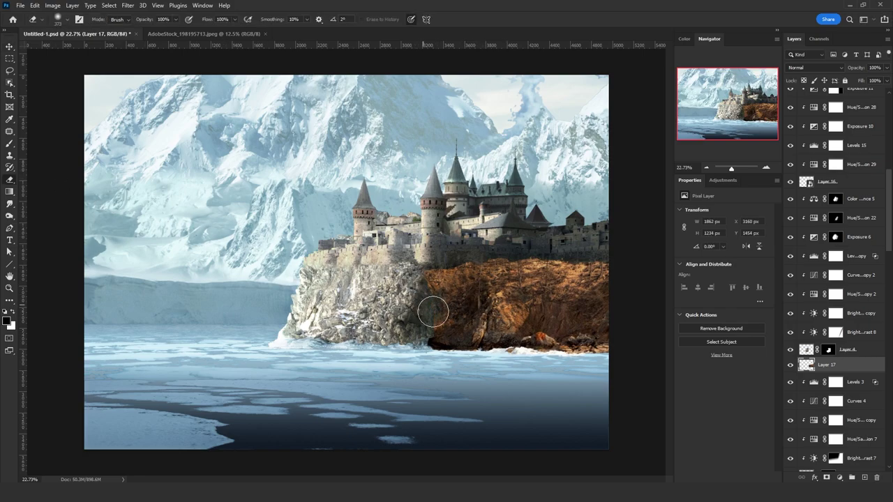
{"action": "left_click_drag", "start_coordinate": [433, 312], "coordinate": [481, 270]}
Step: Add a Hue/Saturation adjustment clipped to the Layer 17 cliff and reduce its saturation
{"action": "left_click", "coordinate": [825, 477]}
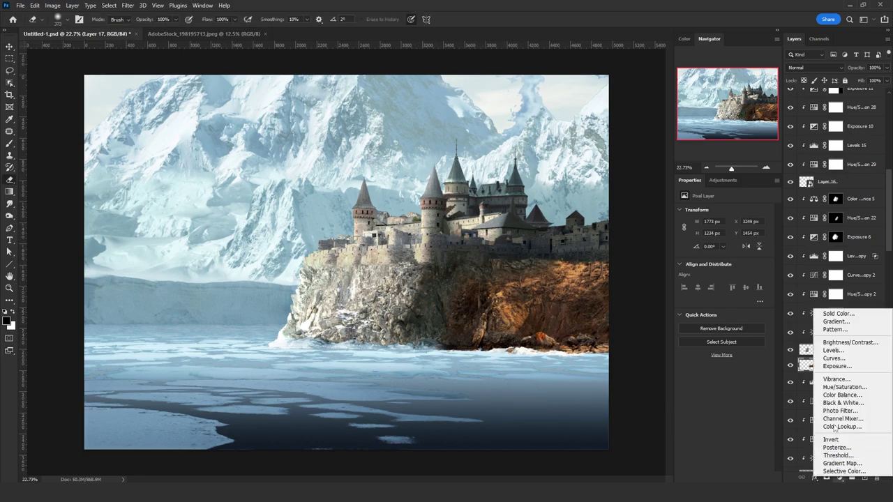
{"action": "left_click", "coordinate": [837, 392]}
{"action": "left_click", "coordinate": [851, 373], "text": "alt"}
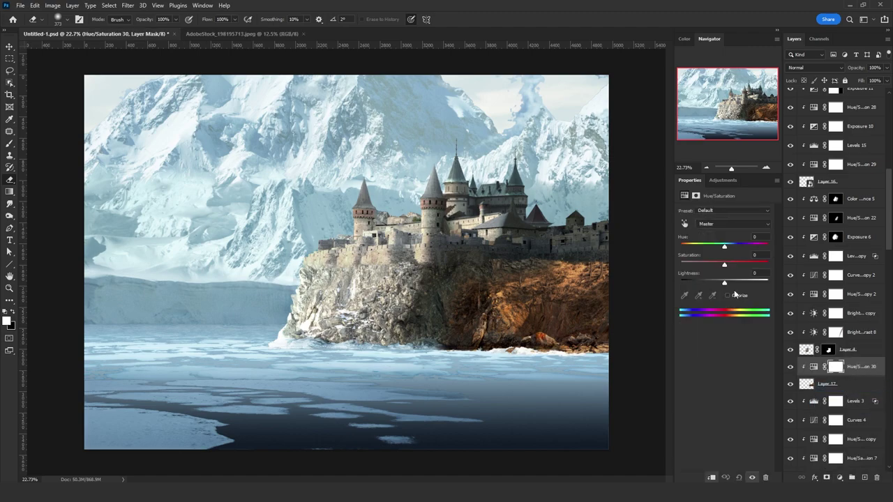
{"action": "left_click", "coordinate": [711, 262]}
Step: Add a Channel Mixer adjustment clipped to the Layer 17 cliff and set its blend mode to Color
{"action": "left_click", "coordinate": [839, 477]}
{"action": "left_click", "coordinate": [848, 422]}
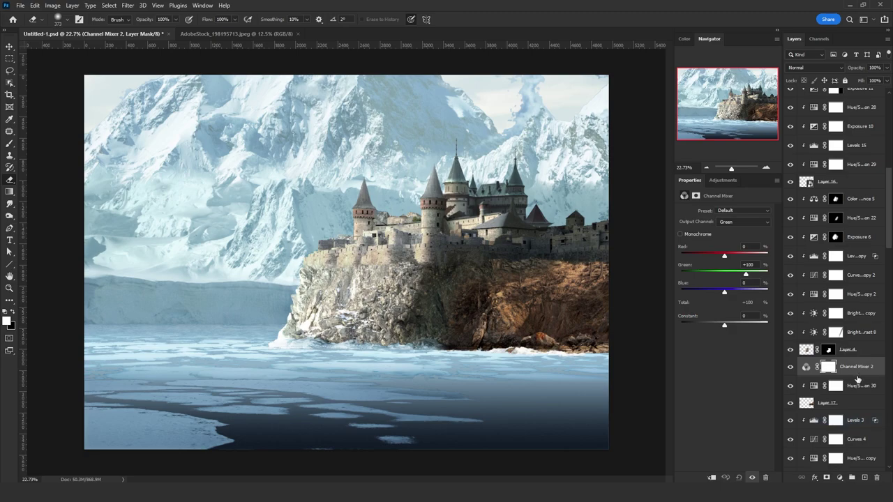
{"action": "left_click", "coordinate": [854, 375], "text": "alt"}
{"action": "left_click", "coordinate": [814, 67]}
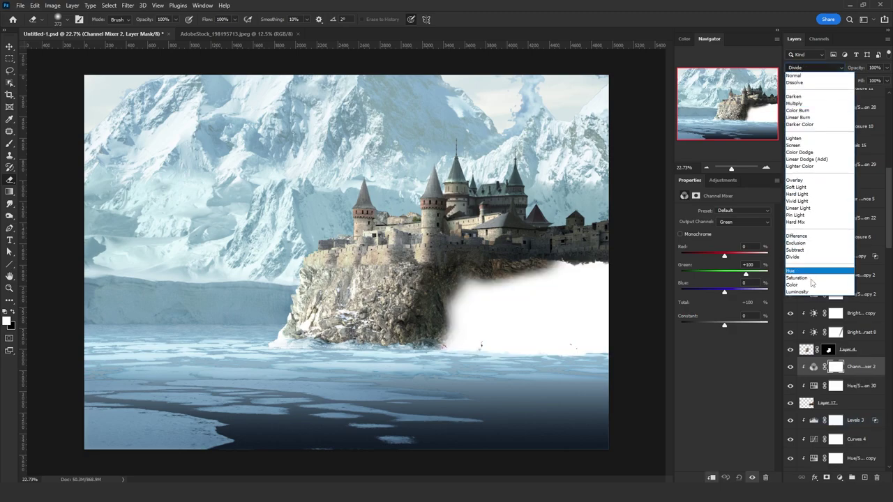
{"action": "left_click", "coordinate": [795, 284]}
Step: Set the red value of the Channel Mixer's Red output channel to 80%
{"action": "left_click", "coordinate": [744, 222]}
{"action": "left_click", "coordinate": [738, 224]}
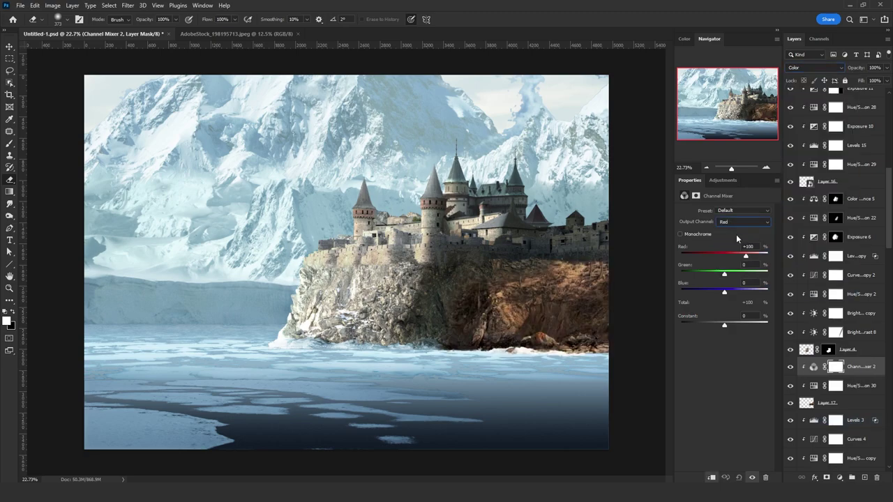
{"action": "left_click_drag", "start_coordinate": [756, 246], "coordinate": [716, 250]}
{"action": "type", "text": "90"}
{"action": "type", "text": "80"}
Step: Set the blue value of the Channel Mixer's Blue output channel to 110% and its layer opacity to 90%
{"action": "left_click", "coordinate": [733, 223]}
{"action": "left_click", "coordinate": [724, 236]}
{"action": "left_click", "coordinate": [742, 223]}
{"action": "left_click", "coordinate": [742, 248]}
{"action": "left_click", "coordinate": [737, 222]}
{"action": "left_click", "coordinate": [740, 243]}
{"action": "type", "text": "110"}
{"action": "key", "text": "Return"}
{"action": "left_click", "coordinate": [875, 68]}
Step: Add a clipped Levels adjustment to the cliff, show the Black & White 1 layer, and set midtones to 0.76 and output white to 219
{"action": "left_click", "coordinate": [840, 479]}
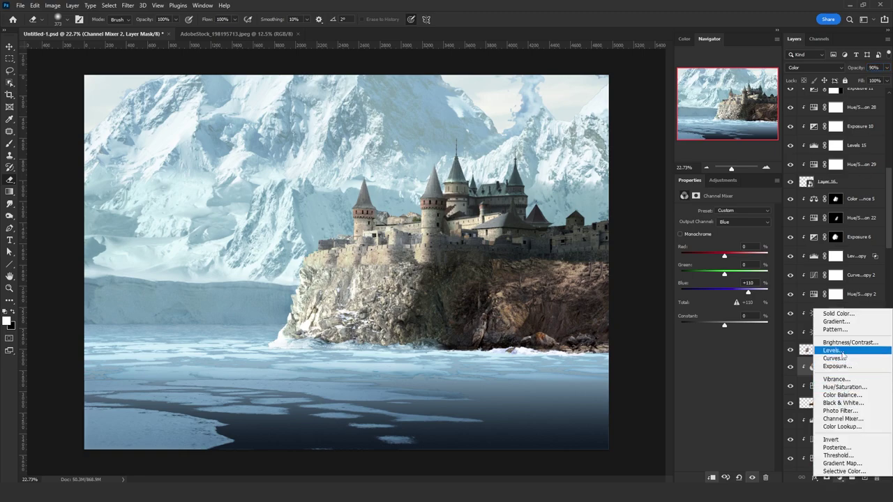
{"action": "left_click", "coordinate": [837, 350]}
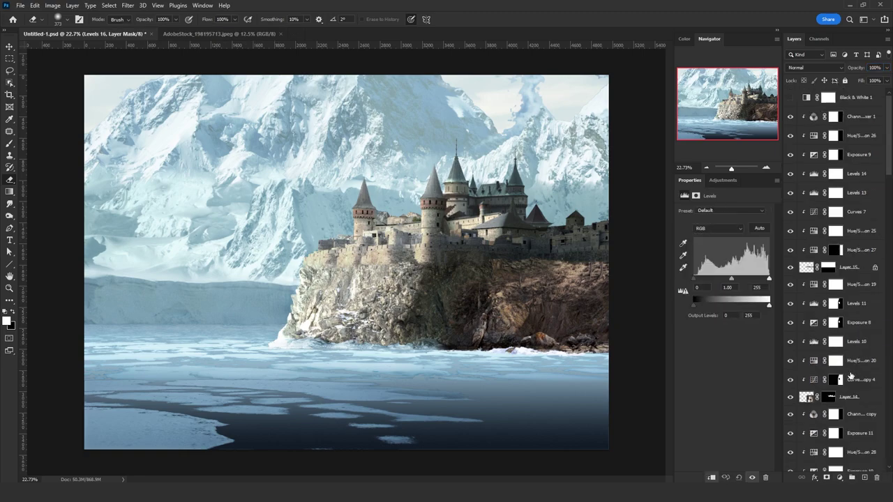
{"action": "left_click", "coordinate": [789, 98]}
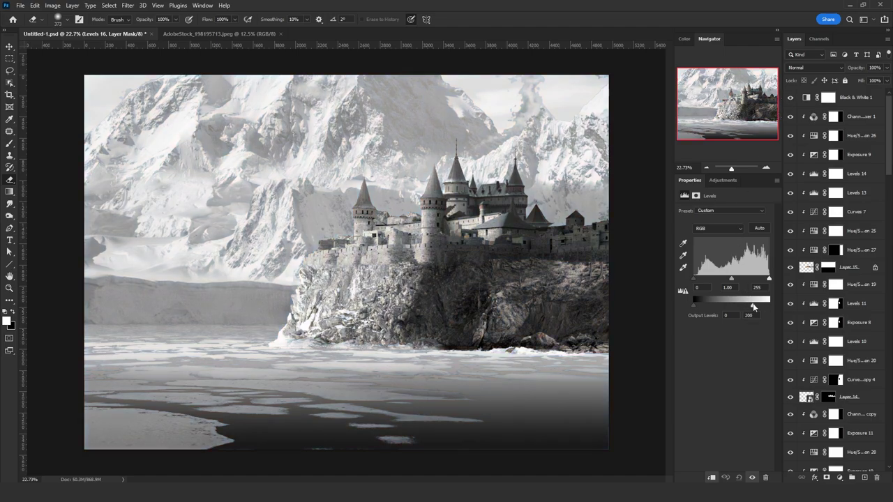
{"action": "mouse_move", "coordinate": [752, 305]}
{"action": "left_mouse_down"}
{"action": "mouse_move", "coordinate": [739, 280]}
{"action": "mouse_move", "coordinate": [760, 309]}
{"action": "left_mouse_up"}
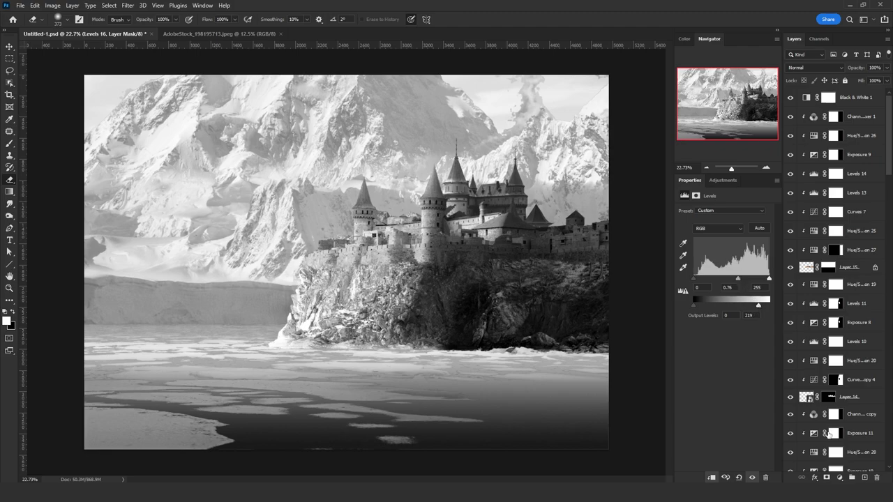
Step: Add a Hue/Saturation adjustment above Levels 16, clip it to the cliff and set its lightness to +8
{"action": "left_click", "coordinate": [839, 478]}
{"action": "left_click", "coordinate": [845, 388]}
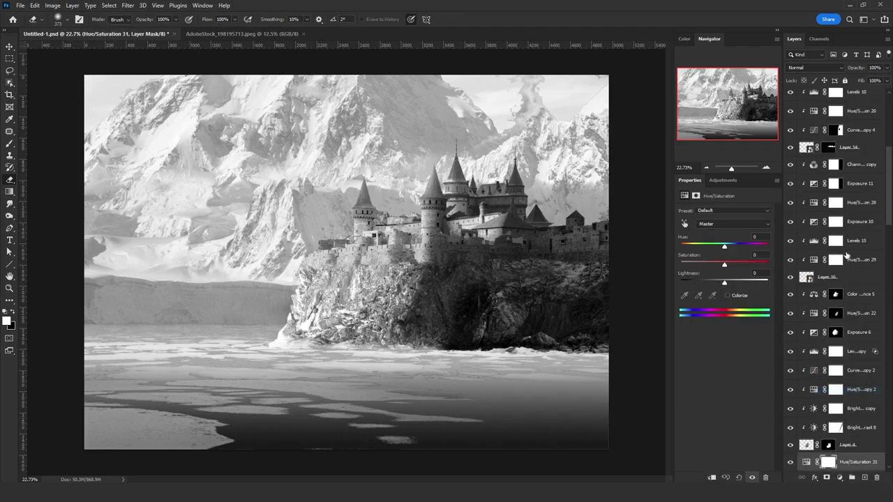
{"action": "scroll", "coordinate": [852, 394], "scroll_direction": "down", "scroll_amount": 1}
{"action": "key", "text": "ctrl+alt+g"}
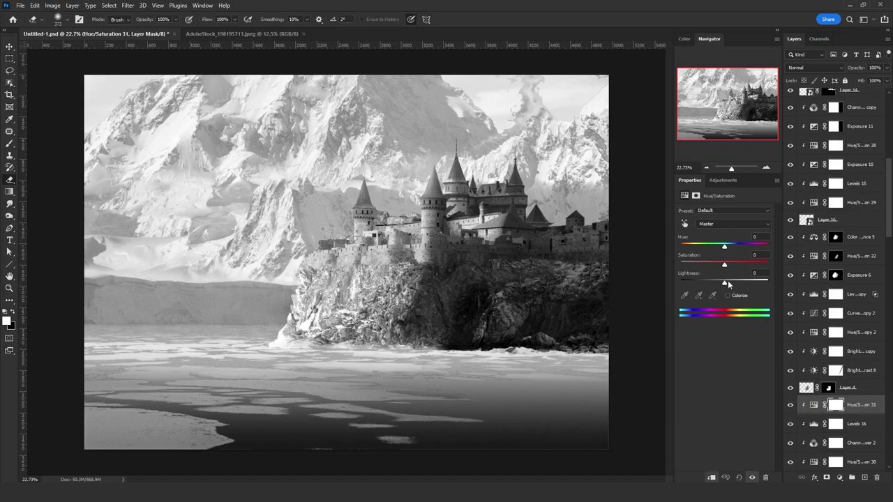
{"action": "left_click", "coordinate": [728, 282]}
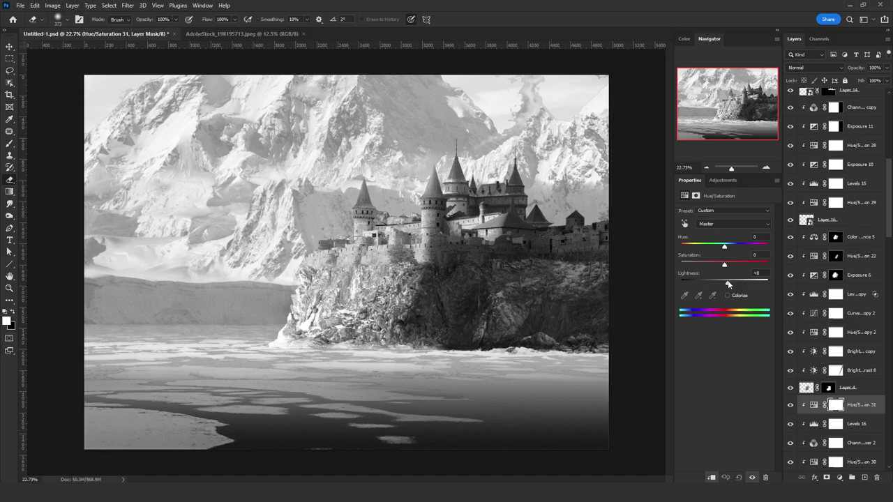
Step: Readjust Levels 16 on the cliff to midtones 1.14 and output white 139
{"action": "left_click", "coordinate": [854, 423]}
{"action": "key", "text": "ctrl+alt+g"}
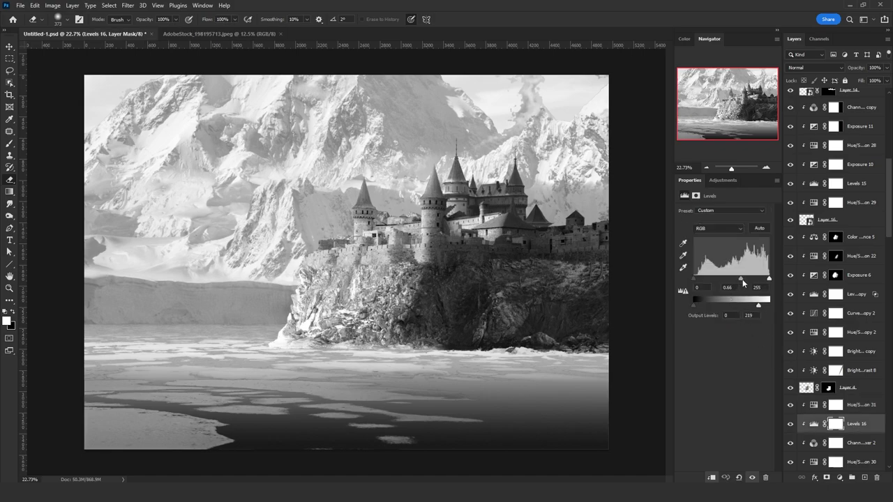
{"action": "left_click_drag", "start_coordinate": [740, 279], "coordinate": [721, 278]}
{"action": "left_click_drag", "start_coordinate": [758, 305], "coordinate": [733, 305]}
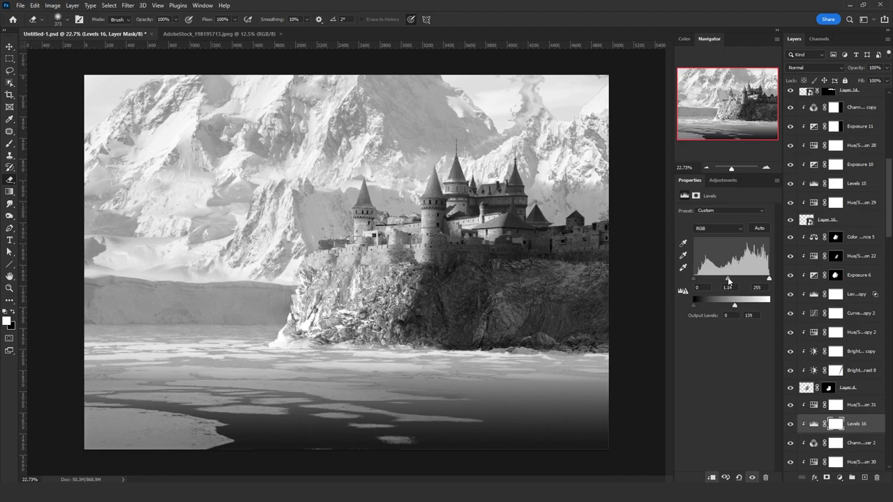
Step: Add a Brightness/Contrast adjustment above Levels 16, clipped to the cliff, and set brightness to 10 and contrast to 21
{"action": "left_click", "coordinate": [839, 477]}
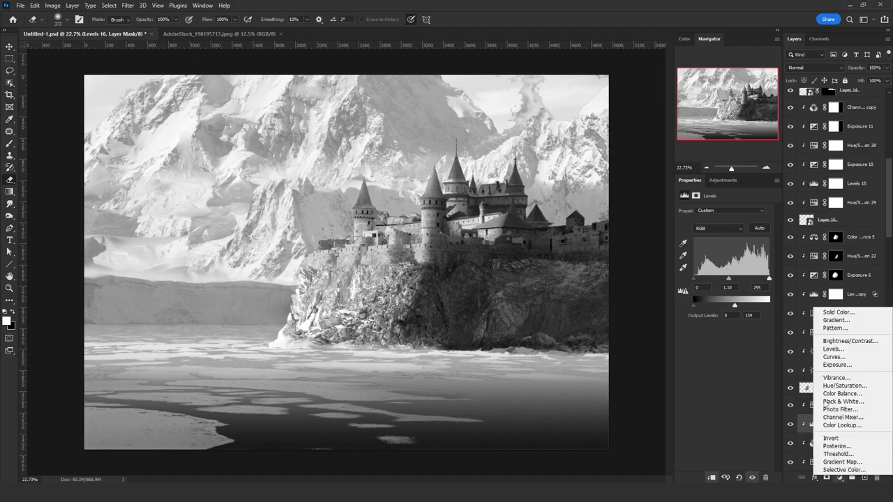
{"action": "left_click", "coordinate": [809, 339]}
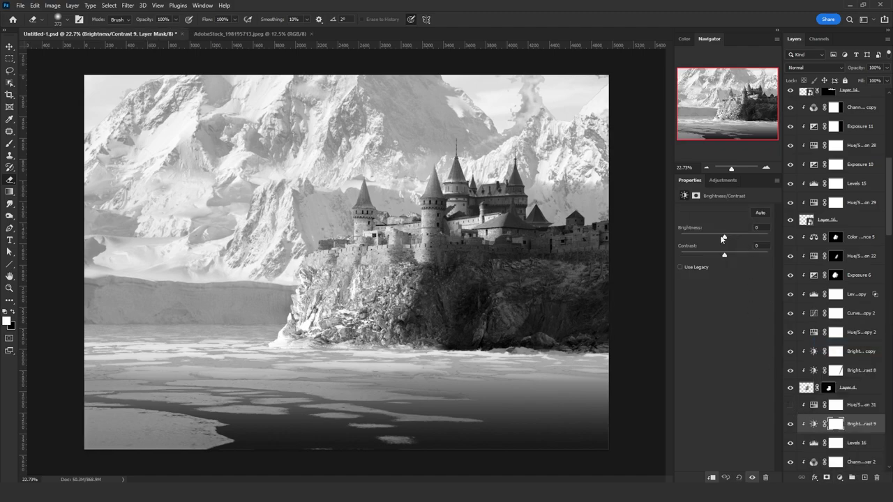
{"action": "left_click_drag", "start_coordinate": [723, 239], "coordinate": [713, 239]}
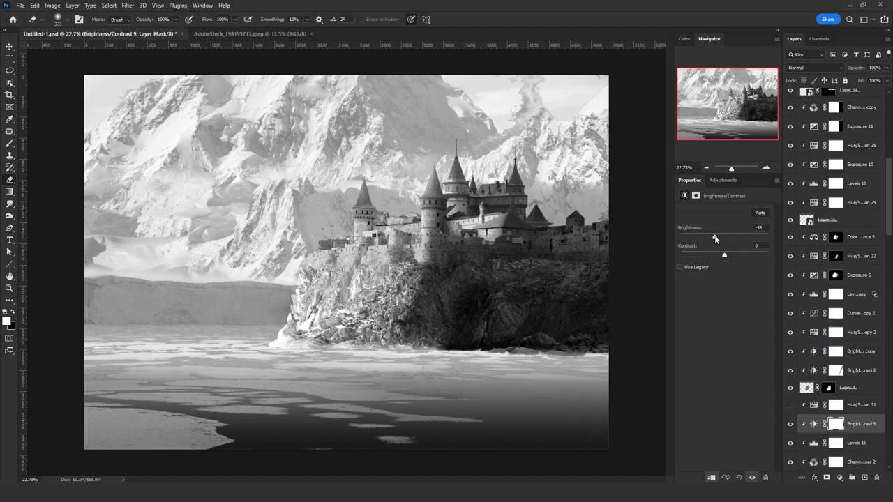
{"action": "left_click", "coordinate": [790, 404]}
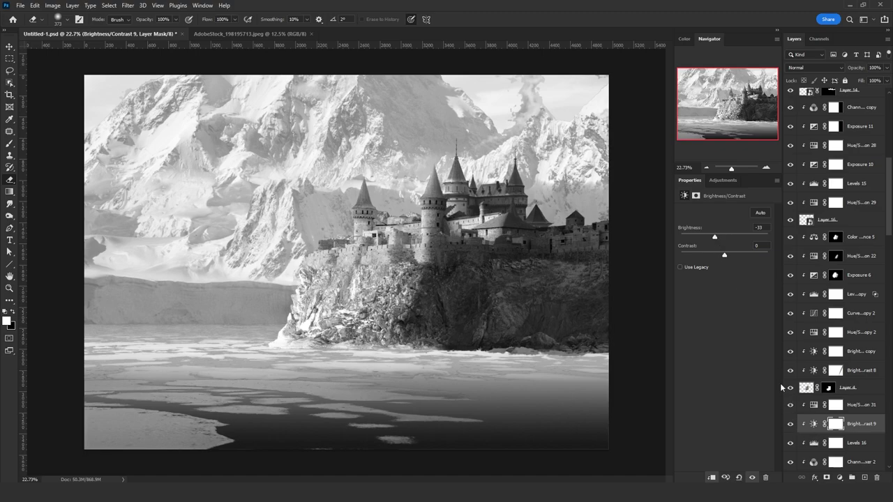
{"action": "left_click_drag", "start_coordinate": [719, 238], "coordinate": [723, 239]}
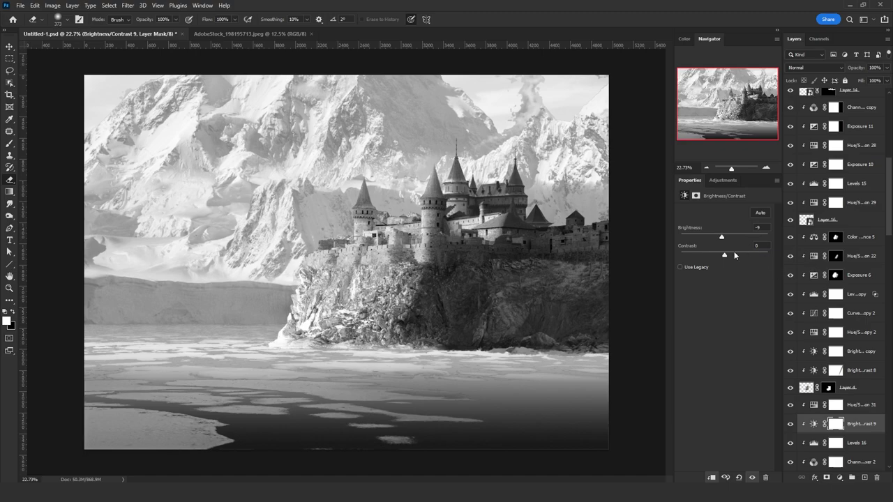
{"action": "left_click", "coordinate": [727, 238]}
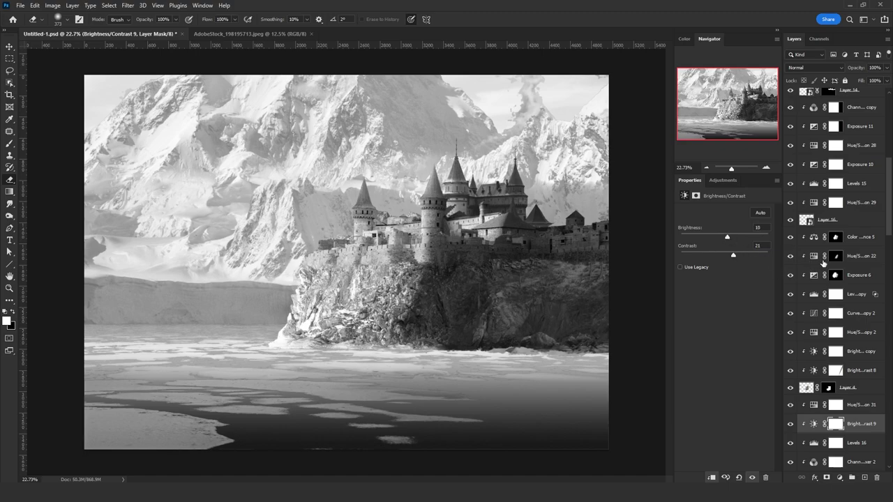
Step: Hide the Black & White 1 layer and add a clipped Levels adjustment above Hue/Saturation 31 in Color blend mode
{"action": "scroll", "coordinate": [823, 265], "scroll_direction": "up", "scroll_amount": 10}
{"action": "left_click", "coordinate": [790, 98]}
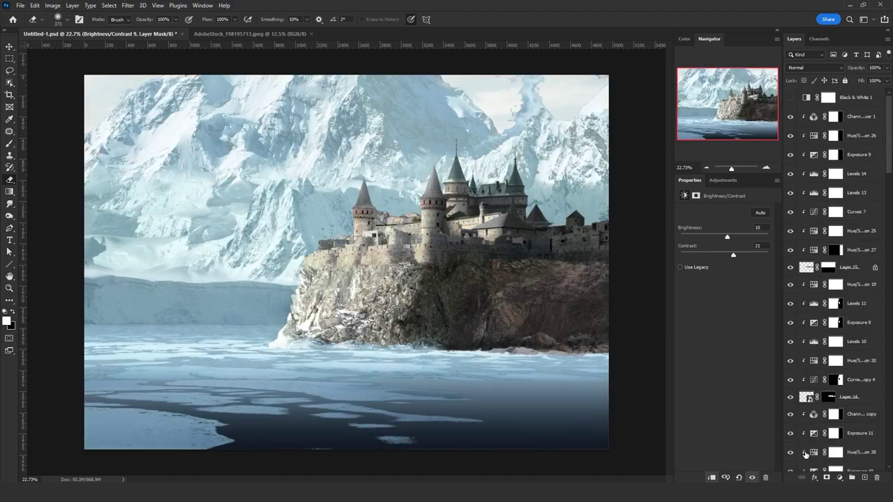
{"action": "left_click", "coordinate": [828, 478]}
{"action": "left_click", "coordinate": [834, 365]}
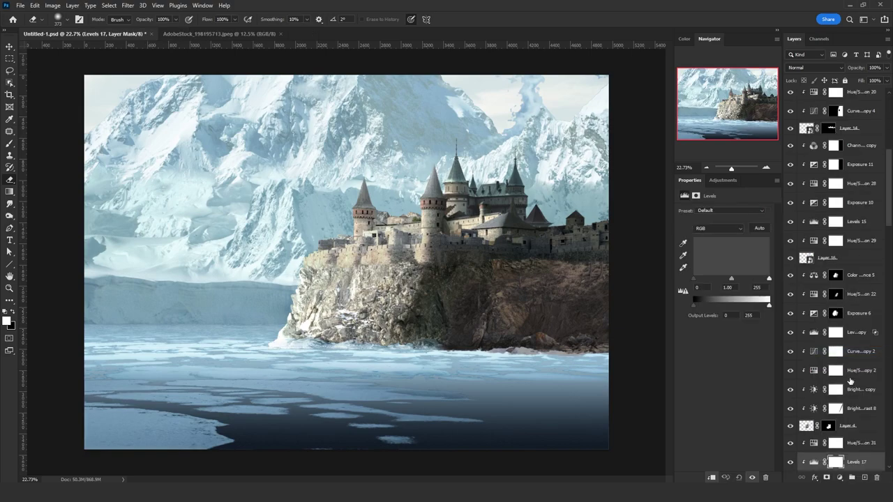
{"action": "left_click_drag", "start_coordinate": [852, 406], "coordinate": [850, 386]}
{"action": "left_click", "coordinate": [814, 67]}
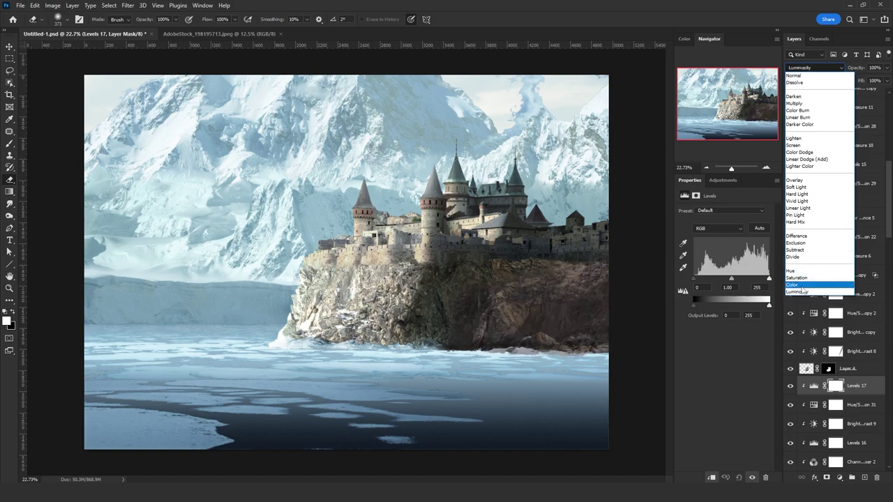
{"action": "left_click", "coordinate": [802, 284]}
Step: In Levels 17, set the Red channel to midtones 0.9 and output white 240, and the Blue channel midtones to 1.05
{"action": "left_click", "coordinate": [717, 228]}
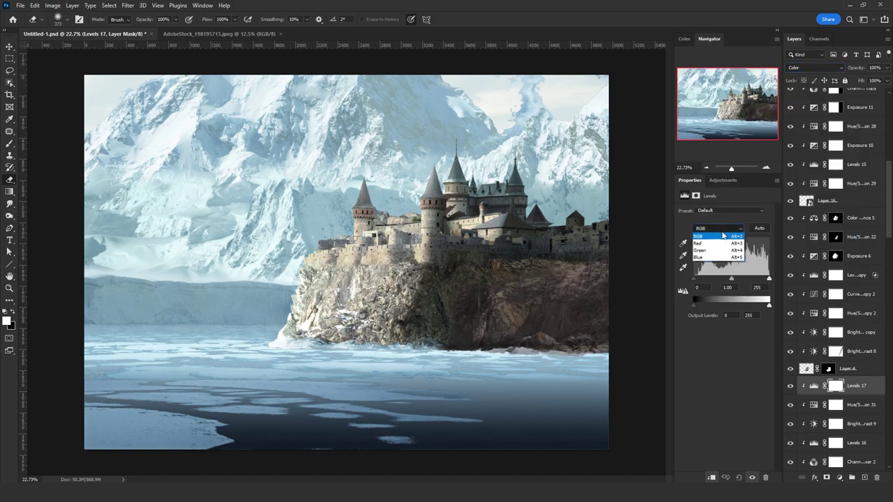
{"action": "left_click", "coordinate": [712, 242]}
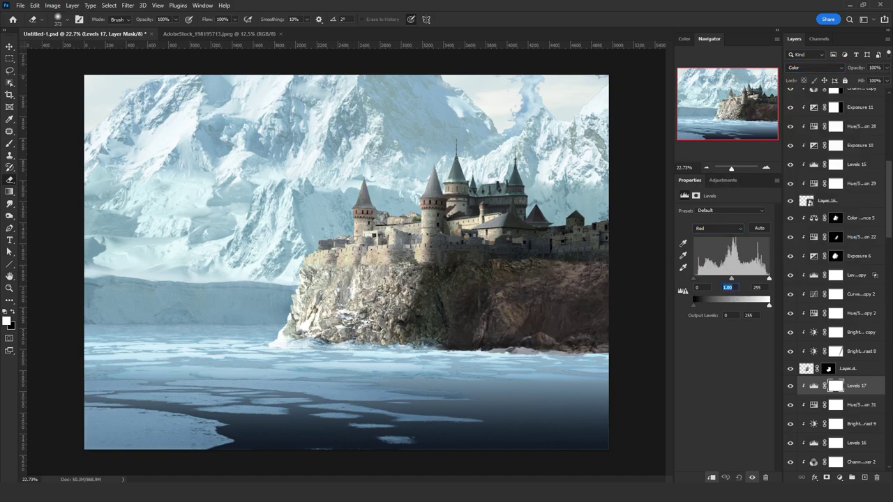
{"action": "type", "text": ".7"}
{"action": "key", "text": "BackSpace"}
{"action": "type", "text": "9"}
{"action": "type", "text": "240"}
{"action": "left_click", "coordinate": [717, 228]}
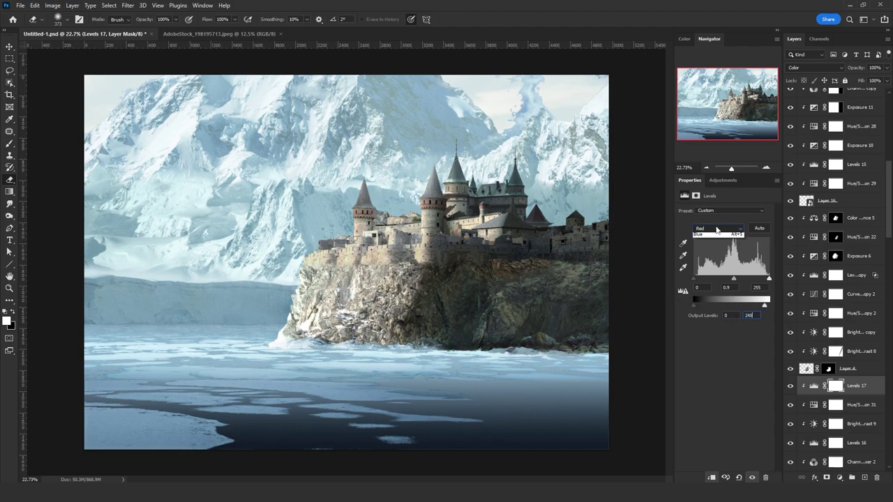
{"action": "left_click", "coordinate": [714, 257]}
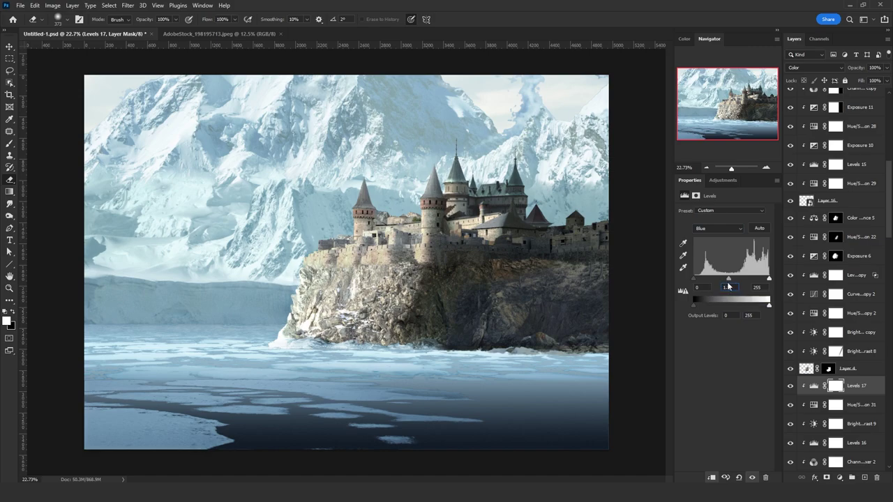
{"action": "key", "text": "BackSpace"}
Step: Delete the adjustments clipped to the Layer 6 rock, from Levels 3 down to Brightness/Contrast 7
{"action": "left_click", "coordinate": [11, 47]}
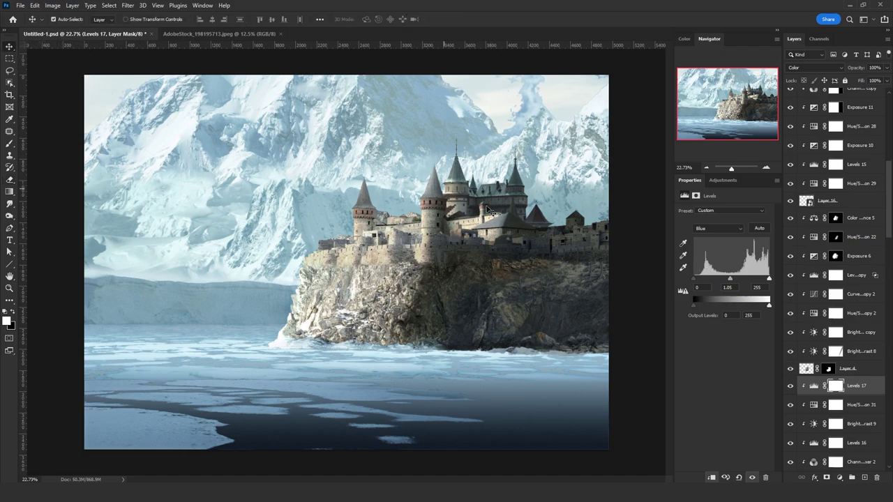
{"action": "left_click", "coordinate": [519, 272]}
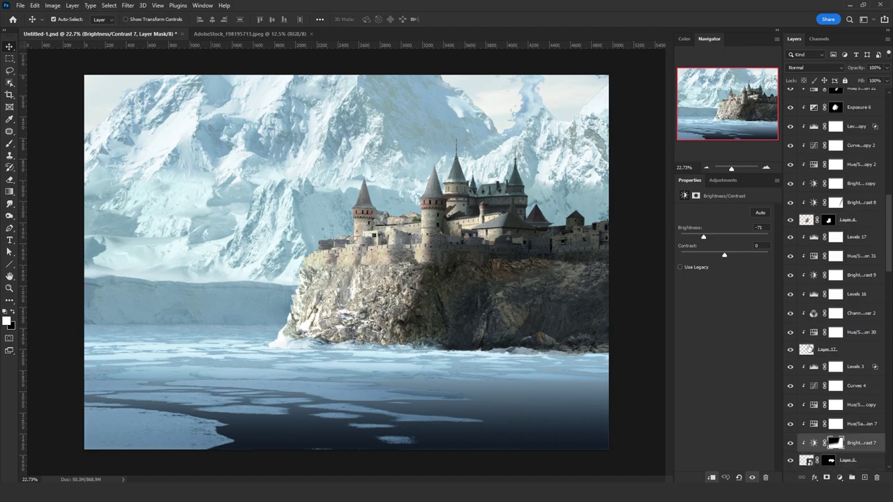
{"action": "scroll", "coordinate": [844, 314], "scroll_direction": "down", "scroll_amount": 3}
{"action": "left_click", "coordinate": [849, 314]}
{"action": "left_click", "coordinate": [848, 387], "text": "shift"}
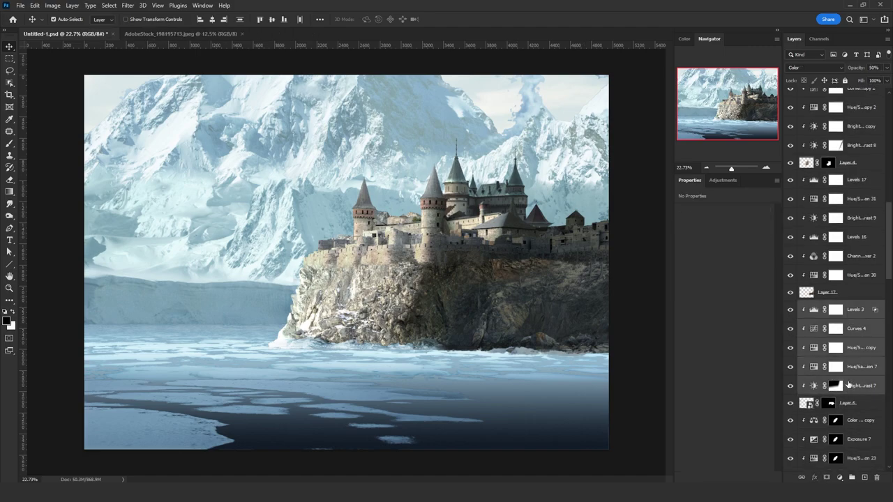
{"action": "key", "text": "Delete"}
Step: Hide the castle and wall layers, Layer 16, Layer 14 and Layer 15, to expose the bare rocks
{"action": "scroll", "coordinate": [799, 217], "scroll_direction": "up", "scroll_amount": 5}
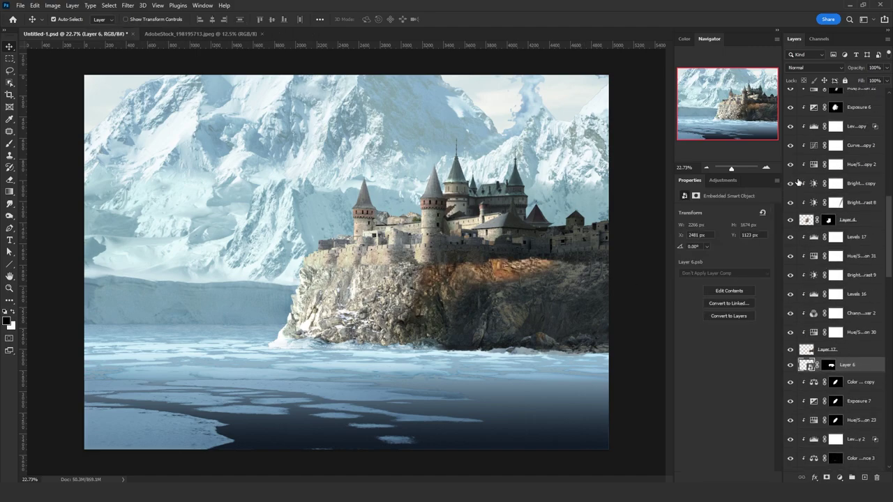
{"action": "left_click", "coordinate": [790, 222]}
{"action": "scroll", "coordinate": [791, 210], "scroll_direction": "up", "scroll_amount": 2}
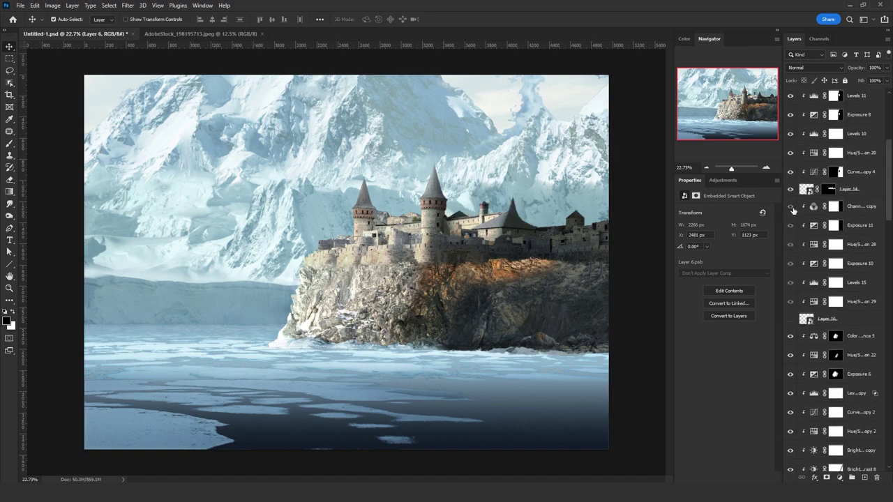
{"action": "left_click", "coordinate": [791, 190]}
{"action": "scroll", "coordinate": [792, 190], "scroll_direction": "up", "scroll_amount": 2}
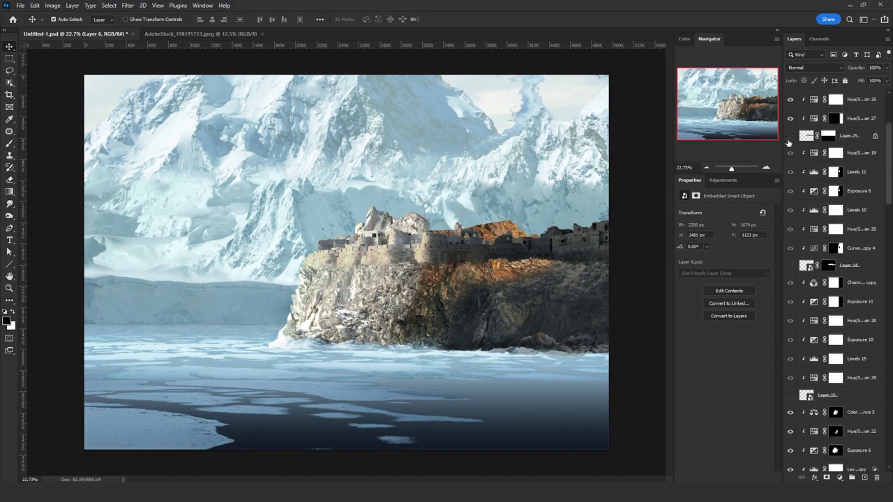
{"action": "left_click", "coordinate": [790, 136]}
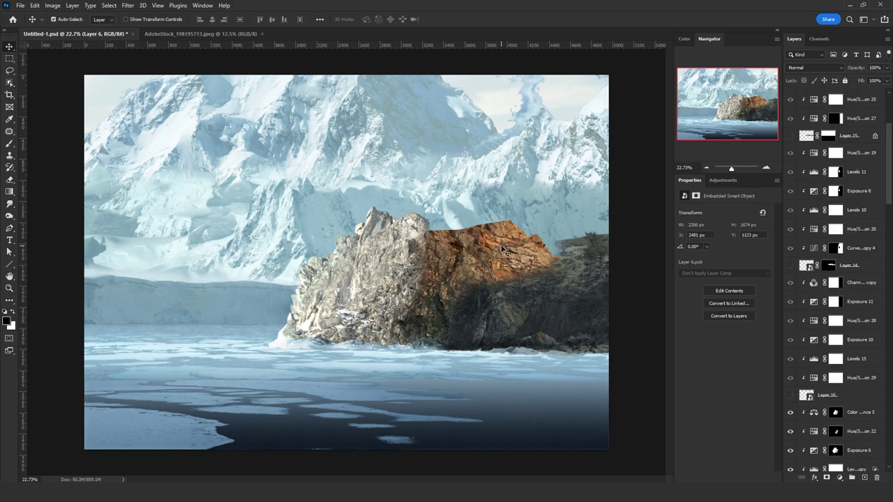
Step: Add a Channel Mixer adjustment clipped to the orange rock on Layer 6 and set its blend mode to Color
{"action": "left_click", "coordinate": [853, 236]}
{"action": "left_click", "coordinate": [511, 242]}
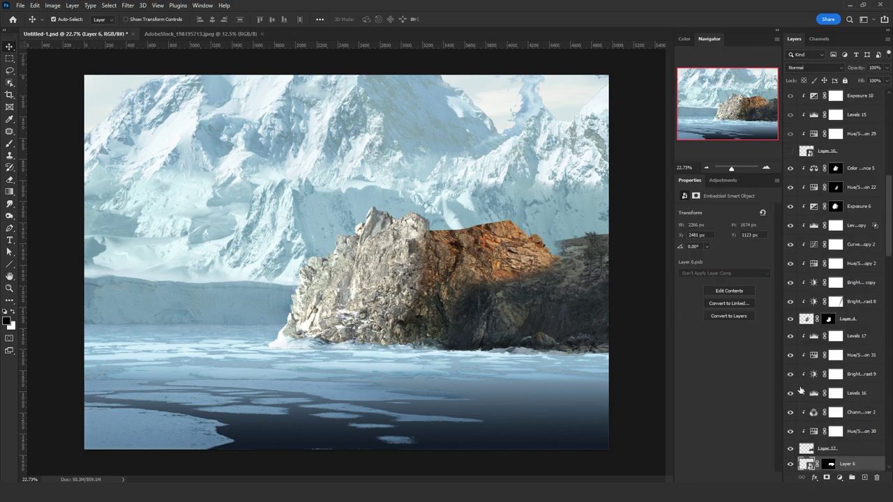
{"action": "scroll", "coordinate": [801, 391], "scroll_direction": "down", "scroll_amount": 2}
{"action": "left_click", "coordinate": [839, 477]}
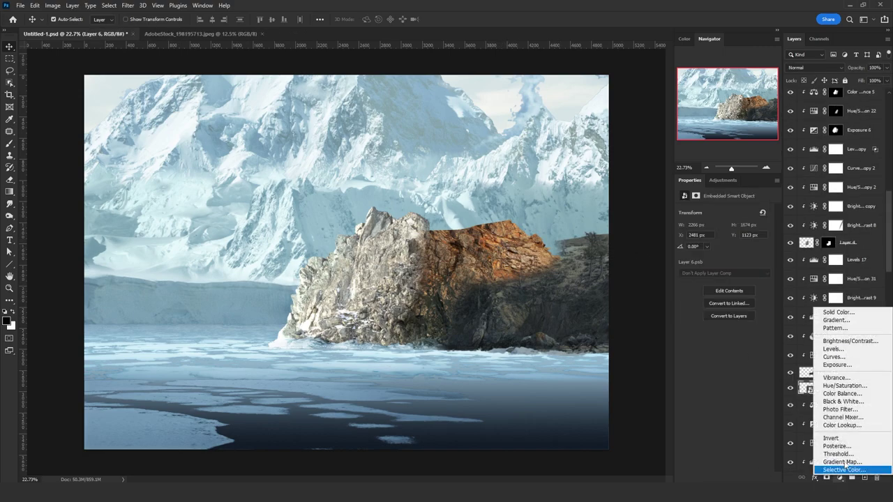
{"action": "left_click", "coordinate": [844, 421]}
{"action": "left_click", "coordinate": [858, 398], "text": "alt"}
{"action": "left_click", "coordinate": [815, 67]}
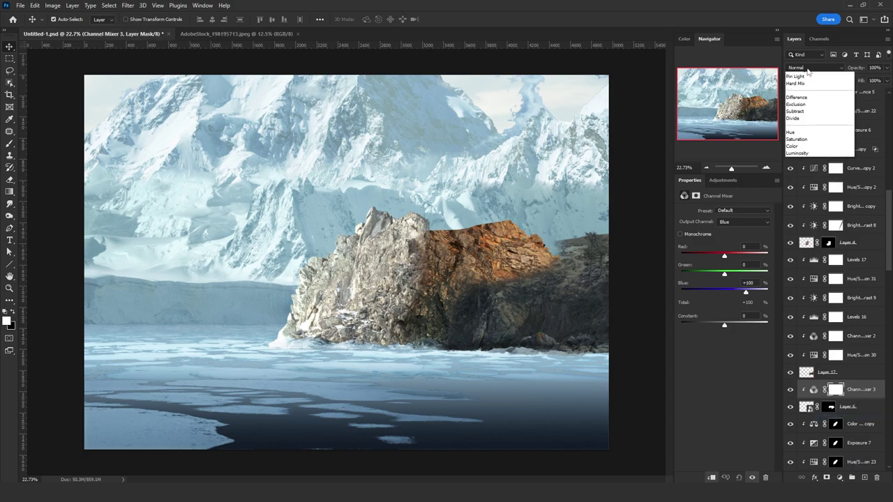
{"action": "left_click", "coordinate": [806, 286]}
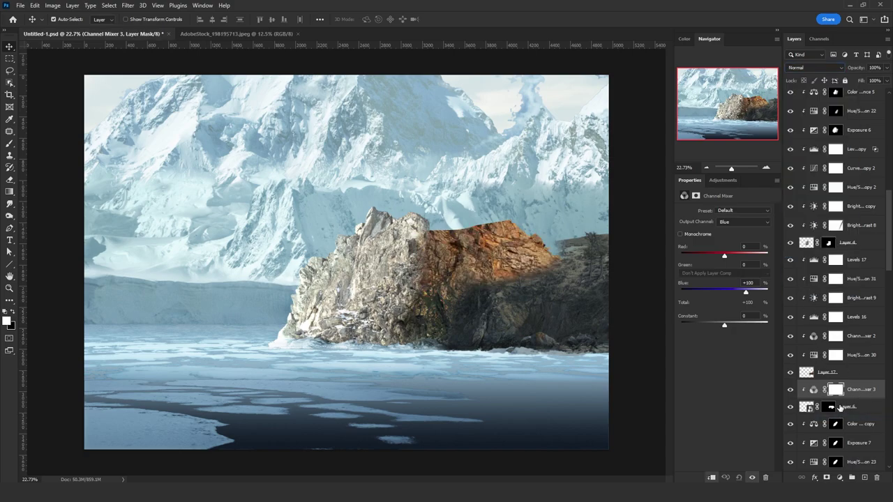
Step: Add a clipped Hue/Saturation adjustment between Layer 6 and its Channel Mixer and reduce the rock's saturation
{"action": "left_click", "coordinate": [838, 406]}
{"action": "left_click", "coordinate": [839, 478]}
{"action": "left_click", "coordinate": [844, 389]}
{"action": "left_click_drag", "start_coordinate": [724, 264], "coordinate": [712, 263]}
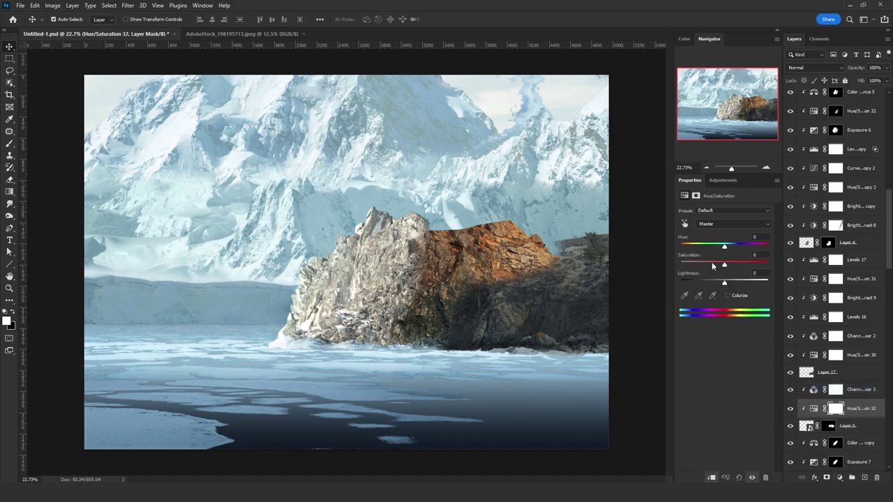
Step: In Channel Mixer 3, set blue to 110% for the Blue output channel and red to 80% for the Red output channel
{"action": "left_click", "coordinate": [838, 389]}
{"action": "left_click_drag", "start_coordinate": [753, 282], "coordinate": [722, 283]}
{"action": "type", "text": "110"}
{"action": "left_click", "coordinate": [745, 221]}
{"action": "left_click", "coordinate": [734, 231]}
{"action": "left_click_drag", "start_coordinate": [754, 247], "coordinate": [728, 282]}
{"action": "type", "text": "80"}
{"action": "key", "text": "Return"}
Step: Set the Channel Mixer's Green output channel to 90% green and readjust its Blue output channel to 110% blue
{"action": "left_click", "coordinate": [744, 221]}
{"action": "left_click", "coordinate": [735, 239]}
{"action": "type", "text": "90"}
{"action": "left_click", "coordinate": [743, 222]}
{"action": "left_click", "coordinate": [737, 246]}
{"action": "type", "text": "120"}
Step: Add a clipped Levels adjustment above Channel Mixer 3, show Black & White 1, and darken midtones to about 0.82 with a lower output white
{"action": "left_click", "coordinate": [838, 478]}
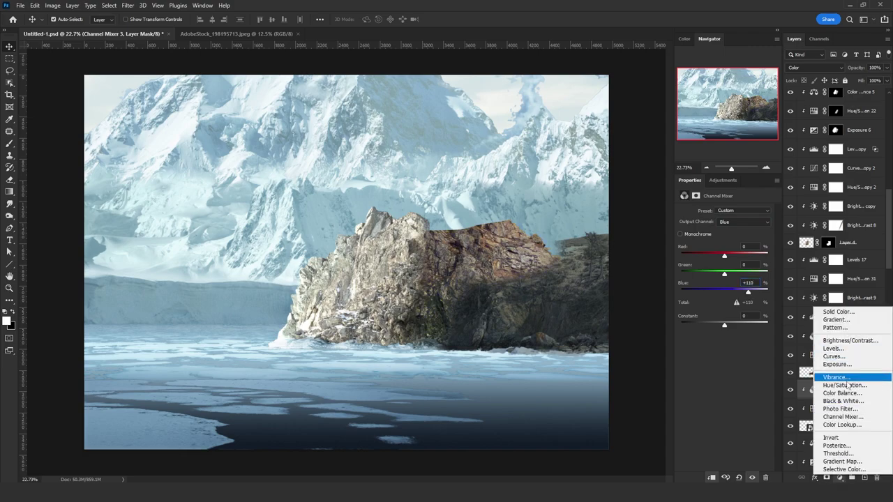
{"action": "left_click", "coordinate": [844, 348]}
{"action": "left_click", "coordinate": [813, 427]}
{"action": "left_click", "coordinate": [814, 389]}
{"action": "scroll", "coordinate": [823, 348], "scroll_direction": "up", "scroll_amount": 10}
{"action": "left_click", "coordinate": [790, 98]}
{"action": "left_click_drag", "start_coordinate": [731, 279], "coordinate": [739, 279]}
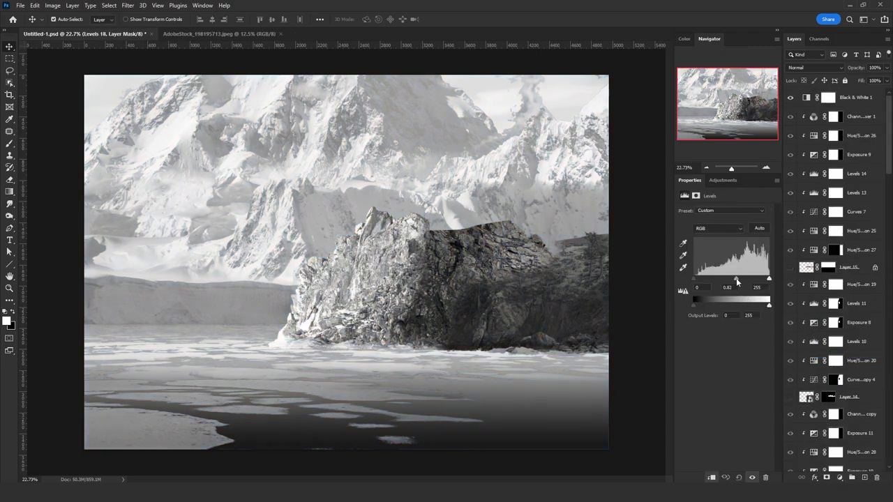
{"action": "left_click_drag", "start_coordinate": [769, 305], "coordinate": [728, 282]}
Step: Add a Hue/Saturation adjustment above Levels 18 for the Layer 6 rock, with another Levels adjustment on top
{"action": "left_click", "coordinate": [839, 477]}
{"action": "left_click", "coordinate": [802, 382]}
{"action": "left_click", "coordinate": [839, 477]}
{"action": "left_click", "coordinate": [788, 346]}
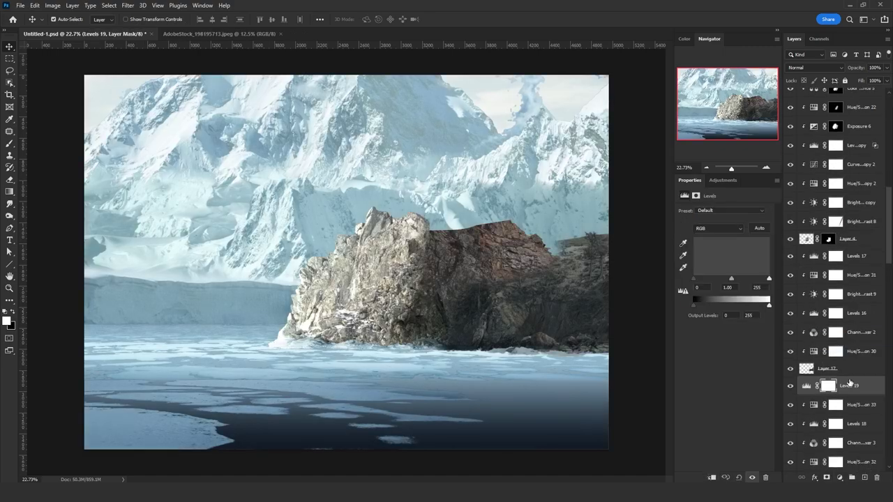
Step: Clip Levels 19 to the rock in Color blend mode, setting Red channel midtones to 0.85 and Blue channel midtones to 1.05
{"action": "left_click", "coordinate": [717, 228]}
{"action": "left_click", "coordinate": [715, 244]}
{"action": "type", "text": ".95"}
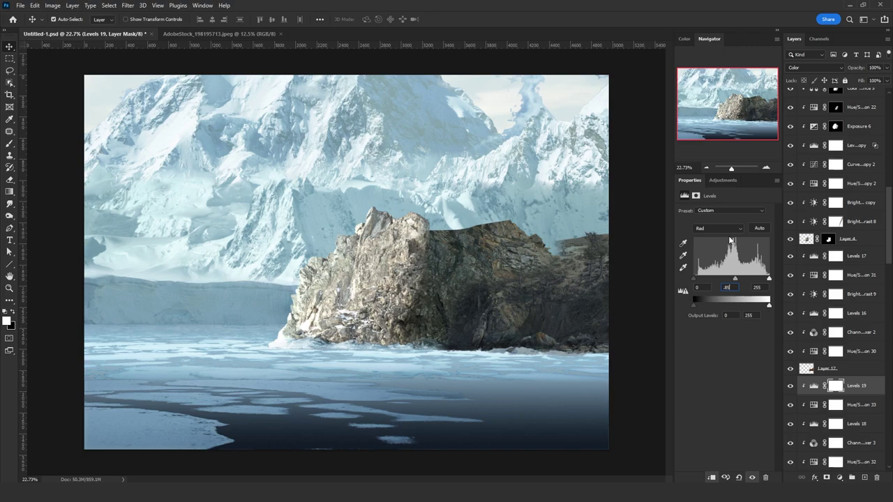
{"action": "left_click", "coordinate": [724, 229]}
{"action": "left_click", "coordinate": [725, 261]}
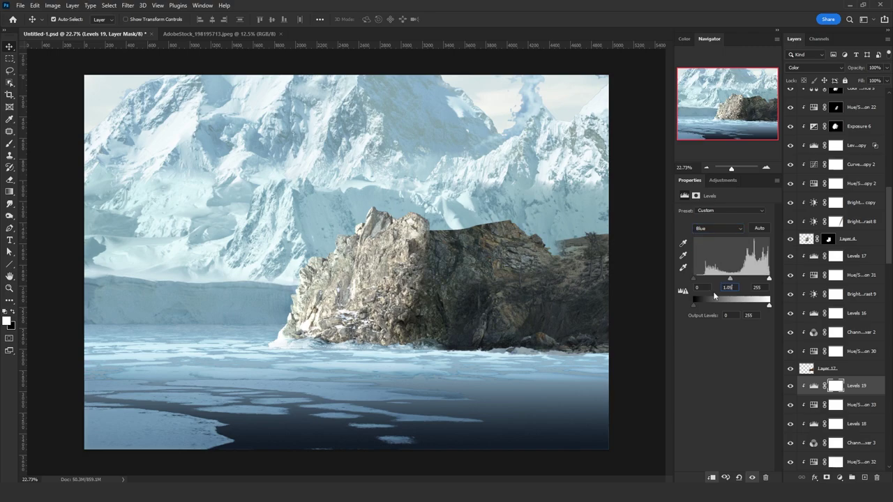
Step: Set the Red channel of Levels 19 to output white 240 and midtones 0.9
{"action": "left_click", "coordinate": [718, 229]}
{"action": "left_click", "coordinate": [718, 244]}
{"action": "double_click", "coordinate": [750, 315]}
{"action": "type", "text": "240"}
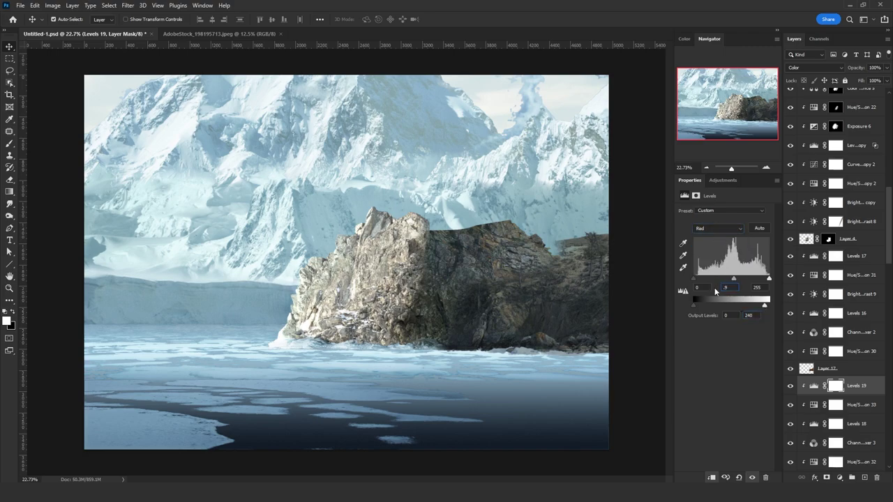
{"action": "key", "text": "alt+5"}
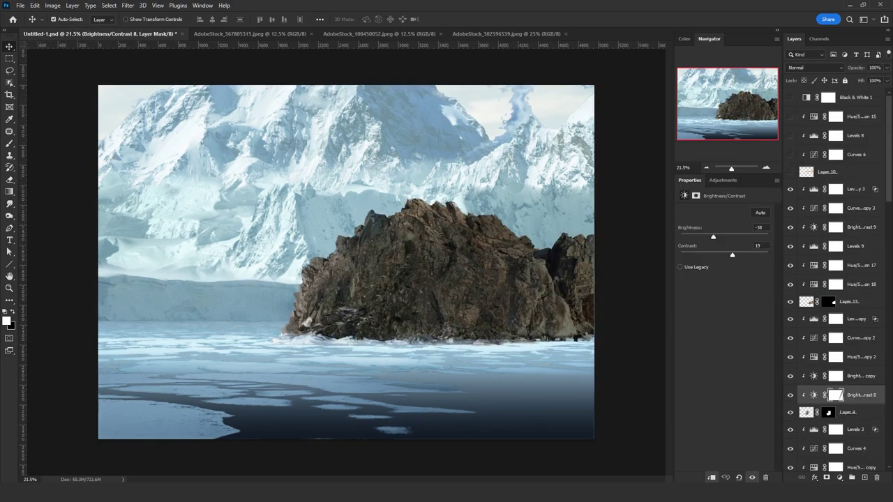
Step: Add an Exposure adjustment at the top of Layer 4's clipped adjustments, set exposure to +3.10, and invert its mask to black
{"action": "left_click", "coordinate": [839, 478]}
{"action": "left_click", "coordinate": [848, 364]}
{"action": "left_click_drag", "start_coordinate": [857, 395], "coordinate": [860, 321]}
{"action": "left_click_drag", "start_coordinate": [724, 233], "coordinate": [744, 235]}
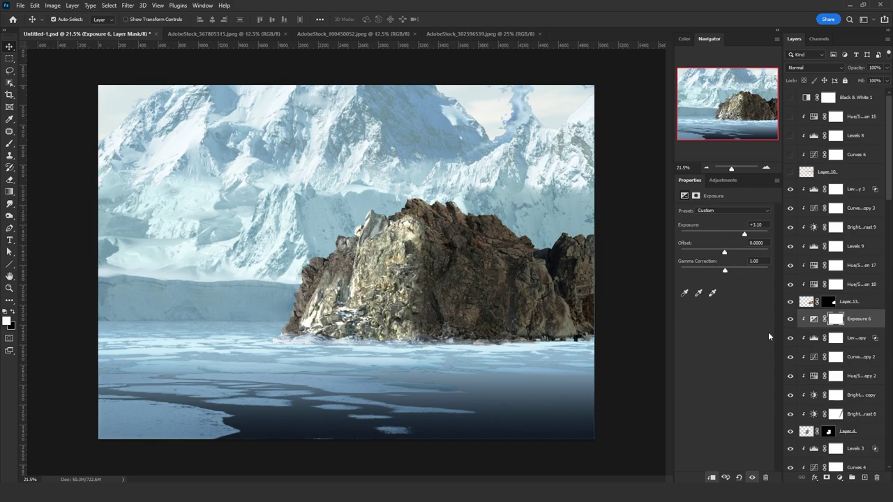
{"action": "key", "text": "ctrl+i"}
Step: Duplicate the Layer 4 rock with its mask and place the copy directly beneath the original
{"action": "key", "text": "l"}
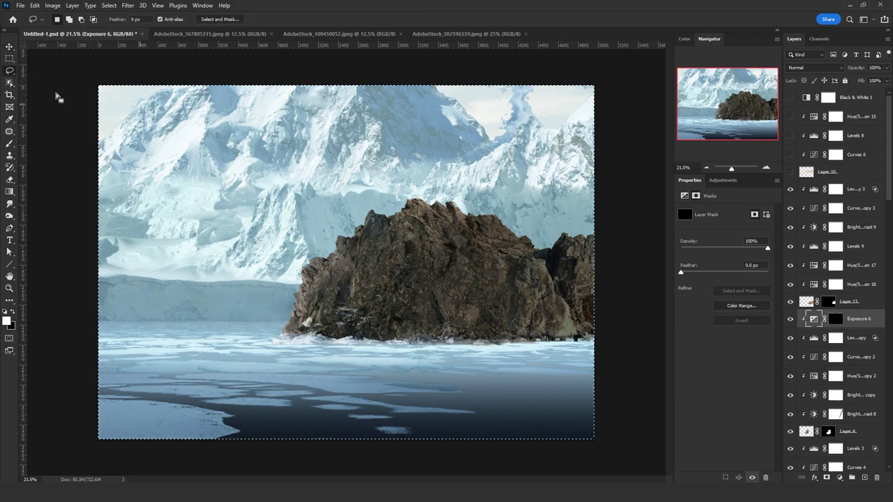
{"action": "left_click_drag", "start_coordinate": [855, 431], "coordinate": [860, 451]}
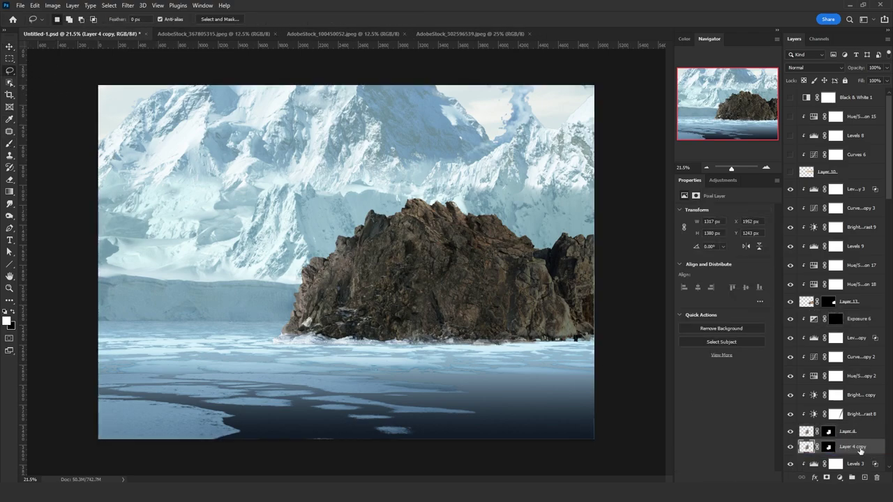
Step: Apply the mask of Layer 4 copy and merge it with a new layer beneath it filled with black at 100% opacity
{"action": "right_click", "coordinate": [836, 454]}
{"action": "left_click", "coordinate": [802, 384]}
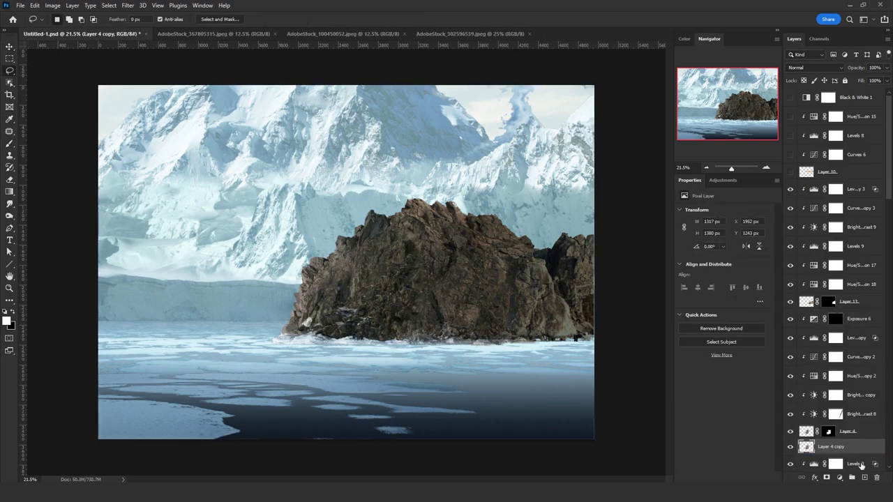
{"action": "left_click", "coordinate": [835, 462]}
{"action": "left_click", "coordinate": [865, 478]}
{"action": "key", "text": "shift+F5"}
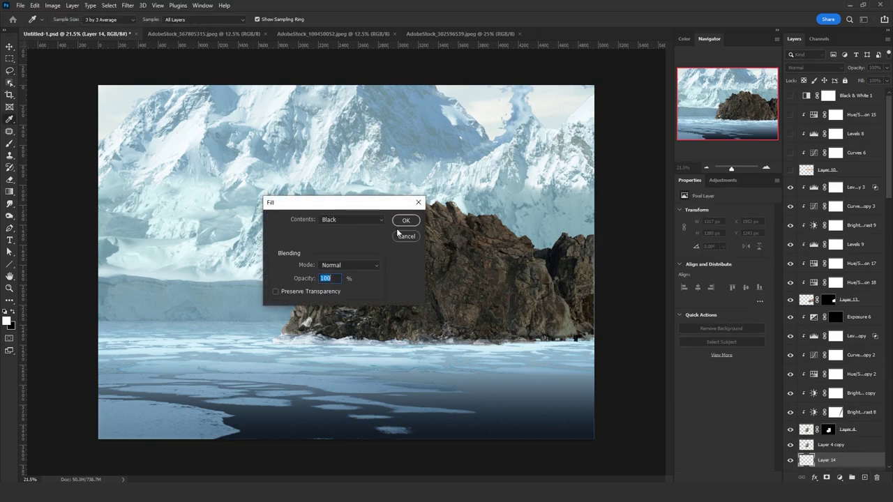
{"action": "left_click", "coordinate": [407, 221]}
{"action": "left_click", "coordinate": [848, 445], "text": "shift"}
{"action": "key", "text": "ctrl+e"}
Step: Copy the merged rock image into the Exposure 6 layer mask, deselect, and delete Layer 4 copy
{"action": "key", "text": "ctrl+a"}
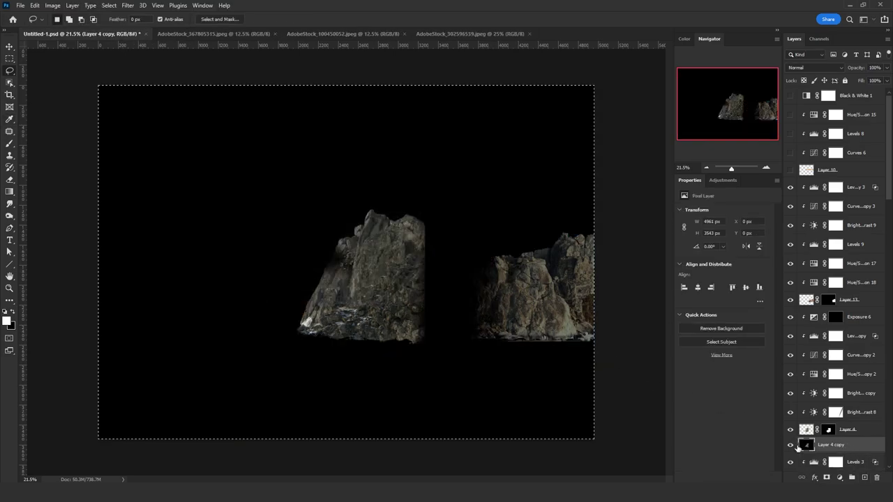
{"action": "left_click", "coordinate": [790, 445]}
{"action": "left_click", "coordinate": [836, 318]}
{"action": "left_click", "coordinate": [836, 318], "text": "alt"}
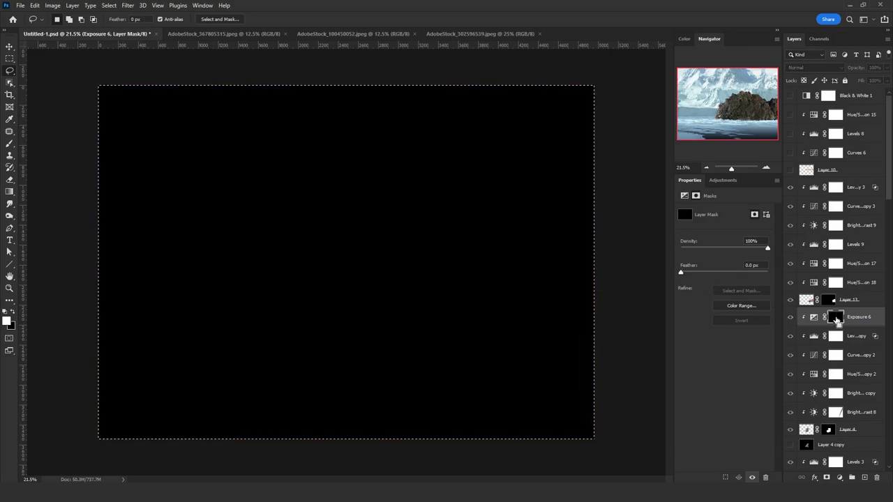
{"action": "left_click", "coordinate": [809, 319]}
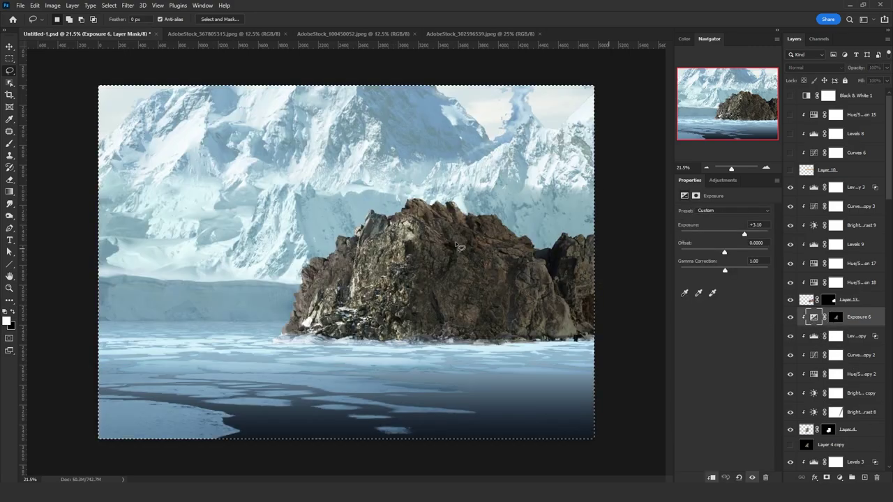
{"action": "key", "text": "ctrl+d"}
{"action": "left_click", "coordinate": [843, 447]}
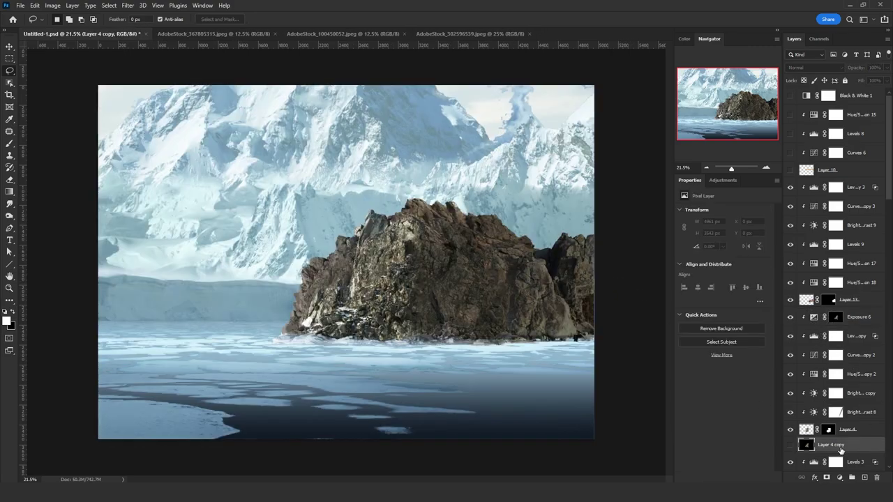
{"action": "key", "text": "Delete"}
Step: Brighten the Exposure 6 mask with a Levels adjustment, setting input midtones to 2.45
{"action": "left_click", "coordinate": [835, 318]}
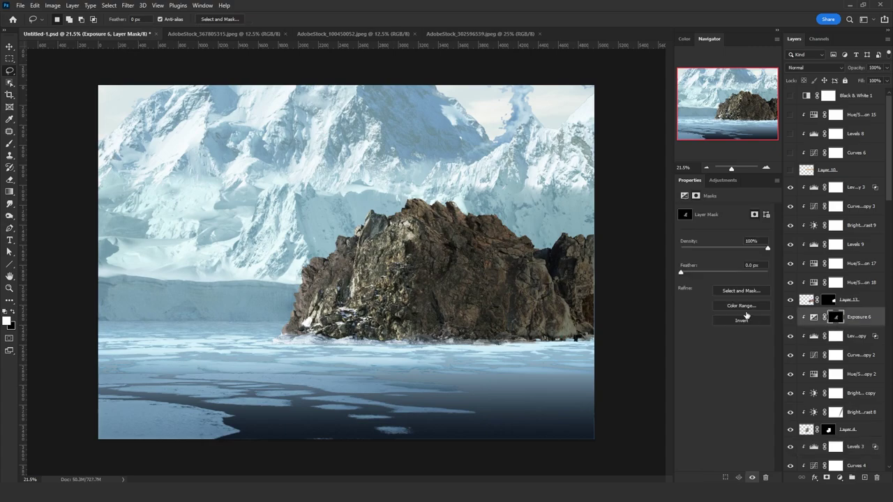
{"action": "key", "text": "ctrl+l"}
{"action": "left_click_drag", "start_coordinate": [604, 268], "coordinate": [566, 268]}
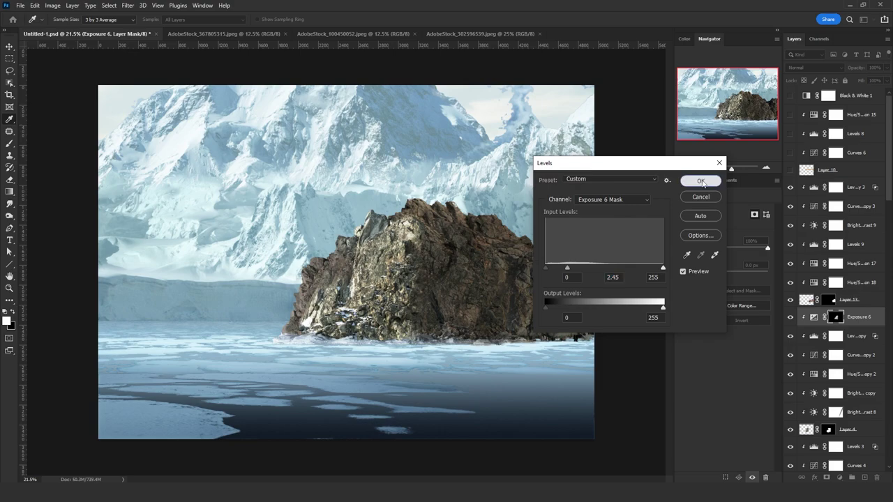
{"action": "left_click", "coordinate": [700, 180]}
Step: Erase the excess brightening from the Exposure 6 mask around the cliff's left edge and right side with a soft eraser
{"action": "key", "text": "e"}
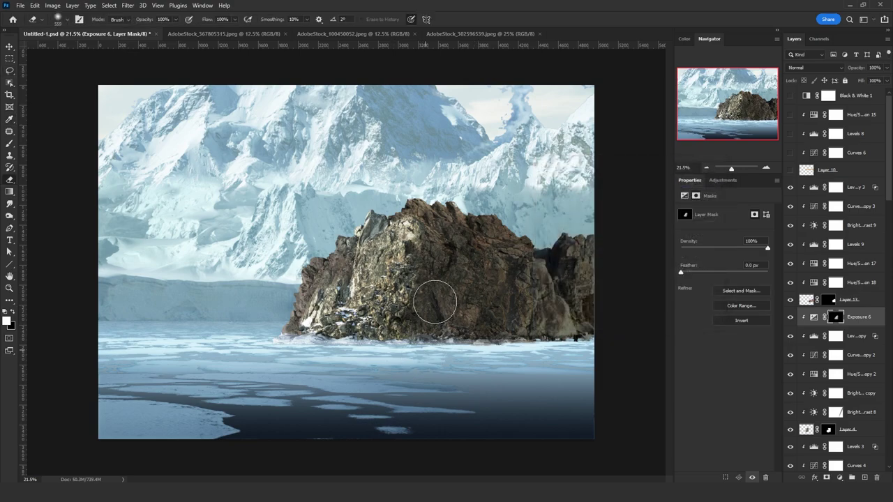
{"action": "mouse_move", "coordinate": [277, 298]}
{"action": "left_mouse_down"}
{"action": "mouse_move", "coordinate": [303, 313]}
{"action": "mouse_move", "coordinate": [331, 223]}
{"action": "left_mouse_up"}
{"action": "left_click_drag", "start_coordinate": [545, 301], "coordinate": [535, 300]}
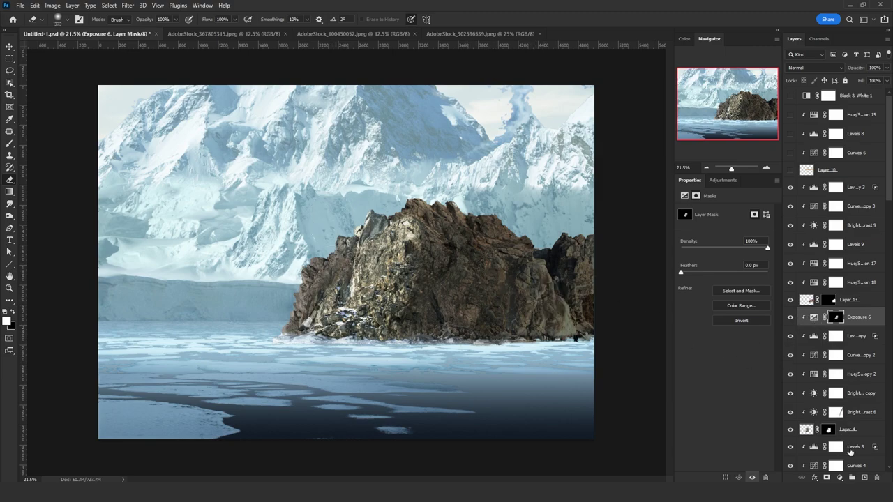
Step: Add a clipped Color Balance adjustment above Exposure 6 and replace its mask with a copy of the Exposure 6 mask
{"action": "left_click", "coordinate": [840, 477]}
{"action": "left_click", "coordinate": [842, 392]}
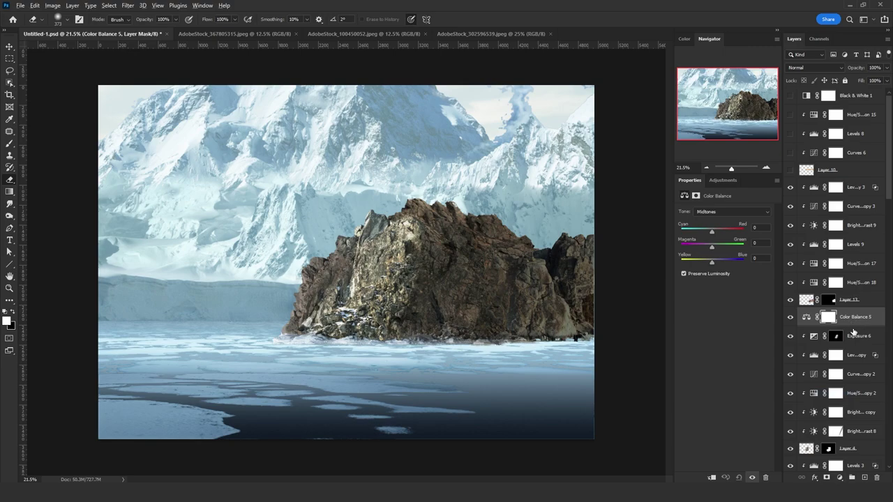
{"action": "left_click_drag", "start_coordinate": [836, 336], "coordinate": [835, 317]}
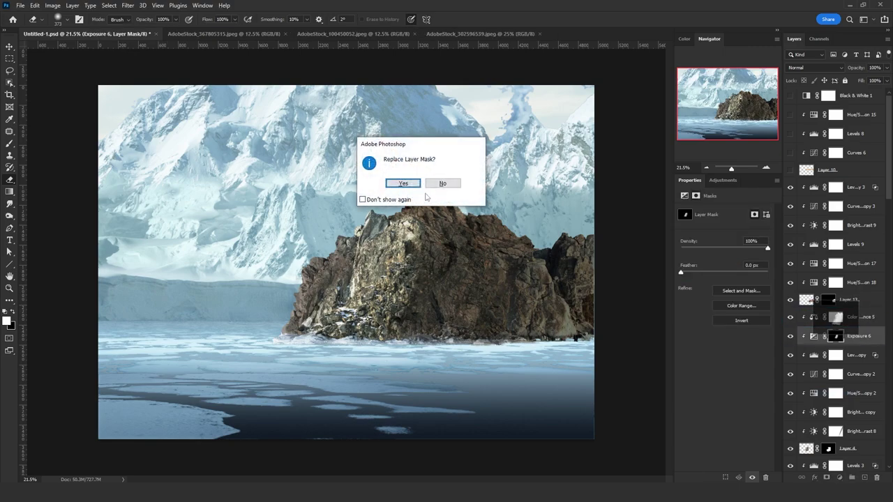
{"action": "left_click", "coordinate": [392, 183]}
{"action": "left_click", "coordinate": [859, 317]}
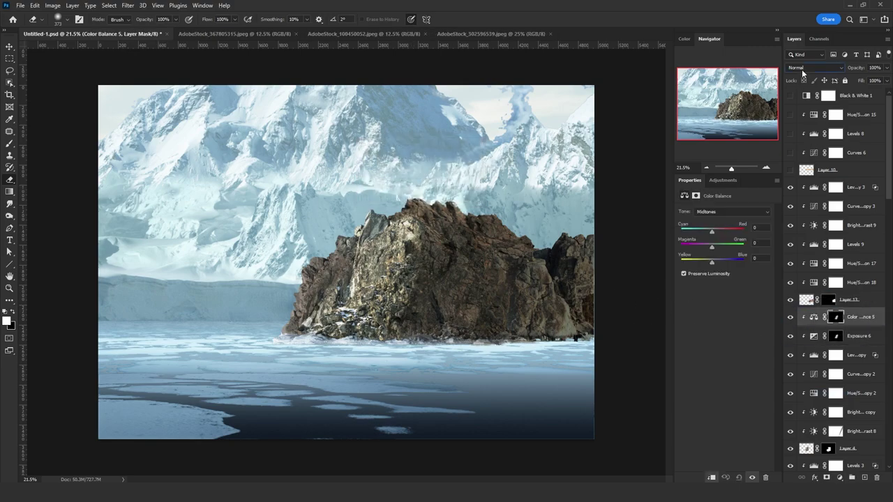
Step: Set Color Balance 5 midtones to Cyan-Red +22, Magenta-Green -21 and Yellow-Blue -39, using Screen blend mode
{"action": "left_click", "coordinate": [814, 68]}
{"action": "left_click", "coordinate": [795, 285]}
{"action": "left_click_drag", "start_coordinate": [722, 232], "coordinate": [706, 250]}
{"action": "left_click", "coordinate": [721, 209]}
{"action": "left_click", "coordinate": [722, 211]}
{"action": "left_click", "coordinate": [809, 68]}
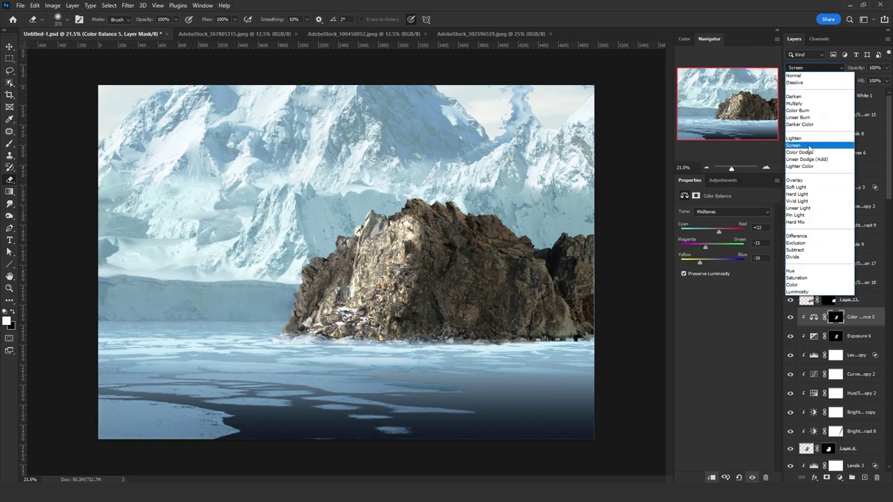
{"action": "left_click", "coordinate": [809, 145]}
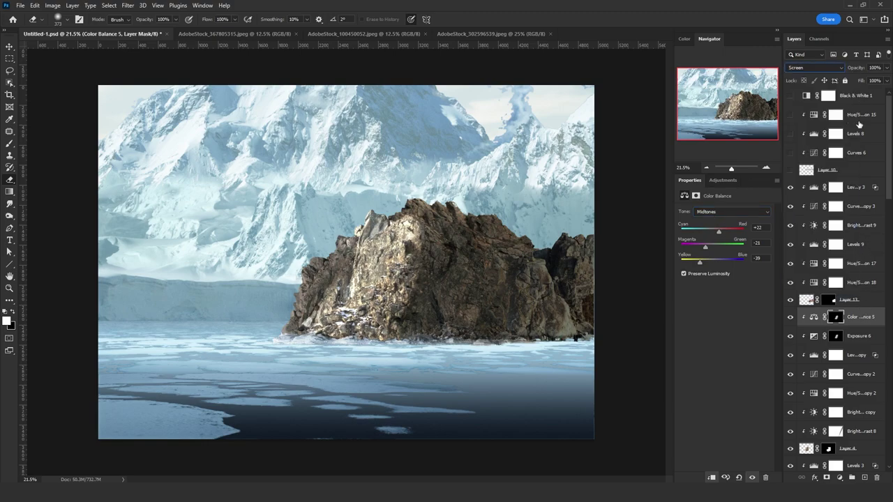
Step: Reduce the opacity of Color Balance 5 to 40%
{"action": "type", "text": "60"}
{"action": "key", "text": "Return"}
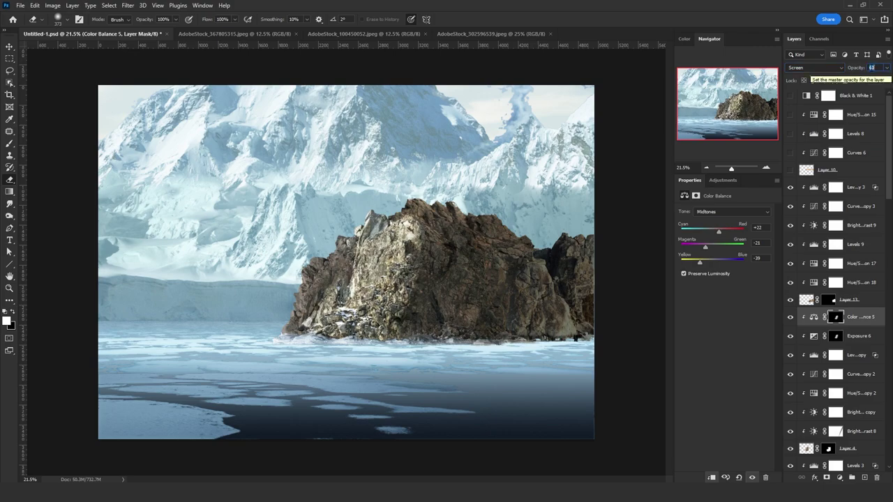
{"action": "type", "text": "40"}
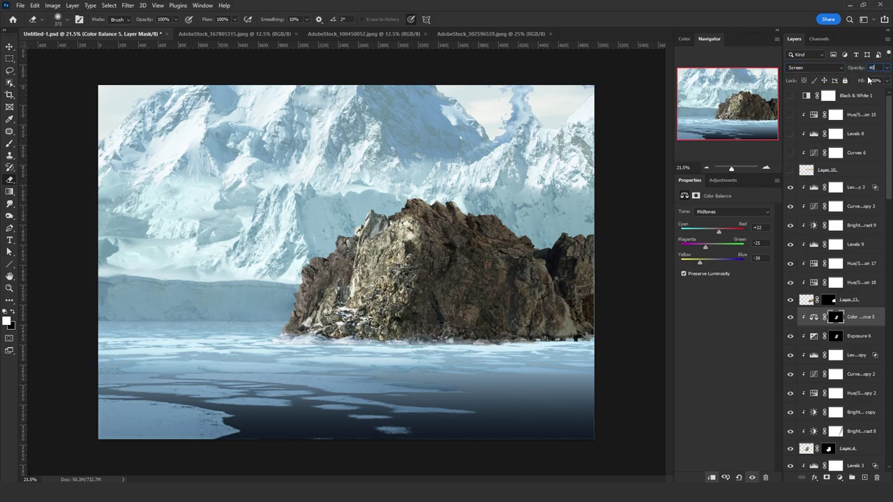
{"action": "key", "text": "Return"}
Step: Add an Exposure adjustment at the top of Layer 5's clipped adjustments and set exposure to +1.68
{"action": "left_click", "coordinate": [9, 48]}
{"action": "left_click", "coordinate": [324, 286]}
{"action": "left_click", "coordinate": [840, 478]}
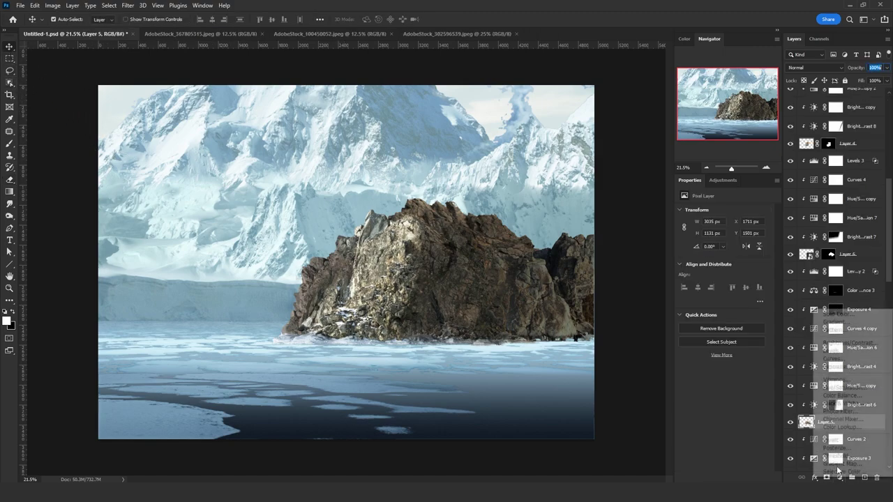
{"action": "left_click", "coordinate": [852, 366]}
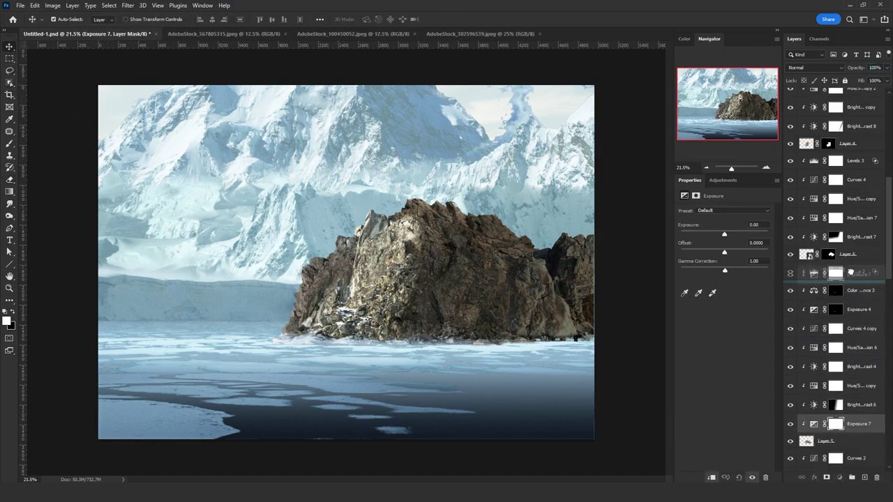
{"action": "left_click_drag", "start_coordinate": [819, 261], "coordinate": [819, 264]}
{"action": "left_click_drag", "start_coordinate": [724, 234], "coordinate": [736, 238]}
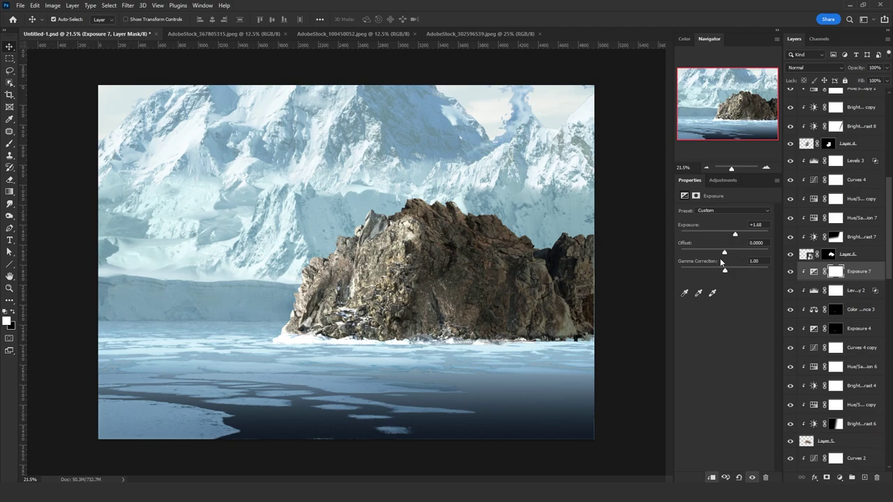
Step: Invert the Exposure 7 mask to black and paint the light in over the cliff's left side with a soft white brush
{"action": "key", "text": "ctrl+i"}
{"action": "left_click", "coordinate": [9, 143]}
{"action": "mouse_move", "coordinate": [325, 245]}
{"action": "left_mouse_down"}
{"action": "mouse_move", "coordinate": [274, 327]}
{"action": "mouse_move", "coordinate": [332, 238]}
{"action": "mouse_move", "coordinate": [321, 286]}
{"action": "mouse_move", "coordinate": [356, 215]}
{"action": "mouse_move", "coordinate": [339, 257]}
{"action": "left_mouse_up"}
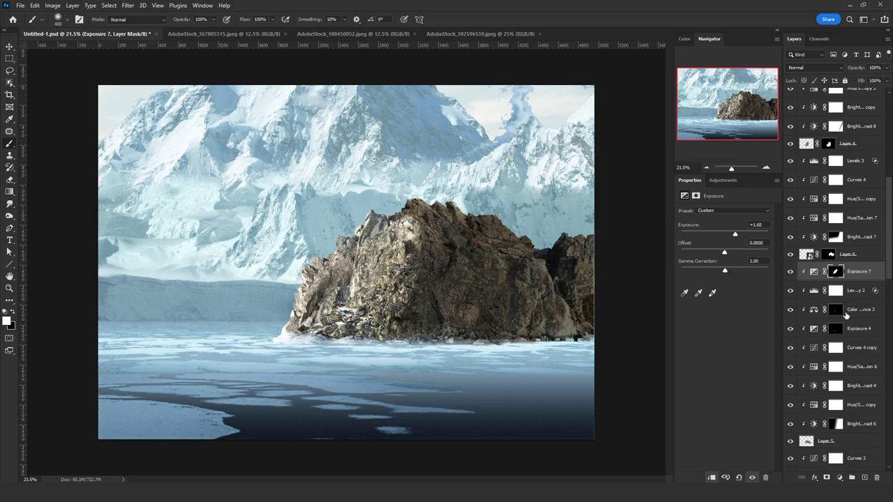
Step: Duplicate Color Balance 5 to directly above Exposure 7 and replace the copy's mask with the Exposure 7 mask
{"action": "scroll", "coordinate": [858, 277], "scroll_direction": "up", "scroll_amount": 2}
{"action": "scroll", "coordinate": [858, 277], "scroll_direction": "up", "scroll_amount": 4}
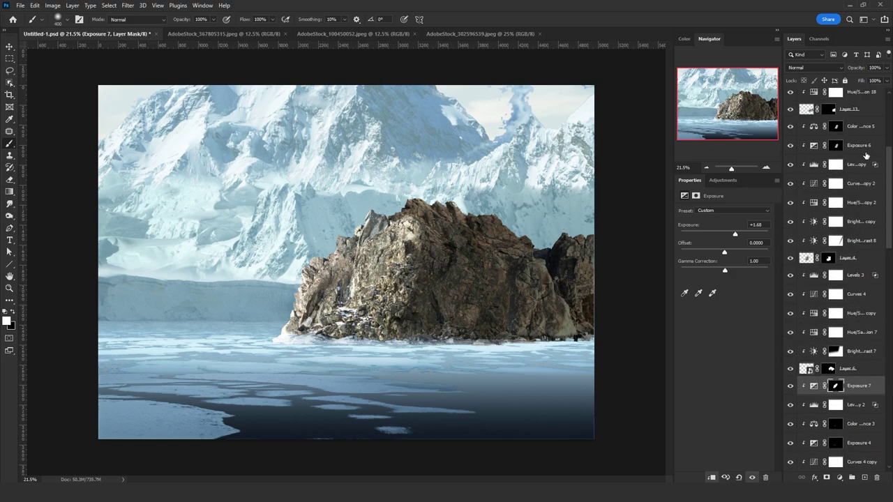
{"action": "left_click", "coordinate": [863, 128]}
{"action": "left_click_drag", "start_coordinate": [865, 133], "coordinate": [834, 386]}
{"action": "left_click", "coordinate": [404, 183]}
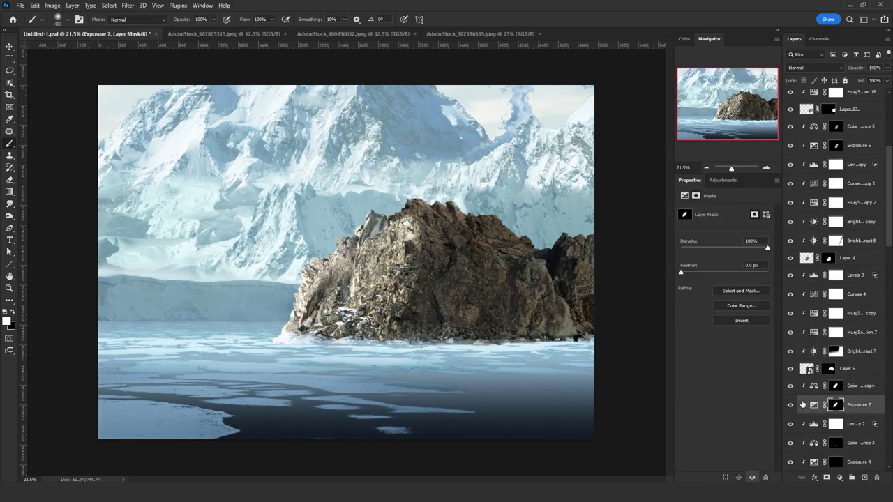
Step: Set the Color Balance 5 copy to Color blend mode with midtones Cyan-Red -6, Magenta-Green -10 and Yellow-Blue -22
{"action": "left_click", "coordinate": [860, 386]}
{"action": "left_click", "coordinate": [815, 68]}
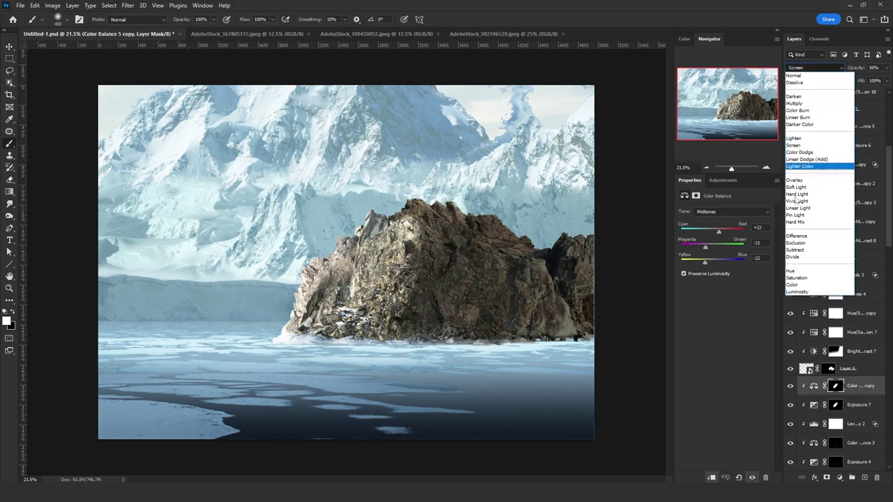
{"action": "left_click", "coordinate": [801, 285]}
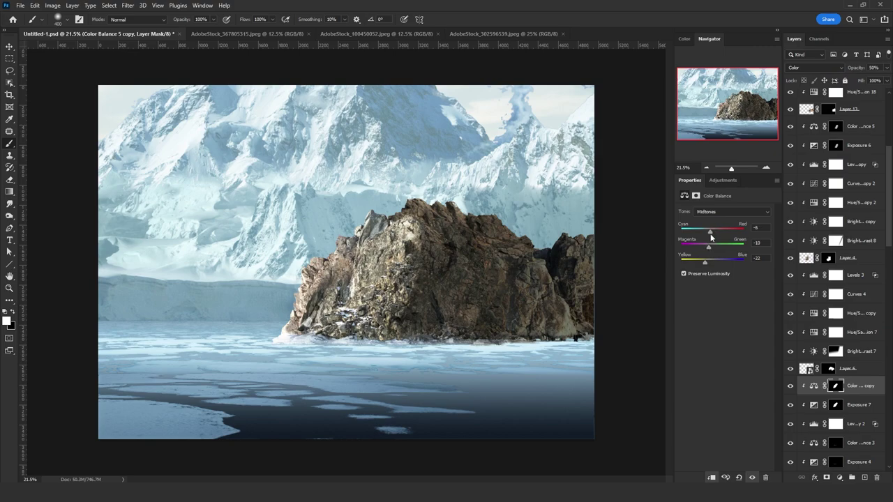
Step: Toggle the visibility of Layer 6, Layer 5 and Layer 4 to check which part of the cliff each one covers
{"action": "left_click", "coordinate": [10, 47]}
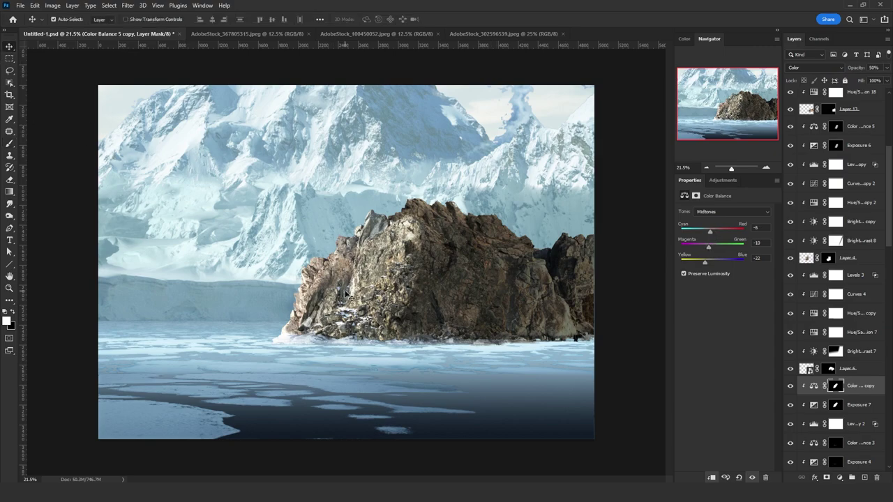
{"action": "scroll", "coordinate": [888, 445], "scroll_direction": "down", "scroll_amount": 4}
{"action": "left_click", "coordinate": [790, 294]}
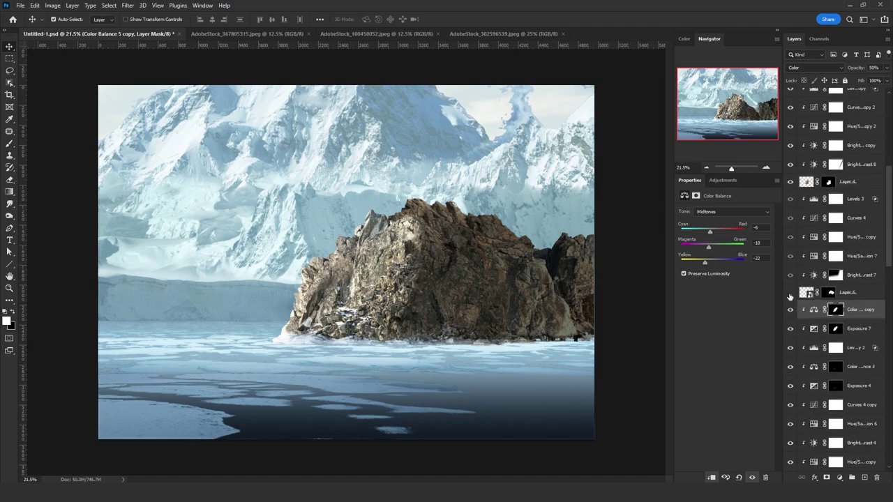
{"action": "left_click", "coordinate": [790, 295]}
{"action": "left_click", "coordinate": [790, 292]}
{"action": "left_click", "coordinate": [790, 293]}
{"action": "scroll", "coordinate": [803, 347], "scroll_direction": "down", "scroll_amount": 5}
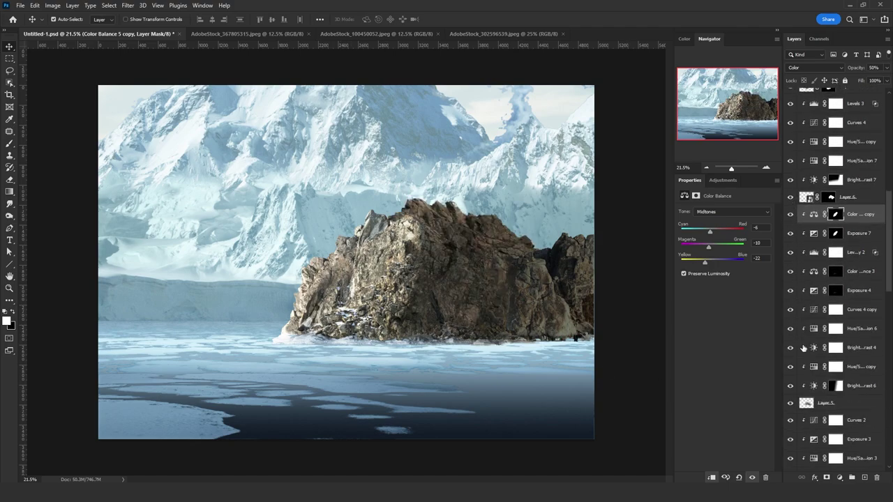
{"action": "left_click", "coordinate": [790, 402]}
{"action": "left_click", "coordinate": [790, 403]}
{"action": "scroll", "coordinate": [809, 319], "scroll_direction": "up", "scroll_amount": 8}
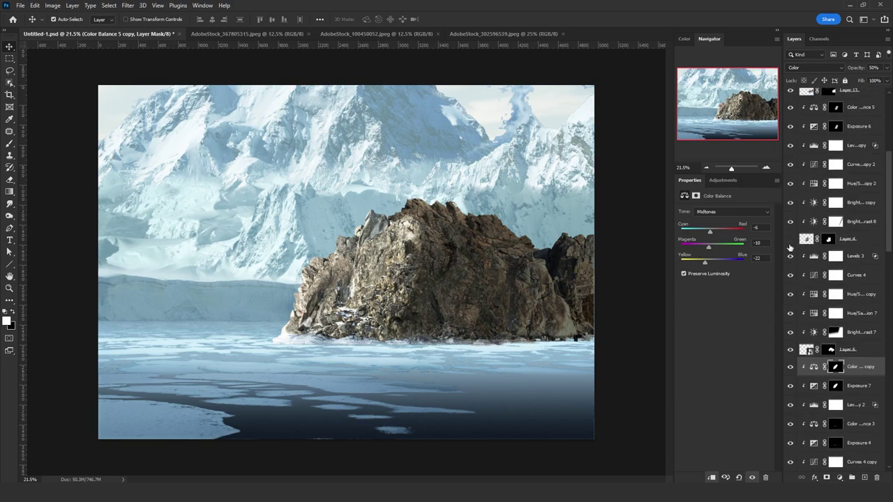
{"action": "left_click", "coordinate": [790, 240]}
{"action": "left_click", "coordinate": [790, 239]}
{"action": "scroll", "coordinate": [809, 230], "scroll_direction": "up", "scroll_amount": 4}
Step: Paint white on the Exposure 6 mask with a large soft brush to extend the light along the cliff's upper left edge
{"action": "left_click", "coordinate": [834, 202]}
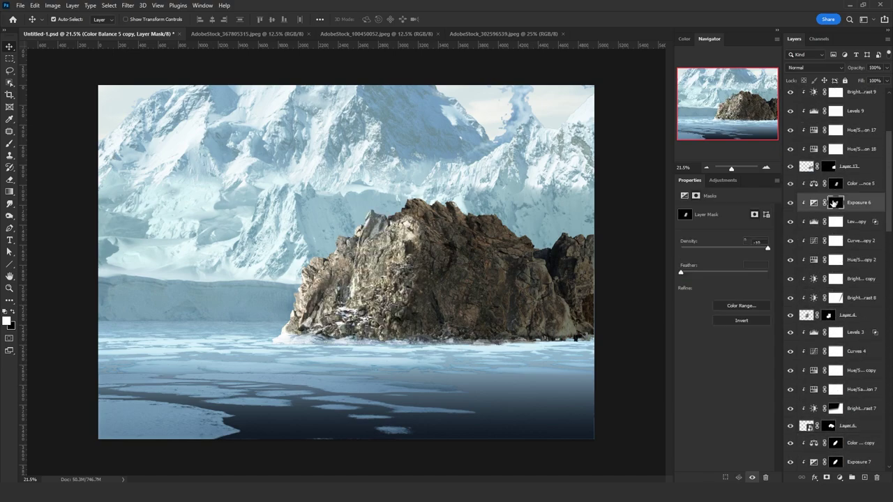
{"action": "key", "text": "b"}
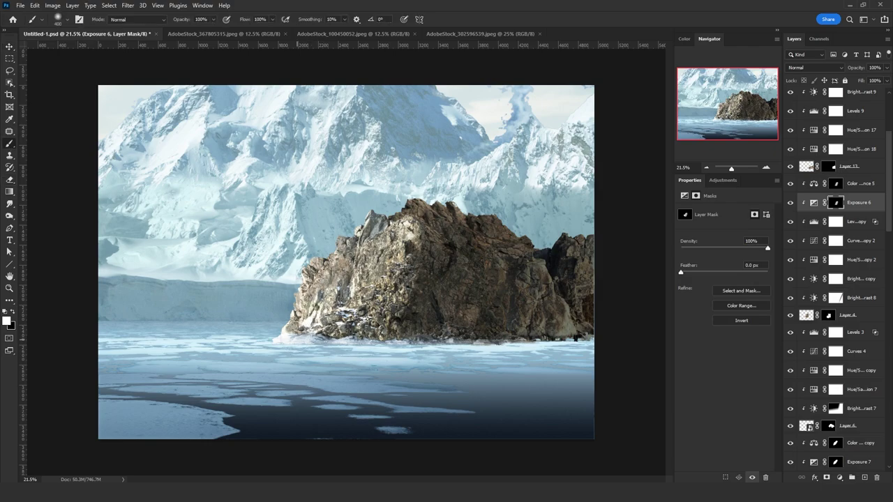
{"action": "key", "text": "ctrl+z"}
{"action": "left_click_drag", "start_coordinate": [296, 299], "coordinate": [330, 300]}
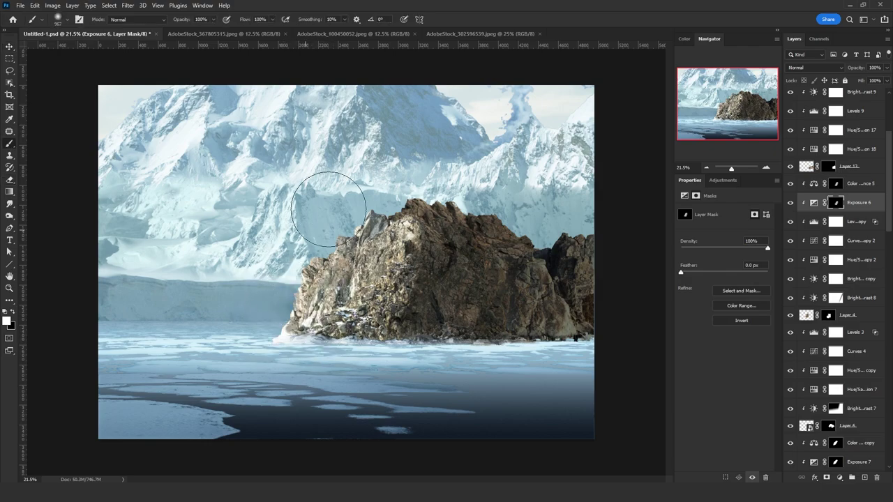
{"action": "mouse_move", "coordinate": [330, 217]}
{"action": "left_mouse_down"}
{"action": "mouse_move", "coordinate": [295, 285]}
{"action": "mouse_move", "coordinate": [315, 302]}
{"action": "left_mouse_up"}
{"action": "left_click_drag", "start_coordinate": [395, 367], "coordinate": [378, 367]}
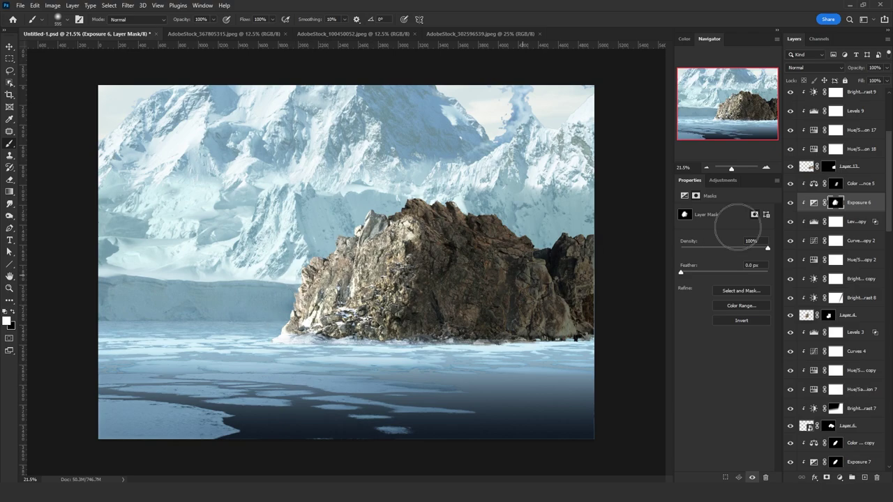
Step: Paint white on the Color Balance 5 mask along the cliff's upper left edge, and touch up the Layer 4 mask in black at its lower left
{"action": "key", "text": "alt+bracketright"}
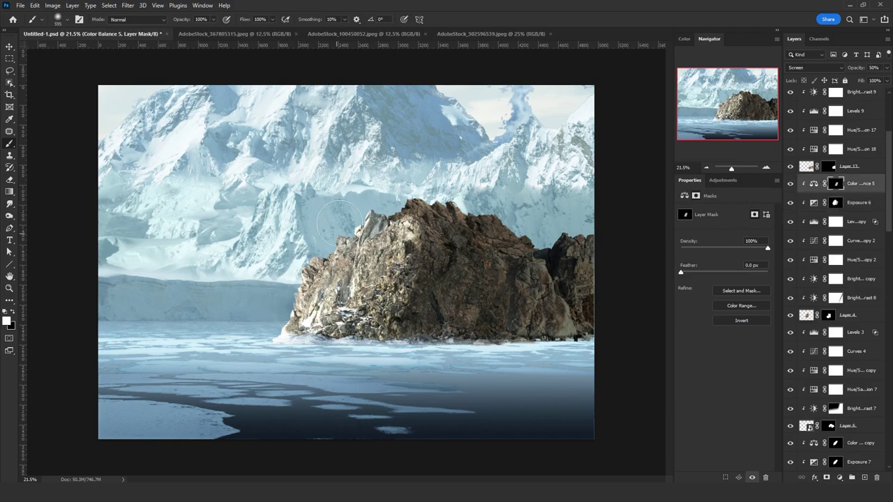
{"action": "left_click_drag", "start_coordinate": [338, 222], "coordinate": [359, 230]}
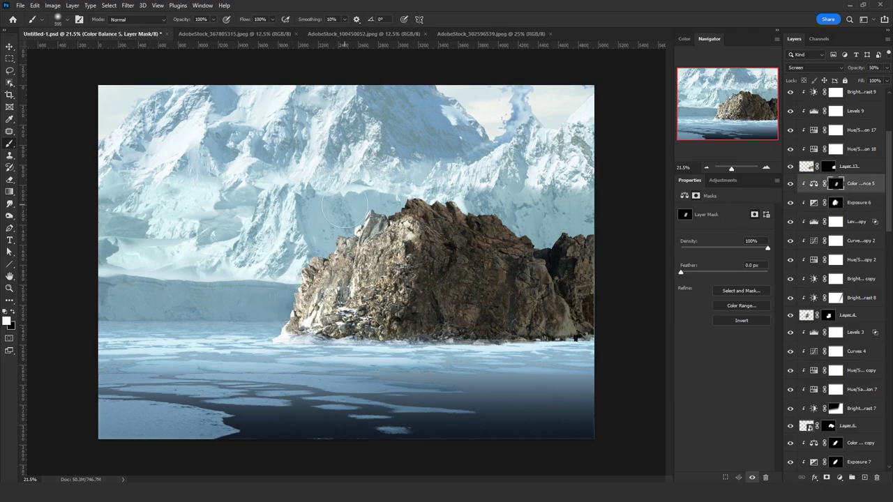
{"action": "left_click", "coordinate": [828, 315]}
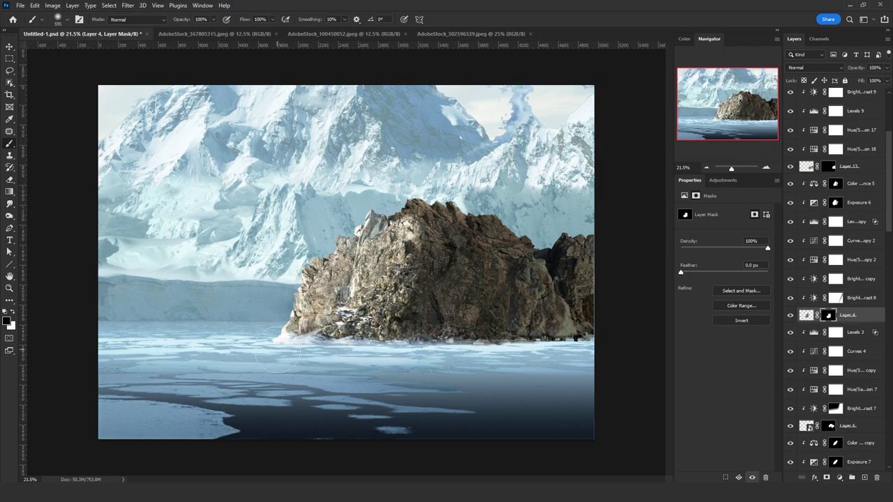
{"action": "mouse_move", "coordinate": [329, 347]}
{"action": "left_mouse_down", "text": "alt"}
{"action": "mouse_move", "coordinate": [316, 346]}
{"action": "mouse_move", "coordinate": [307, 282]}
{"action": "mouse_move", "coordinate": [294, 330]}
{"action": "mouse_move", "coordinate": [309, 277]}
{"action": "mouse_move", "coordinate": [307, 289]}
{"action": "left_mouse_up", "text": "alt"}
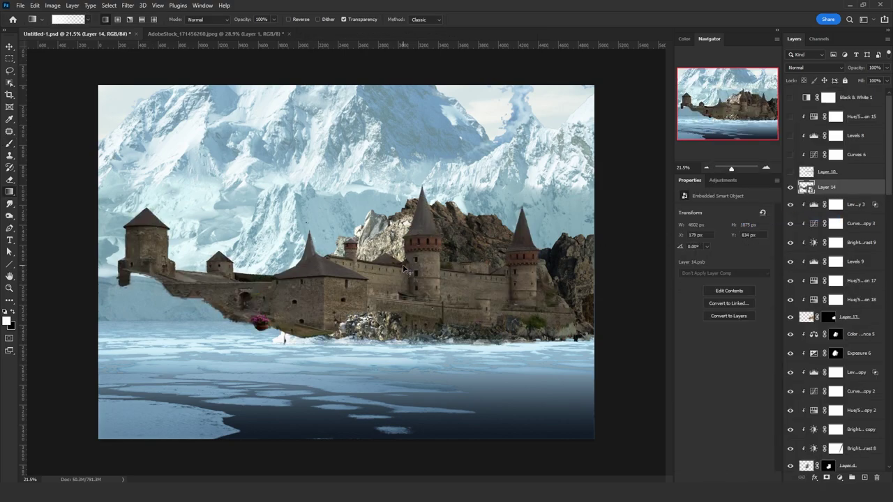
Step: Flip the castle on Layer 14 horizontally, scale it to about 66% and place it on top of the cliff
{"action": "right_click", "coordinate": [405, 268]}
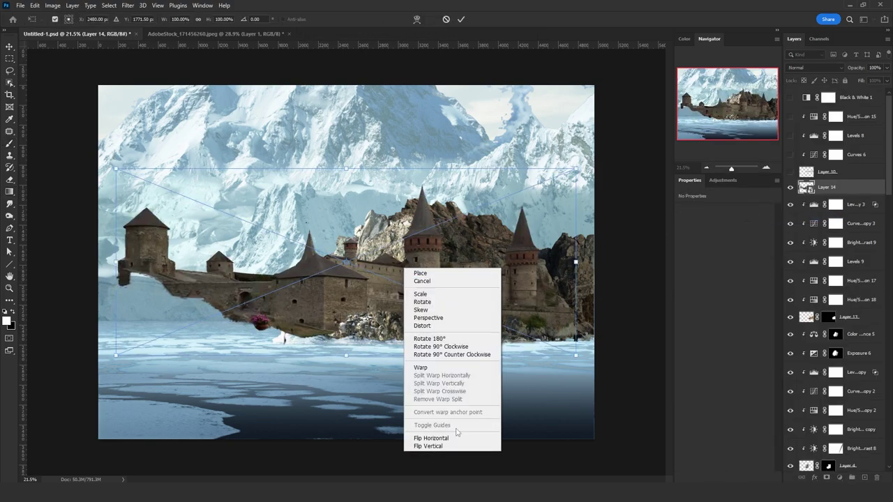
{"action": "left_click", "coordinate": [450, 438]}
{"action": "left_click_drag", "start_coordinate": [432, 321], "coordinate": [568, 258]}
{"action": "mouse_move", "coordinate": [483, 293]}
{"action": "left_mouse_down"}
{"action": "mouse_move", "coordinate": [482, 256]}
{"action": "mouse_move", "coordinate": [501, 247]}
{"action": "mouse_move", "coordinate": [483, 308]}
{"action": "left_mouse_up"}
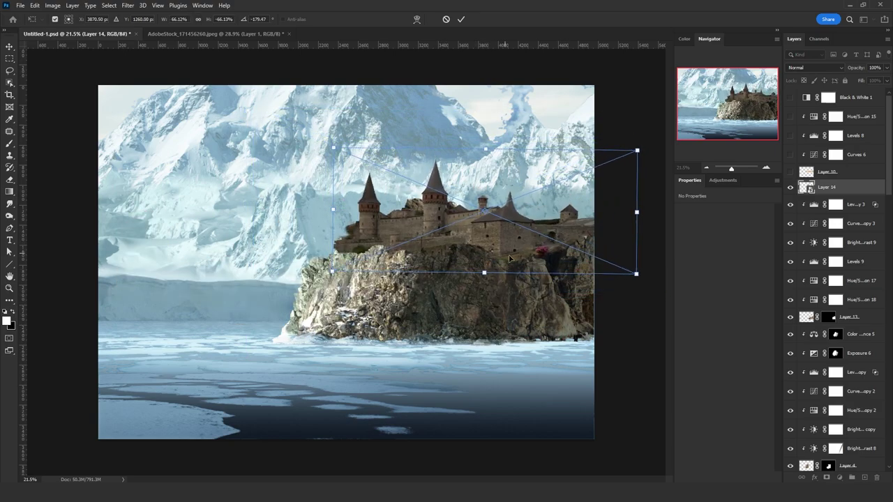
{"action": "left_click_drag", "start_coordinate": [510, 260], "coordinate": [531, 262]}
{"action": "key", "text": "Return"}
{"action": "key", "text": "g"}
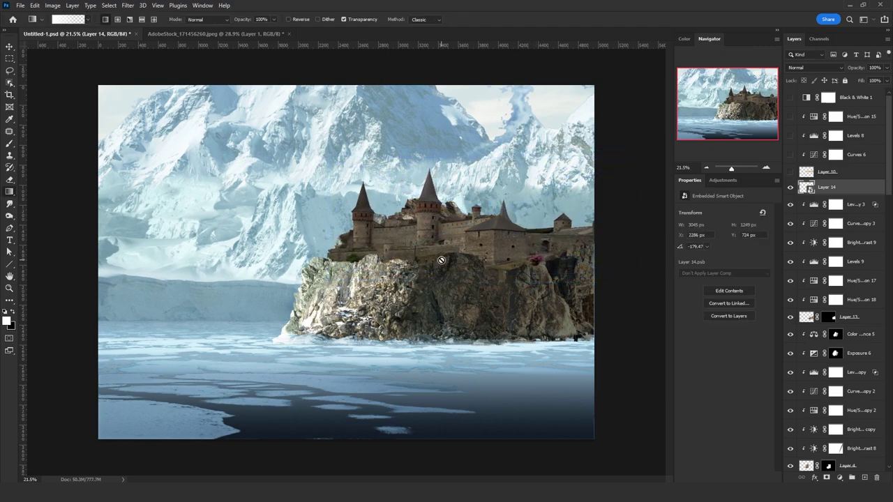
Step: Duplicate the castle layer and rasterize the copy
{"action": "key", "text": "ctrl+j"}
{"action": "right_click", "coordinate": [836, 188]}
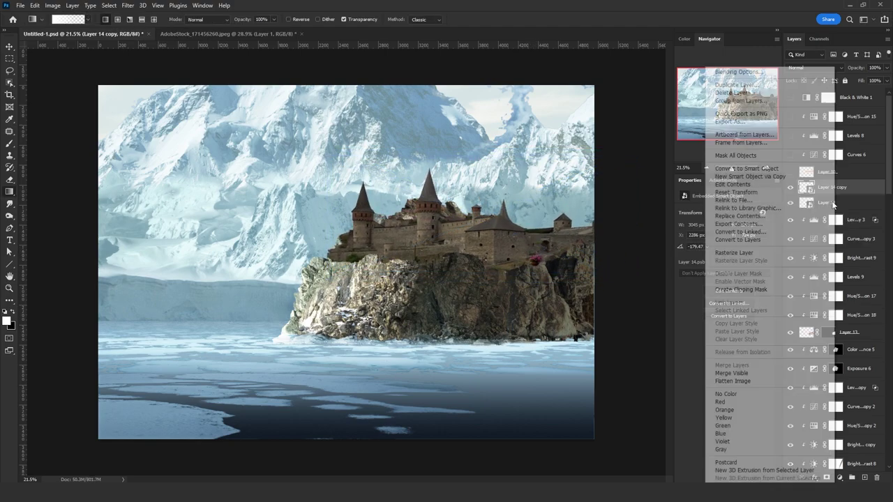
{"action": "left_click", "coordinate": [760, 252]}
{"action": "left_click", "coordinate": [808, 190], "text": "ctrl"}
{"action": "left_click", "coordinate": [9, 72]}
{"action": "key", "text": "shift+Down"}
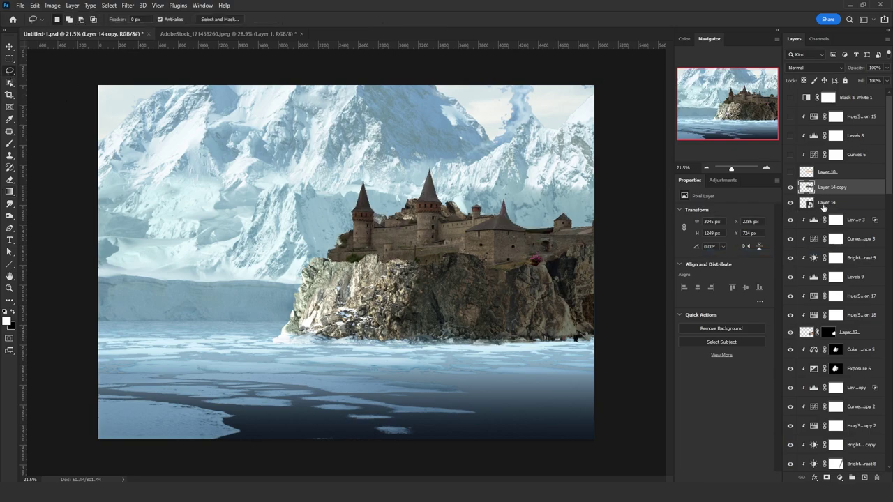
Step: Add a black-filled layer between Layer 14 and its copy, and merge the castle copy down onto it
{"action": "left_click", "coordinate": [823, 204]}
{"action": "left_click", "coordinate": [864, 478]}
{"action": "key", "text": "shift+F5"}
{"action": "left_click", "coordinate": [354, 220]}
{"action": "left_click", "coordinate": [353, 294]}
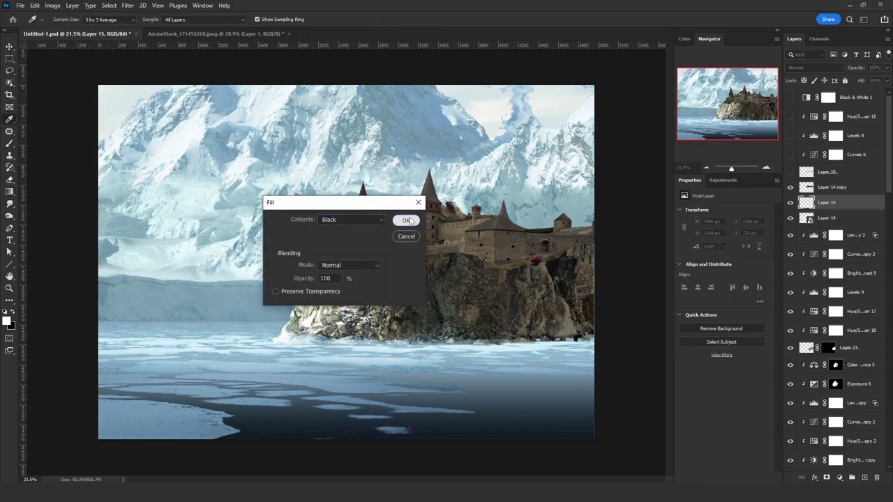
{"action": "left_click", "coordinate": [405, 220]}
{"action": "left_click", "coordinate": [830, 187], "text": "shift"}
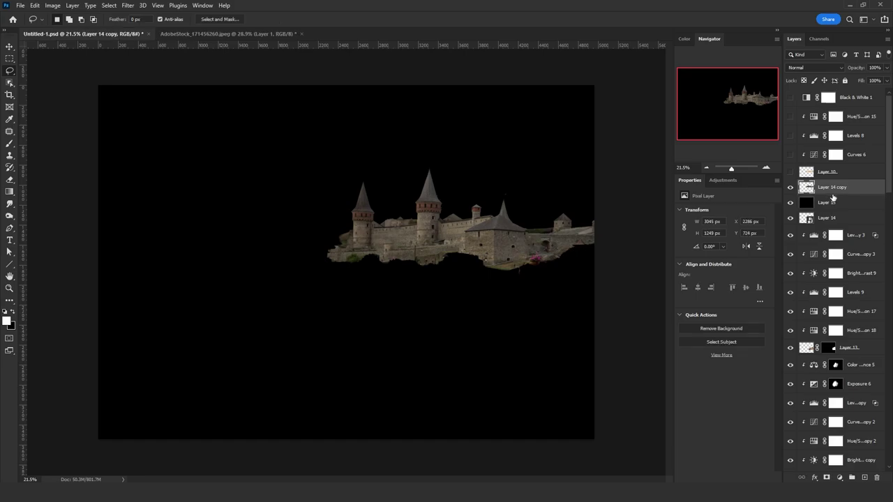
{"action": "key", "text": "ctrl+e"}
Step: Set the Gradient tool's blend mode to Hard Mix
{"action": "left_click", "coordinate": [10, 193]}
{"action": "left_click", "coordinate": [206, 19]}
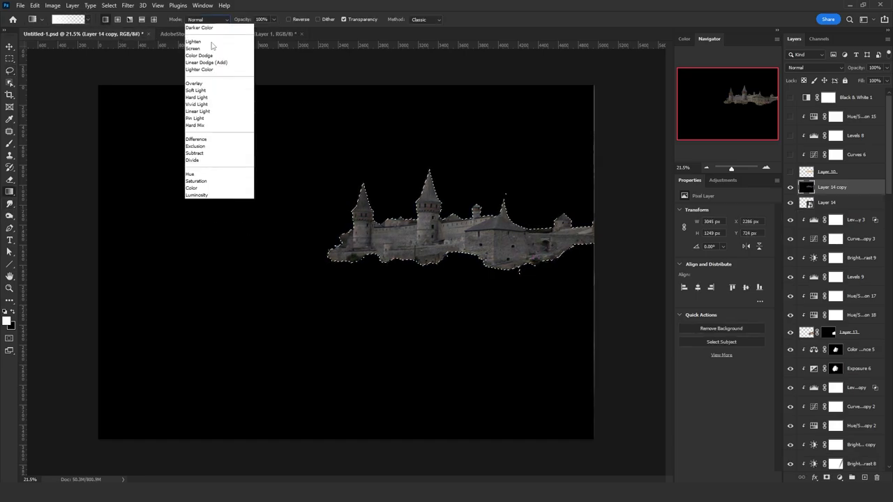
{"action": "left_click", "coordinate": [202, 183]}
Step: Try short black gradients upward over the base of the selected castle copy
{"action": "key", "text": "ctrl+z"}
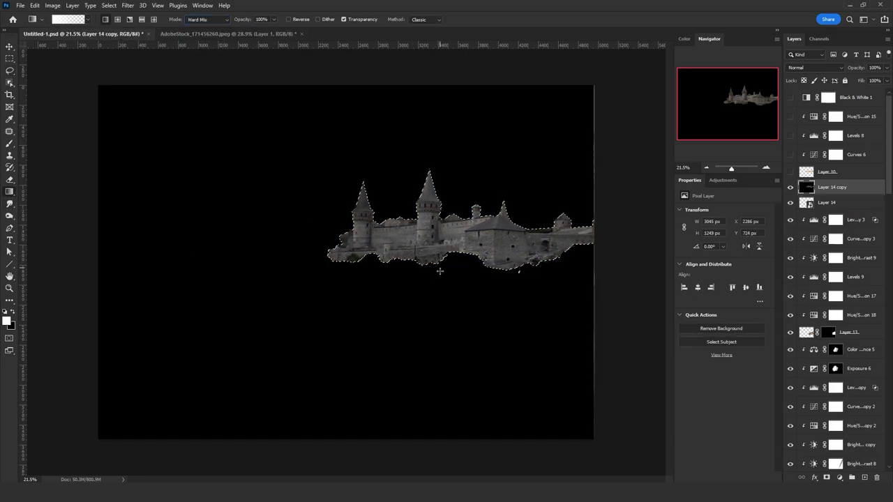
{"action": "key", "text": "x"}
{"action": "left_click_drag", "start_coordinate": [441, 271], "coordinate": [445, 238]}
{"action": "key", "text": "x"}
{"action": "key", "text": "ctrl+z"}
{"action": "key", "text": "x"}
{"action": "left_click_drag", "start_coordinate": [453, 281], "coordinate": [456, 236]}
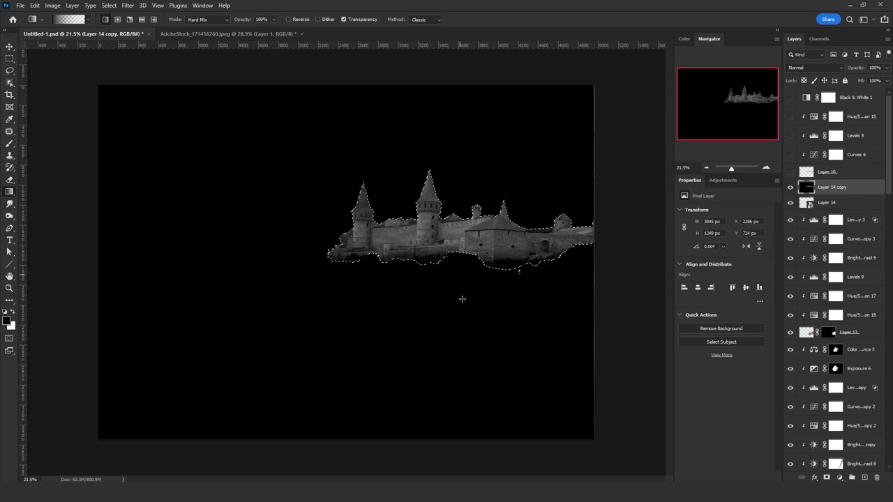
{"action": "key", "text": "ctrl+z"}
Step: Darken the castle copy's base with an upward black gradient and whiten its towers with a downward white gradient
{"action": "left_click_drag", "start_coordinate": [462, 307], "coordinate": [463, 222]}
{"action": "key", "text": "x"}
{"action": "left_click_drag", "start_coordinate": [465, 162], "coordinate": [464, 346]}
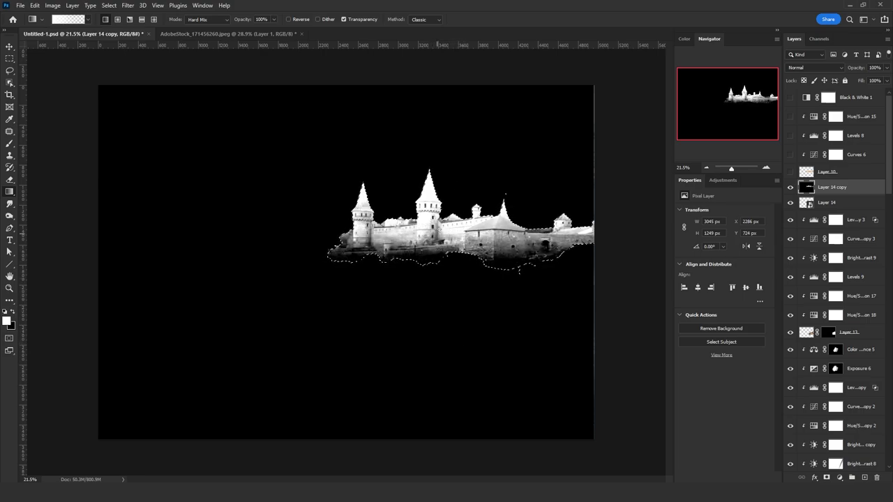
Step: Deselect and use Levels to push the castle copy to stark black and white by lowering the white input
{"action": "left_click", "coordinate": [7, 70]}
{"action": "key", "text": "ctrl+d"}
{"action": "key", "text": "ctrl+l"}
{"action": "mouse_move", "coordinate": [605, 267]}
{"action": "left_mouse_down"}
{"action": "mouse_move", "coordinate": [627, 264]}
{"action": "mouse_move", "coordinate": [577, 266]}
{"action": "left_mouse_up"}
{"action": "key", "text": "Return"}
Step: Strengthen the white castle silhouette with Vivid Light gradients inside a selection loaded from Layer 14, and deselect
{"action": "left_click", "coordinate": [9, 191]}
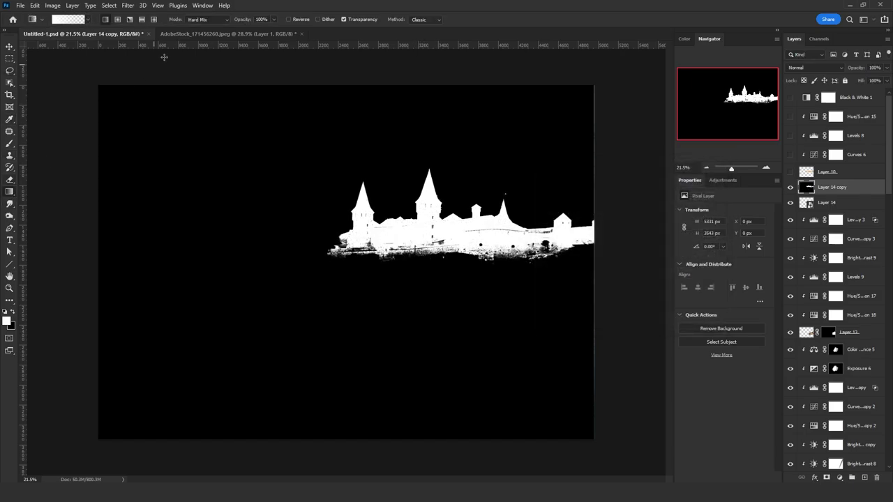
{"action": "left_click", "coordinate": [207, 18]}
{"action": "left_click", "coordinate": [198, 160]}
{"action": "left_click", "coordinate": [806, 202], "text": "ctrl"}
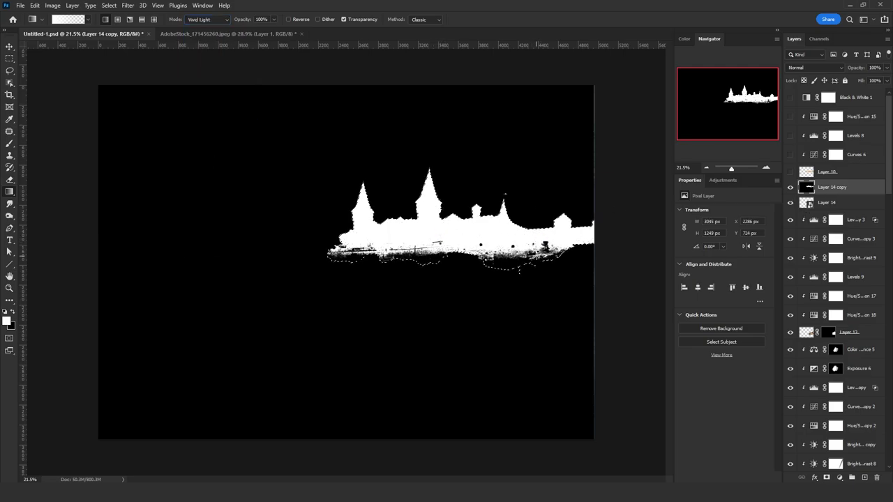
{"action": "key", "text": "x"}
{"action": "key", "text": "l"}
{"action": "key", "text": "ctrl+d"}
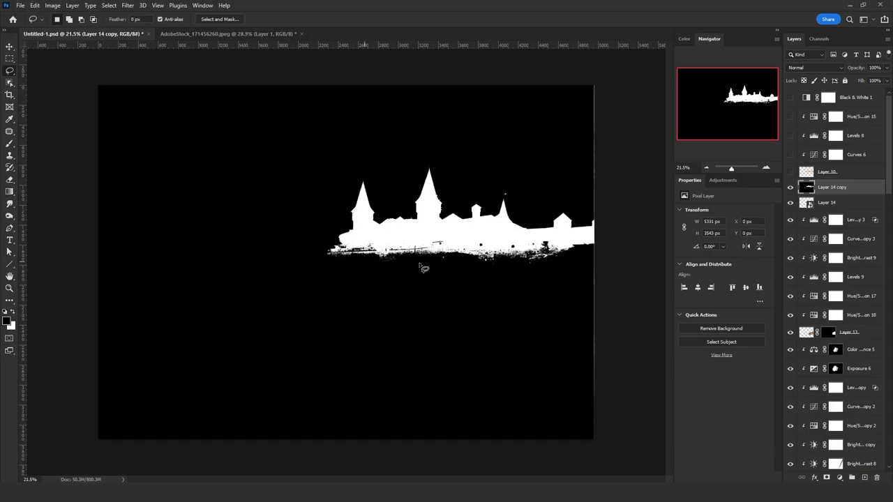
Step: Lasso the dark spots inside the castle silhouette and fill them with white
{"action": "left_click_drag", "start_coordinate": [429, 242], "coordinate": [479, 246]}
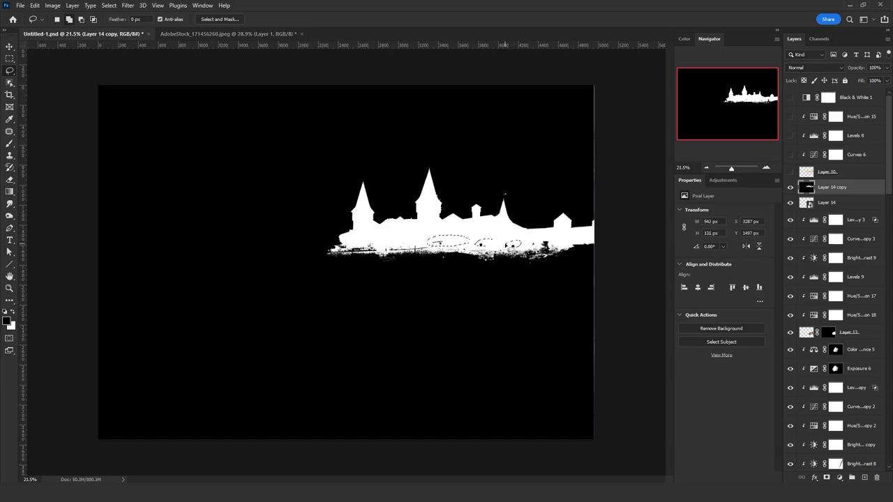
{"action": "key", "text": "shift+BackSpace"}
{"action": "left_click", "coordinate": [353, 217]}
{"action": "left_click", "coordinate": [342, 302]}
{"action": "left_click", "coordinate": [407, 221]}
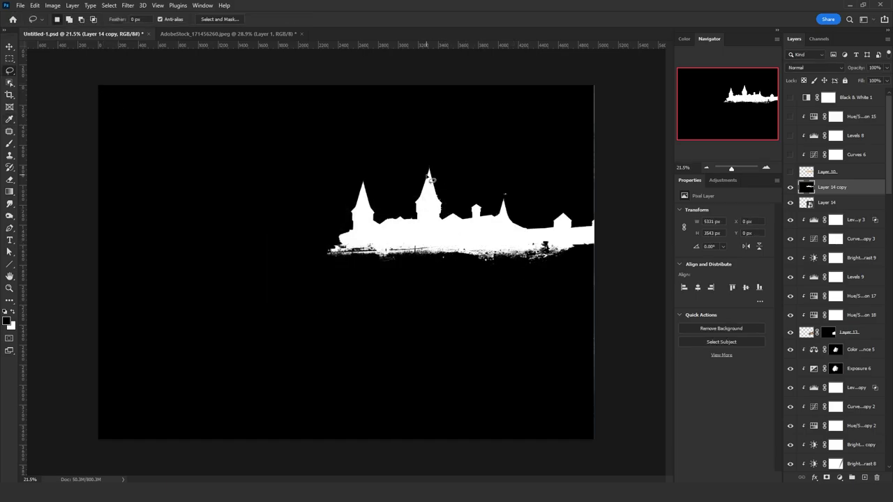
Step: Copy the whole black-and-white castle image, hide Layer 14 copy and select Layer 14
{"action": "scroll", "coordinate": [575, 234], "scroll_direction": "up", "scroll_amount": 9}
{"action": "scroll", "coordinate": [574, 234], "scroll_direction": "down", "scroll_amount": 2}
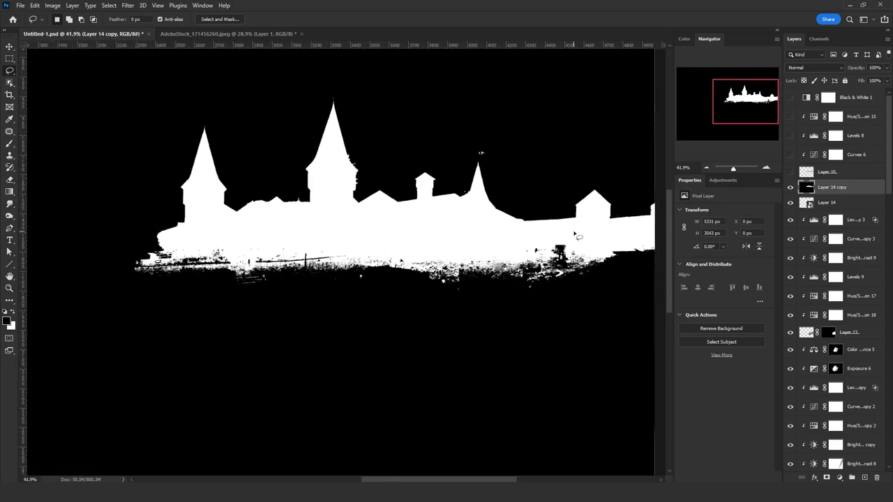
{"action": "scroll", "coordinate": [576, 236], "scroll_direction": "down", "scroll_amount": 3}
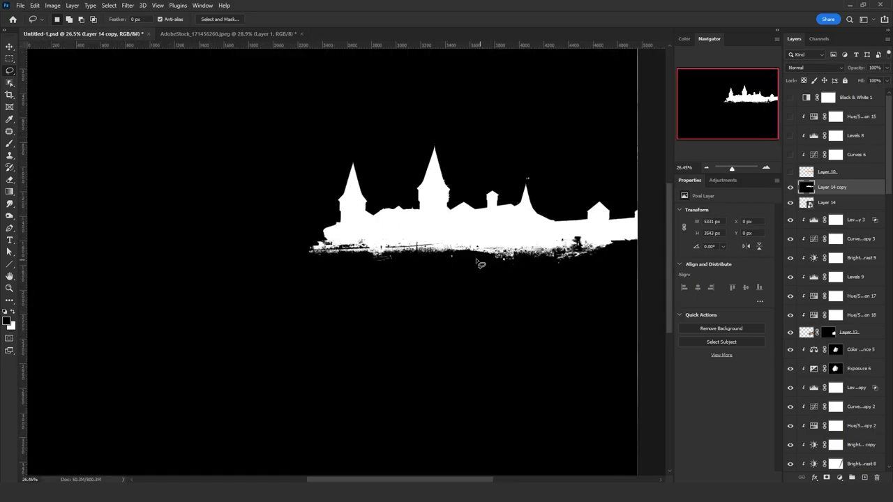
{"action": "scroll", "coordinate": [478, 264], "scroll_direction": "down", "scroll_amount": 1}
{"action": "left_click", "coordinate": [9, 192]}
{"action": "key", "text": "ctrl+a"}
{"action": "key", "text": "ctrl+c"}
{"action": "left_click", "coordinate": [790, 187]}
{"action": "left_click", "coordinate": [826, 203]}
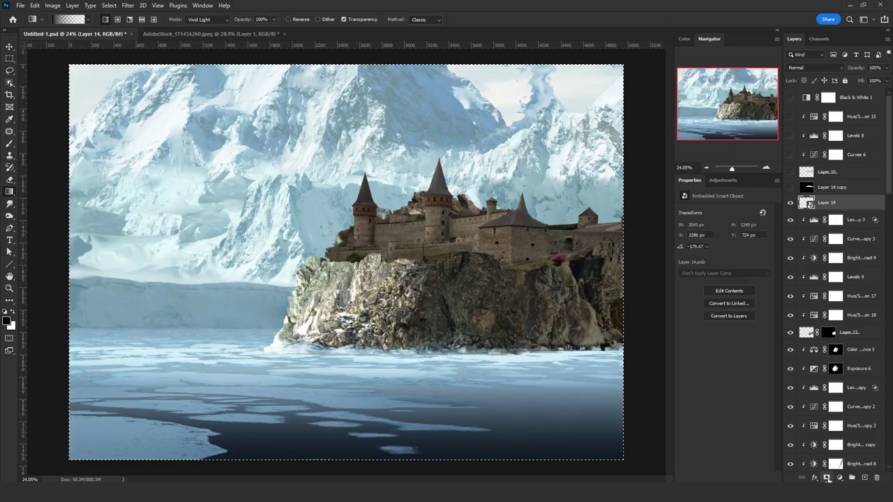
Step: Add a layer mask to Layer 14 and paste the copied black-and-white image into it
{"action": "left_click", "coordinate": [826, 478]}
{"action": "left_click", "coordinate": [824, 205], "text": "alt"}
{"action": "key", "text": "ctrl+v"}
{"action": "left_click", "coordinate": [806, 203]}
Step: Deselect and delete the hidden Layer 14 copy
{"action": "left_click", "coordinate": [9, 71]}
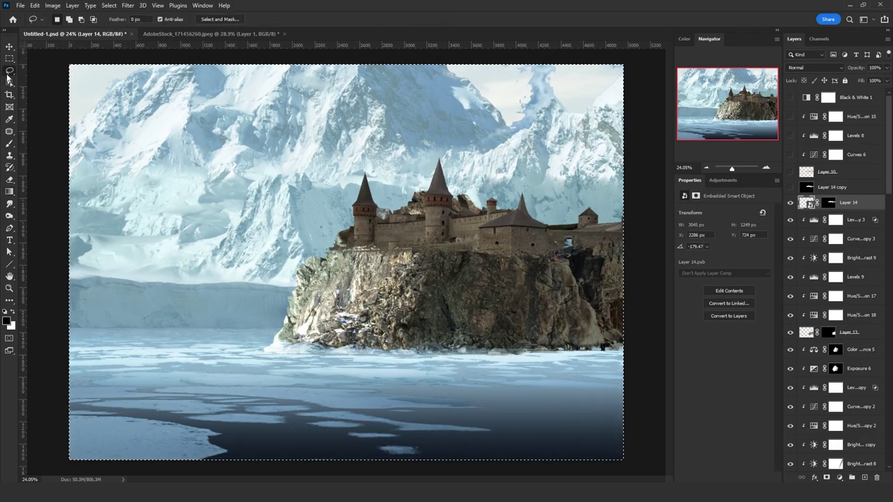
{"action": "key", "text": "ctrl+d"}
{"action": "left_click", "coordinate": [839, 189]}
{"action": "key", "text": "Delete"}
Step: Refine the Layer 14 mask's edge by raising the edge detection radius, with output to the layer mask
{"action": "left_click", "coordinate": [830, 189]}
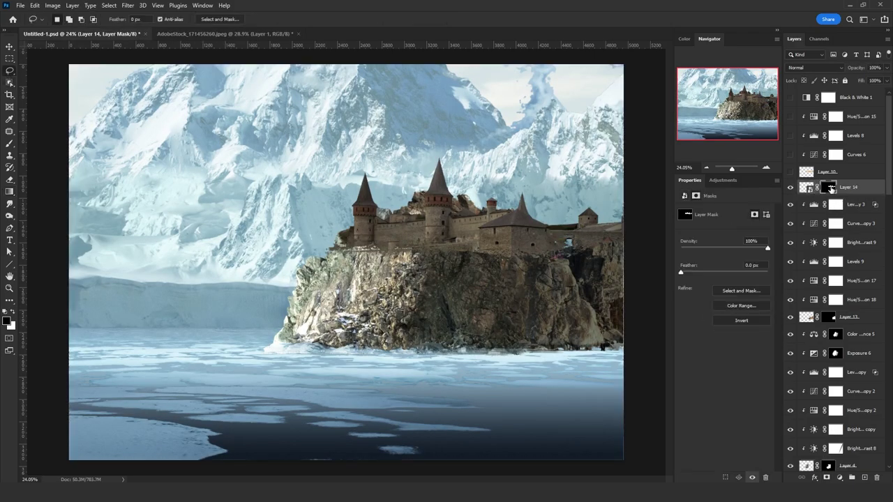
{"action": "left_click", "coordinate": [108, 7]}
{"action": "left_click", "coordinate": [138, 140], "text": "shift"}
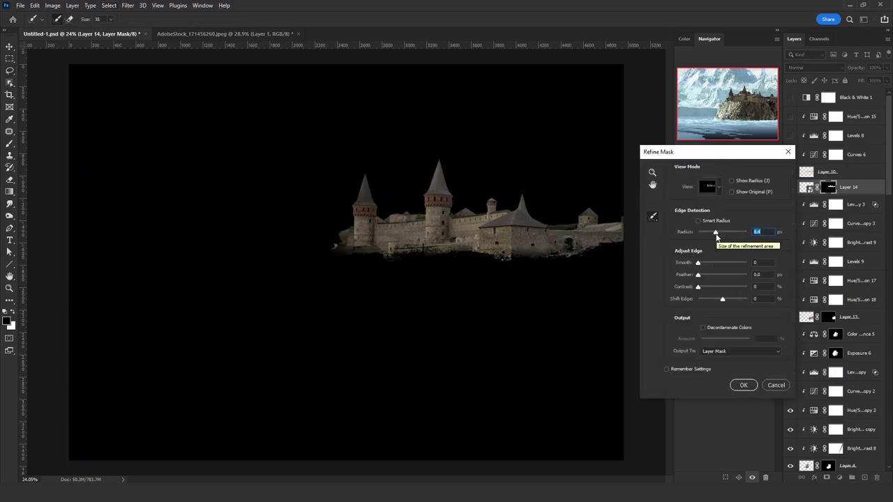
{"action": "left_click", "coordinate": [743, 385]}
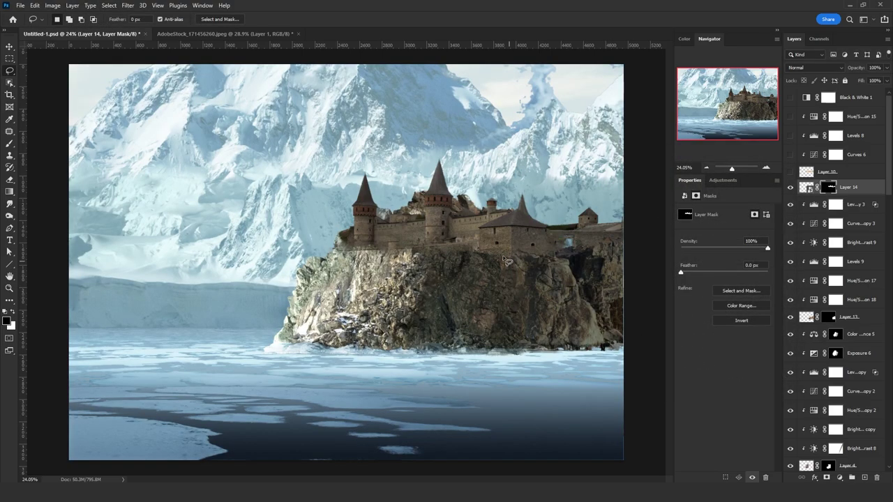
Step: Lasso the leftover ground beside the castle's leftmost tower and hide it by filling the Layer 14 mask with black
{"action": "left_click", "coordinate": [11, 49]}
{"action": "left_click", "coordinate": [9, 190]}
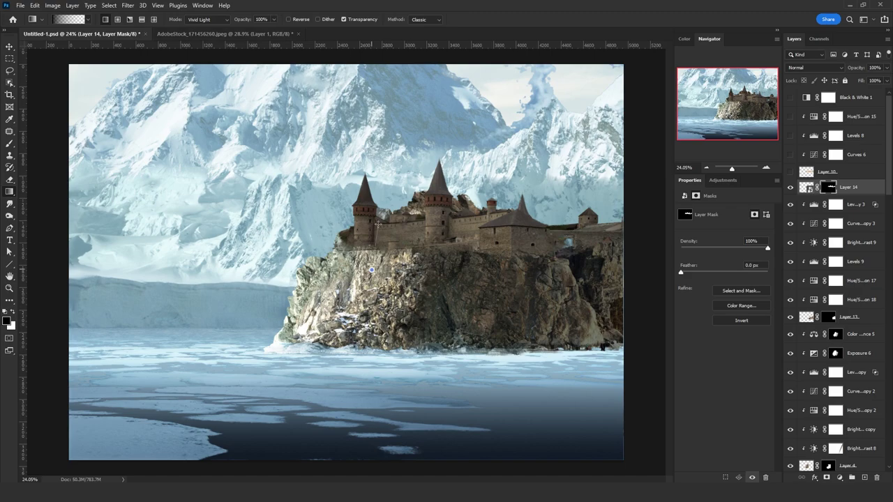
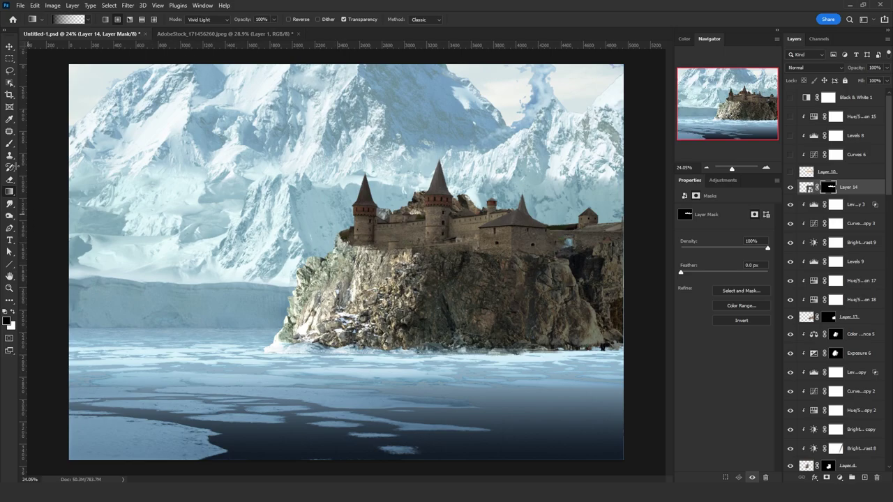
{"action": "key", "text": "l"}
{"action": "scroll", "coordinate": [310, 240], "scroll_direction": "up", "scroll_amount": 5}
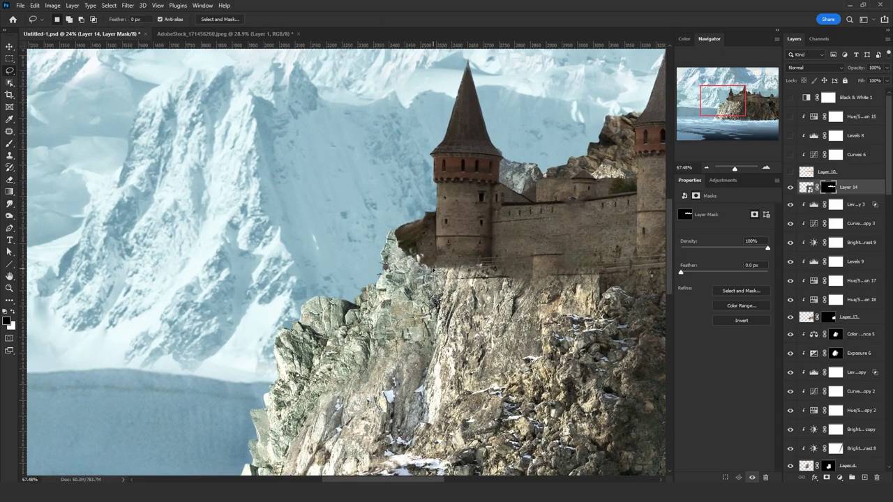
{"action": "scroll", "coordinate": [433, 270], "scroll_direction": "up", "scroll_amount": 1}
{"action": "mouse_move", "coordinate": [436, 317]}
{"action": "left_mouse_down"}
{"action": "mouse_move", "coordinate": [437, 231]}
{"action": "mouse_move", "coordinate": [327, 253]}
{"action": "mouse_move", "coordinate": [412, 341]}
{"action": "left_mouse_up"}
{"action": "left_click", "coordinate": [12, 311]}
{"action": "key", "text": "Delete"}
{"action": "key", "text": "ctrl+d"}
{"action": "scroll", "coordinate": [331, 240], "scroll_direction": "down", "scroll_amount": 6}
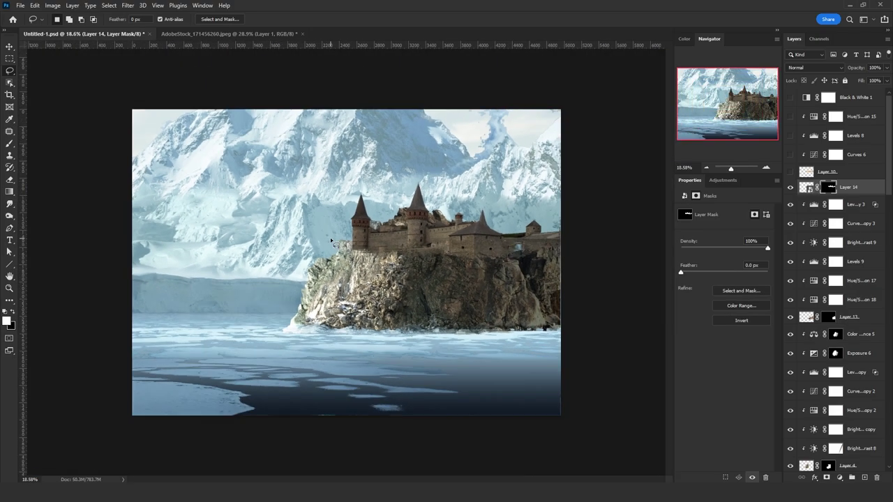
Step: Clip a Levels adjustment to the castle, set its midtones to 0.78 and lower the white output while viewing the image in black and white
{"action": "scroll", "coordinate": [331, 241], "scroll_direction": "up", "scroll_amount": 2}
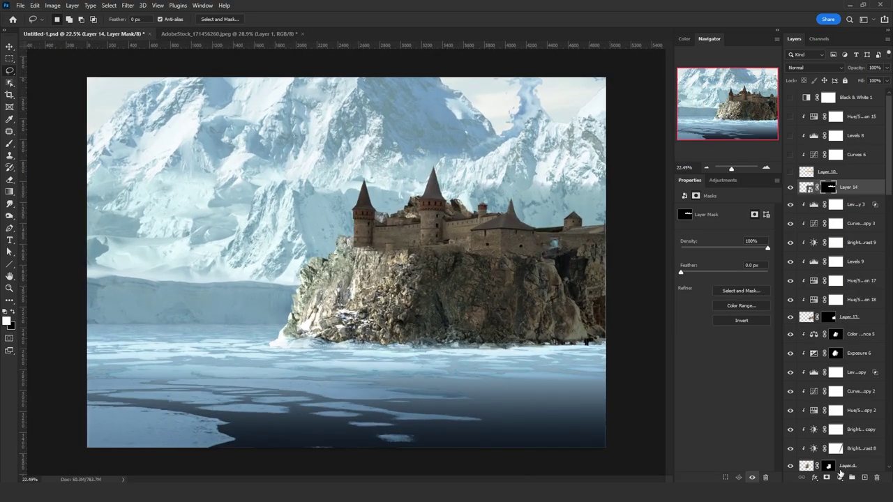
{"action": "left_click", "coordinate": [839, 477]}
{"action": "left_click", "coordinate": [837, 366]}
{"action": "left_click", "coordinate": [846, 196], "text": "alt"}
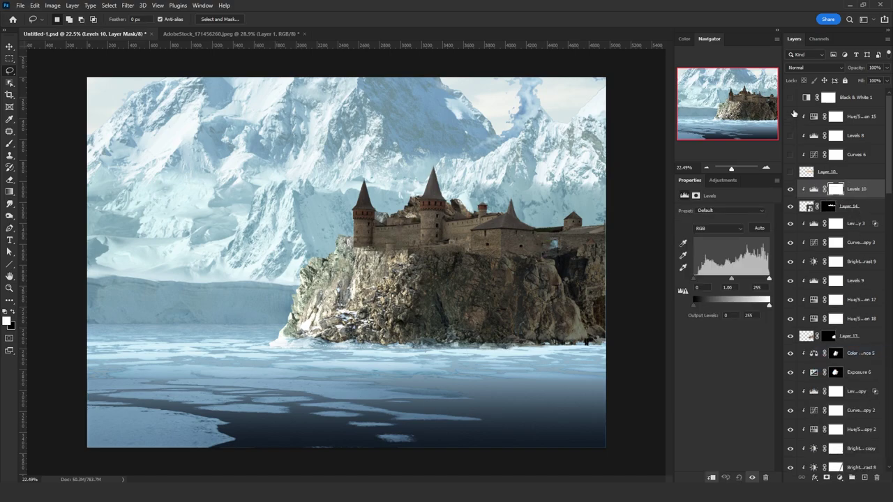
{"action": "left_click_drag", "start_coordinate": [731, 279], "coordinate": [736, 278]}
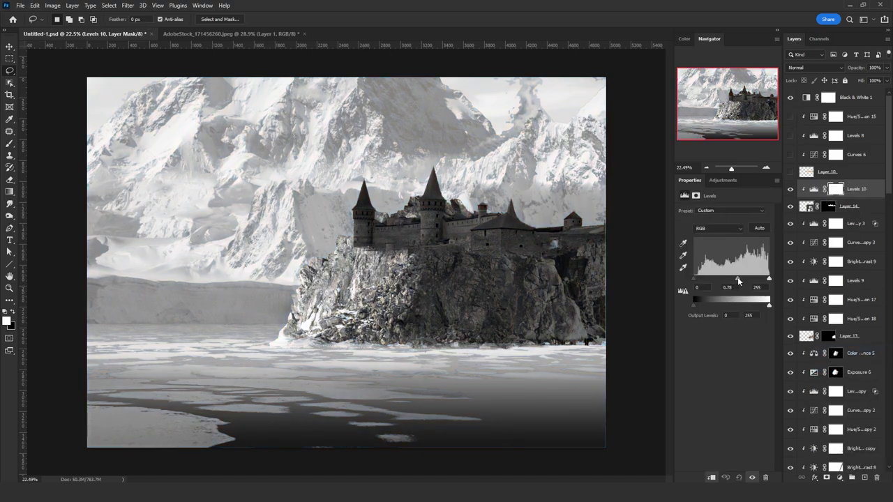
{"action": "left_click_drag", "start_coordinate": [768, 306], "coordinate": [738, 283]}
{"action": "left_click", "coordinate": [847, 207]}
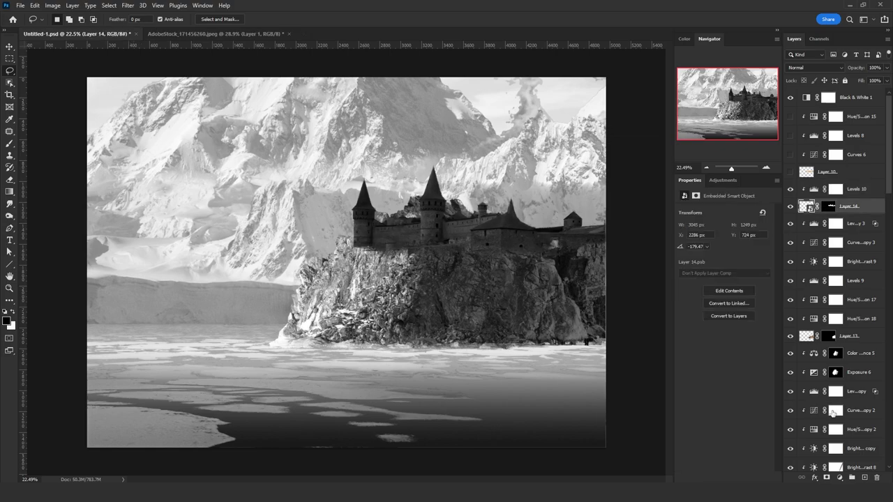
Step: Clip an Exposure adjustment above the castle's Levels 10 layer and raise its exposure to +4.03
{"action": "left_click", "coordinate": [839, 478]}
{"action": "left_click", "coordinate": [838, 367]}
{"action": "left_click_drag", "start_coordinate": [857, 208], "coordinate": [856, 182]}
{"action": "left_click_drag", "start_coordinate": [724, 235], "coordinate": [751, 236]}
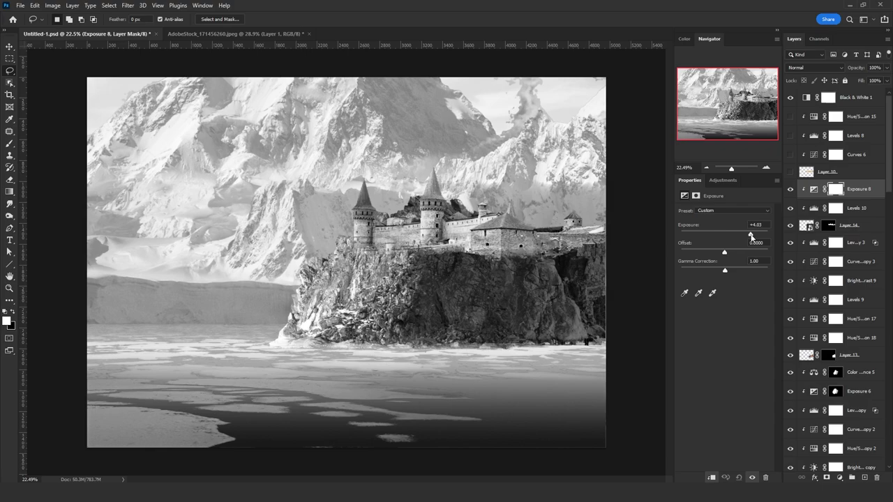
Step: Invert the Exposure 8 mask and reveal the castle's leftmost towers and walls with linear white-to-transparent gradients in Normal mode
{"action": "left_click", "coordinate": [10, 191]}
{"action": "key", "text": "ctrl+i"}
{"action": "key", "text": "x"}
{"action": "key", "text": "x"}
{"action": "left_click", "coordinate": [207, 19]}
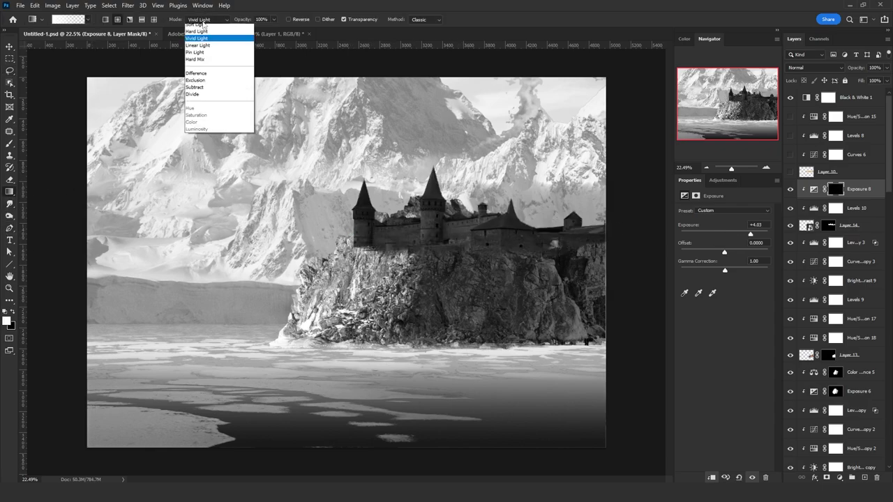
{"action": "scroll", "coordinate": [208, 34], "scroll_direction": "up", "scroll_amount": 10}
{"action": "left_click", "coordinate": [208, 32]}
{"action": "key", "text": "ctrl+z"}
{"action": "left_click", "coordinate": [105, 19]}
{"action": "mouse_move", "coordinate": [373, 231]}
{"action": "left_mouse_down"}
{"action": "mouse_move", "coordinate": [447, 237]}
{"action": "mouse_move", "coordinate": [429, 236]}
{"action": "left_mouse_up"}
{"action": "left_click_drag", "start_coordinate": [412, 187], "coordinate": [442, 196]}
Step: Set Exposure 8 to exposure +3.53, offset -0.0080 and gamma correction 1.42
{"action": "left_click", "coordinate": [813, 189]}
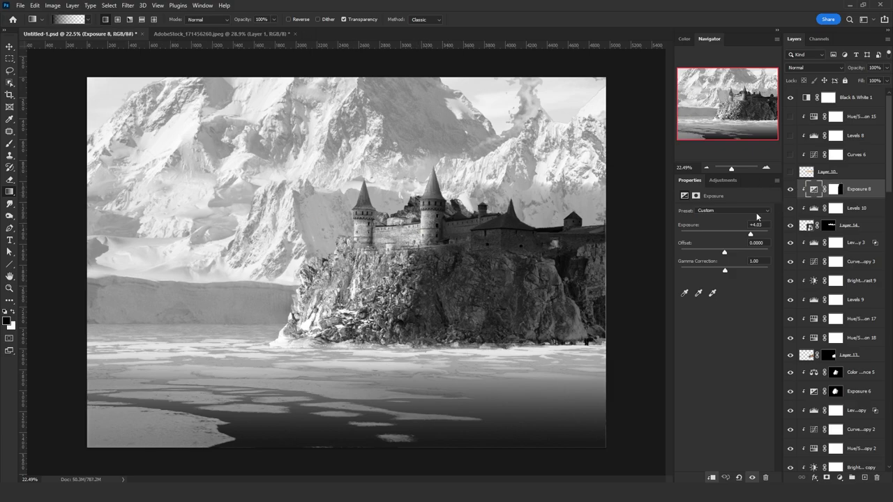
{"action": "left_click_drag", "start_coordinate": [724, 270], "coordinate": [714, 270]}
{"action": "left_click_drag", "start_coordinate": [748, 230], "coordinate": [724, 251]}
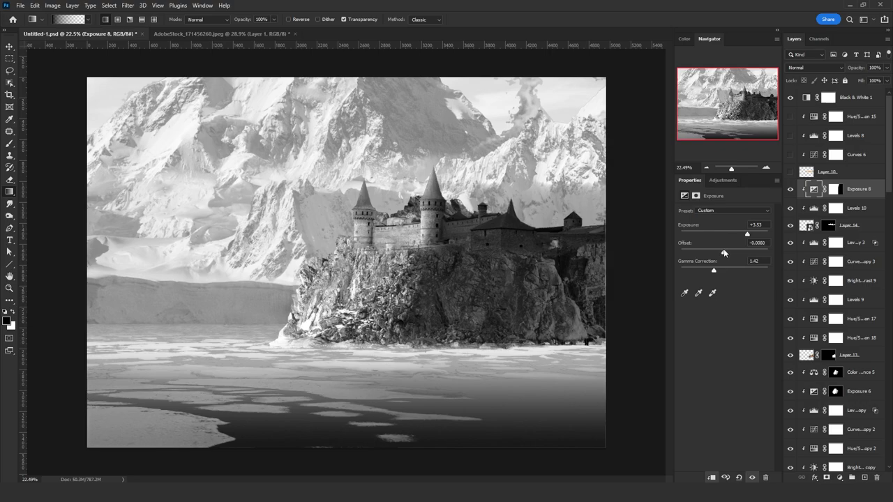
Step: Clip a Hue/Saturation adjustment above Exposure 8 with lightness +5, and hide the Black & White 1 layer
{"action": "left_click", "coordinate": [857, 227]}
{"action": "left_click", "coordinate": [840, 478]}
{"action": "left_click", "coordinate": [847, 389]}
{"action": "left_click_drag", "start_coordinate": [724, 282], "coordinate": [728, 283]}
{"action": "left_click_drag", "start_coordinate": [864, 222], "coordinate": [859, 193]}
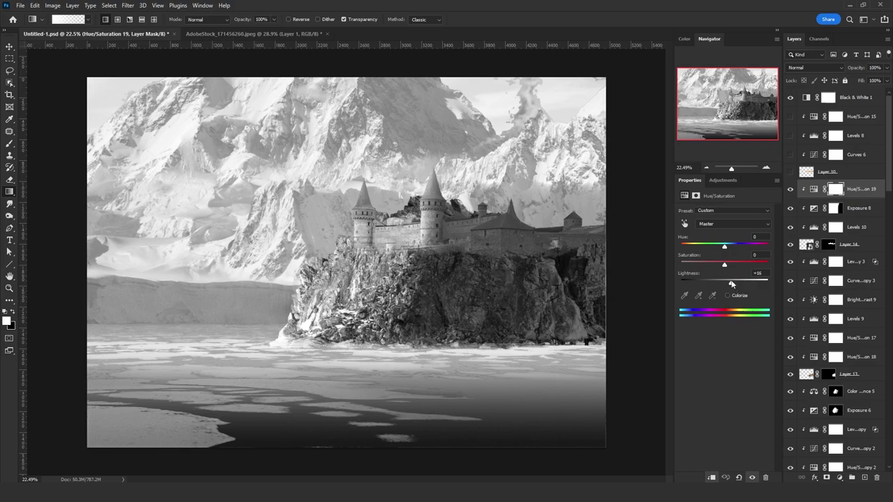
{"action": "left_click_drag", "start_coordinate": [728, 283], "coordinate": [725, 283]}
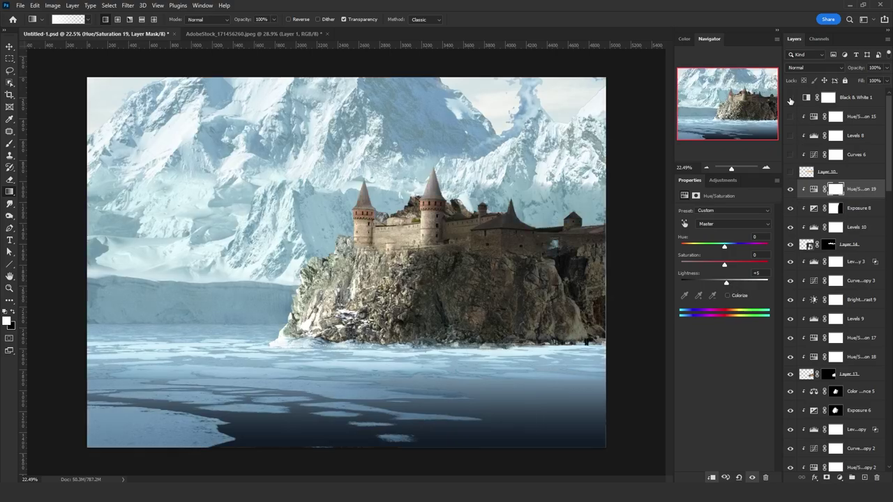
Step: Clip a Hue/Saturation adjustment directly above Layer 14 and lower its saturation to mute the castle's colours
{"action": "left_click", "coordinate": [859, 244]}
{"action": "left_click", "coordinate": [838, 478]}
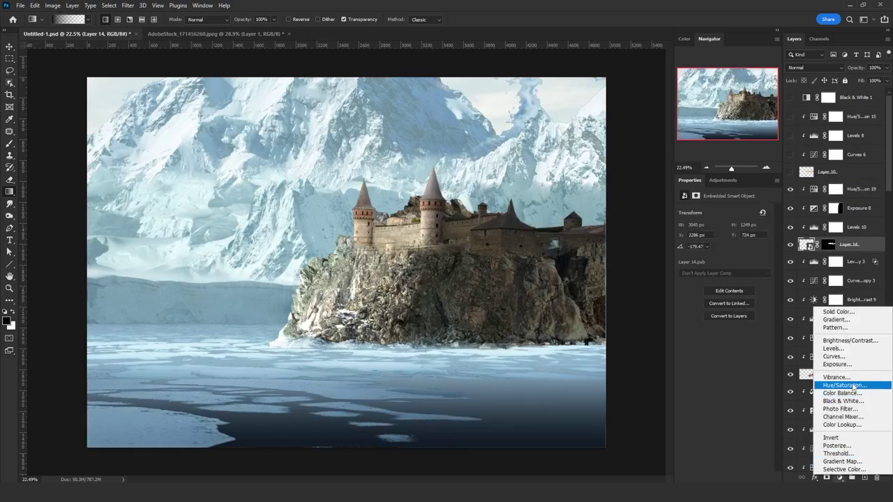
{"action": "left_click", "coordinate": [851, 386]}
{"action": "left_click_drag", "start_coordinate": [724, 265], "coordinate": [713, 268]}
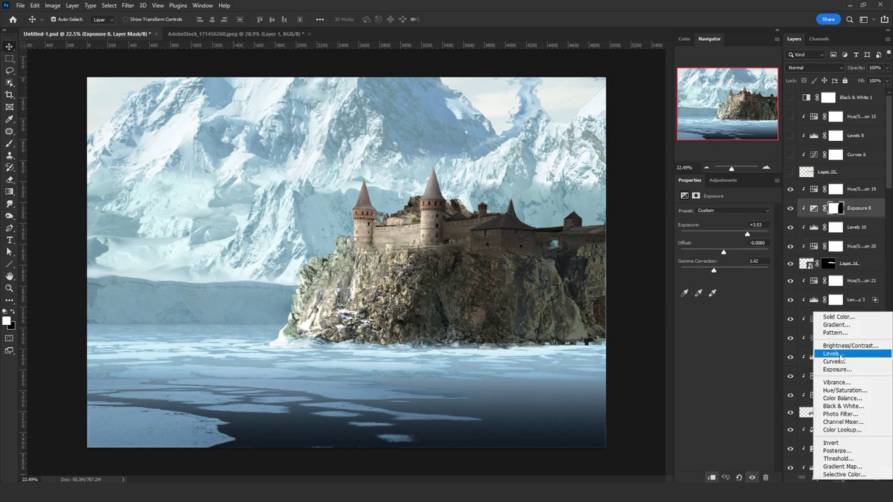
Step: Clip a Levels adjustment above Exposure 8, copy the Exposure 8 mask onto it and set its blend mode to Color
{"action": "left_click", "coordinate": [840, 356]}
{"action": "left_click_drag", "start_coordinate": [835, 228], "coordinate": [836, 208], "text": "alt"}
{"action": "left_click", "coordinate": [402, 183]}
{"action": "left_click", "coordinate": [815, 67]}
{"action": "left_click", "coordinate": [797, 288]}
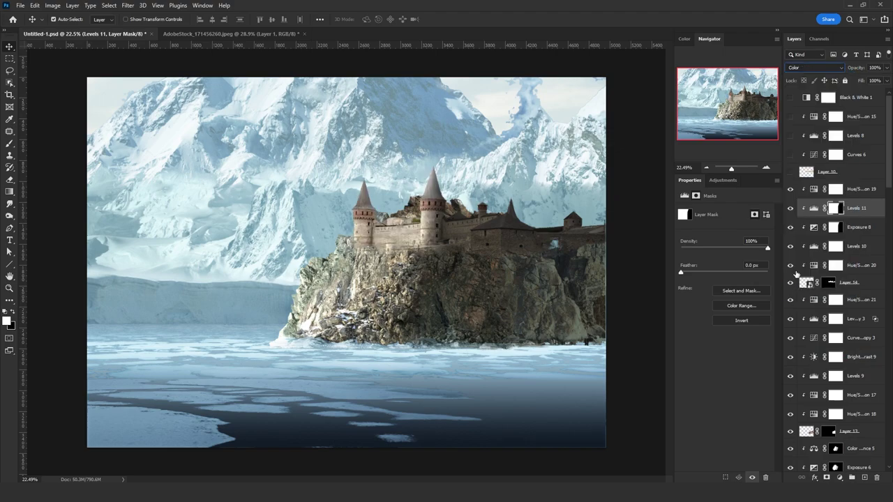
Step: Balance the colour of the lit castle walls in Levels 11 by setting the red midtones to 0.59 and blue midtones to 0.76
{"action": "left_click", "coordinate": [814, 207]}
{"action": "left_click", "coordinate": [728, 287]}
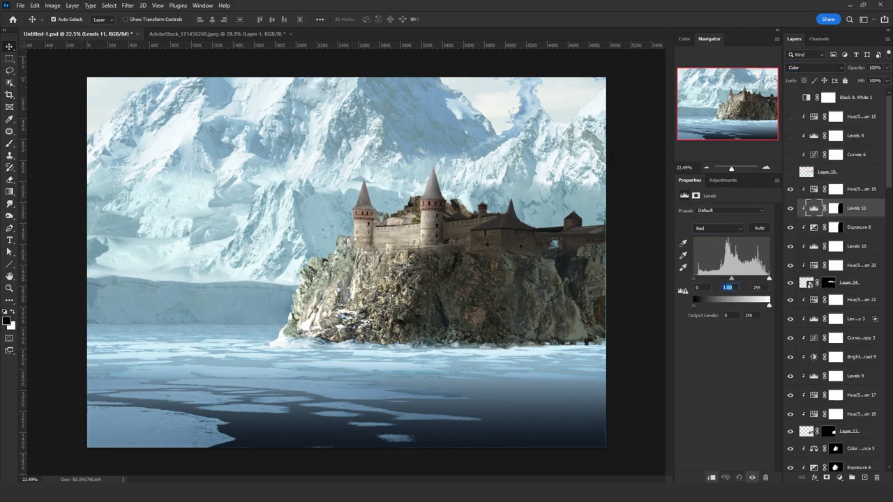
{"action": "left_click_drag", "start_coordinate": [731, 279], "coordinate": [728, 279]}
{"action": "left_click", "coordinate": [722, 228]}
{"action": "left_click", "coordinate": [730, 256]}
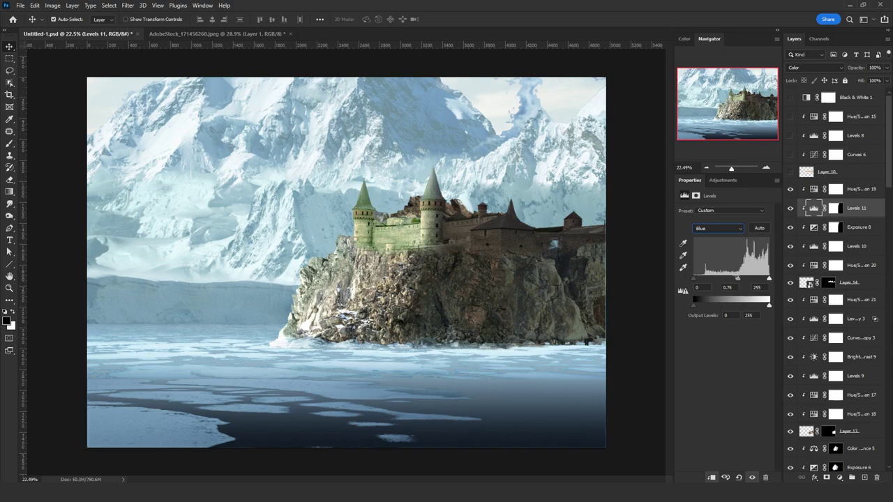
{"action": "left_click", "coordinate": [718, 228]}
{"action": "left_click", "coordinate": [718, 252]}
{"action": "left_click_drag", "start_coordinate": [731, 278], "coordinate": [724, 279]}
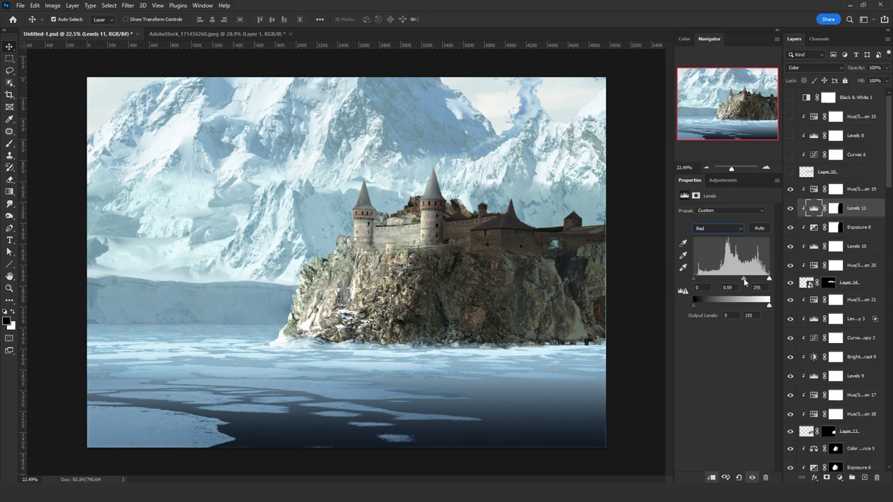
{"action": "left_click", "coordinate": [726, 230]}
{"action": "left_click", "coordinate": [723, 252]}
{"action": "left_click", "coordinate": [722, 229]}
{"action": "left_click", "coordinate": [722, 259]}
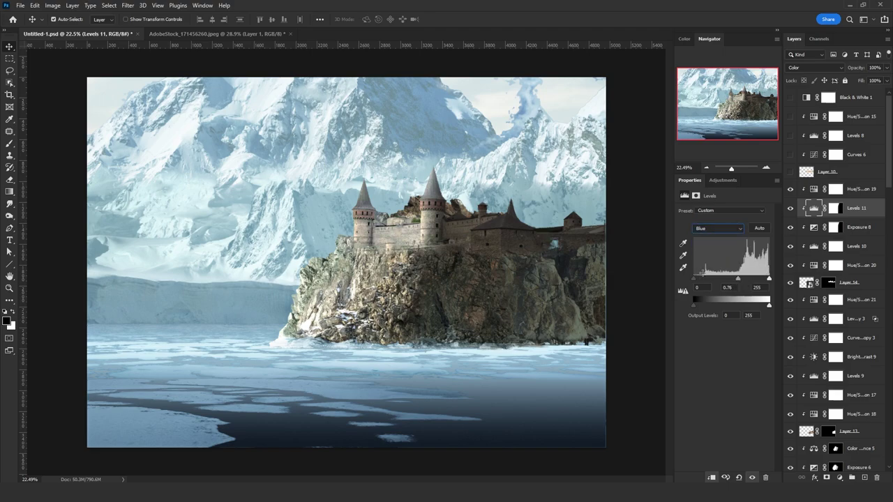
Step: Lasso the front-facing wall of the square, peaked-roof building and fill it with white on the Exposure 8 and Levels 11 masks
{"action": "left_click", "coordinate": [493, 244]}
{"action": "left_click", "coordinate": [834, 228]}
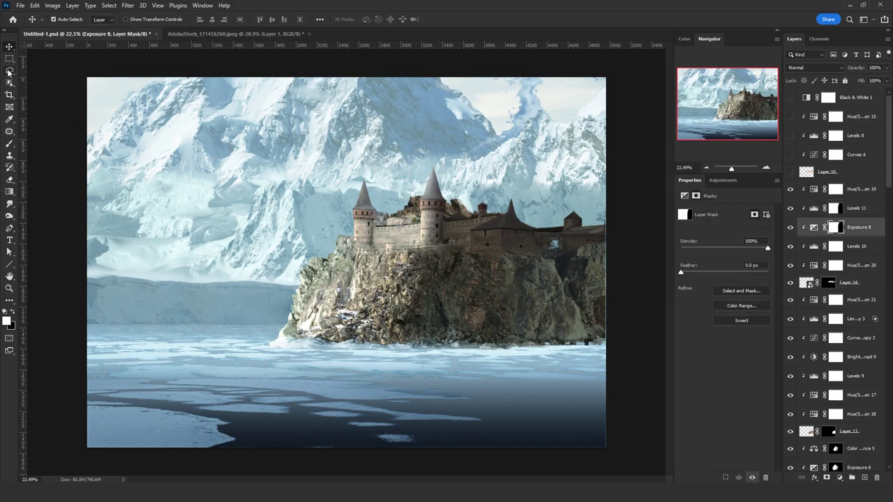
{"action": "left_click", "coordinate": [9, 71]}
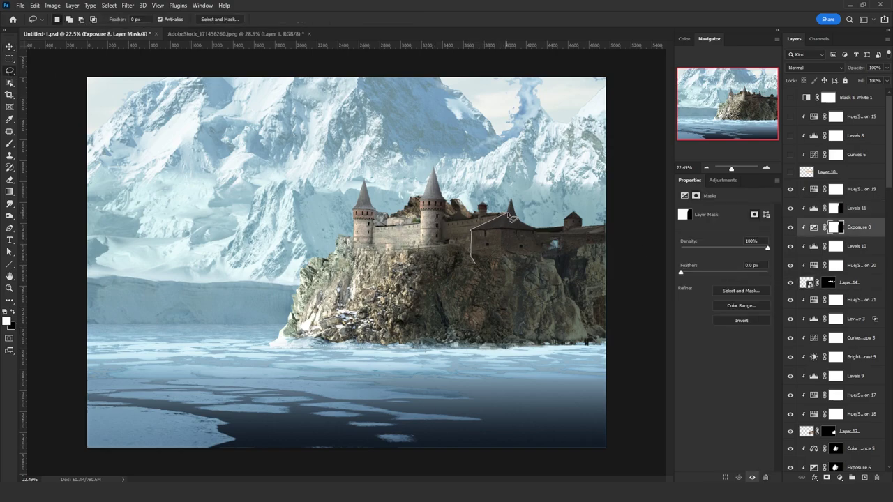
{"action": "left_click_drag", "start_coordinate": [507, 233], "coordinate": [486, 278]}
{"action": "left_click", "coordinate": [13, 313]}
{"action": "key", "text": "alt+BackSpace"}
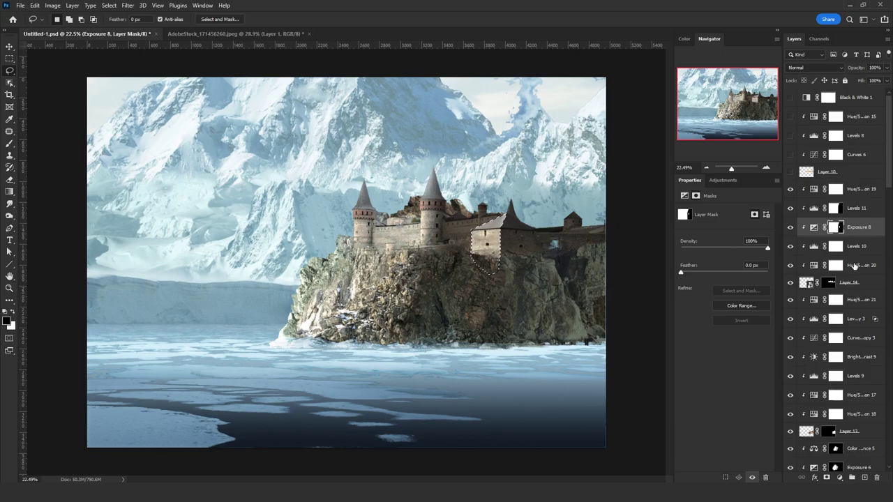
{"action": "left_click", "coordinate": [834, 209]}
{"action": "key", "text": "alt+BackSpace"}
{"action": "key", "text": "ctrl+d"}
Step: Lasso the small turret and the wall behind the peaked roof, subtract the shaded part, and fill both adjustment masks with white there
{"action": "scroll", "coordinate": [535, 185], "scroll_direction": "up", "scroll_amount": 3}
{"action": "scroll", "coordinate": [535, 186], "scroll_direction": "up", "scroll_amount": 4}
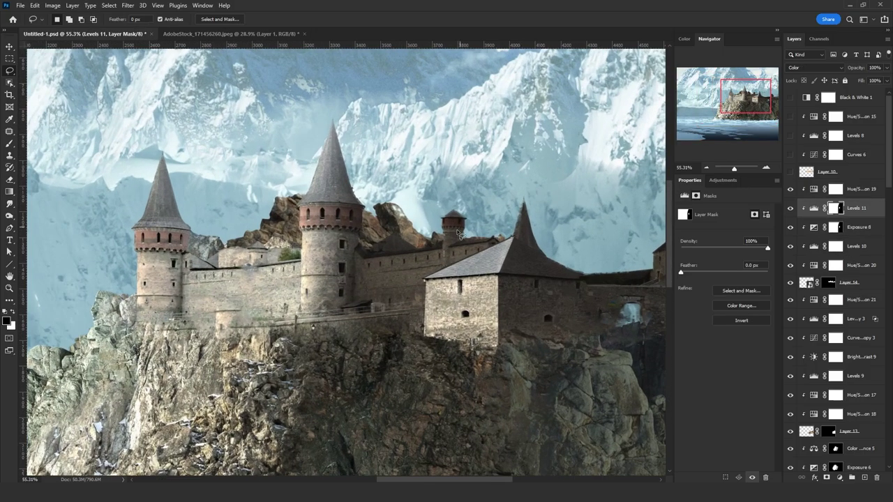
{"action": "scroll", "coordinate": [433, 296], "scroll_direction": "up", "scroll_amount": 2}
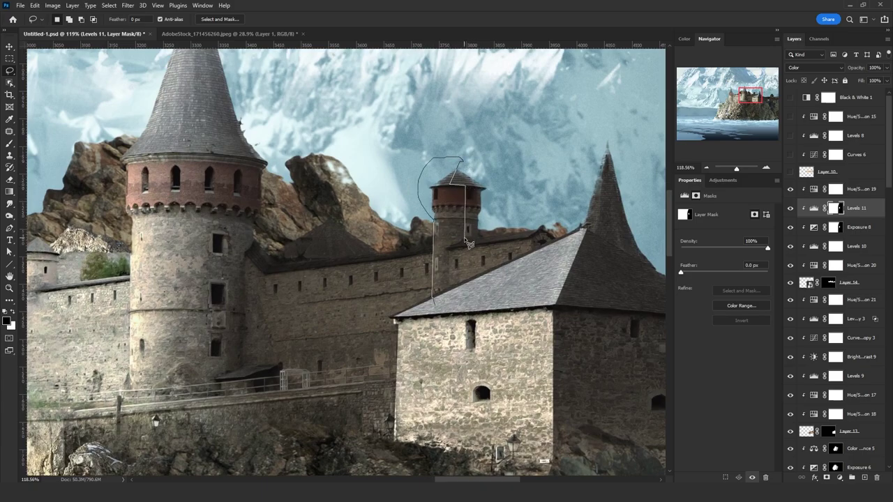
{"action": "left_click_drag", "start_coordinate": [472, 307], "coordinate": [452, 302]}
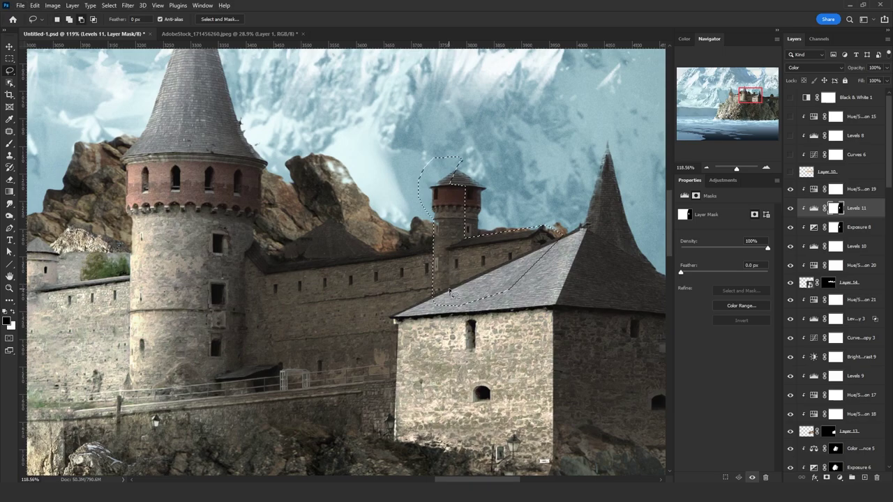
{"action": "mouse_move", "coordinate": [448, 249]}
{"action": "left_mouse_down"}
{"action": "mouse_move", "coordinate": [458, 249]}
{"action": "mouse_move", "coordinate": [464, 287]}
{"action": "mouse_move", "coordinate": [451, 293]}
{"action": "left_mouse_up"}
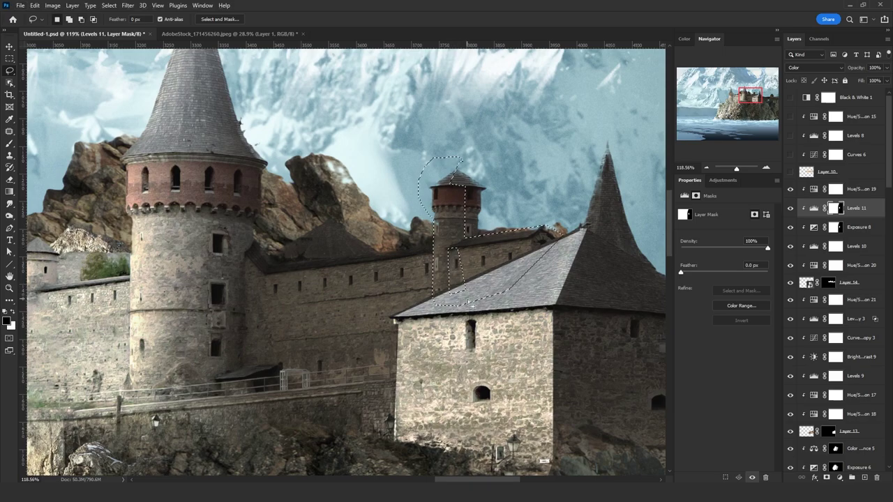
{"action": "left_click", "coordinate": [835, 228]}
{"action": "key", "text": "alt+BackSpace"}
{"action": "left_click", "coordinate": [835, 208]}
{"action": "key", "text": "alt+BackSpace"}
{"action": "key", "text": "ctrl+d"}
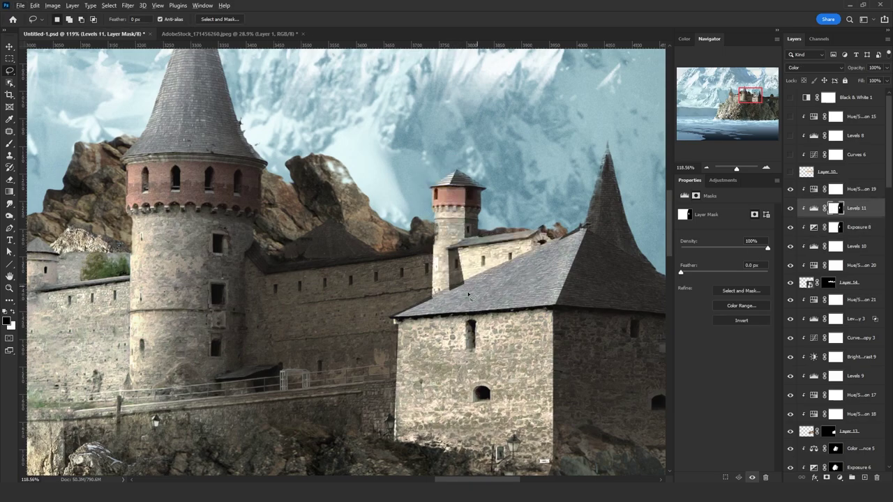
{"action": "scroll", "coordinate": [469, 296], "scroll_direction": "up", "scroll_amount": 3, "text": "alt"}
{"action": "mouse_move", "coordinate": [338, 336]}
{"action": "left_mouse_down"}
{"action": "mouse_move", "coordinate": [499, 258]}
{"action": "mouse_move", "coordinate": [520, 293]}
{"action": "mouse_move", "coordinate": [479, 323]}
{"action": "left_mouse_up"}
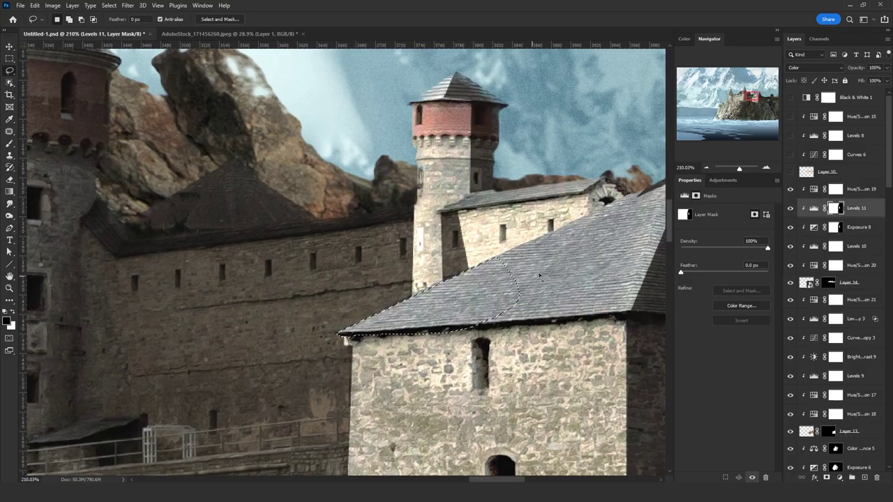
{"action": "key", "text": "ctrl+d"}
{"action": "scroll", "coordinate": [487, 272], "scroll_direction": "down", "scroll_amount": 5}
{"action": "scroll", "coordinate": [505, 220], "scroll_direction": "up", "scroll_amount": 4}
Step: Lasso around the small turret's upper part and softly paint black on the Exposure 8 mask to shade it
{"action": "left_click", "coordinate": [834, 228]}
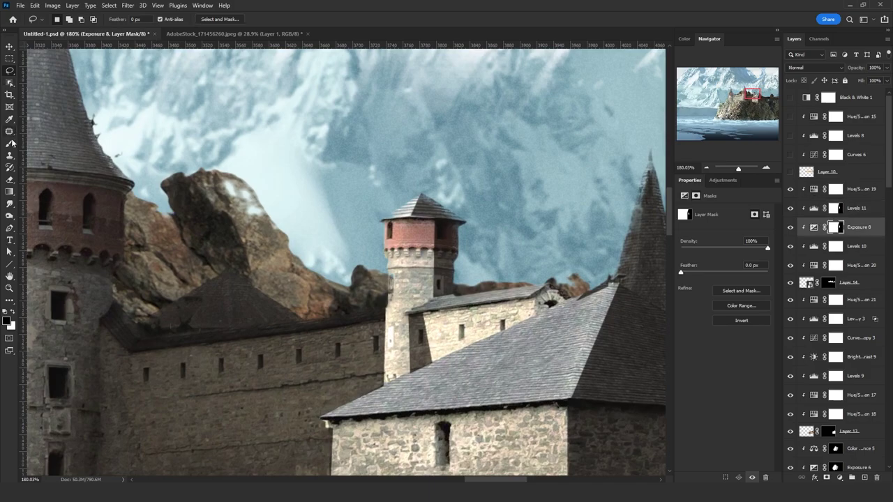
{"action": "left_click", "coordinate": [10, 143]}
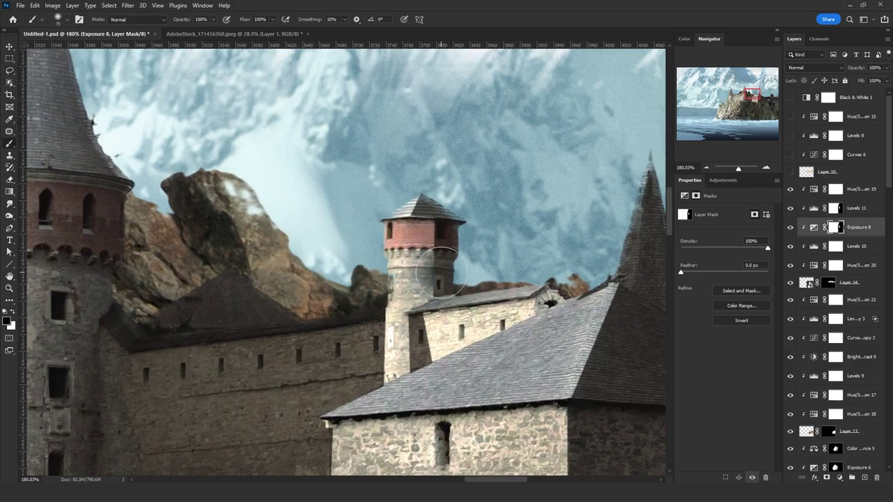
{"action": "key", "text": "l"}
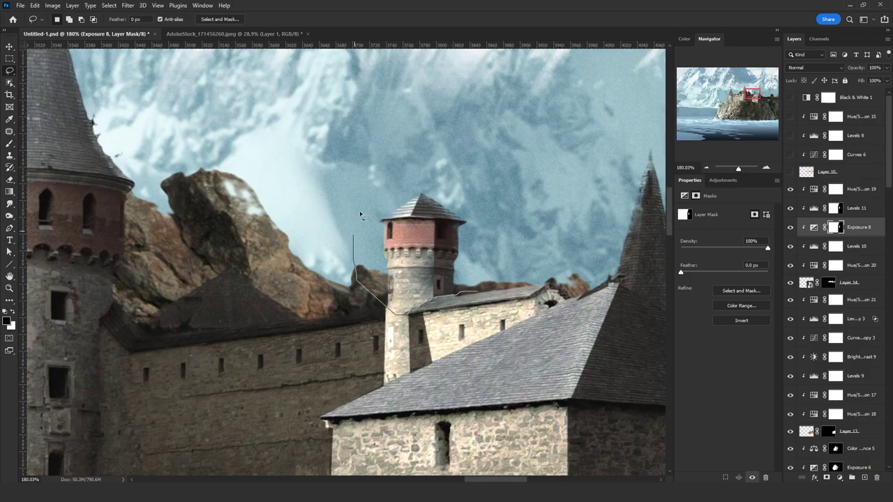
{"action": "mouse_move", "coordinate": [361, 215]}
{"action": "left_mouse_down"}
{"action": "mouse_move", "coordinate": [507, 230]}
{"action": "mouse_move", "coordinate": [454, 217]}
{"action": "mouse_move", "coordinate": [471, 237]}
{"action": "left_mouse_up"}
{"action": "key", "text": "b"}
{"action": "key", "text": "bracketleft"}
{"action": "key", "text": "bracketleft"}
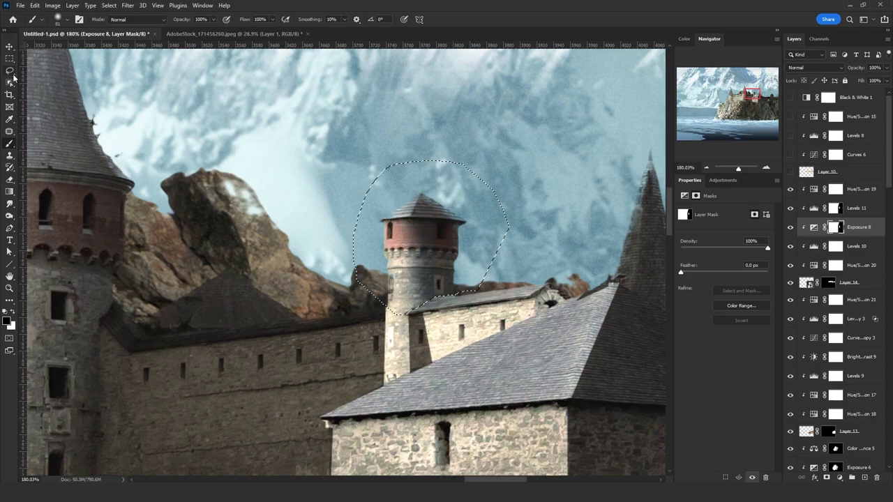
{"action": "key", "text": "ctrl+d"}
Step: Paint white with an enlarged soft brush on the Exposure 8 mask to brighten the small turret's base and adjoining wall
{"action": "key", "text": "x"}
{"action": "key", "text": "bracketright"}
{"action": "key", "text": "bracketright"}
{"action": "key", "text": "bracketright"}
{"action": "key", "text": "bracketright"}
{"action": "key", "text": "bracketright"}
{"action": "key", "text": "bracketright"}
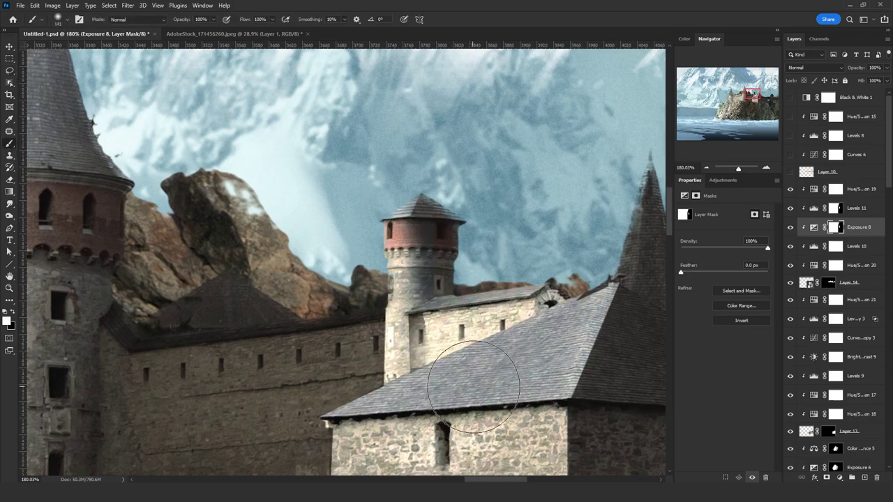
{"action": "scroll", "coordinate": [473, 385], "scroll_direction": "down", "scroll_amount": 2}
{"action": "scroll", "coordinate": [449, 345], "scroll_direction": "down", "scroll_amount": 2}
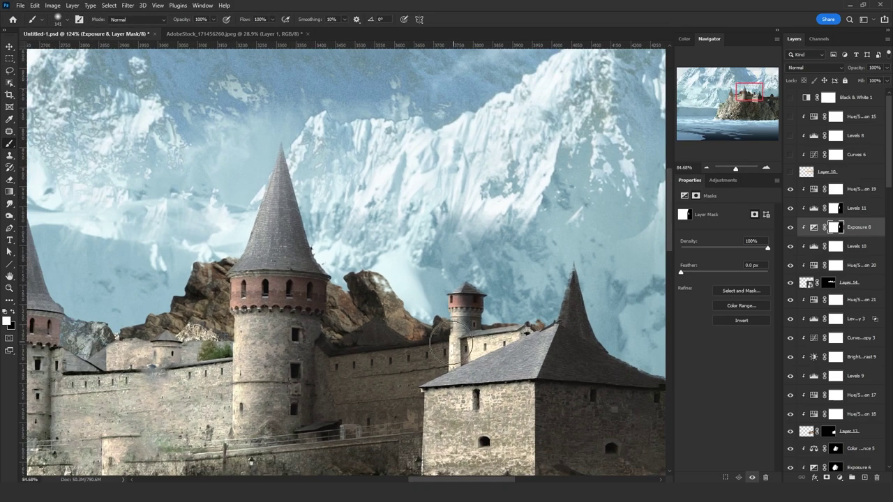
{"action": "scroll", "coordinate": [460, 331], "scroll_direction": "down", "scroll_amount": 3}
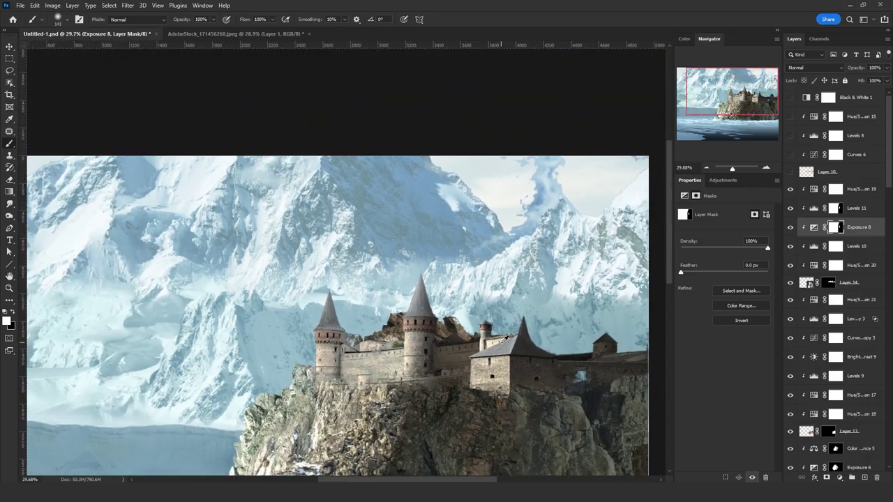
Step: Lasso the shaded curtain wall between the tall round tower and the square building
{"action": "scroll", "coordinate": [505, 338], "scroll_direction": "up", "scroll_amount": 1}
{"action": "key", "text": "l"}
{"action": "scroll", "coordinate": [417, 259], "scroll_direction": "up", "scroll_amount": 3}
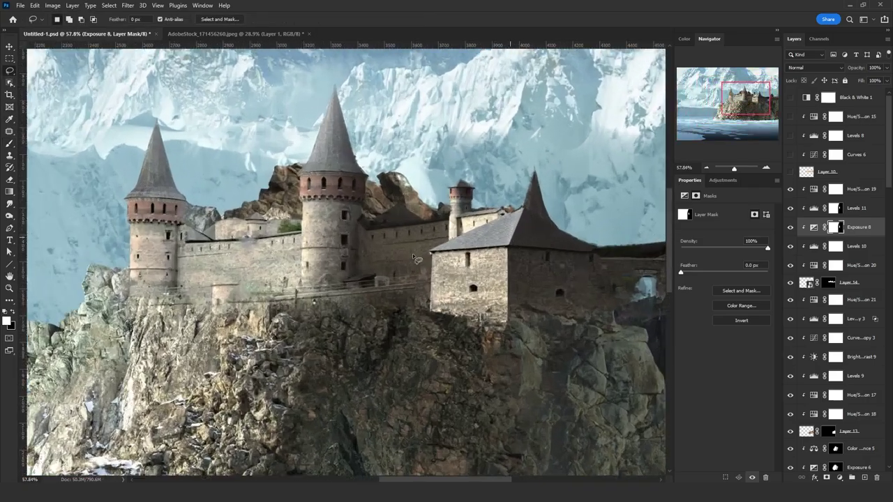
{"action": "scroll", "coordinate": [416, 259], "scroll_direction": "up", "scroll_amount": 2}
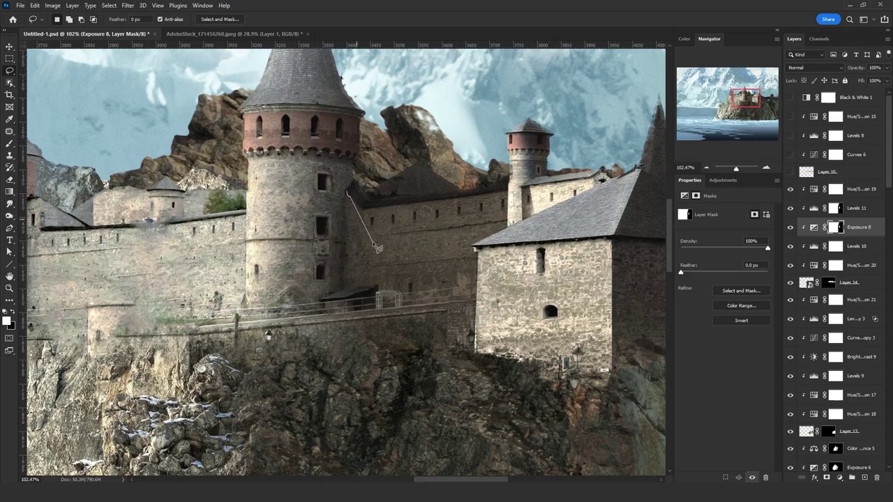
{"action": "left_click", "coordinate": [379, 255]}
{"action": "mouse_move", "coordinate": [382, 329]}
{"action": "left_mouse_down"}
{"action": "mouse_move", "coordinate": [507, 341]}
{"action": "mouse_move", "coordinate": [511, 201]}
{"action": "left_mouse_up"}
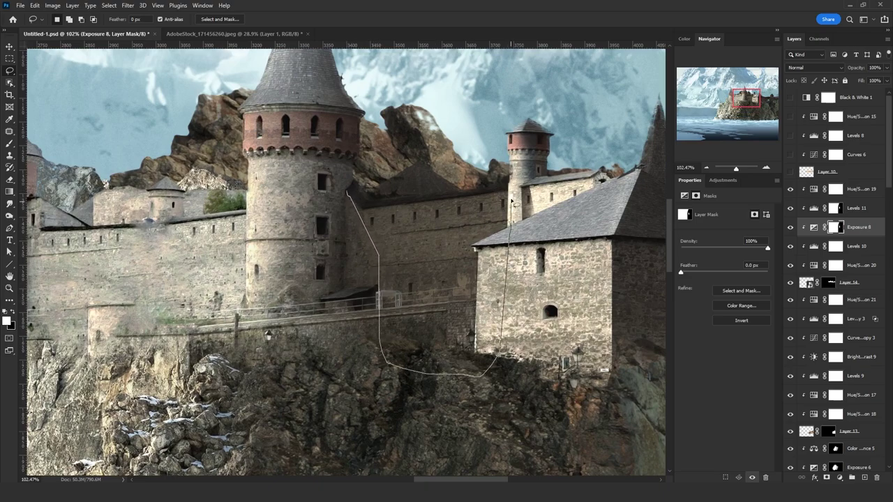
{"action": "left_click", "coordinate": [353, 200]}
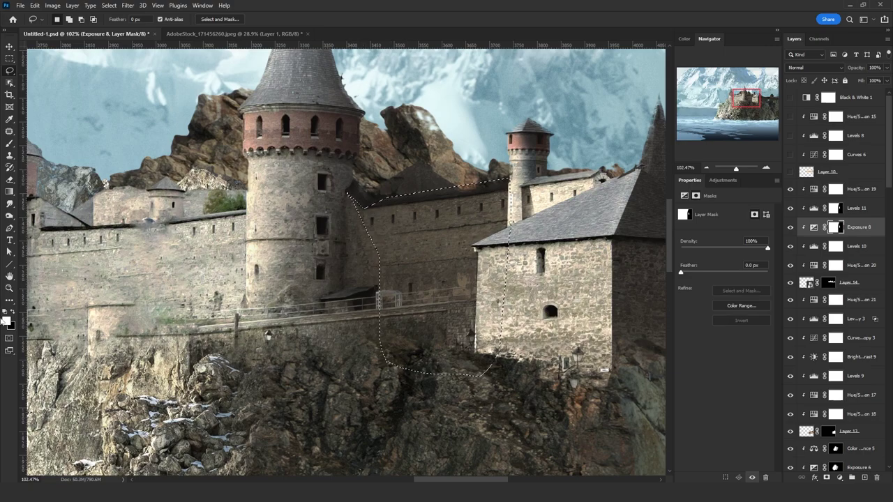
Step: Soften the curtain wall selection's outer edges and exclude the square building using a soft black brush in Quick Mask mode
{"action": "key", "text": "q"}
{"action": "left_click", "coordinate": [10, 144]}
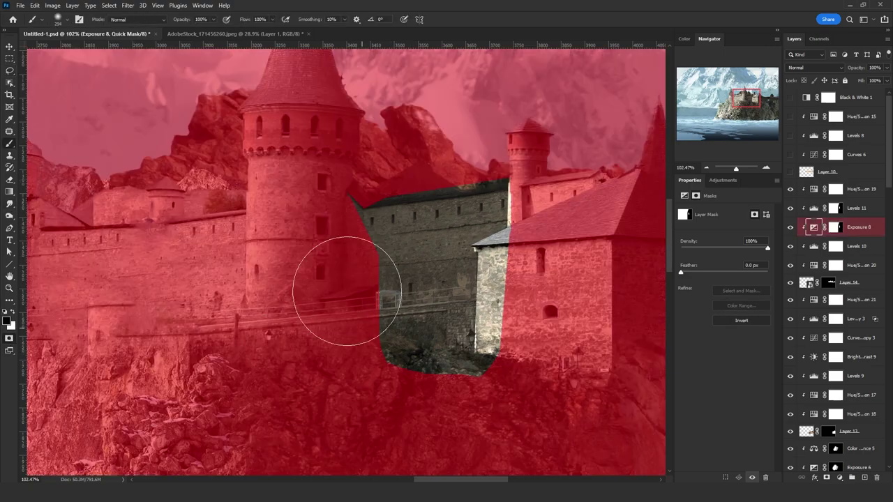
{"action": "mouse_move", "coordinate": [329, 289]}
{"action": "left_mouse_down"}
{"action": "mouse_move", "coordinate": [314, 314]}
{"action": "mouse_move", "coordinate": [285, 255]}
{"action": "left_mouse_up"}
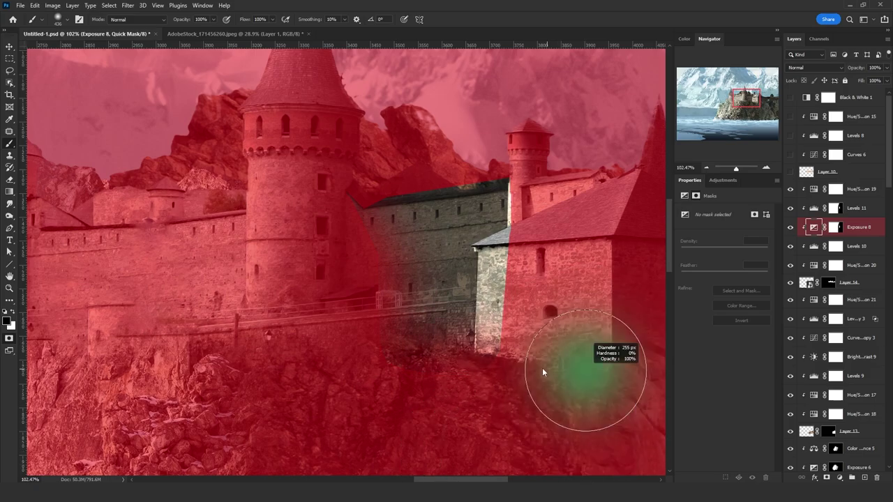
{"action": "left_click_drag", "start_coordinate": [578, 368], "coordinate": [540, 355]}
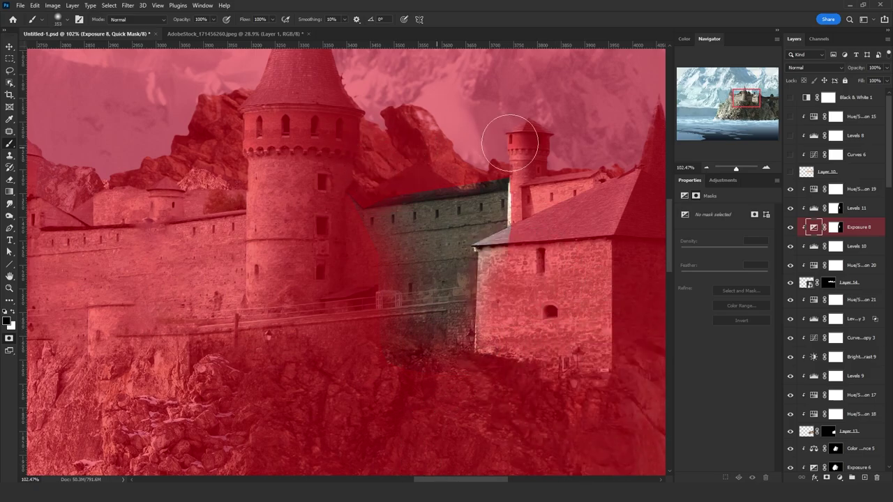
{"action": "left_click", "coordinate": [9, 70]}
{"action": "left_click", "coordinate": [10, 337]}
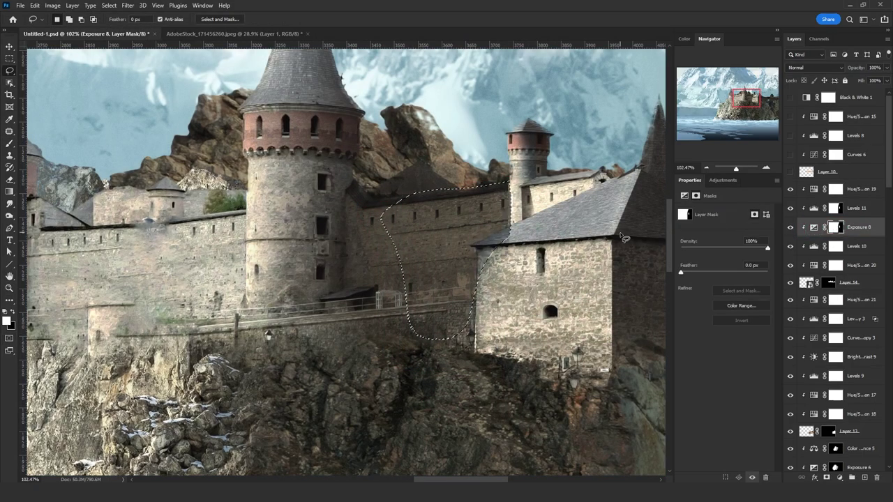
Step: Fill the selected curtain wall with white on the Exposure 8 mask, fill it on the Levels 11 mask too, deselect and save
{"action": "key", "text": "alt+BackSpace"}
{"action": "left_click", "coordinate": [837, 209]}
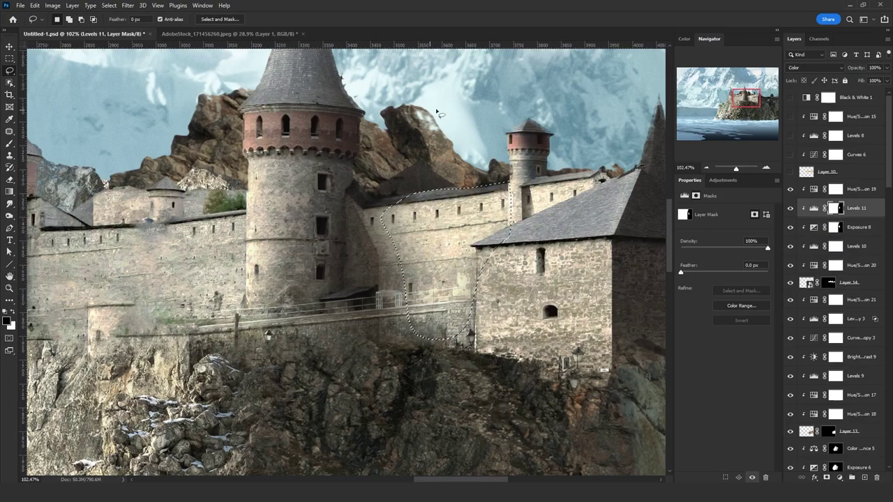
{"action": "key", "text": "alt+BackSpace"}
{"action": "key", "text": "ctrl+d"}
{"action": "scroll", "coordinate": [436, 293], "scroll_direction": "down", "scroll_amount": 8}
{"action": "key", "text": "ctrl+s"}
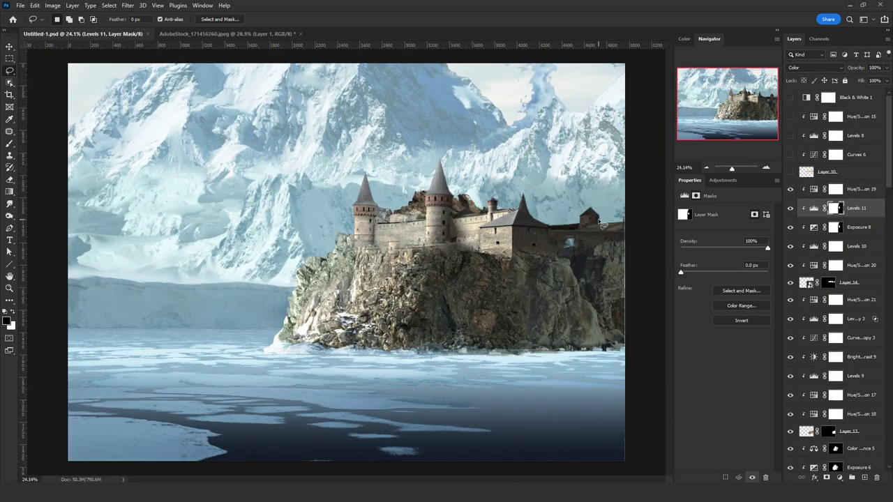
Step: Try a new clipped Exposure adjustment on the front cliff, replacing its mask with a copy of the Exposure 6 mask
{"action": "scroll", "coordinate": [566, 216], "scroll_direction": "down", "scroll_amount": 2}
{"action": "scroll", "coordinate": [564, 216], "scroll_direction": "up", "scroll_amount": 2}
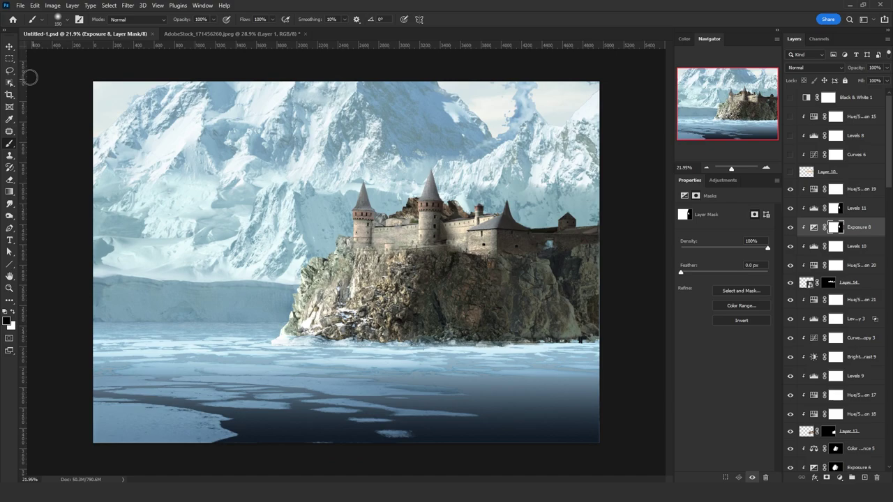
{"action": "key", "text": "v"}
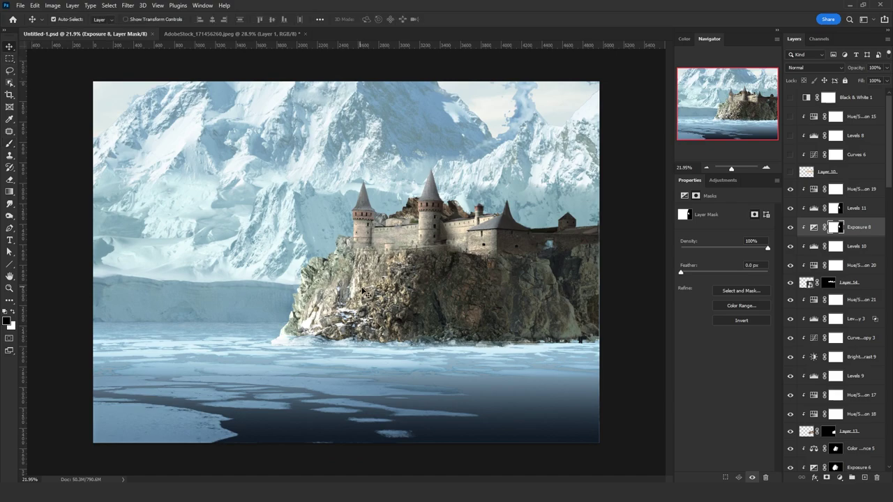
{"action": "left_click", "coordinate": [858, 448]}
{"action": "scroll", "coordinate": [865, 362], "scroll_direction": "down", "scroll_amount": 4}
{"action": "left_click", "coordinate": [862, 316]}
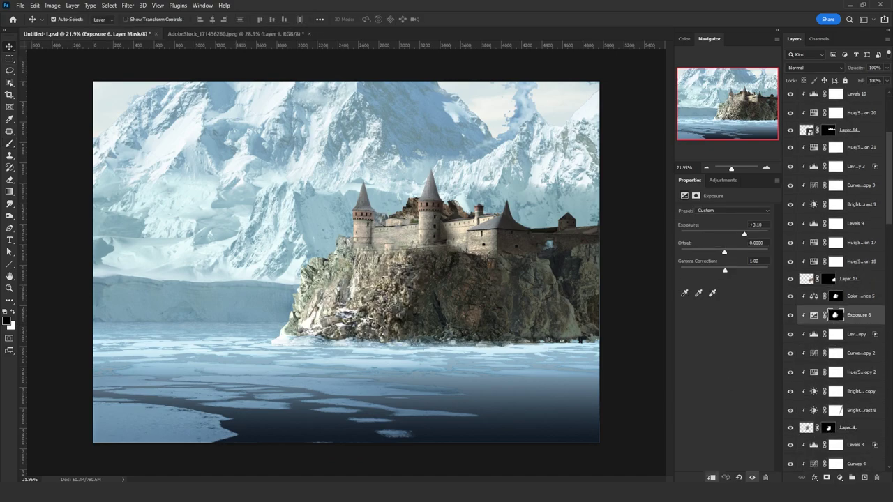
{"action": "left_click", "coordinate": [839, 478]}
{"action": "left_click", "coordinate": [839, 368]}
{"action": "mouse_move", "coordinate": [835, 335]}
{"action": "left_mouse_down"}
{"action": "mouse_move", "coordinate": [836, 316]}
{"action": "mouse_move", "coordinate": [846, 342]}
{"action": "left_mouse_up"}
{"action": "left_click", "coordinate": [403, 182]}
Step: Try an offset of about +0.1257 on the new Exposure adjustment, moved above Exposure 6, and delete that adjustment
{"action": "left_click_drag", "start_coordinate": [723, 254], "coordinate": [722, 236]}
{"action": "type", "text": "1"}
{"action": "key", "text": "Return"}
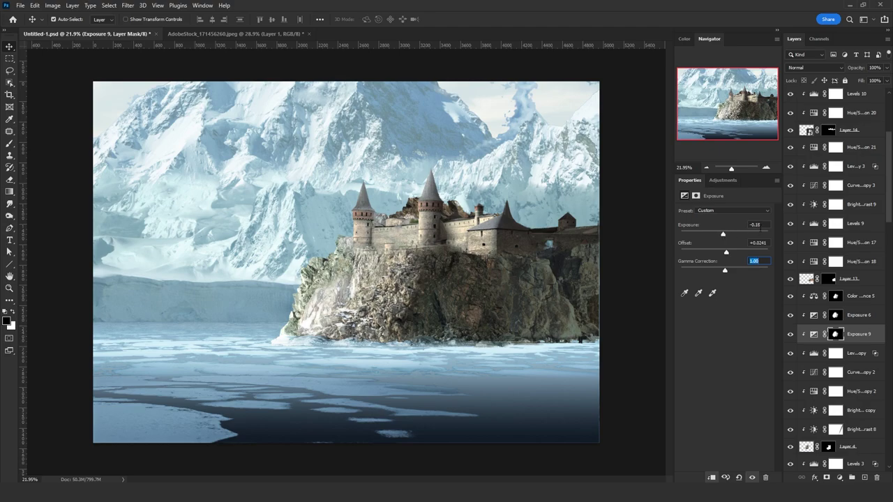
{"action": "left_click_drag", "start_coordinate": [810, 337], "coordinate": [811, 317]}
{"action": "left_click_drag", "start_coordinate": [726, 253], "coordinate": [732, 255]}
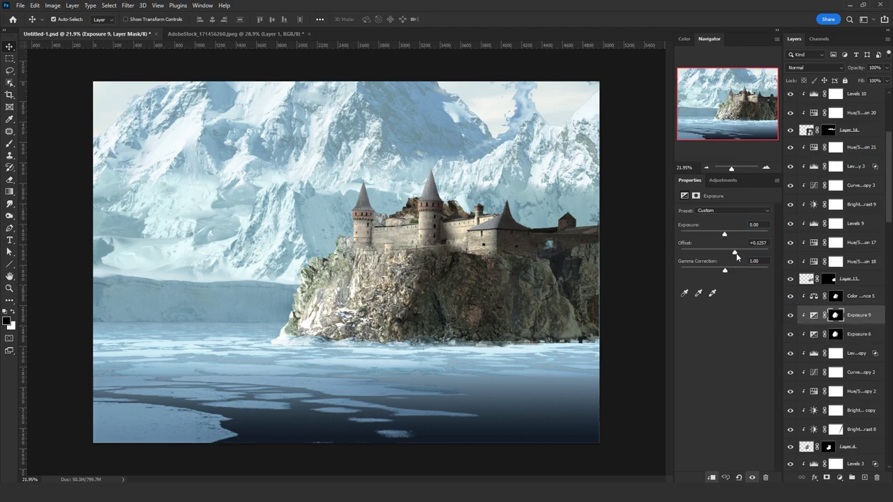
{"action": "mouse_move", "coordinate": [849, 314]}
{"action": "left_mouse_down"}
{"action": "mouse_move", "coordinate": [850, 295]}
{"action": "mouse_move", "coordinate": [836, 316]}
{"action": "left_mouse_up"}
{"action": "key", "text": "Delete"}
{"action": "key", "text": "Delete"}
Step: Add a clipped Hue/Saturation adjustment above Exposure 6 limited by the same cliff mask, and set its lightness to +34
{"action": "left_click", "coordinate": [839, 478]}
{"action": "left_click", "coordinate": [844, 385]}
{"action": "key", "text": "Return"}
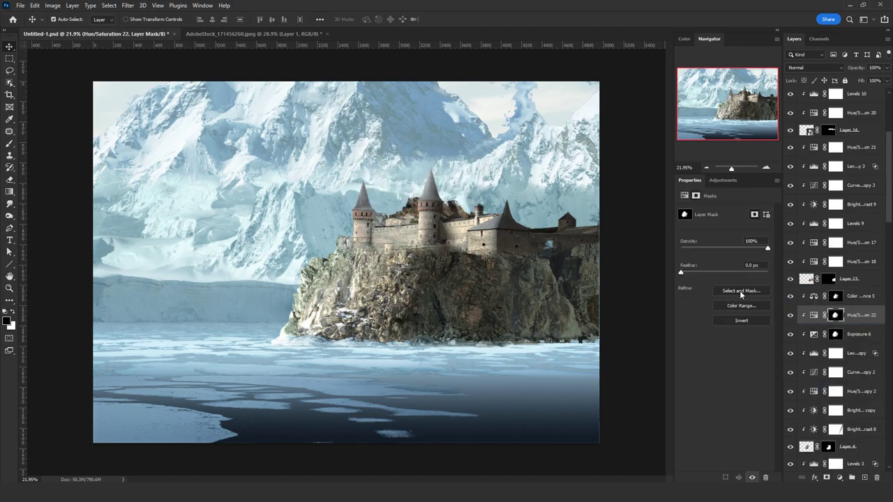
{"action": "left_click", "coordinate": [814, 315]}
{"action": "left_click_drag", "start_coordinate": [724, 284], "coordinate": [740, 285]}
Step: Fade the Hue/Saturation 22 mask with a short black gradient inward from the cliff's left edge
{"action": "key", "text": "e"}
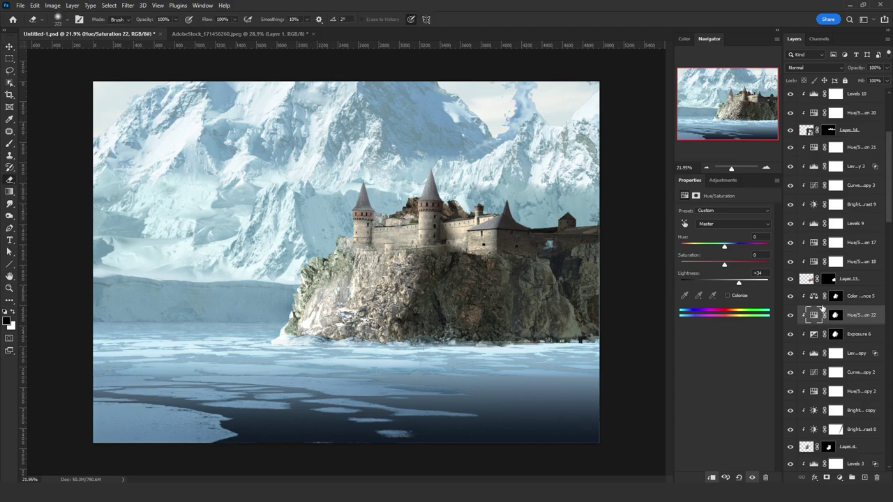
{"action": "left_click", "coordinate": [836, 315]}
{"action": "left_click", "coordinate": [9, 192]}
{"action": "key", "text": "ctrl+z"}
{"action": "mouse_move", "coordinate": [300, 311]}
{"action": "left_mouse_down"}
{"action": "mouse_move", "coordinate": [370, 286]}
{"action": "mouse_move", "coordinate": [337, 299]}
{"action": "left_mouse_up"}
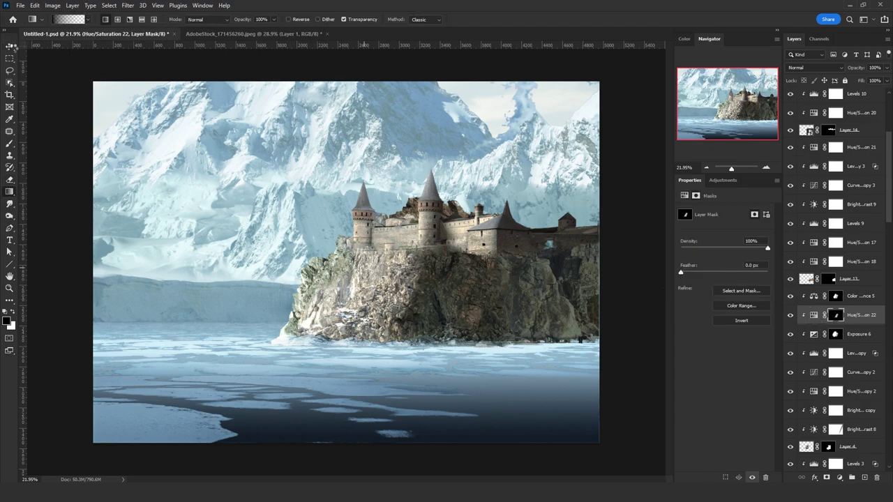
Step: Compare the cliff with the Color Balance 5 copy adjustment hidden and shown, and open that adjustment's settings
{"action": "left_click", "coordinate": [10, 49]}
{"action": "left_click", "coordinate": [320, 274]}
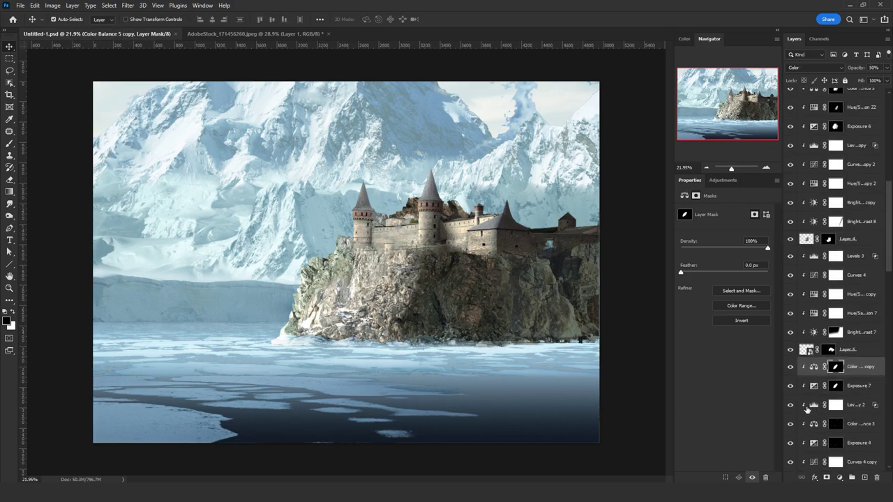
{"action": "left_click", "coordinate": [790, 368]}
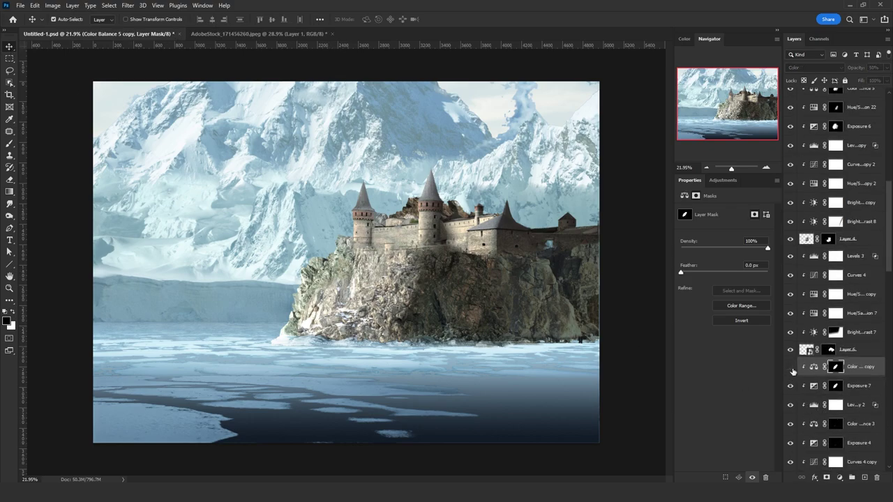
{"action": "left_click", "coordinate": [791, 367]}
{"action": "left_click", "coordinate": [813, 366]}
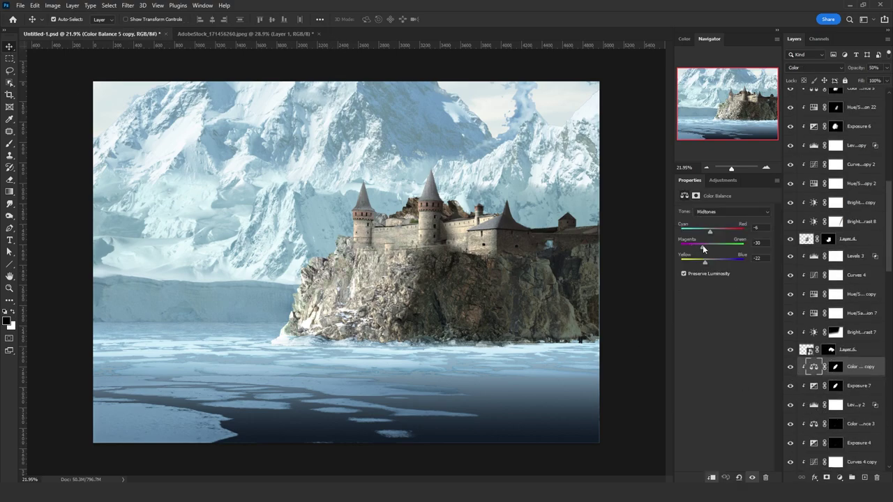
Step: Add a Hue/Saturation adjustment below Exposure 7, replace its mask with the copied cliff mask, and slightly raise its lightness
{"action": "left_click", "coordinate": [839, 477]}
{"action": "left_click", "coordinate": [837, 391]}
{"action": "left_click_drag", "start_coordinate": [836, 366], "coordinate": [836, 385]}
{"action": "left_click", "coordinate": [411, 187]}
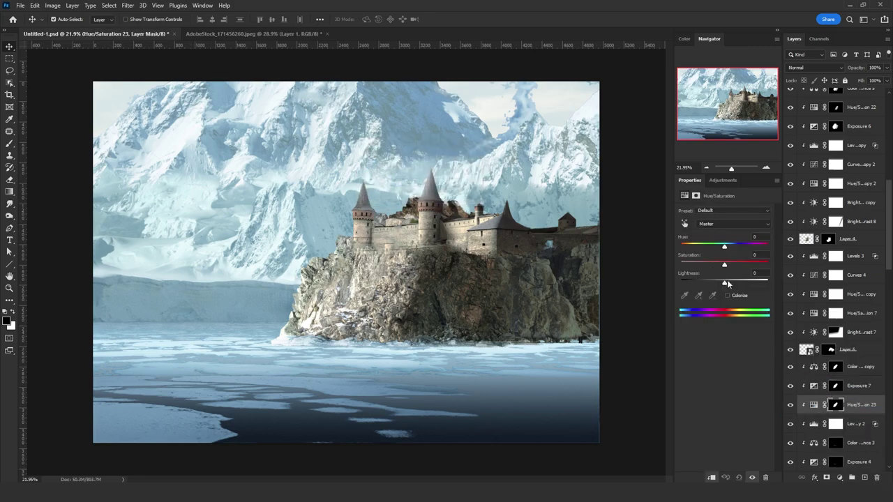
{"action": "left_click_drag", "start_coordinate": [723, 283], "coordinate": [728, 285]}
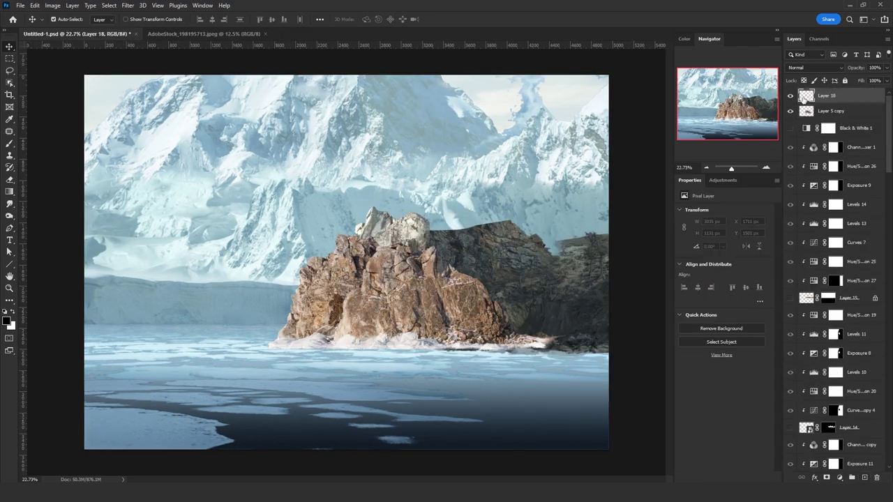
Step: Place Layer 18 below Layer 5 copy and fill it with black as a backdrop for the isolated rock
{"action": "left_click_drag", "start_coordinate": [826, 111], "coordinate": [829, 117]}
{"action": "key", "text": "shift+F5"}
{"action": "left_click", "coordinate": [376, 220]}
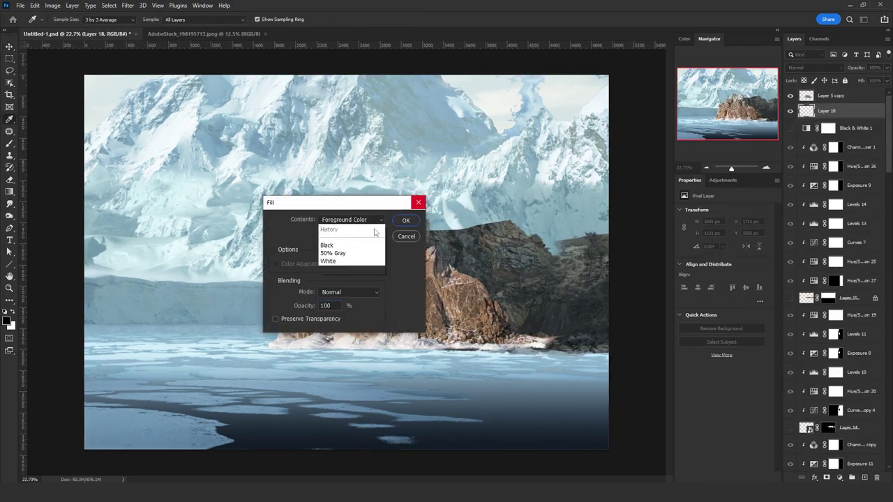
{"action": "left_click", "coordinate": [341, 291]}
{"action": "left_click", "coordinate": [405, 221]}
Step: Load the outline of the Layer 5 copy rock as a selection and merge that layer with the black Layer 18
{"action": "left_click", "coordinate": [830, 97]}
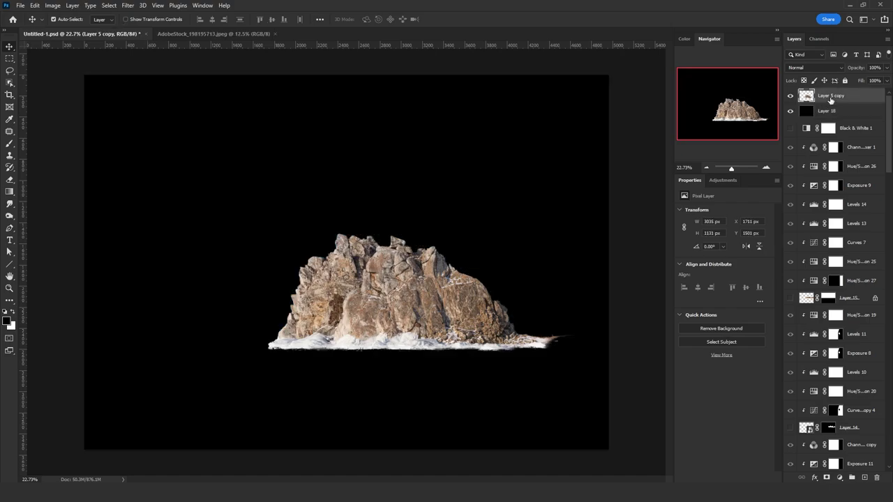
{"action": "left_click", "coordinate": [807, 97], "text": "ctrl"}
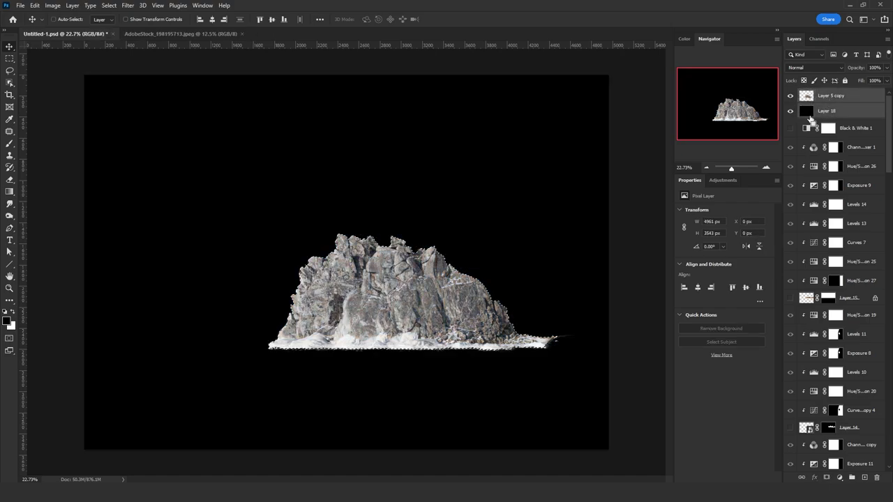
{"action": "key", "text": "ctrl+e"}
Step: Set the Gradient tool's mode to Hard Mix and darken the selected rock to black, leaving the foam along its base
{"action": "key", "text": "g"}
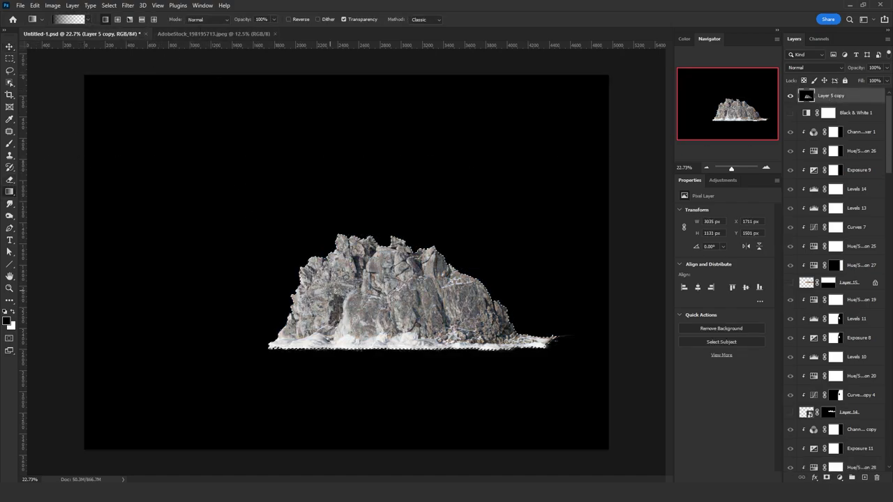
{"action": "left_click_drag", "start_coordinate": [356, 317], "coordinate": [356, 341]}
{"action": "key", "text": "ctrl+z"}
{"action": "left_click", "coordinate": [206, 20]}
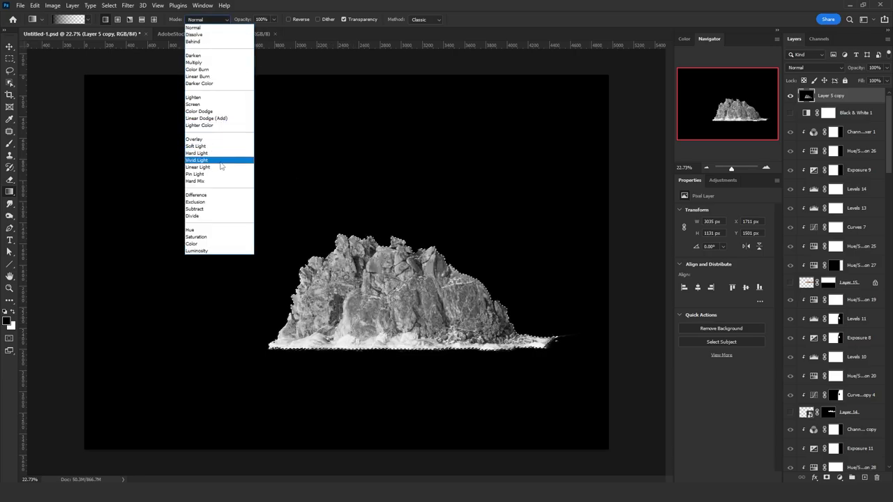
{"action": "left_click", "coordinate": [224, 181]}
{"action": "left_click_drag", "start_coordinate": [359, 297], "coordinate": [382, 355]}
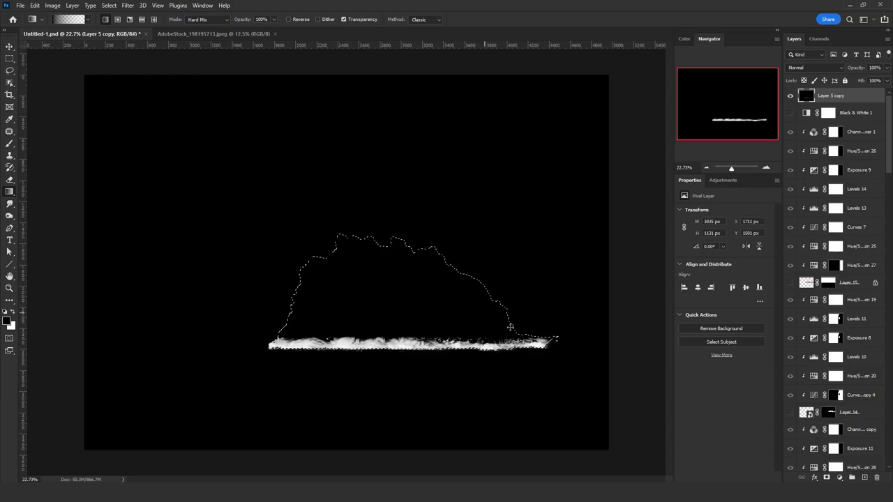
Step: Refine the foam strip with Hard Mix gradients, black at the right end and white from below, and deselect
{"action": "left_click_drag", "start_coordinate": [530, 332], "coordinate": [530, 347]}
{"action": "key", "text": "x"}
{"action": "left_click_drag", "start_coordinate": [298, 369], "coordinate": [296, 318]}
{"action": "key", "text": "l"}
{"action": "left_click", "coordinate": [109, 90]}
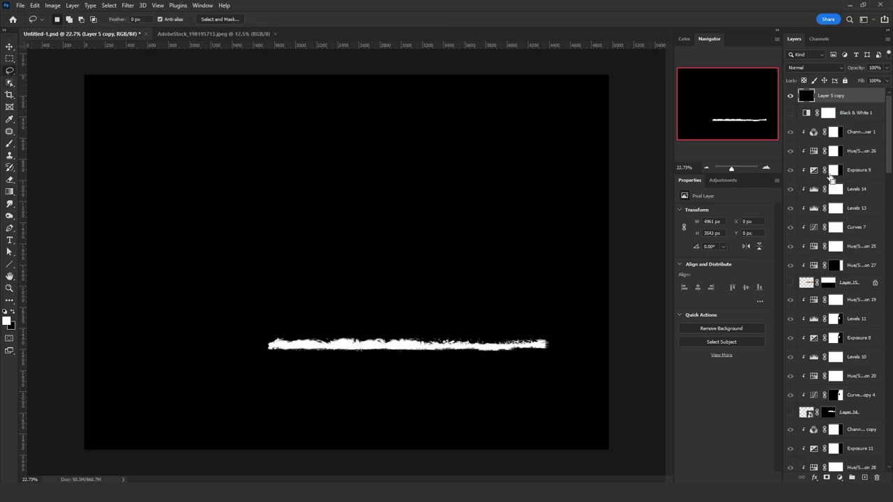
Step: Load the black-and-white foam layer as a selection, hide it, and raise the foam-masked Exposure 12 adjustment to about +1.89
{"action": "left_click", "coordinate": [806, 96], "text": "ctrl"}
{"action": "left_click", "coordinate": [790, 97]}
{"action": "scroll", "coordinate": [873, 364], "scroll_direction": "down", "scroll_amount": 1}
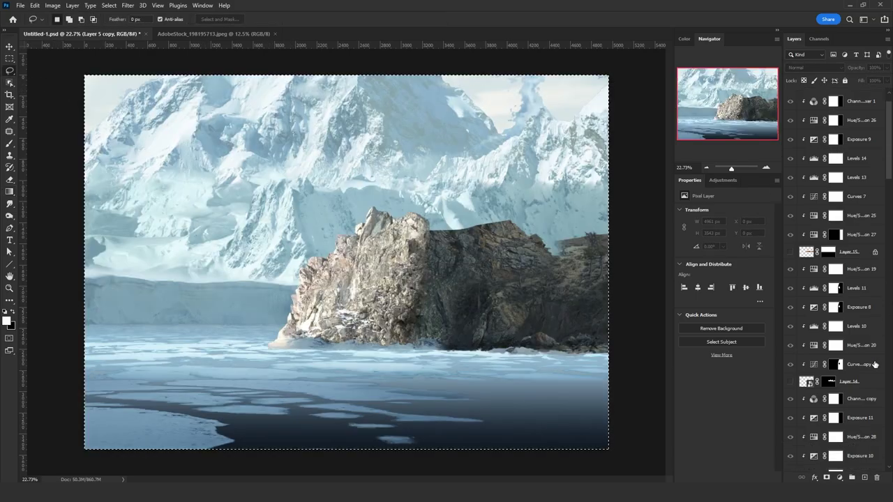
{"action": "left_click_drag", "start_coordinate": [858, 338], "coordinate": [859, 311]}
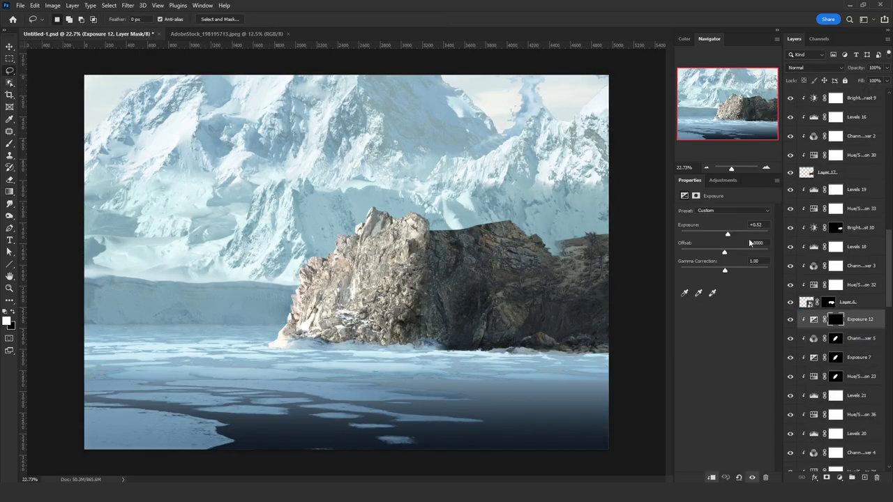
{"action": "left_click", "coordinate": [732, 234]}
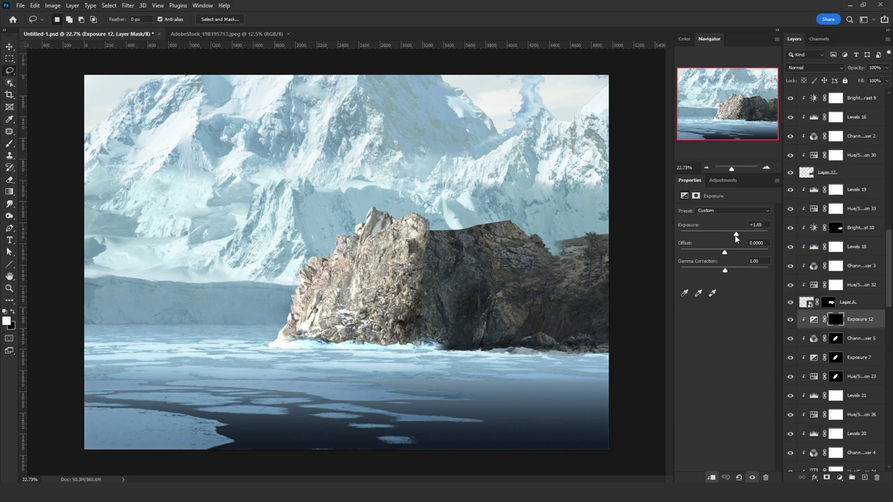
Step: Load the foam mask as a selection, take the foam out of the Channel Mixer 5, Exposure 7 and Hue/Saturation 23 masks, and deselect
{"action": "left_click", "coordinate": [835, 319]}
{"action": "left_click", "coordinate": [835, 338], "text": "ctrl"}
{"action": "left_click", "coordinate": [835, 338]}
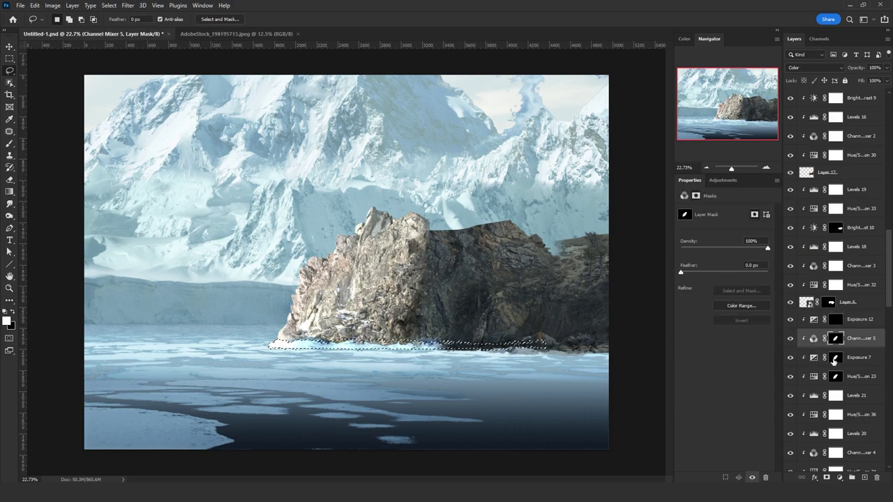
{"action": "left_click", "coordinate": [835, 357]}
{"action": "left_click", "coordinate": [835, 376]}
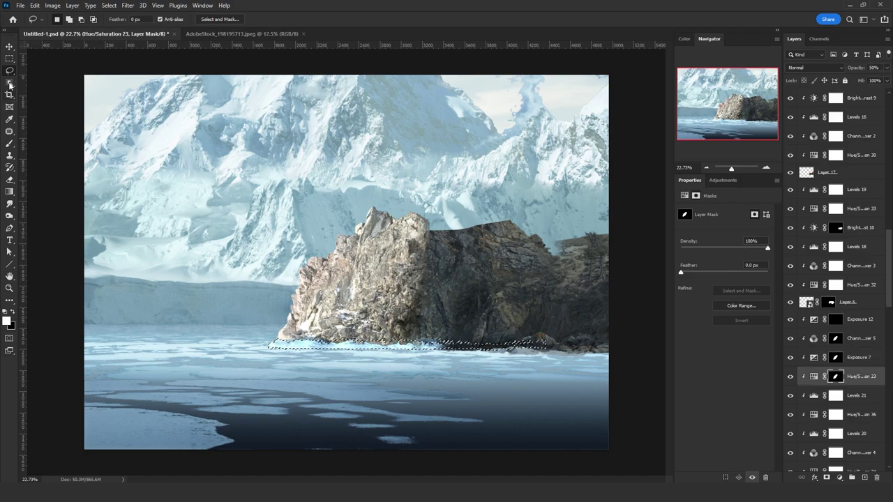
{"action": "key", "text": "ctrl+d"}
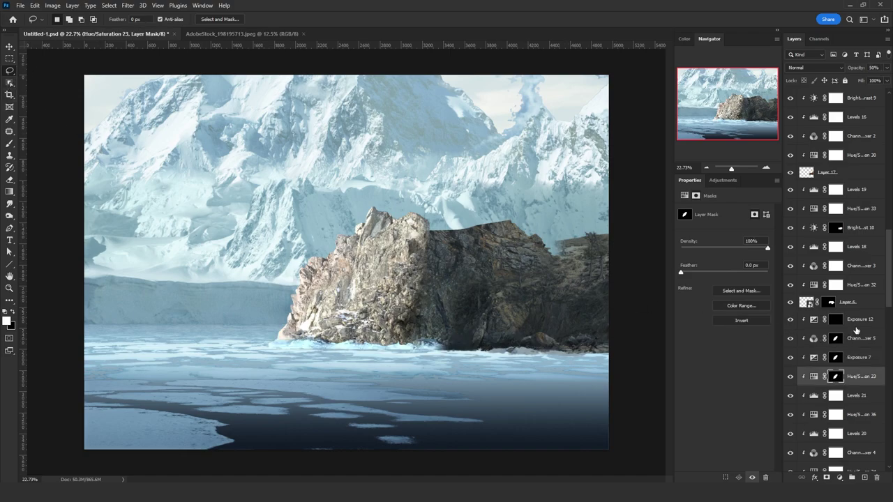
Step: Set Exposure 12 to +1.53 and add a clipped Hue/Saturation above it with the foam mask copied over and Saturation at -44
{"action": "left_click", "coordinate": [834, 319]}
{"action": "left_click_drag", "start_coordinate": [732, 235], "coordinate": [736, 236]}
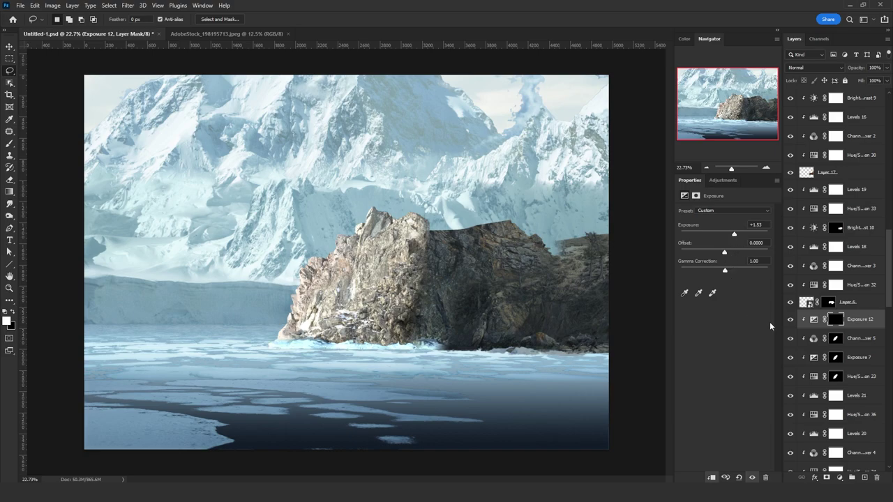
{"action": "left_click", "coordinate": [839, 477]}
{"action": "left_click", "coordinate": [836, 389]}
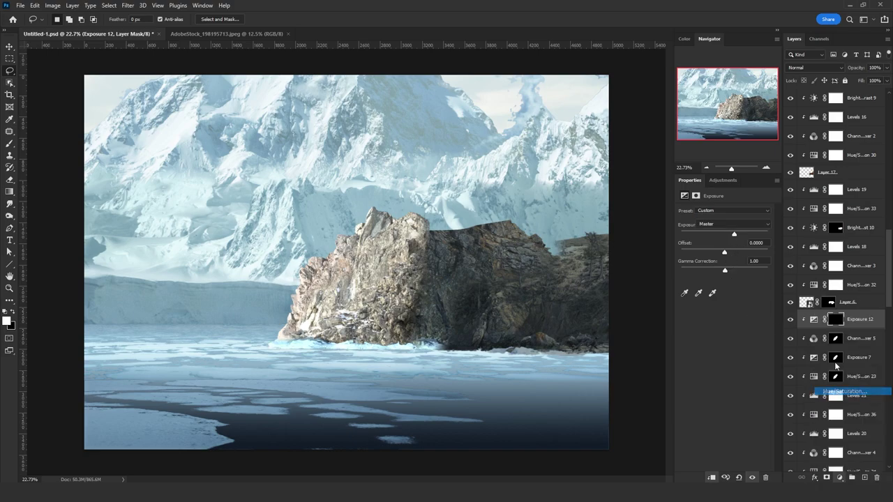
{"action": "left_click_drag", "start_coordinate": [836, 339], "coordinate": [835, 319]}
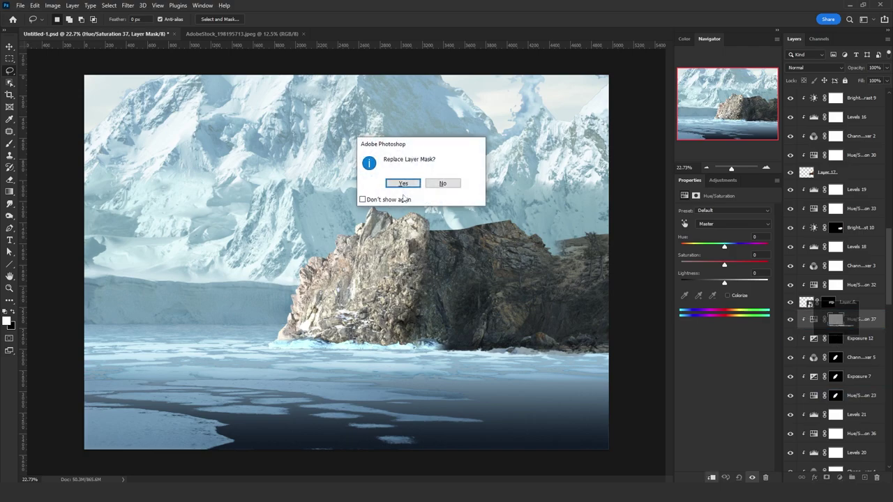
{"action": "left_click", "coordinate": [402, 185]}
{"action": "left_click", "coordinate": [815, 320]}
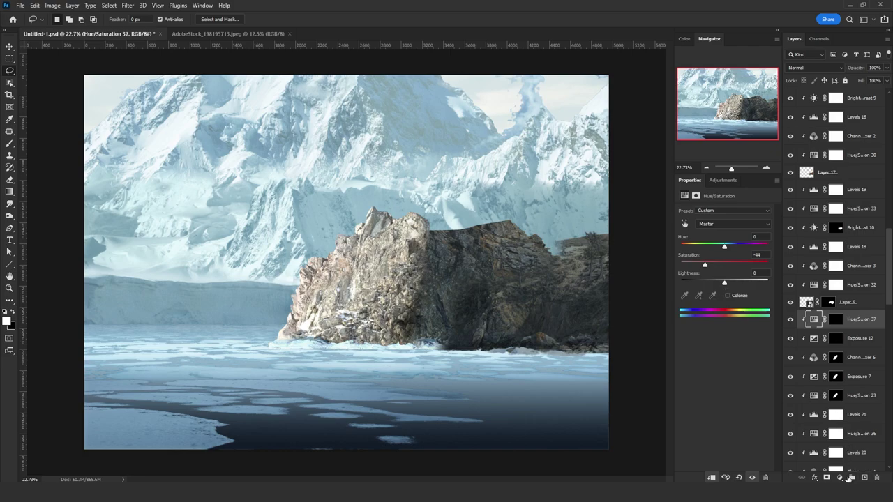
Step: Add a clipped Color Balance above Hue/Saturation 37, replace its mask with a copy of the foam mask, and set its blend mode to Color
{"action": "left_click", "coordinate": [840, 477]}
{"action": "left_click", "coordinate": [837, 395]}
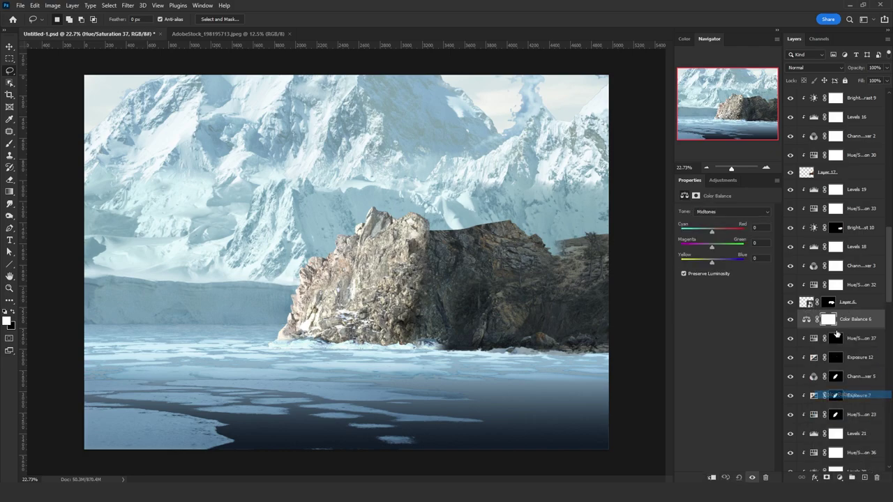
{"action": "mouse_move", "coordinate": [836, 335]}
{"action": "left_mouse_down"}
{"action": "mouse_move", "coordinate": [841, 327]}
{"action": "mouse_move", "coordinate": [830, 319]}
{"action": "left_mouse_up"}
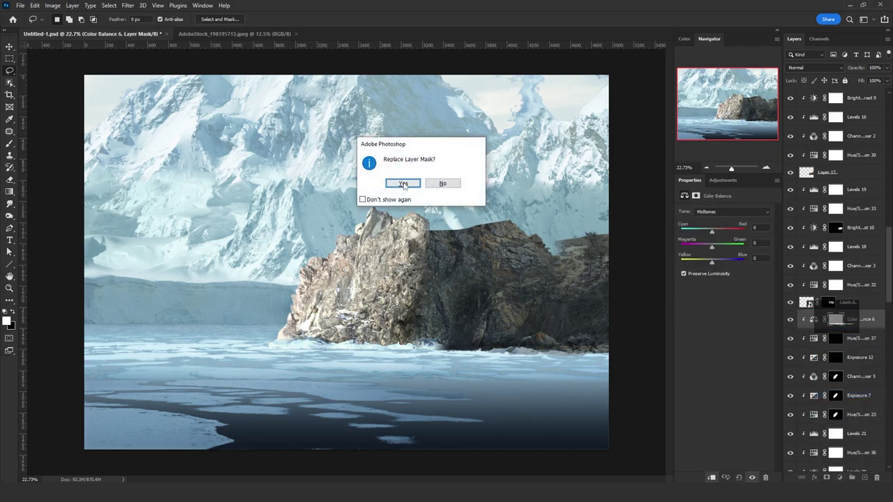
{"action": "left_click", "coordinate": [404, 183]}
{"action": "left_click", "coordinate": [814, 319]}
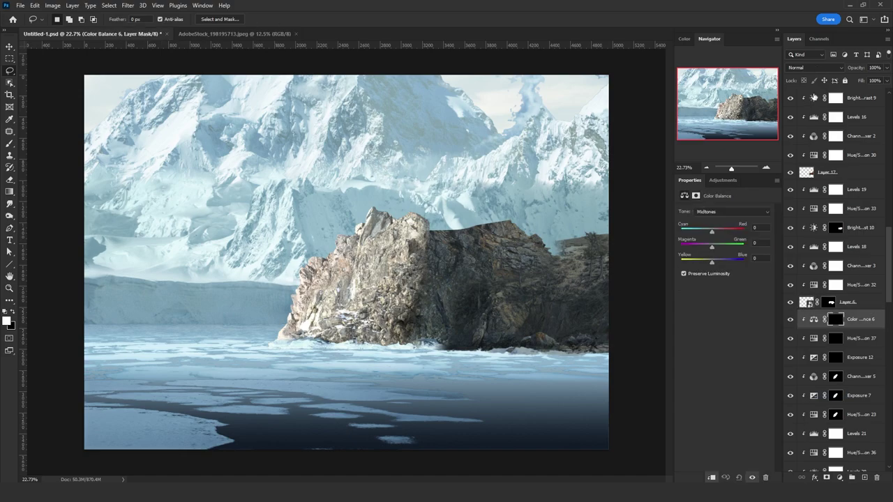
{"action": "left_click", "coordinate": [815, 67]}
{"action": "left_click", "coordinate": [804, 285]}
Step: Set the foam's Color Balance midtones to Cyan-Red -21 and Yellow-Blue +33, and save the document
{"action": "left_click", "coordinate": [721, 262]}
{"action": "left_click_drag", "start_coordinate": [705, 230], "coordinate": [704, 231]}
{"action": "key", "text": "ctrl+s"}
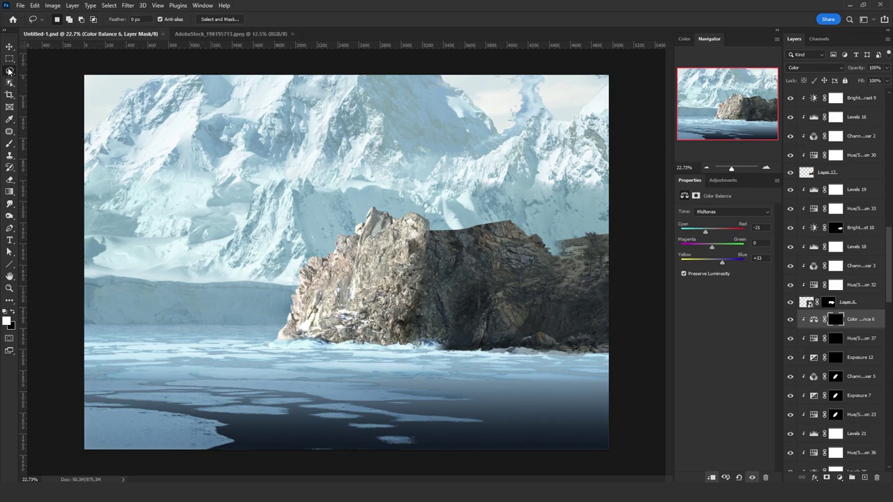
Step: Add a clipped Exposure adjustment to the Layer 17 rock and place it on top of that rock's clipped adjustments
{"action": "left_click", "coordinate": [9, 47]}
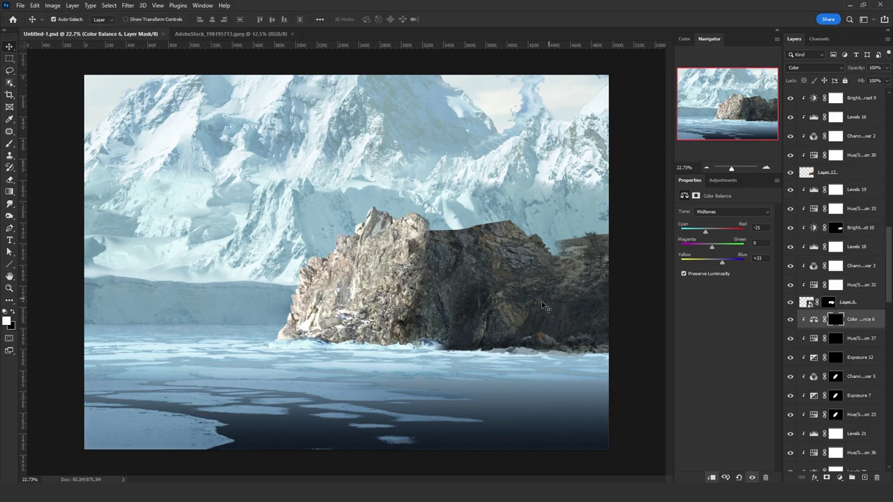
{"action": "left_click", "coordinate": [544, 324]}
{"action": "left_click", "coordinate": [791, 172]}
{"action": "left_click", "coordinate": [790, 173]}
{"action": "scroll", "coordinate": [861, 412], "scroll_direction": "up", "scroll_amount": 4}
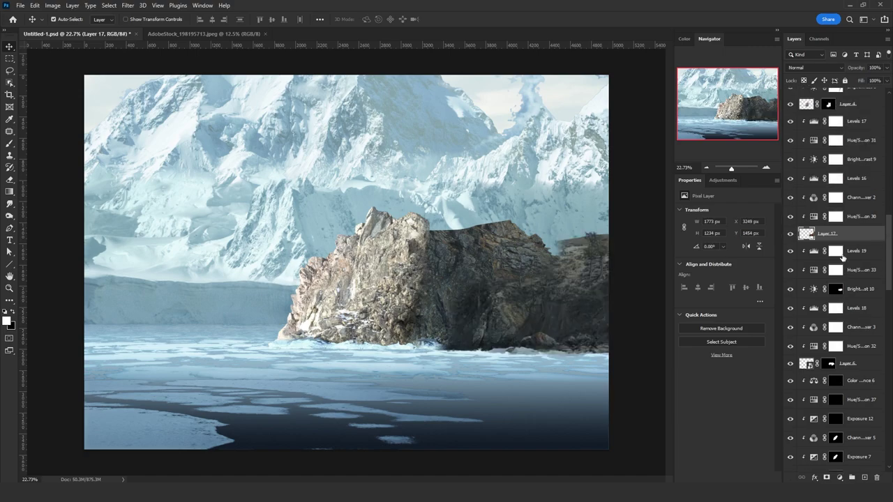
{"action": "left_click", "coordinate": [839, 478]}
{"action": "left_click", "coordinate": [840, 370]}
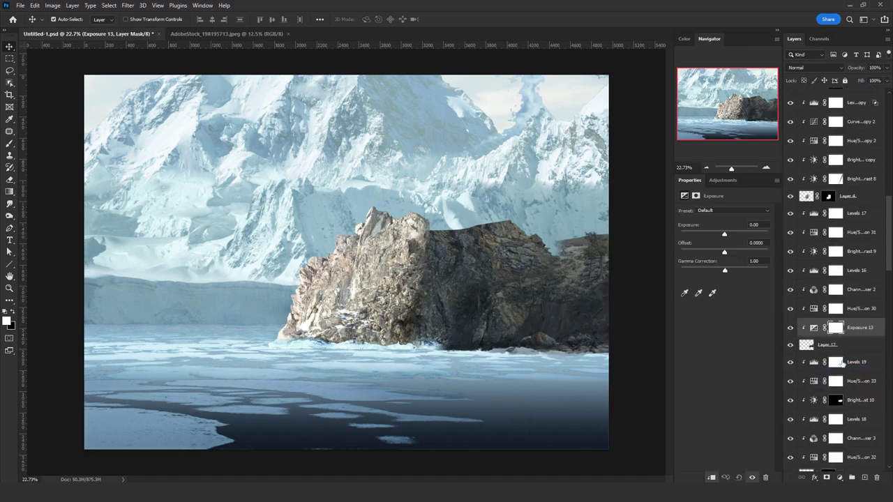
{"action": "left_click_drag", "start_coordinate": [856, 334], "coordinate": [852, 213]}
Step: Set Exposure 13 to +3.24 with Gamma Correction 0.93, and invert its mask to black
{"action": "left_click_drag", "start_coordinate": [728, 233], "coordinate": [745, 234]}
{"action": "left_click_drag", "start_coordinate": [724, 270], "coordinate": [727, 271]}
{"action": "key", "text": "ctrl+i"}
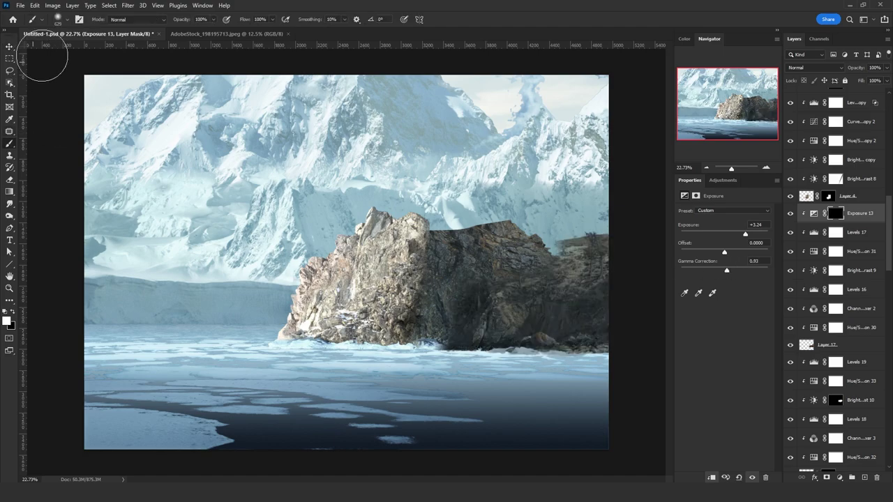
Step: Paint light onto the lower face of the shaded rock in Exposure 13's mask, using a flattened brush tip angled at 53°
{"action": "key", "text": "b"}
{"action": "right_click", "coordinate": [42, 54]}
{"action": "left_click_drag", "start_coordinate": [35, 60], "coordinate": [31, 56]}
{"action": "mouse_move", "coordinate": [473, 329]}
{"action": "left_mouse_down"}
{"action": "mouse_move", "coordinate": [498, 330]}
{"action": "mouse_move", "coordinate": [466, 305]}
{"action": "left_mouse_up"}
{"action": "right_click", "coordinate": [537, 368], "text": "alt"}
{"action": "key", "text": "x"}
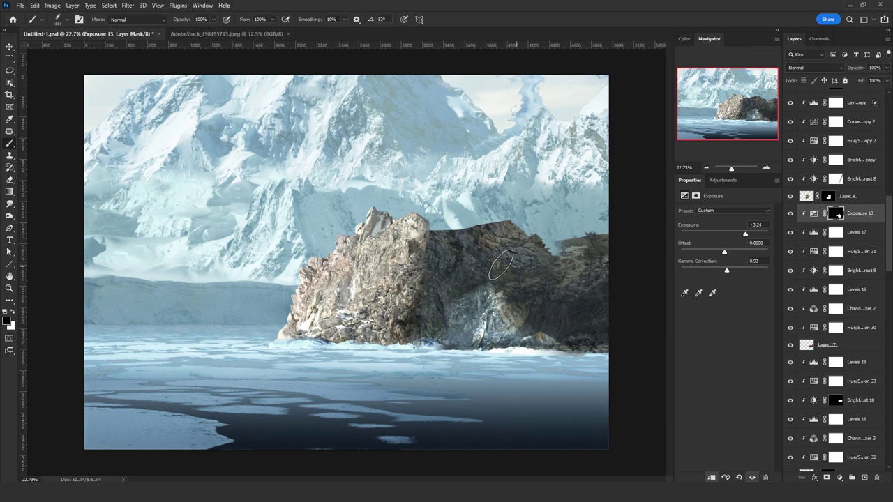
Step: Add a clipped Channel Mixer above Exposure 13, copy the painted mask onto it, and set its blend mode to Color
{"action": "left_click", "coordinate": [840, 477]}
{"action": "left_click", "coordinate": [842, 419]}
{"action": "left_click_drag", "start_coordinate": [837, 233], "coordinate": [840, 215], "text": "alt"}
{"action": "key", "text": "Return"}
{"action": "left_click", "coordinate": [814, 67]}
{"action": "left_click", "coordinate": [798, 285]}
Step: Set Channel Mixer 6's Red output to Red +120 and Blue -7, and switch to the Blue output channel
{"action": "left_click", "coordinate": [814, 214]}
{"action": "left_click_drag", "start_coordinate": [754, 246], "coordinate": [729, 244]}
{"action": "type", "text": "120"}
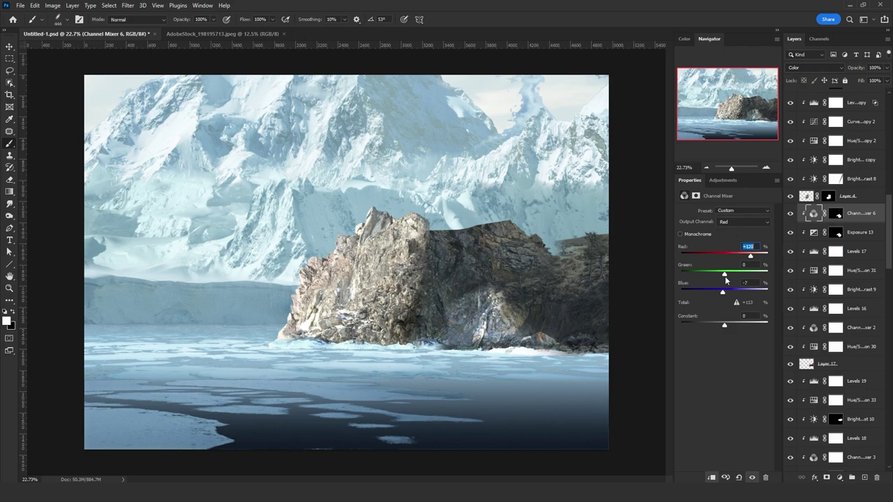
{"action": "left_click", "coordinate": [743, 222]}
{"action": "left_click", "coordinate": [732, 244]}
Step: Try limiting Exposure 13 by tone with Blend If on This Layer's black slider, and restore the full 0 to 255 range
{"action": "left_click", "coordinate": [834, 233]}
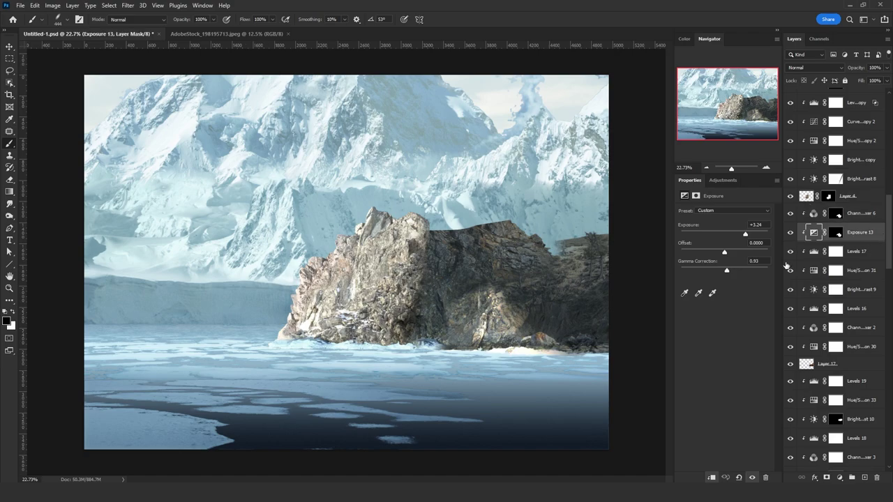
{"action": "double_click", "coordinate": [875, 232]}
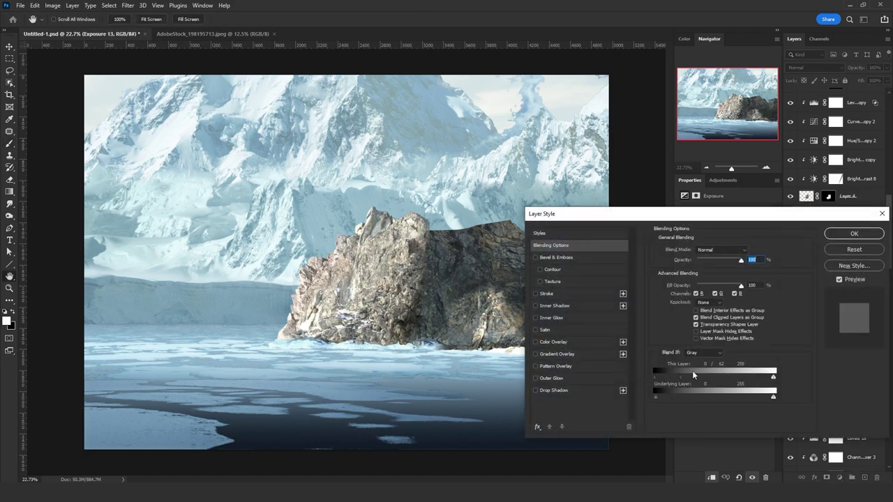
{"action": "left_click_drag", "start_coordinate": [692, 372], "coordinate": [653, 374]}
{"action": "mouse_move", "coordinate": [772, 378]}
{"action": "left_mouse_down"}
{"action": "mouse_move", "coordinate": [728, 378]}
{"action": "mouse_move", "coordinate": [773, 380]}
{"action": "left_mouse_up"}
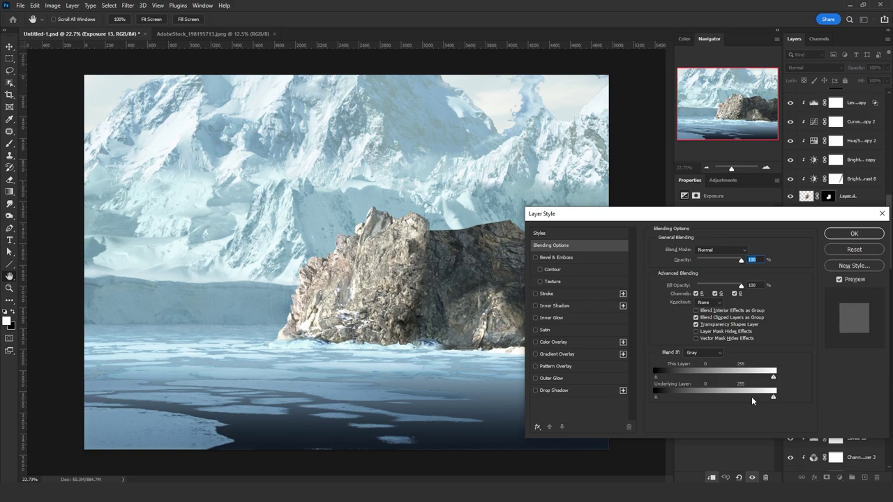
{"action": "left_click", "coordinate": [853, 234]}
Step: Set the Gradient tool's mode to Normal and replace Channel Mixer 6's mask with a copy of Exposure 13's mask
{"action": "left_click", "coordinate": [207, 19]}
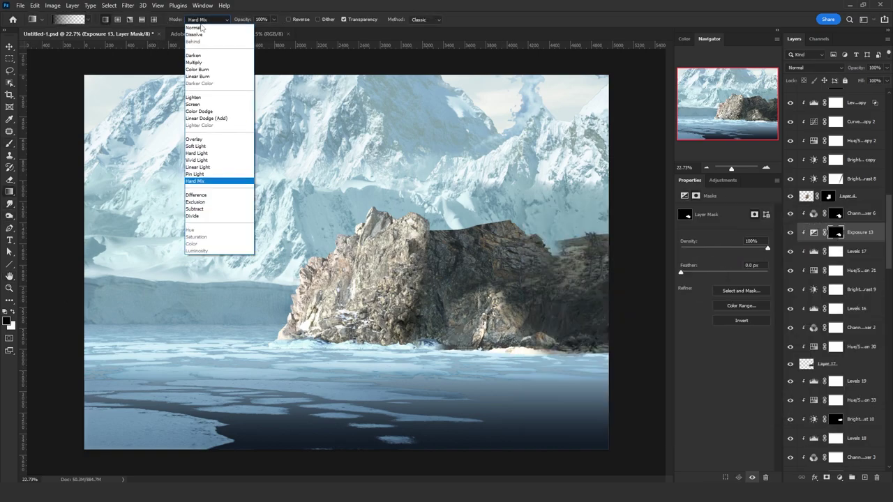
{"action": "left_click", "coordinate": [199, 27]}
{"action": "left_click_drag", "start_coordinate": [833, 218], "coordinate": [835, 214]}
{"action": "left_click", "coordinate": [405, 184]}
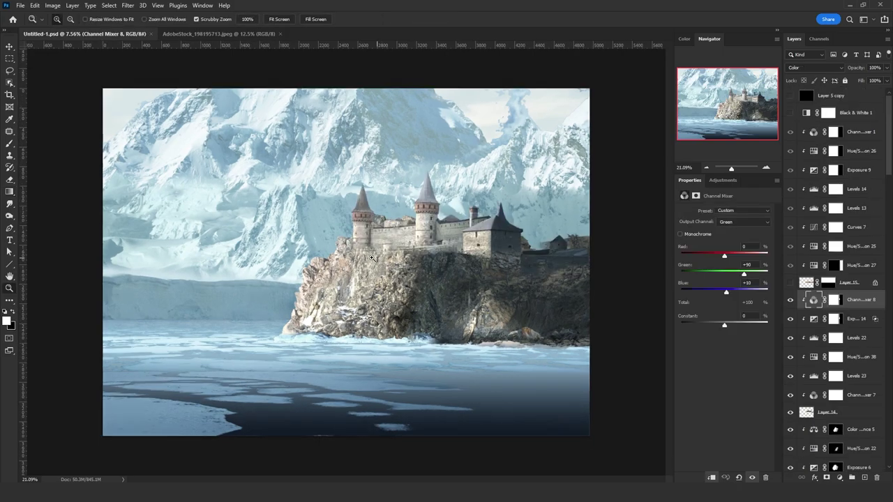
Step: Compare the castle layer, Layer 14, hidden and shown, and add a layer mask to it
{"action": "left_click_drag", "start_coordinate": [372, 257], "coordinate": [420, 244]}
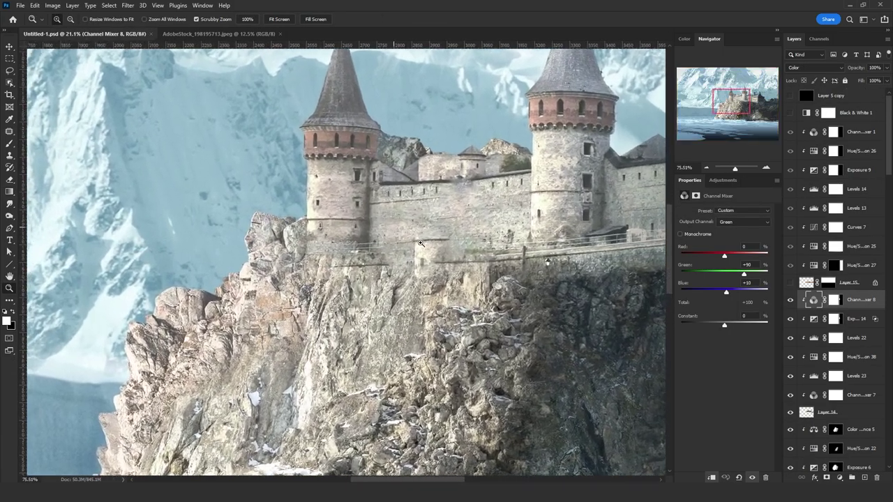
{"action": "left_click", "coordinate": [10, 83]}
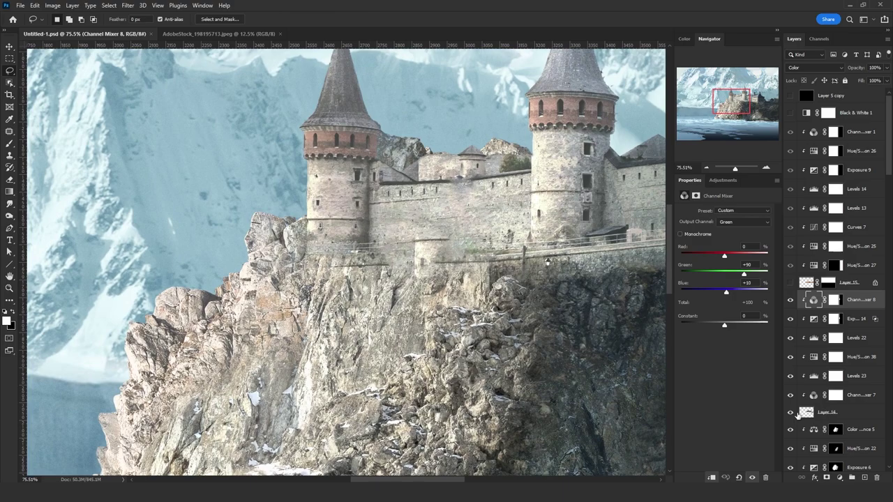
{"action": "left_click", "coordinate": [834, 396]}
{"action": "left_click", "coordinate": [831, 415]}
{"action": "left_click", "coordinate": [790, 412], "text": "alt"}
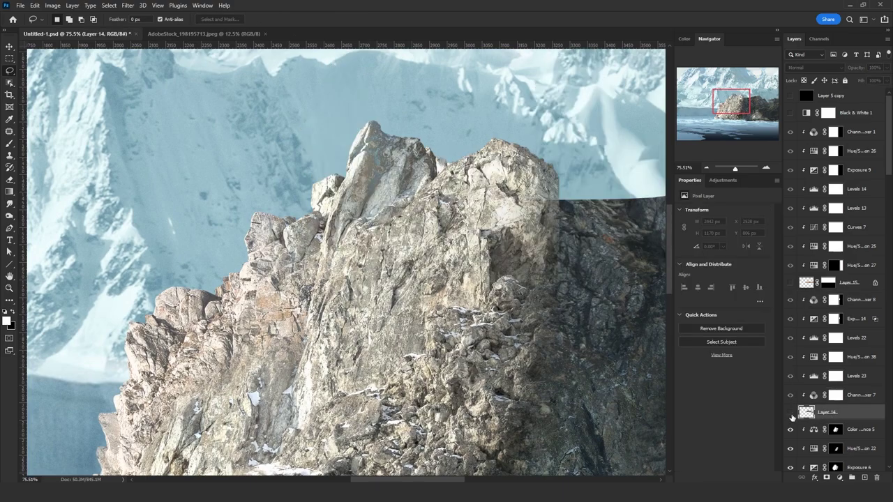
{"action": "left_click", "coordinate": [790, 412], "text": "alt"}
{"action": "left_click", "coordinate": [826, 477]}
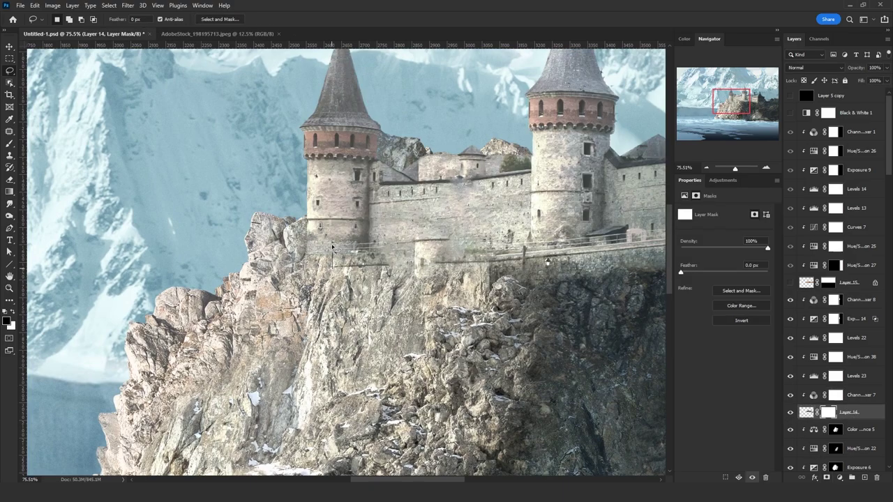
Step: Mask out jagged lassoed pieces of the castle layer beneath the wall between the two round towers, letting the rock show through
{"action": "mouse_move", "coordinate": [328, 243]}
{"action": "left_mouse_down"}
{"action": "mouse_move", "coordinate": [319, 280]}
{"action": "mouse_move", "coordinate": [251, 250]}
{"action": "mouse_move", "coordinate": [105, 316]}
{"action": "mouse_move", "coordinate": [341, 267]}
{"action": "mouse_move", "coordinate": [305, 261]}
{"action": "mouse_move", "coordinate": [313, 241]}
{"action": "mouse_move", "coordinate": [322, 254]}
{"action": "mouse_move", "coordinate": [314, 278]}
{"action": "mouse_move", "coordinate": [302, 271]}
{"action": "mouse_move", "coordinate": [307, 246]}
{"action": "mouse_move", "coordinate": [306, 277]}
{"action": "mouse_move", "coordinate": [327, 282]}
{"action": "left_mouse_up"}
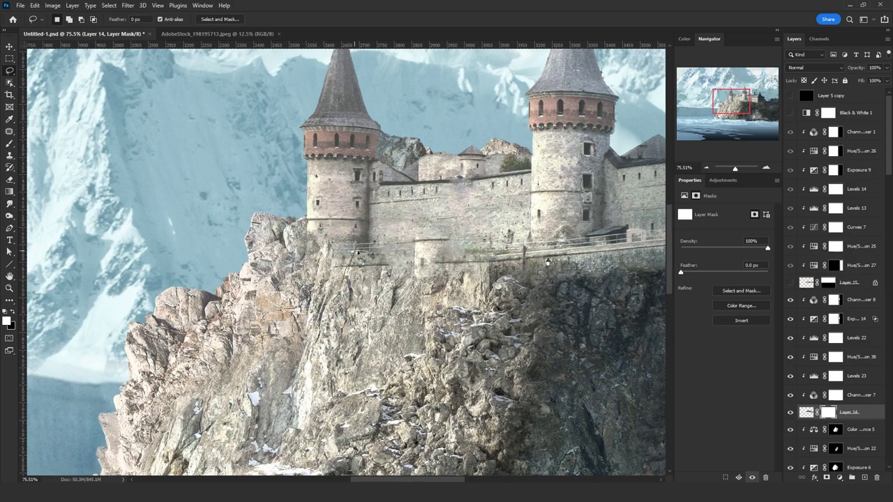
{"action": "left_click_drag", "start_coordinate": [363, 264], "coordinate": [369, 284]}
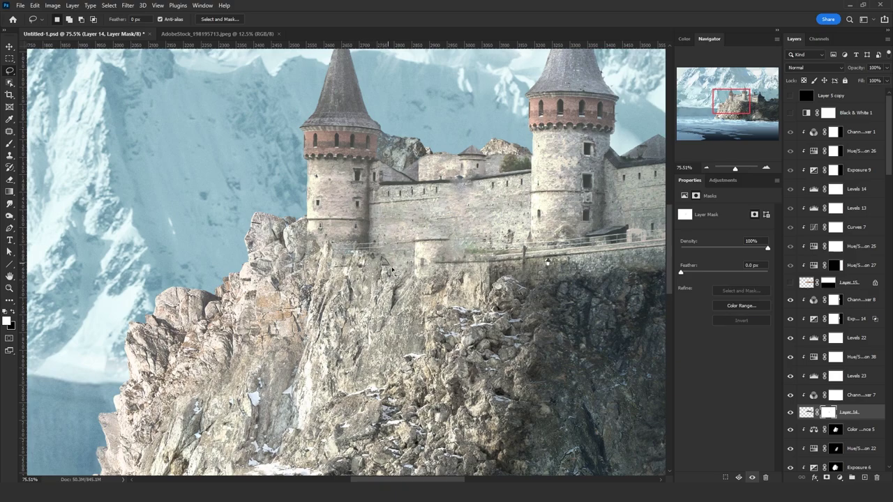
{"action": "key", "text": "Delete"}
{"action": "key", "text": "ctrl+d"}
{"action": "mouse_move", "coordinate": [391, 269]}
{"action": "left_mouse_down"}
{"action": "mouse_move", "coordinate": [408, 254]}
{"action": "mouse_move", "coordinate": [411, 289]}
{"action": "mouse_move", "coordinate": [423, 256]}
{"action": "mouse_move", "coordinate": [440, 264]}
{"action": "mouse_move", "coordinate": [441, 302]}
{"action": "mouse_move", "coordinate": [471, 274]}
{"action": "mouse_move", "coordinate": [466, 256]}
{"action": "mouse_move", "coordinate": [475, 263]}
{"action": "mouse_move", "coordinate": [469, 310]}
{"action": "mouse_move", "coordinate": [482, 253]}
{"action": "mouse_move", "coordinate": [491, 264]}
{"action": "mouse_move", "coordinate": [481, 305]}
{"action": "mouse_move", "coordinate": [526, 277]}
{"action": "mouse_move", "coordinate": [518, 265]}
{"action": "mouse_move", "coordinate": [526, 284]}
{"action": "mouse_move", "coordinate": [569, 274]}
{"action": "mouse_move", "coordinate": [536, 300]}
{"action": "mouse_move", "coordinate": [498, 296]}
{"action": "left_mouse_up"}
{"action": "key", "text": "Delete"}
{"action": "key", "text": "ctrl+d"}
{"action": "key", "text": "Delete"}
{"action": "key", "text": "ctrl+d"}
{"action": "key", "text": "Delete"}
{"action": "key", "text": "ctrl+d"}
{"action": "key", "text": "Delete"}
{"action": "key", "text": "ctrl+d"}
{"action": "key", "text": "Delete"}
{"action": "key", "text": "ctrl+d"}
{"action": "key", "text": "Delete"}
{"action": "key", "text": "ctrl+d"}
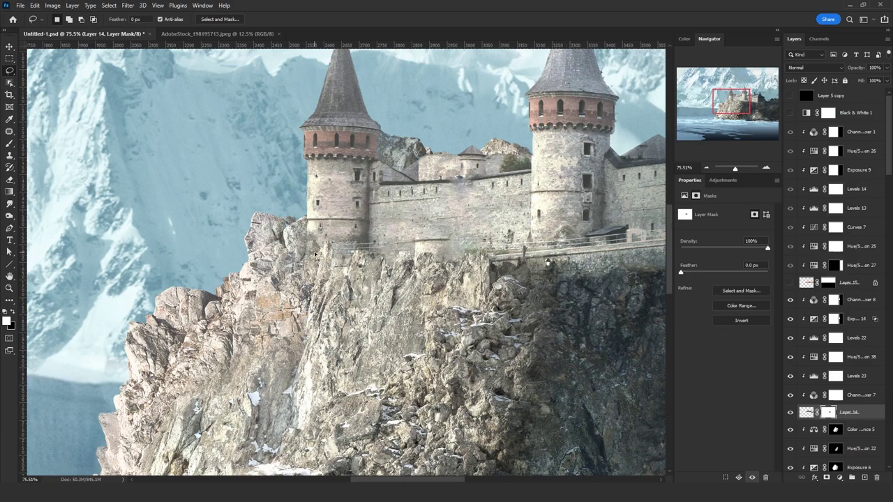
Step: Mask out small lassoed pieces at the foot of the leftmost tower to blend it into the rock
{"action": "key", "text": "Delete"}
{"action": "key", "text": "ctrl+d"}
{"action": "mouse_move", "coordinate": [322, 253]}
{"action": "left_mouse_down"}
{"action": "mouse_move", "coordinate": [304, 269]}
{"action": "mouse_move", "coordinate": [310, 229]}
{"action": "left_mouse_up"}
{"action": "key", "text": "Delete"}
{"action": "key", "text": "ctrl+d"}
Step: Mask out irregular lassoed pieces of the castle layer below the walkway and toward the square tower, blending the base into the dark rock
{"action": "scroll", "coordinate": [277, 256], "scroll_direction": "down", "scroll_amount": 1}
{"action": "scroll", "coordinate": [277, 256], "scroll_direction": "down", "scroll_amount": 6}
{"action": "scroll", "coordinate": [444, 252], "scroll_direction": "up", "scroll_amount": 7}
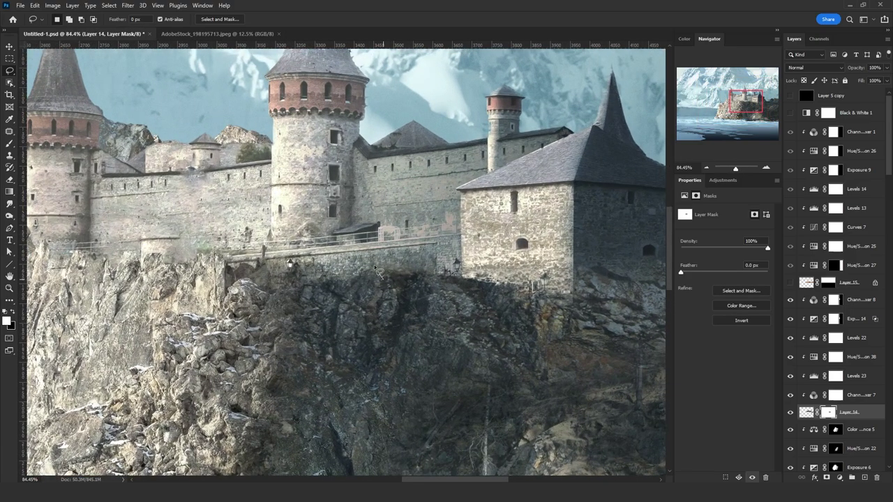
{"action": "left_click_drag", "start_coordinate": [307, 286], "coordinate": [325, 291]}
{"action": "key", "text": "Delete"}
{"action": "key", "text": "ctrl+d"}
{"action": "left_click_drag", "start_coordinate": [355, 266], "coordinate": [292, 271]}
{"action": "key", "text": "Delete"}
{"action": "key", "text": "ctrl+d"}
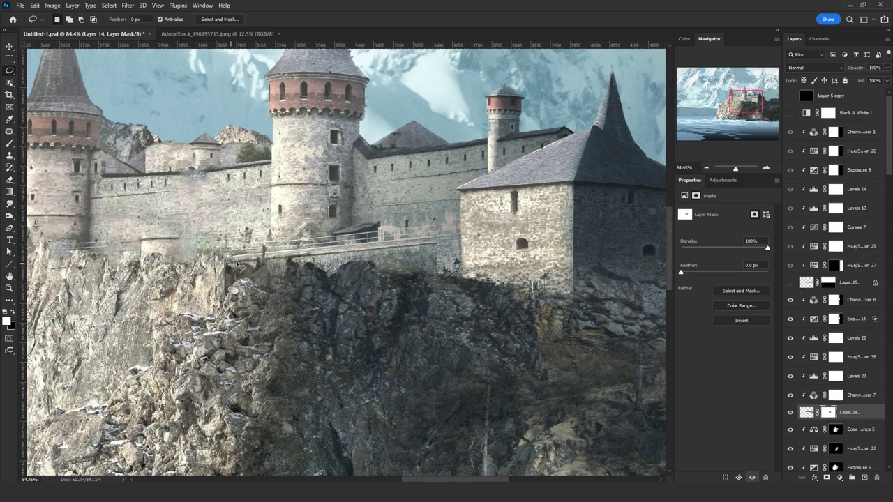
{"action": "left_click_drag", "start_coordinate": [237, 263], "coordinate": [248, 268]}
{"action": "key", "text": "Delete"}
{"action": "key", "text": "ctrl+d"}
{"action": "mouse_move", "coordinate": [372, 266]}
{"action": "left_mouse_down"}
{"action": "mouse_move", "coordinate": [433, 279]}
{"action": "mouse_move", "coordinate": [426, 272]}
{"action": "mouse_move", "coordinate": [445, 290]}
{"action": "mouse_move", "coordinate": [387, 284]}
{"action": "mouse_move", "coordinate": [469, 302]}
{"action": "mouse_move", "coordinate": [489, 296]}
{"action": "mouse_move", "coordinate": [555, 309]}
{"action": "mouse_move", "coordinate": [546, 279]}
{"action": "mouse_move", "coordinate": [564, 290]}
{"action": "mouse_move", "coordinate": [582, 303]}
{"action": "left_mouse_up"}
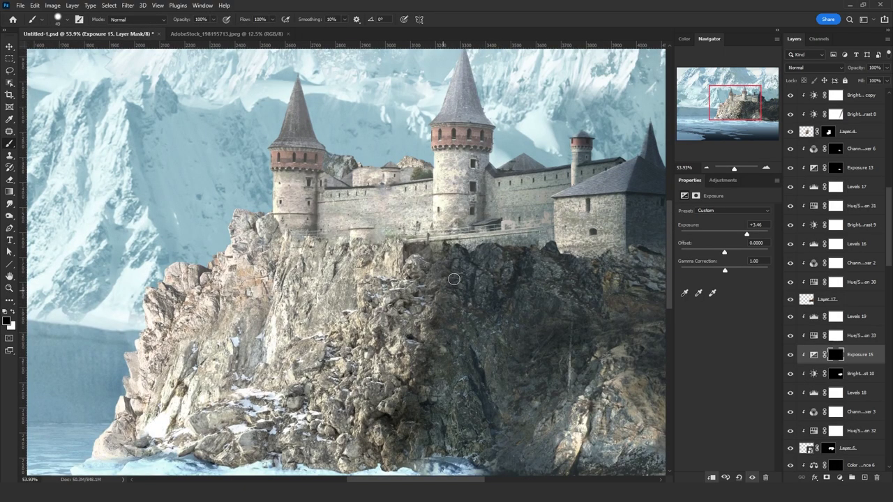
Step: Paint white strokes in Exposure 15's mask to brighten the shaded rock face just below the castle wall
{"action": "key", "text": "x"}
{"action": "mouse_move", "coordinate": [457, 286]}
{"action": "left_mouse_down"}
{"action": "mouse_move", "coordinate": [448, 316]}
{"action": "mouse_move", "coordinate": [493, 199]}
{"action": "mouse_move", "coordinate": [507, 112]}
{"action": "mouse_move", "coordinate": [457, 263]}
{"action": "mouse_move", "coordinate": [459, 252]}
{"action": "mouse_move", "coordinate": [462, 293]}
{"action": "mouse_move", "coordinate": [475, 295]}
{"action": "mouse_move", "coordinate": [480, 280]}
{"action": "mouse_move", "coordinate": [470, 346]}
{"action": "mouse_move", "coordinate": [483, 314]}
{"action": "mouse_move", "coordinate": [468, 348]}
{"action": "left_mouse_up"}
{"action": "mouse_move", "coordinate": [490, 263]}
{"action": "left_mouse_down"}
{"action": "mouse_move", "coordinate": [540, 251]}
{"action": "mouse_move", "coordinate": [550, 238]}
{"action": "mouse_move", "coordinate": [544, 251]}
{"action": "mouse_move", "coordinate": [591, 254]}
{"action": "mouse_move", "coordinate": [614, 244]}
{"action": "mouse_move", "coordinate": [608, 253]}
{"action": "mouse_move", "coordinate": [623, 254]}
{"action": "mouse_move", "coordinate": [600, 254]}
{"action": "mouse_move", "coordinate": [609, 247]}
{"action": "mouse_move", "coordinate": [617, 255]}
{"action": "mouse_move", "coordinate": [637, 237]}
{"action": "mouse_move", "coordinate": [598, 269]}
{"action": "left_mouse_up"}
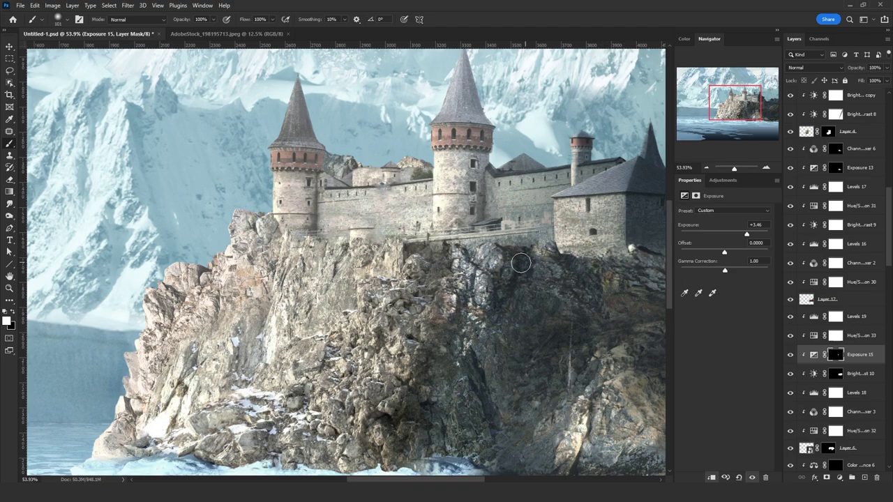
{"action": "mouse_move", "coordinate": [517, 268]}
{"action": "left_mouse_down"}
{"action": "mouse_move", "coordinate": [536, 271]}
{"action": "mouse_move", "coordinate": [526, 267]}
{"action": "left_mouse_up"}
{"action": "scroll", "coordinate": [534, 280], "scroll_direction": "down", "scroll_amount": 5}
{"action": "scroll", "coordinate": [565, 263], "scroll_direction": "up", "scroll_amount": 3}
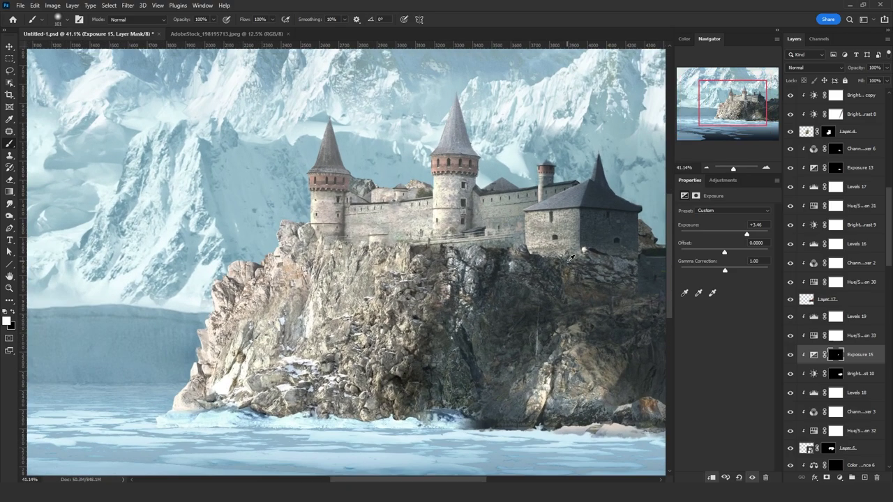
Step: Add a clipped Channel Mixer above Exposure 15, copy Exposure 15's mask onto it, and set its blend mode to Color
{"action": "left_click", "coordinate": [837, 477]}
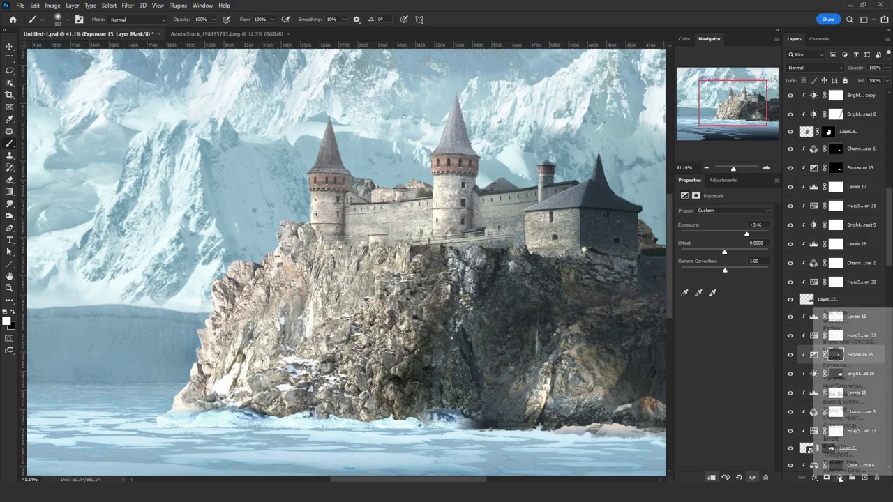
{"action": "left_click", "coordinate": [847, 423]}
{"action": "left_click_drag", "start_coordinate": [837, 377], "coordinate": [836, 355], "text": "alt"}
{"action": "key", "text": "Return"}
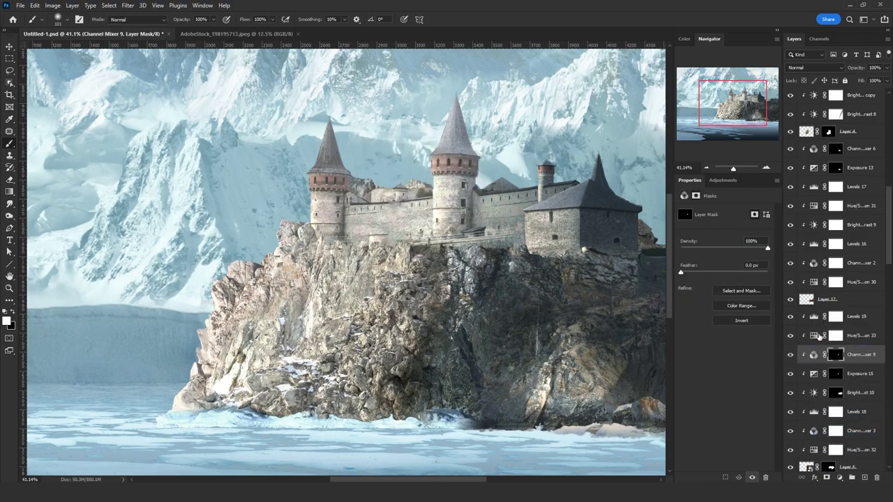
{"action": "left_click", "coordinate": [814, 354]}
{"action": "left_click", "coordinate": [814, 68]}
{"action": "left_click", "coordinate": [797, 285]}
Step: Warm the brightened rock with Channel Mixer 9: set the Blue output to Green -18 and Blue +80, and fine-tune red in the Red output
{"action": "left_click", "coordinate": [749, 265]}
{"action": "left_click", "coordinate": [743, 222]}
{"action": "left_click", "coordinate": [732, 229]}
{"action": "left_click_drag", "start_coordinate": [745, 256], "coordinate": [747, 257]}
{"action": "left_click", "coordinate": [740, 223]}
{"action": "left_click", "coordinate": [739, 245]}
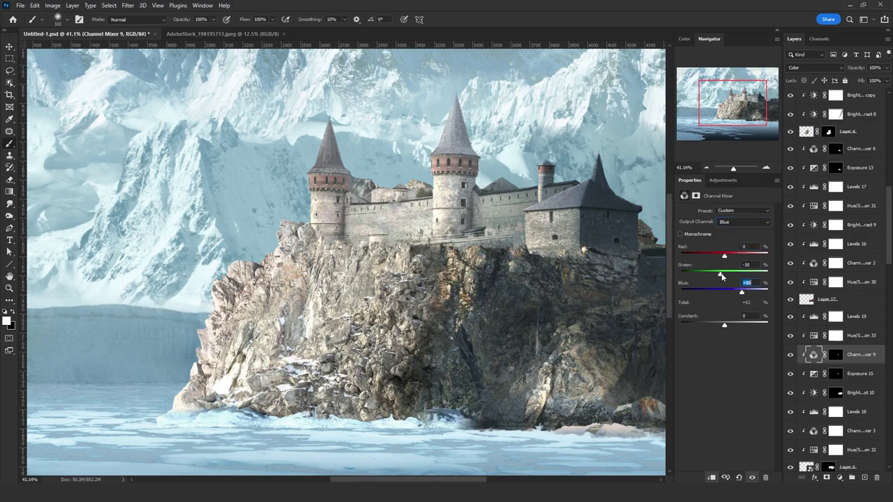
{"action": "left_click", "coordinate": [741, 222]}
{"action": "left_click", "coordinate": [741, 231]}
{"action": "left_click_drag", "start_coordinate": [750, 256], "coordinate": [748, 256]}
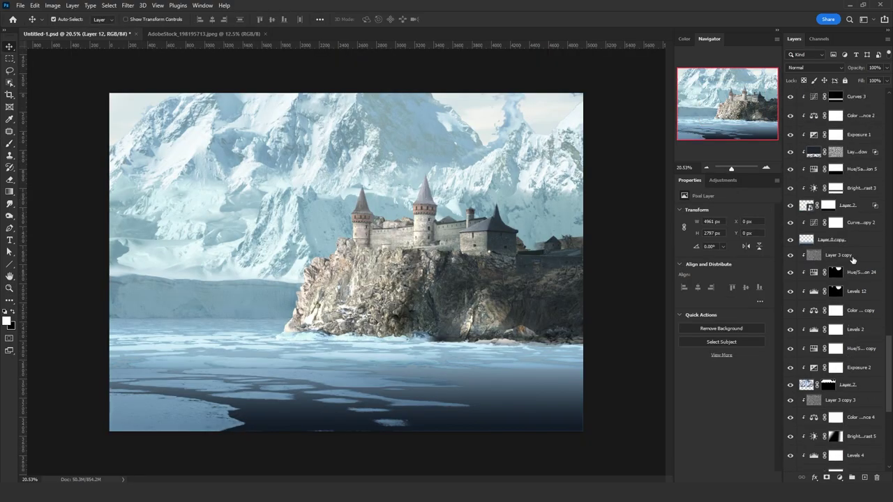
Step: Duplicate the mountain background layers with their adjustments above the water's Curves layer, and merge the copies into one layer
{"action": "left_click", "coordinate": [857, 258], "text": "shift"}
{"action": "left_click_drag", "start_coordinate": [865, 256], "coordinate": [864, 217]}
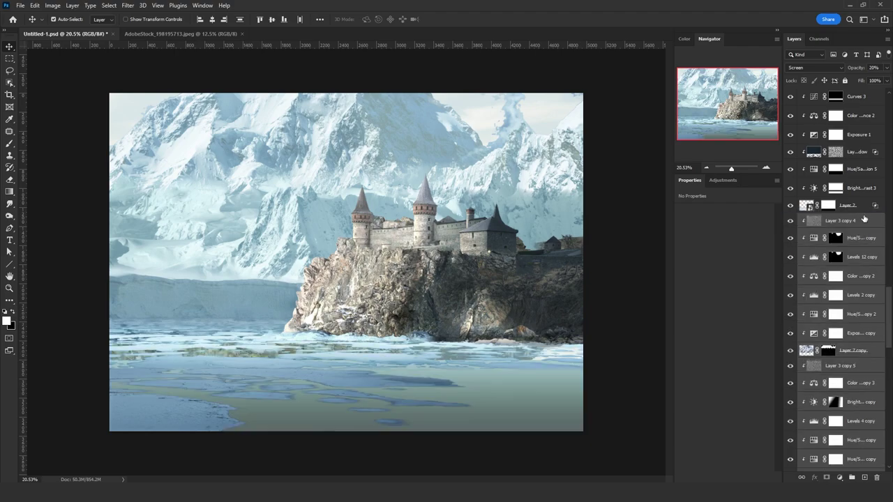
{"action": "key", "text": "ctrl+e"}
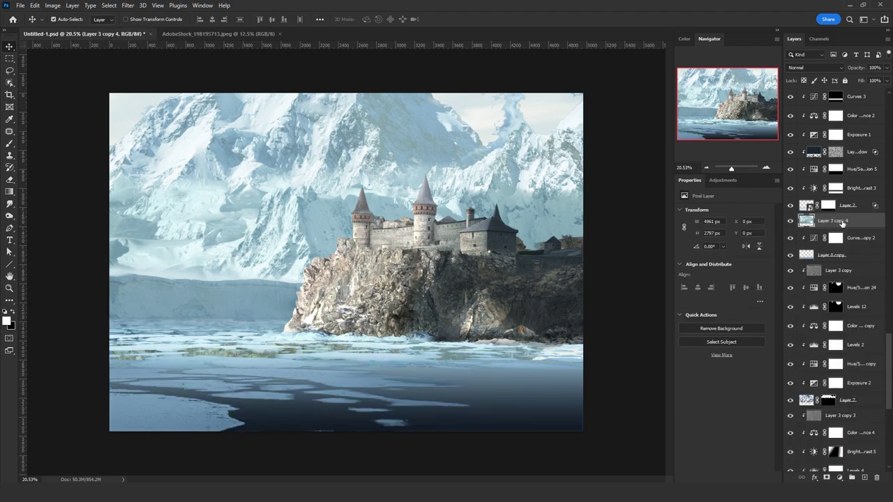
Step: Flip the merged mountain copy vertically, move it down over the water and squash it to about 49% height, reaching the canvas's lower edge
{"action": "key", "text": "ctrl+t"}
{"action": "right_click", "coordinate": [450, 311]}
{"action": "left_click", "coordinate": [481, 302]}
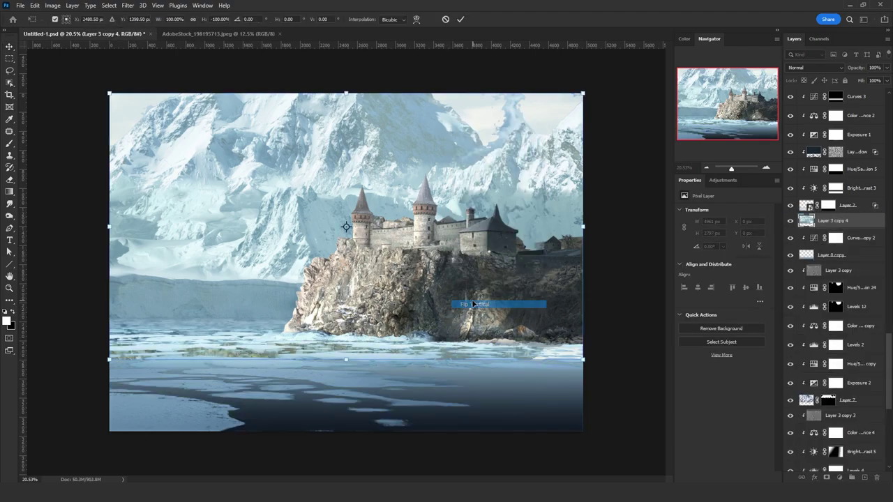
{"action": "left_click_drag", "start_coordinate": [456, 327], "coordinate": [457, 347]}
{"action": "left_click_drag", "start_coordinate": [346, 164], "coordinate": [347, 300]}
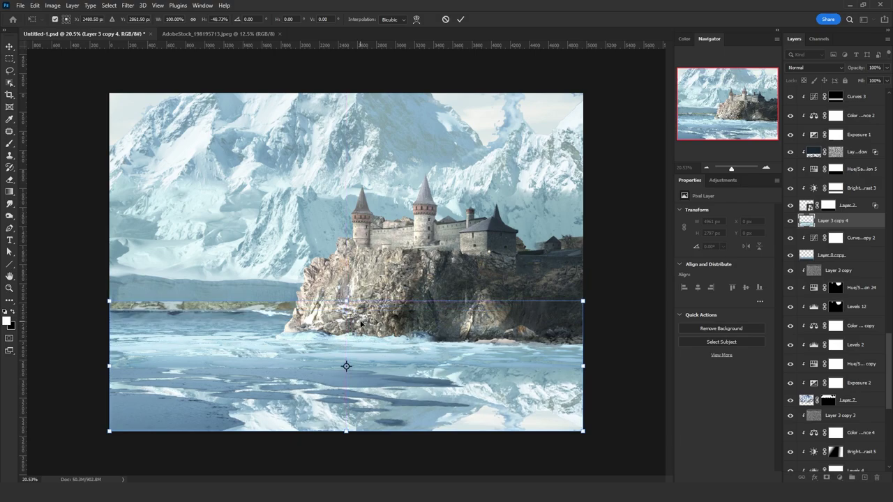
{"action": "key", "text": "Return"}
Step: Delete the strip of the reflection layer above the waterline with a rectangular selection, and deselect
{"action": "left_click", "coordinate": [10, 59]}
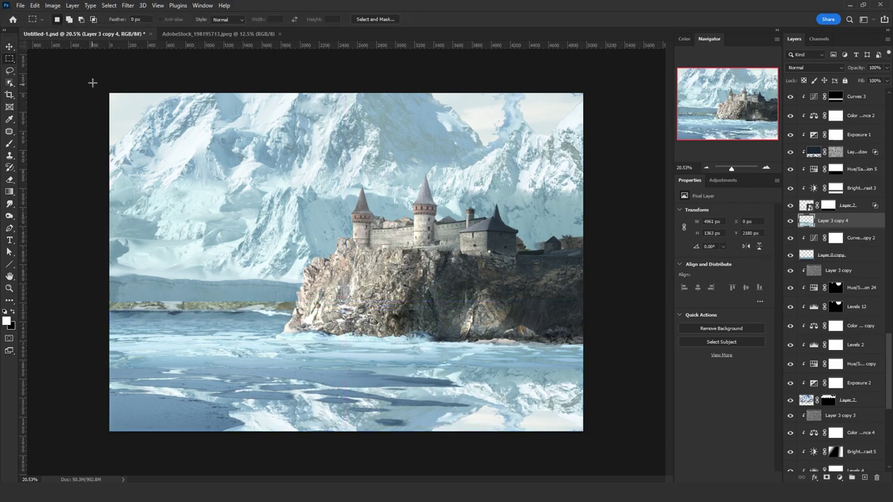
{"action": "left_click_drag", "start_coordinate": [92, 82], "coordinate": [621, 313]}
{"action": "key", "text": "Delete"}
{"action": "key", "text": "ctrl+d"}
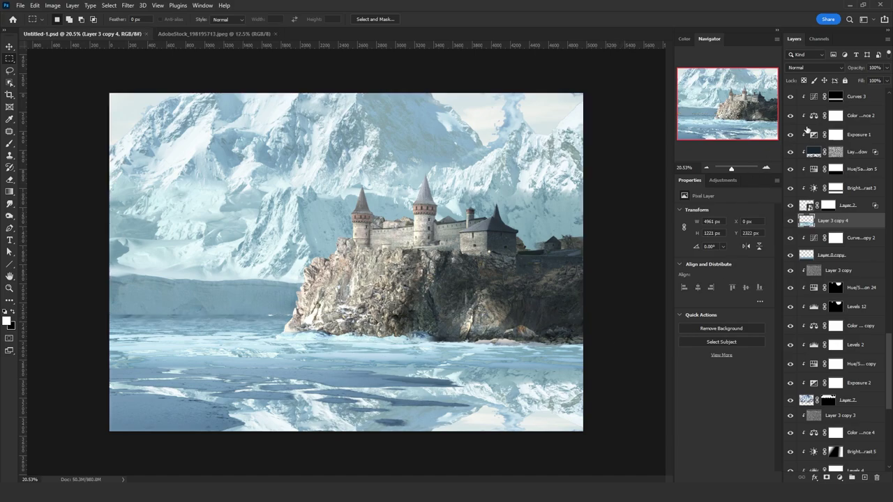
Step: Lock the reflection layer's transparent pixels and apply Motion Blur to streak it horizontally
{"action": "left_click", "coordinate": [127, 4]}
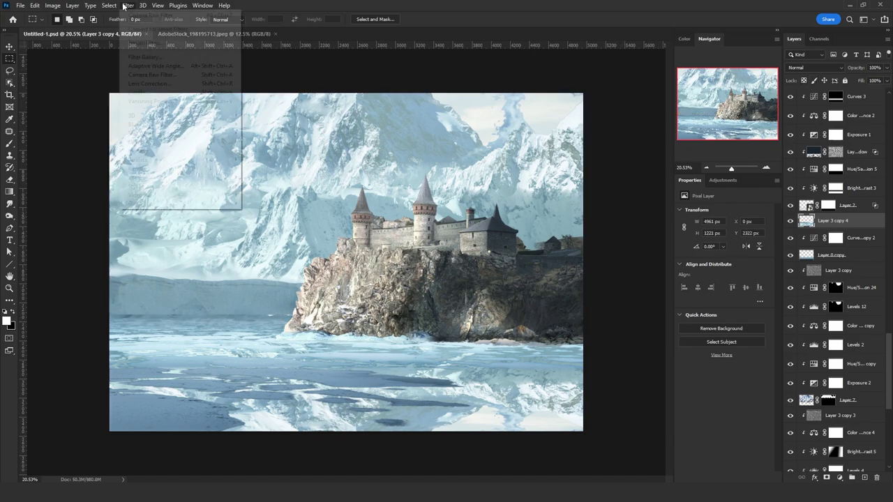
{"action": "key", "text": "Escape"}
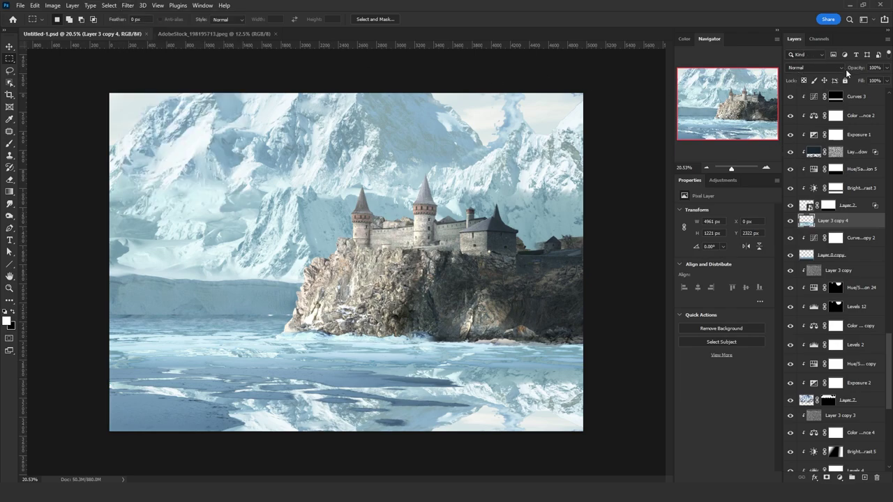
{"action": "left_click", "coordinate": [803, 81]}
{"action": "left_click", "coordinate": [128, 5]}
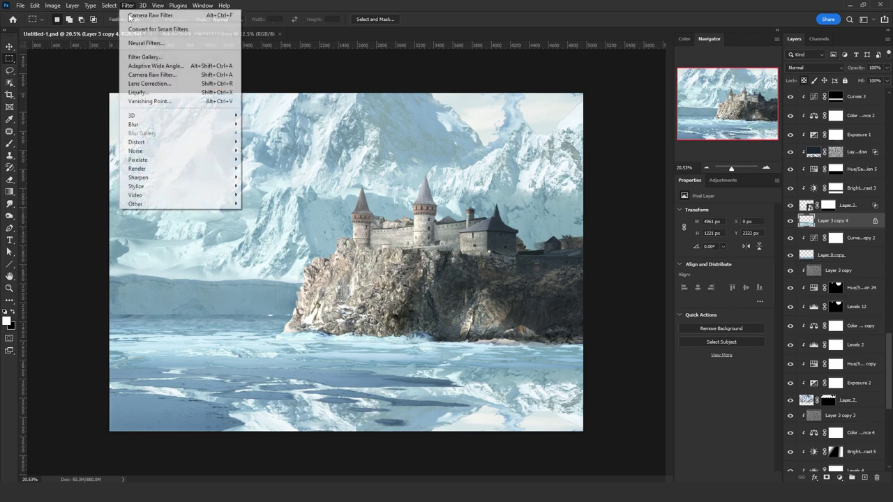
{"action": "mouse_move", "coordinate": [204, 124]}
{"action": "left_click", "coordinate": [263, 176]}
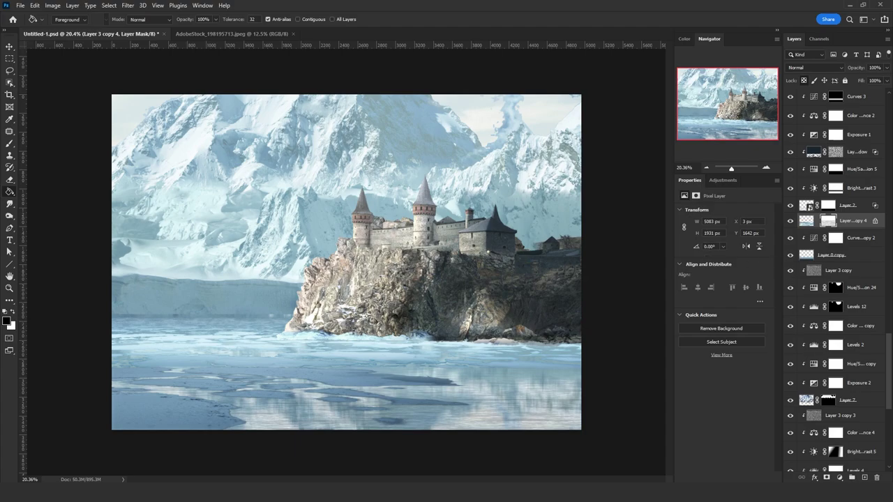
Step: Add a clipped Exposure adjustment above the reflection layer with Exposure -1.39 and Gamma Correction 0.44
{"action": "left_click", "coordinate": [852, 477]}
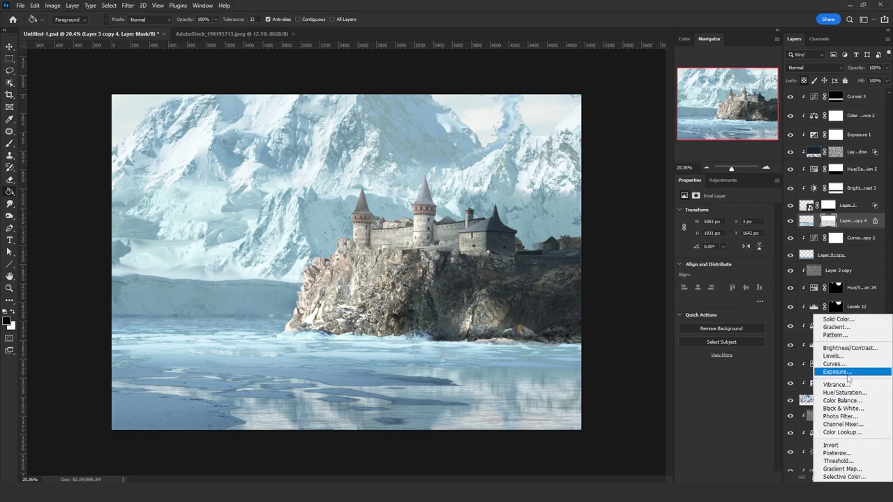
{"action": "left_click", "coordinate": [859, 373]}
{"action": "left_click_drag", "start_coordinate": [724, 234], "coordinate": [712, 235]}
{"action": "left_click_drag", "start_coordinate": [742, 270], "coordinate": [746, 271]}
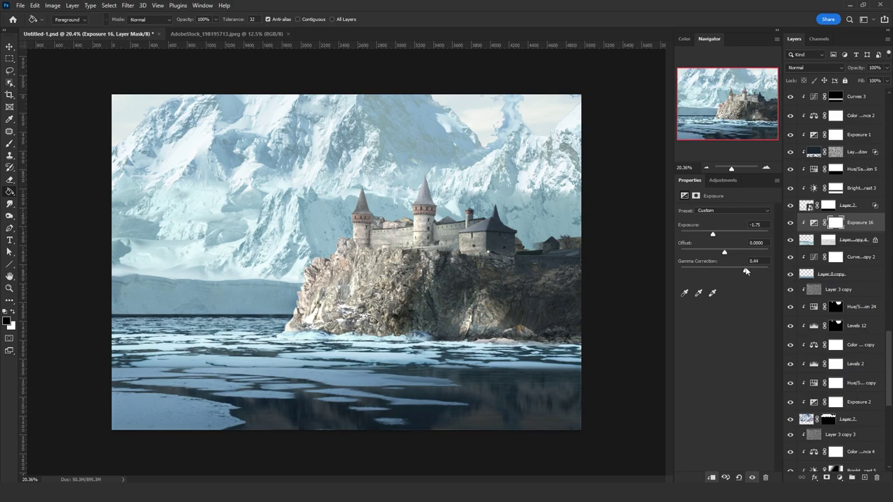
{"action": "mouse_move", "coordinate": [713, 234]}
{"action": "left_mouse_down"}
{"action": "mouse_move", "coordinate": [725, 235]}
{"action": "mouse_move", "coordinate": [714, 236]}
{"action": "left_mouse_up"}
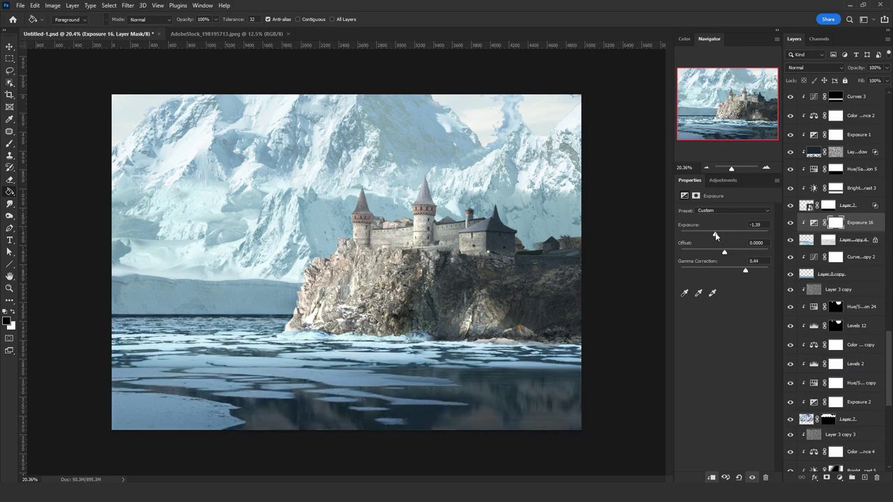
Step: Limit Exposure 16 to the foreground water with a black gradient in its mask, and set its Gamma Correction to 0.22
{"action": "right_click", "coordinate": [9, 191]}
{"action": "left_click", "coordinate": [49, 193]}
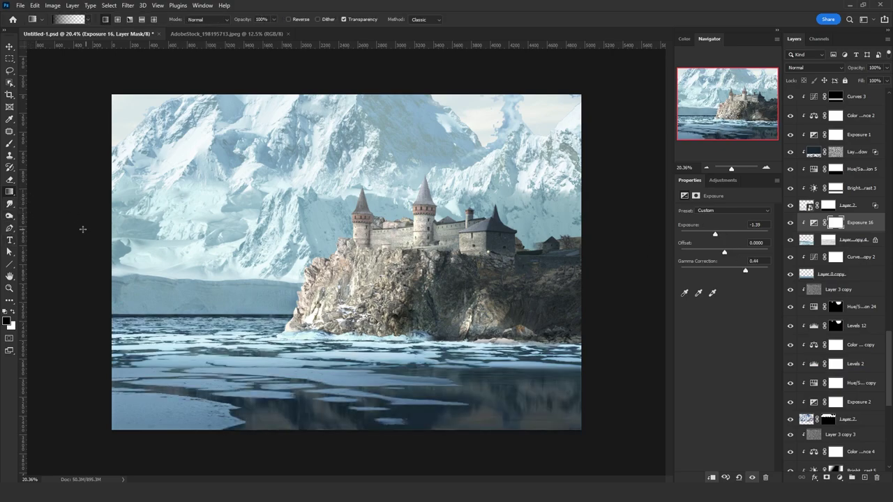
{"action": "left_click_drag", "start_coordinate": [325, 395], "coordinate": [325, 374]}
{"action": "left_click_drag", "start_coordinate": [748, 271], "coordinate": [755, 273]}
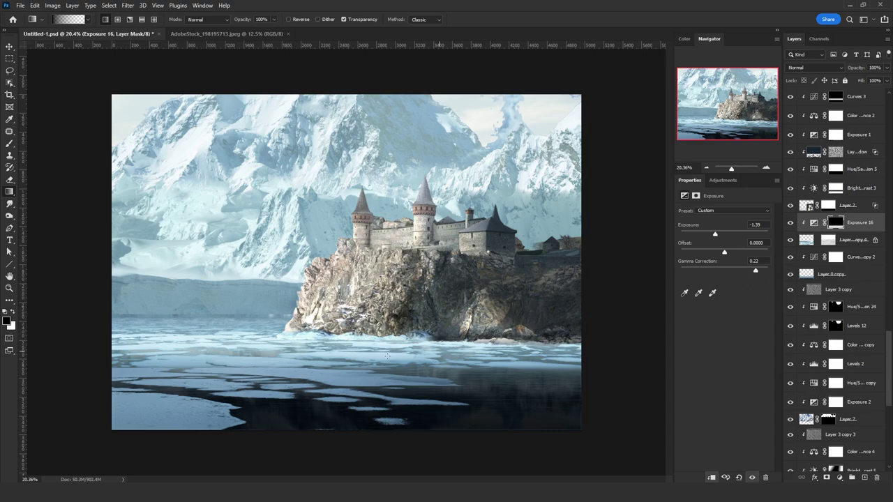
Step: Add a clipped Levels adjustment above Exposure 16, setting the Red midtones to 0.86 and raising the Blue midtones to about 1.2
{"action": "left_click", "coordinate": [846, 477]}
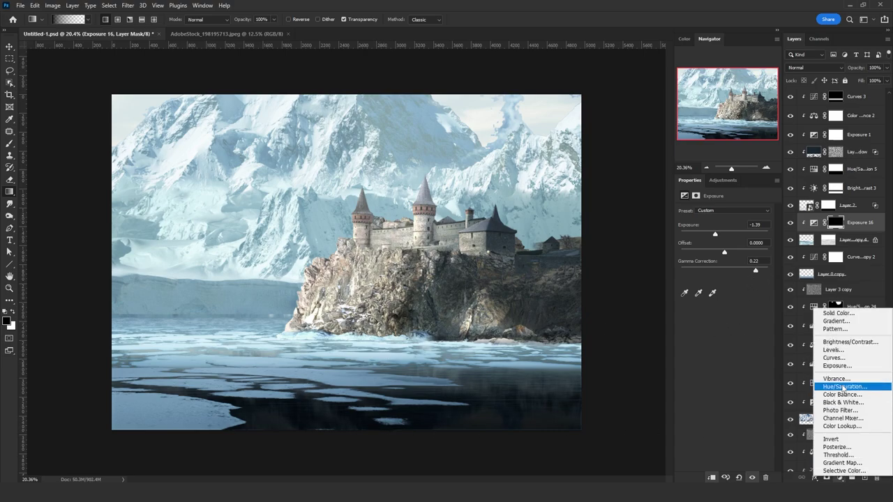
{"action": "left_click", "coordinate": [795, 357]}
{"action": "left_click", "coordinate": [853, 229], "text": "alt"}
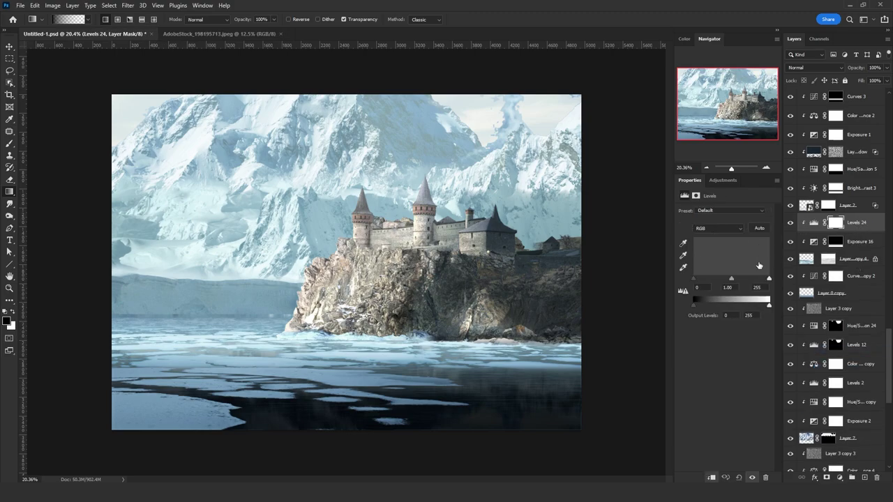
{"action": "left_click", "coordinate": [724, 229]}
{"action": "left_click", "coordinate": [724, 241]}
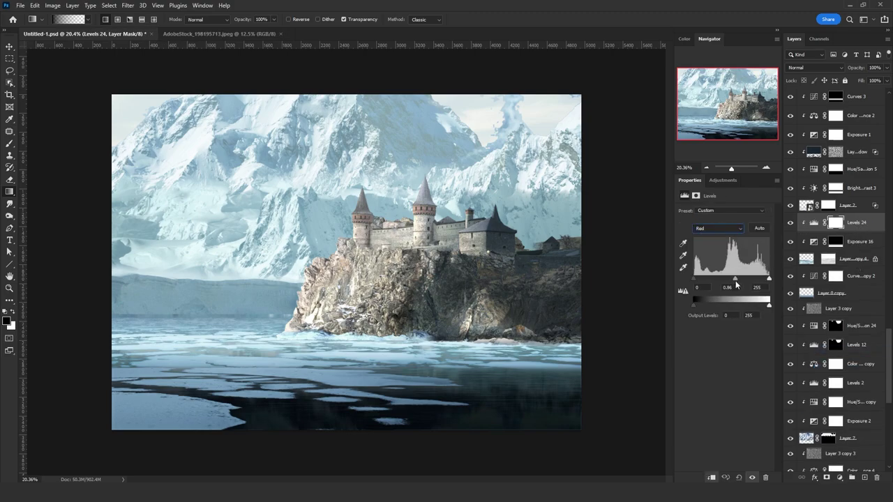
{"action": "left_click", "coordinate": [719, 228]}
{"action": "left_click", "coordinate": [706, 259]}
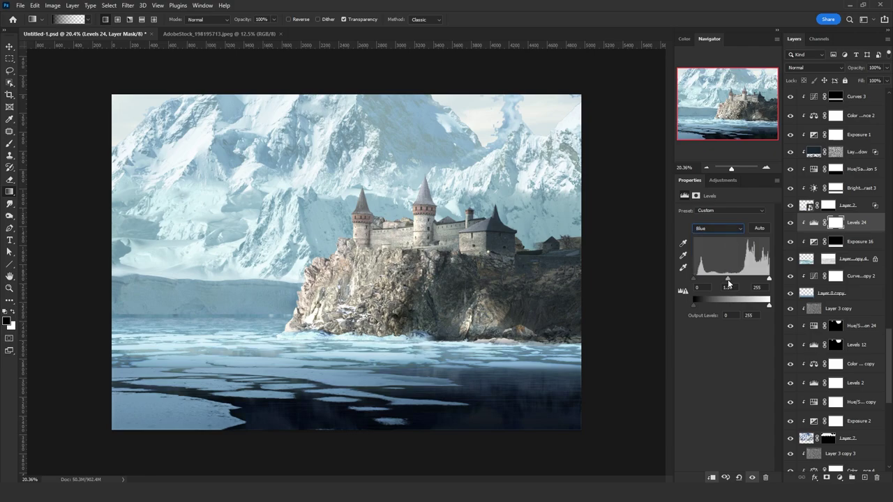
Step: Add a clipped Hue/Saturation adjustment above Levels 24 with Lightness +7, and reselect the reflection layer
{"action": "left_click", "coordinate": [847, 260]}
{"action": "left_click", "coordinate": [839, 477]}
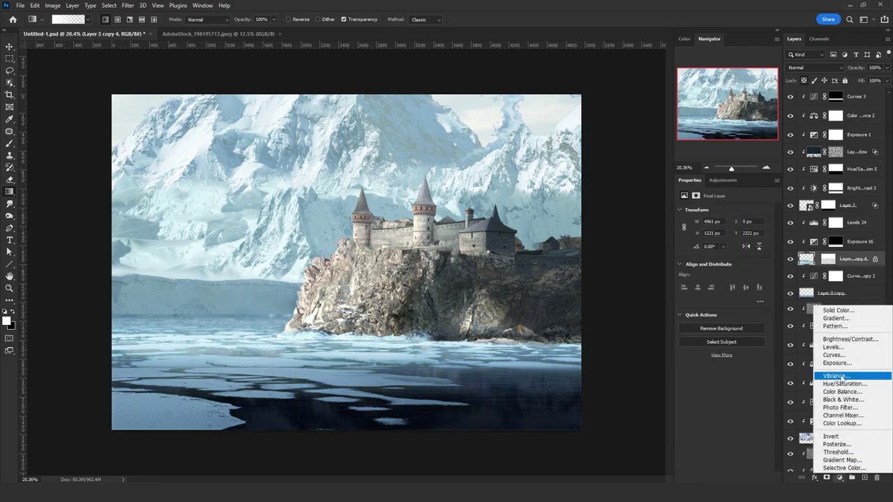
{"action": "left_click", "coordinate": [837, 379]}
{"action": "left_click_drag", "start_coordinate": [858, 261], "coordinate": [856, 222]}
{"action": "left_click_drag", "start_coordinate": [724, 283], "coordinate": [726, 283]}
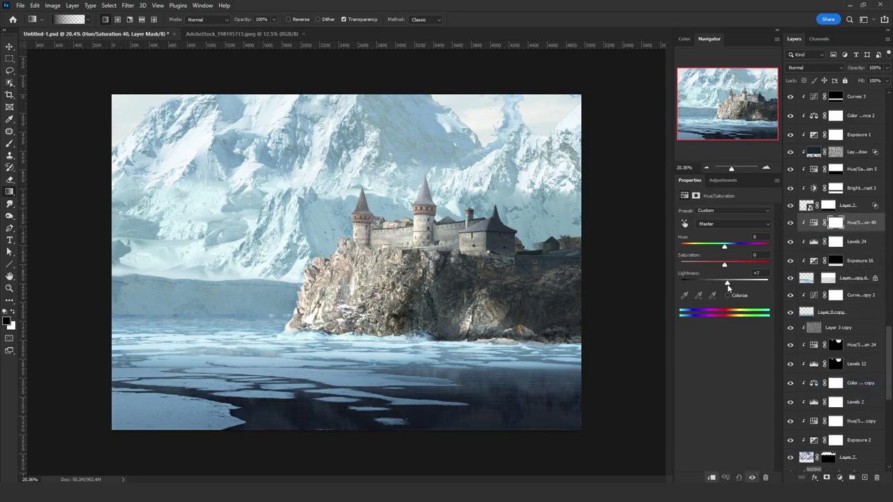
{"action": "left_click", "coordinate": [853, 282]}
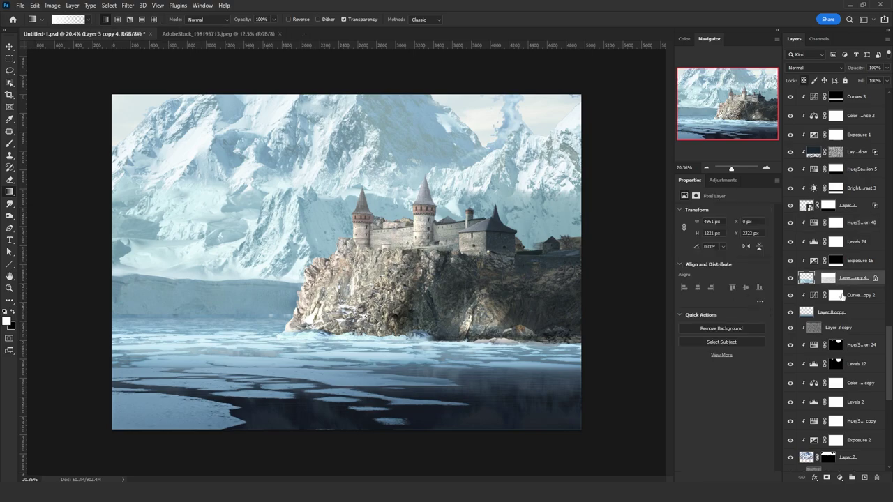
Step: Duplicate the Layer 3 copy texture layer above Hue/Saturation 40, clipped to the sea-ice layer, at 20% opacity
{"action": "left_click_drag", "start_coordinate": [843, 328], "coordinate": [860, 222]}
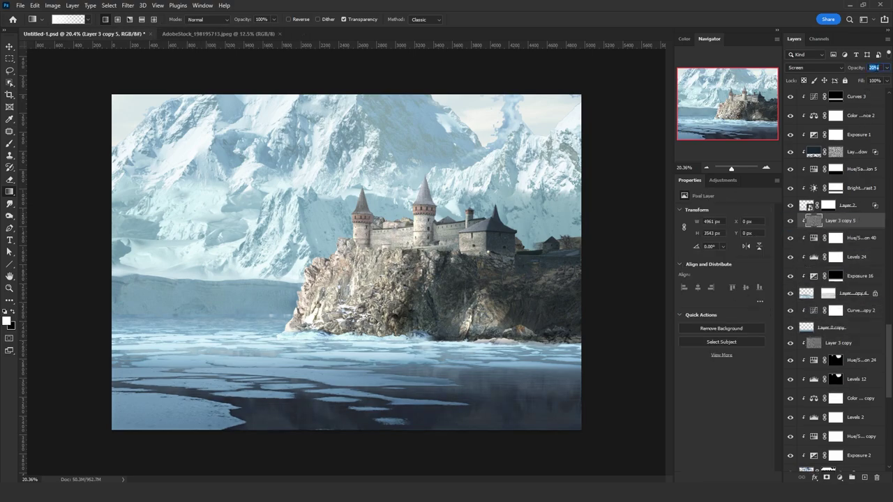
{"action": "key", "text": "Return"}
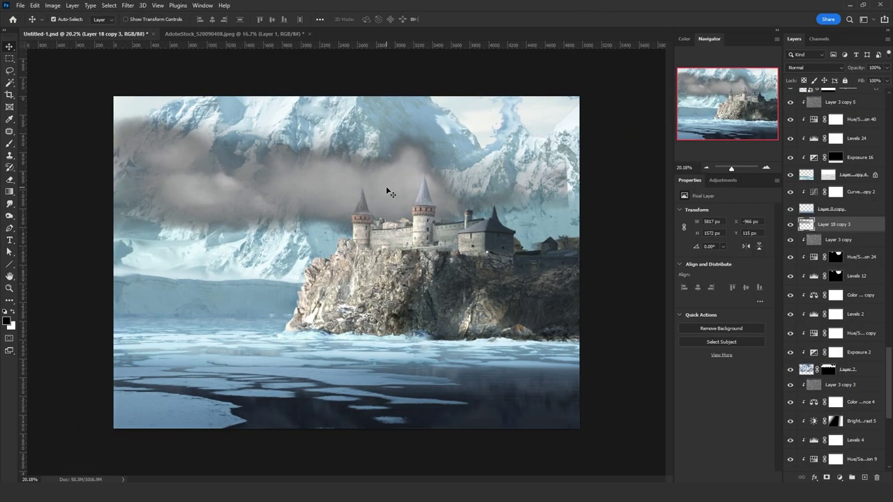
Step: Scale the cloud layer down to about 4966 × 1342 px and move it behind the castle towers
{"action": "key", "text": "ctrl+t"}
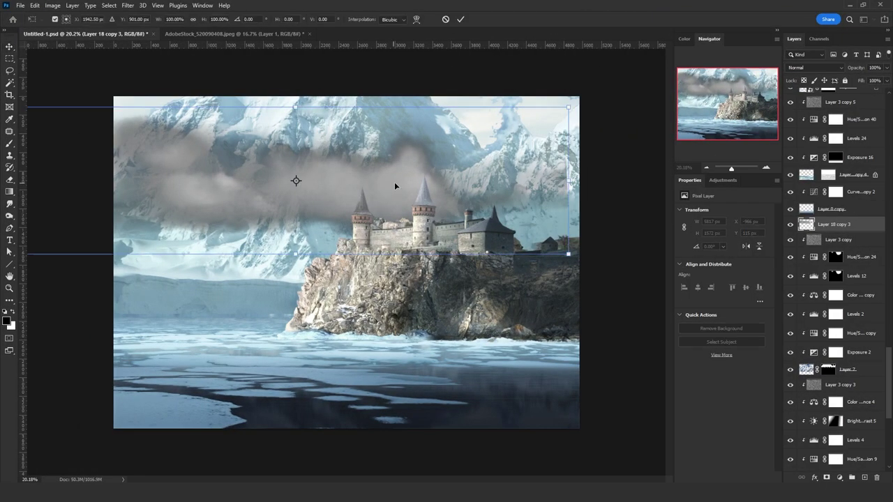
{"action": "left_click_drag", "start_coordinate": [295, 254], "coordinate": [297, 244]}
{"action": "left_click_drag", "start_coordinate": [374, 191], "coordinate": [420, 181]}
{"action": "key", "text": "Return"}
{"action": "key", "text": "Return"}
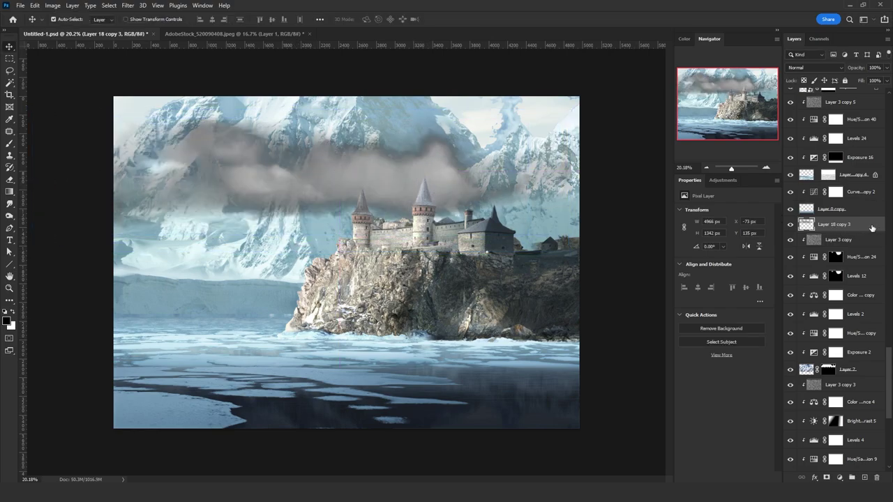
Step: Load the cloud layer's transparency as a selection and show it as a Quick Mask
{"action": "left_click", "coordinate": [806, 224], "text": "ctrl"}
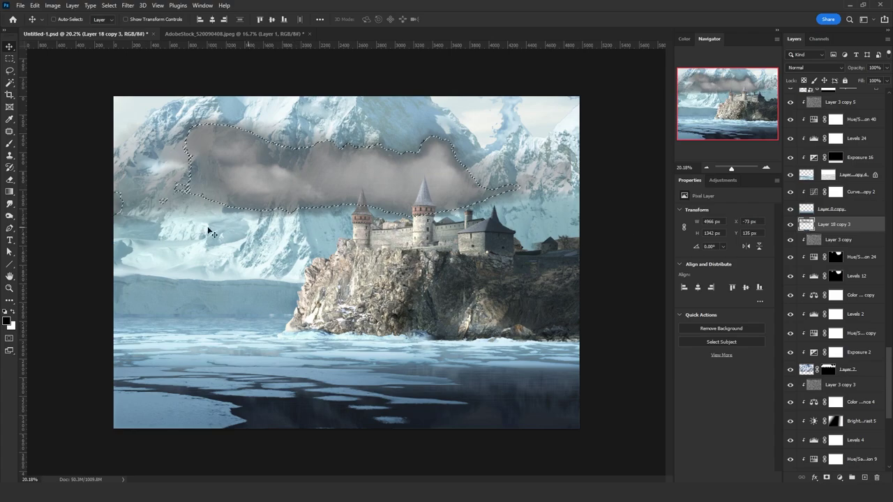
{"action": "key", "text": "q"}
{"action": "key", "text": "x"}
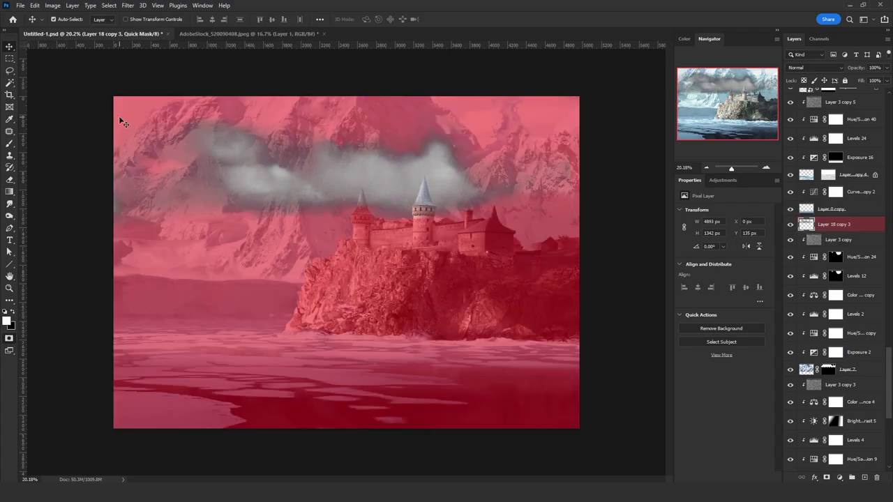
{"action": "key", "text": "ctrl+i"}
{"action": "key", "text": "ctrl+i"}
Step: Soften the cloud's Quick Mask with a Gaussian Blur
{"action": "left_click", "coordinate": [128, 6]}
{"action": "mouse_move", "coordinate": [175, 126]}
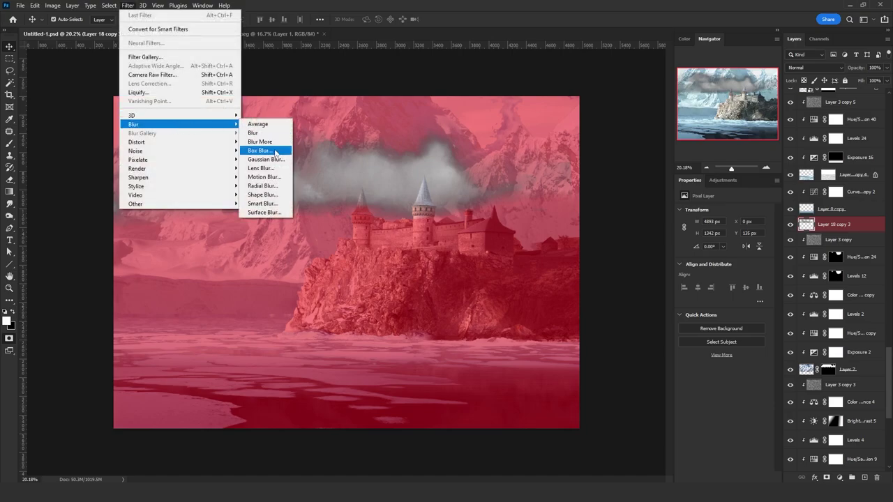
{"action": "left_click", "coordinate": [269, 159]}
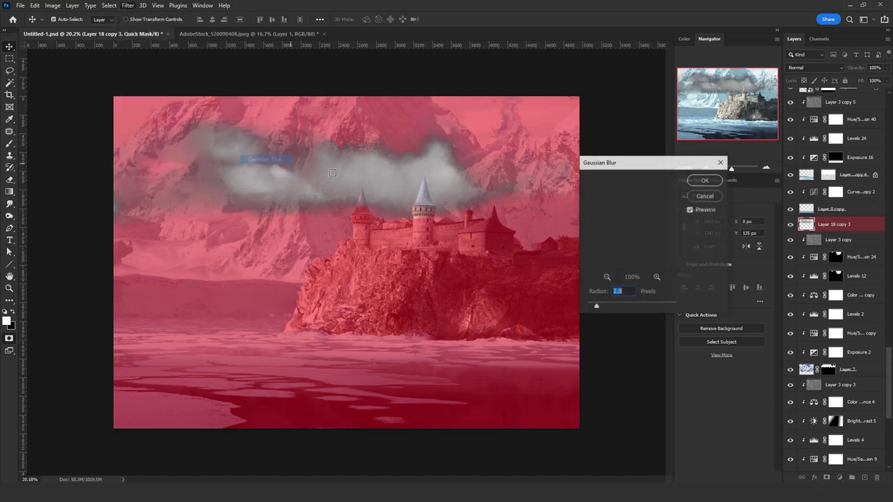
{"action": "left_click", "coordinate": [696, 182]}
Step: Shrink the Quick Mask to the cloud's core with Levels, setting the midtone input to 0.21
{"action": "key", "text": "ctrl+l"}
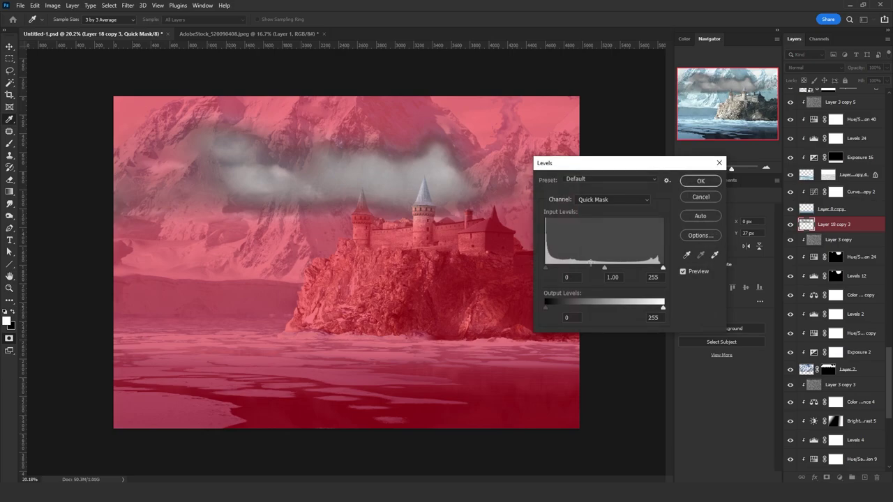
{"action": "left_click_drag", "start_coordinate": [615, 269], "coordinate": [647, 268]}
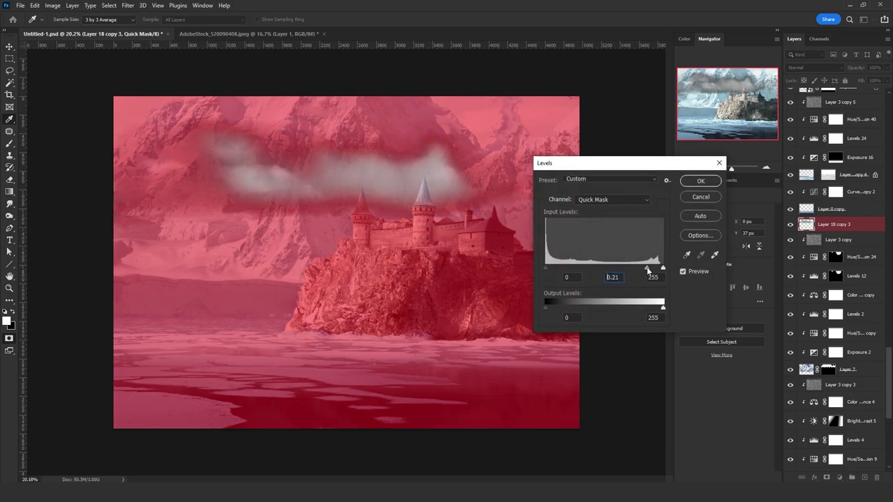
{"action": "left_click", "coordinate": [700, 181]}
{"action": "key", "text": "v"}
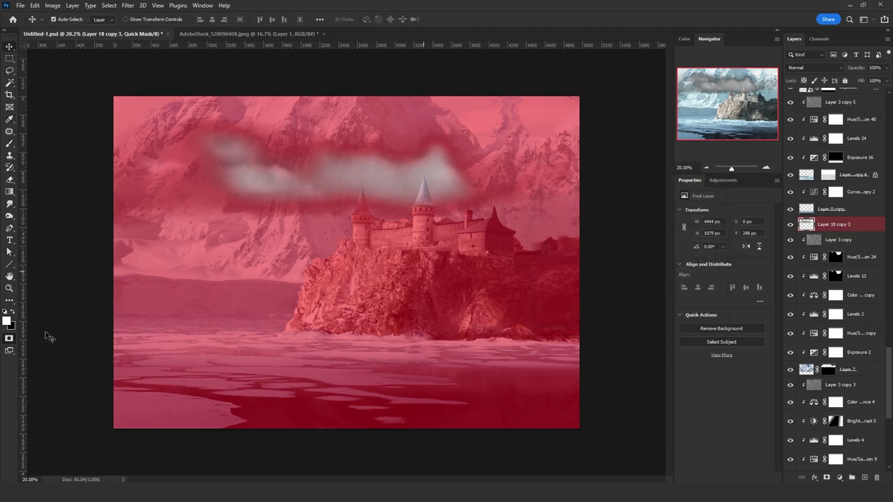
Step: Turn the mask into a selection and add a clipped Hue/Saturation adjustment with Lightness +48, inverting its mask to brighten the cloud's edges
{"action": "left_click", "coordinate": [9, 337]}
{"action": "left_click", "coordinate": [838, 477]}
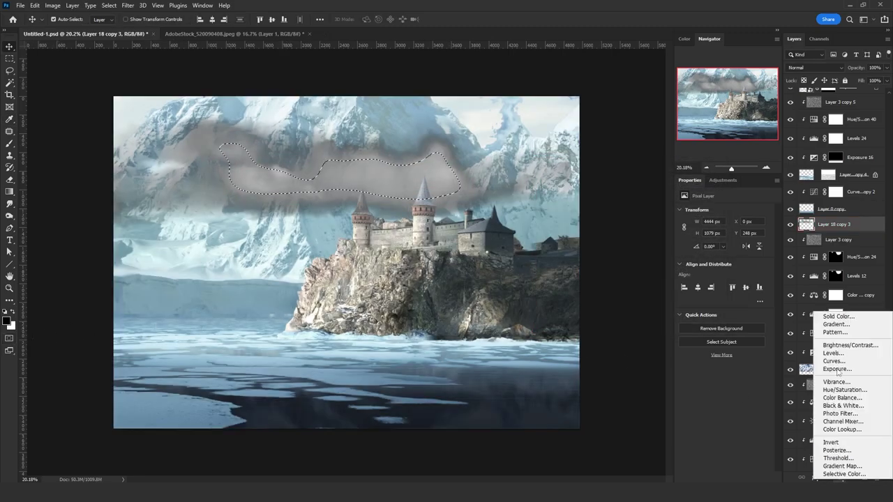
{"action": "left_click", "coordinate": [842, 390]}
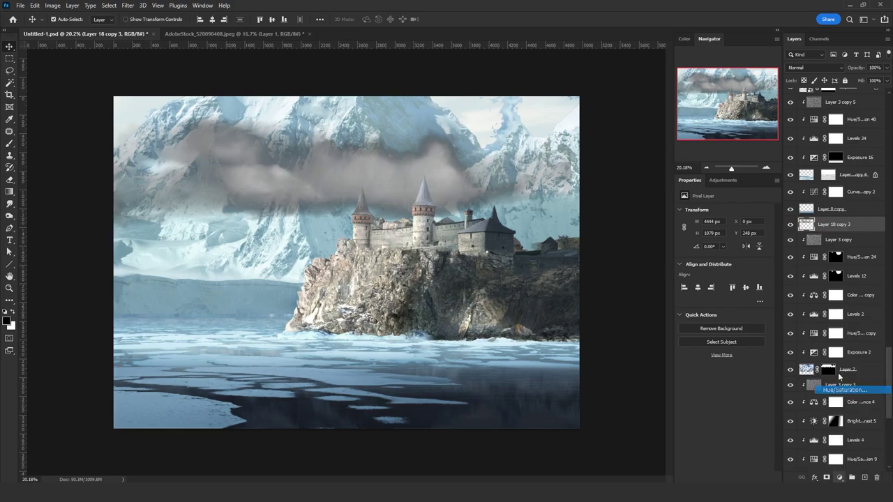
{"action": "left_click", "coordinate": [733, 283]}
{"action": "mouse_move", "coordinate": [750, 283]}
{"action": "left_mouse_down"}
{"action": "mouse_move", "coordinate": [735, 281]}
{"action": "mouse_move", "coordinate": [758, 284]}
{"action": "mouse_move", "coordinate": [745, 286]}
{"action": "left_mouse_up"}
{"action": "key", "text": "ctrl+i"}
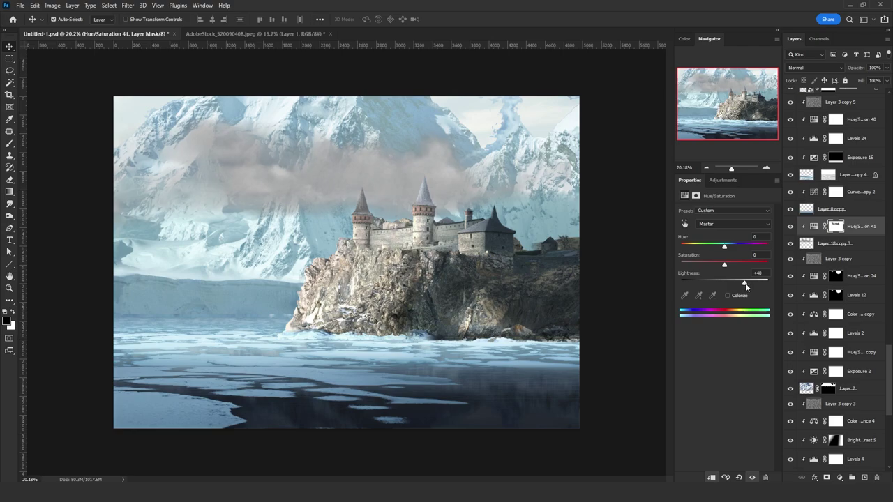
Step: Merge the adjustment into the cloud layer and apply Hue/Saturation with Saturation -100 and Lightness +21
{"action": "left_click", "coordinate": [844, 244], "text": "shift"}
{"action": "key", "text": "ctrl+e"}
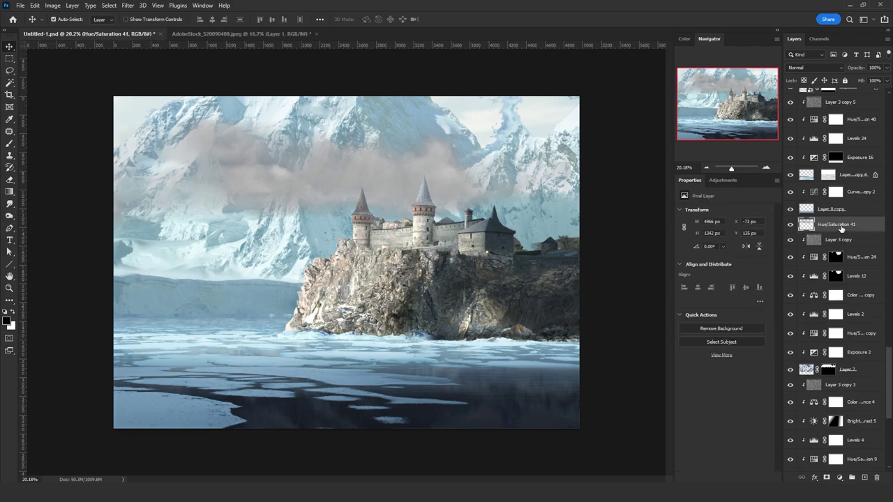
{"action": "key", "text": "ctrl+u"}
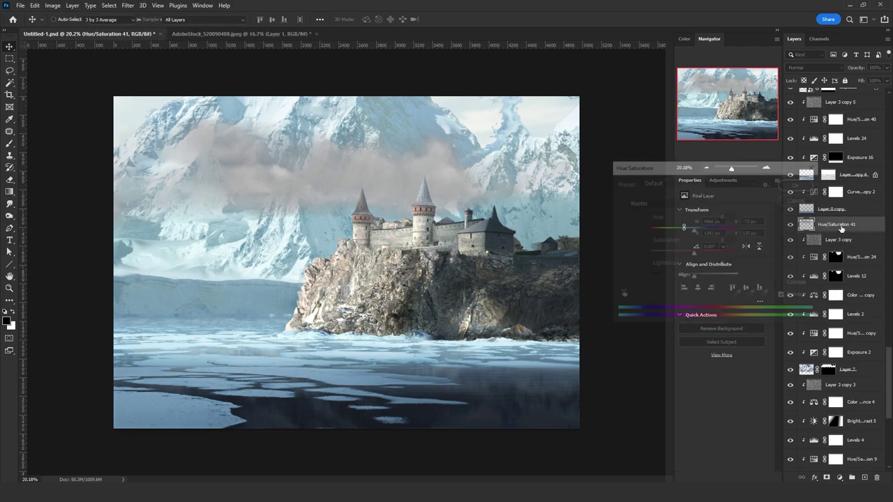
{"action": "left_click_drag", "start_coordinate": [693, 252], "coordinate": [617, 255]}
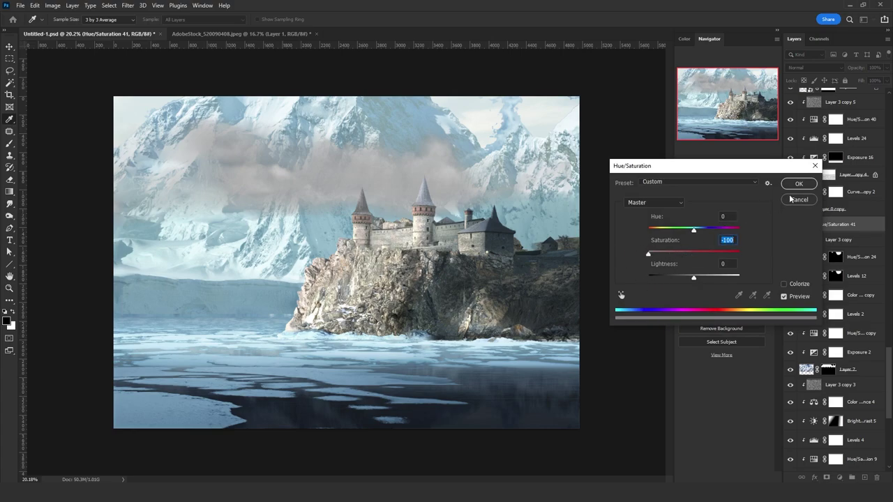
{"action": "left_click_drag", "start_coordinate": [702, 276], "coordinate": [704, 276]}
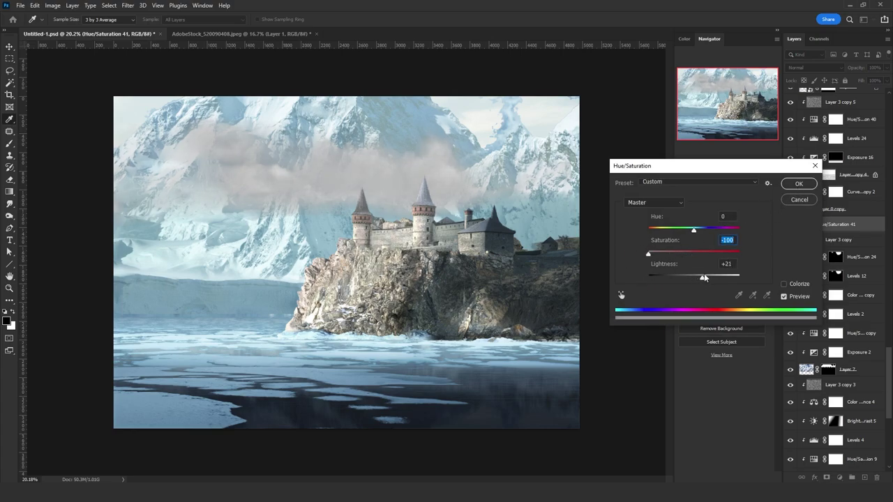
{"action": "left_click", "coordinate": [799, 183]}
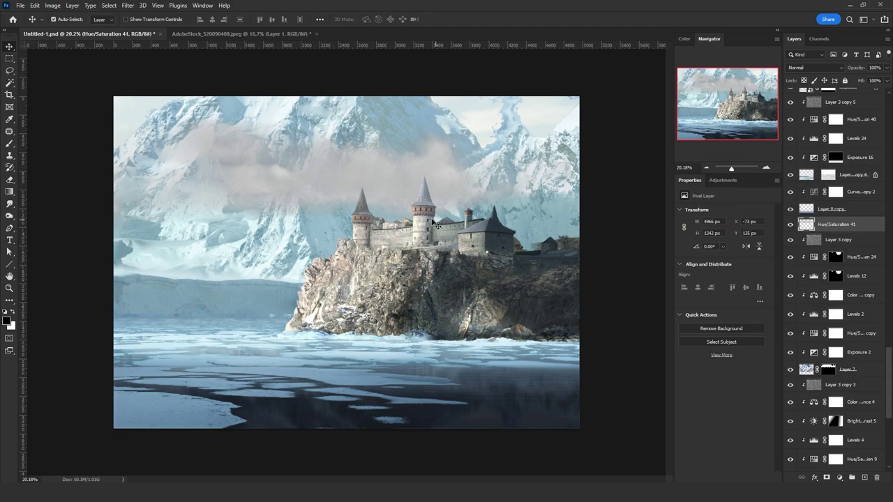
Step: Flip the cloud layer horizontally, squash its height to about 65%, and lower it behind the castle towers
{"action": "key", "text": "ctrl+t"}
{"action": "right_click", "coordinate": [361, 206]}
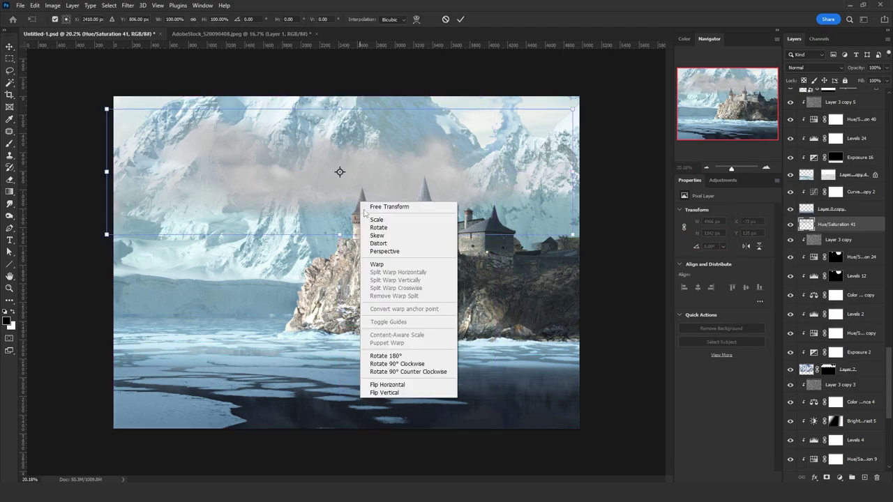
{"action": "left_click", "coordinate": [390, 385]}
{"action": "left_click_drag", "start_coordinate": [341, 234], "coordinate": [341, 212]}
{"action": "left_click_drag", "start_coordinate": [424, 174], "coordinate": [410, 188]}
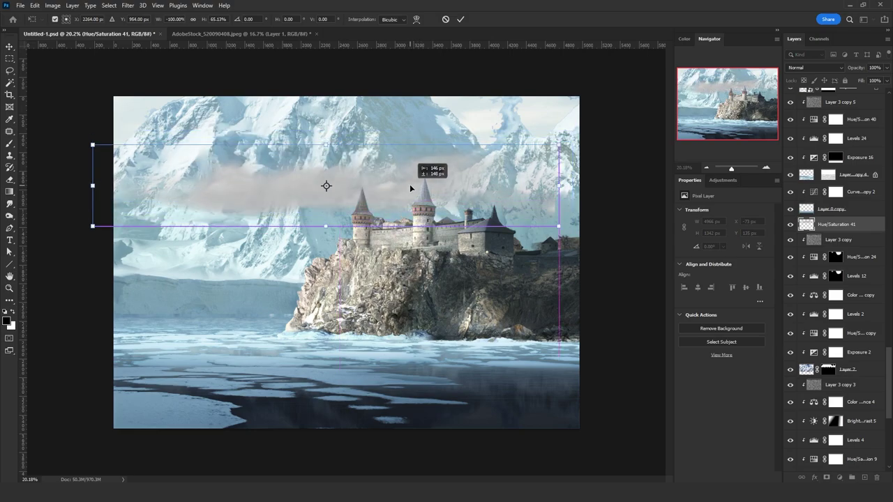
{"action": "key", "text": "Return"}
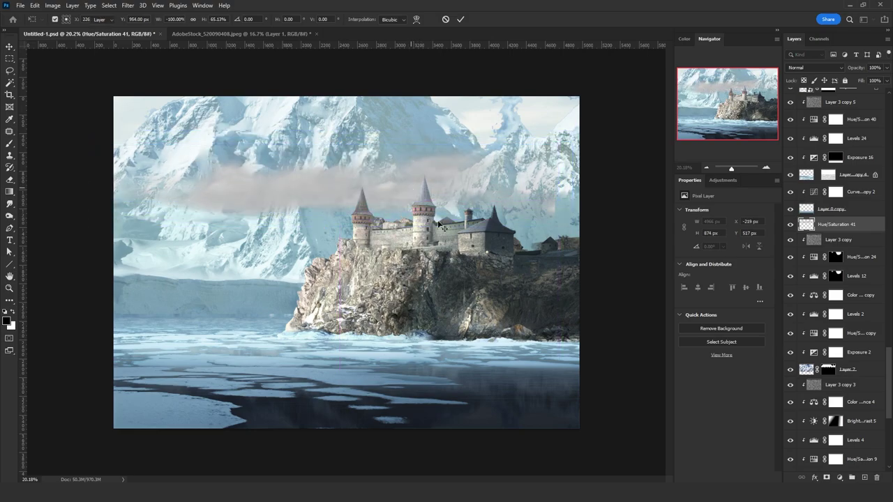
Step: Try a Color Lookup adjustment clipped to the cloud layer, with its blend mode set to Color
{"action": "left_click", "coordinate": [840, 478]}
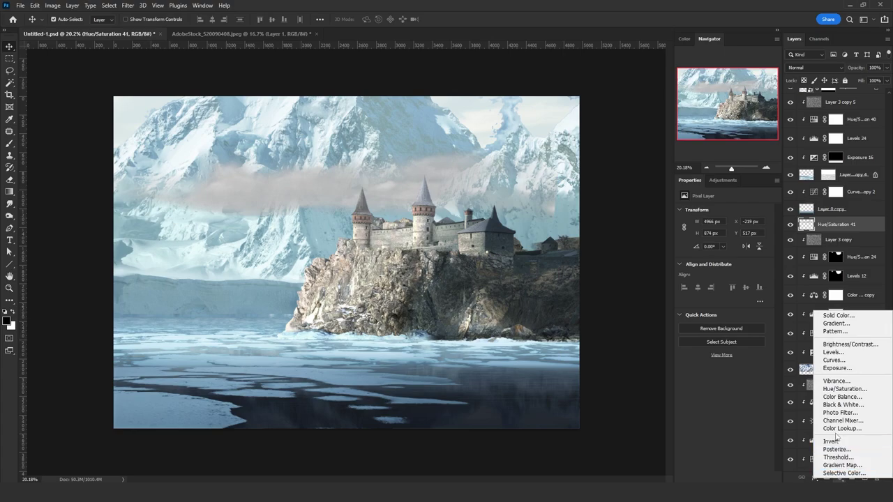
{"action": "left_click", "coordinate": [840, 434]}
{"action": "left_click", "coordinate": [848, 234], "text": "alt"}
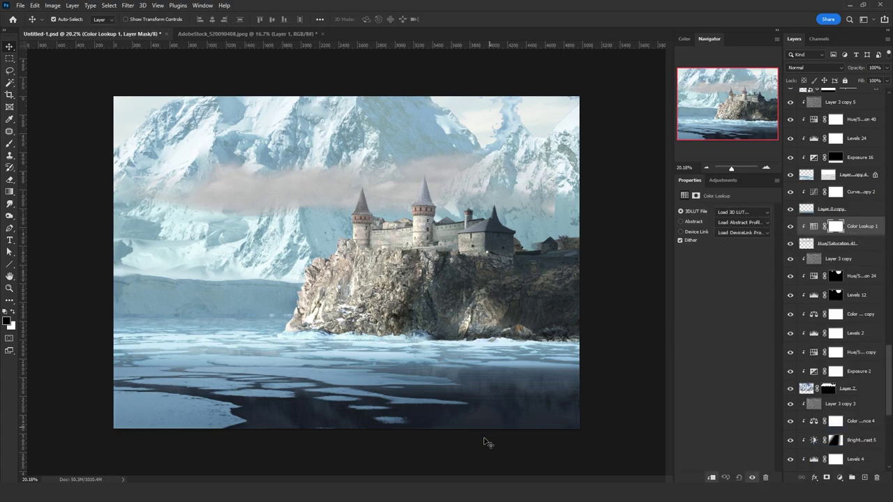
{"action": "left_click", "coordinate": [840, 478]}
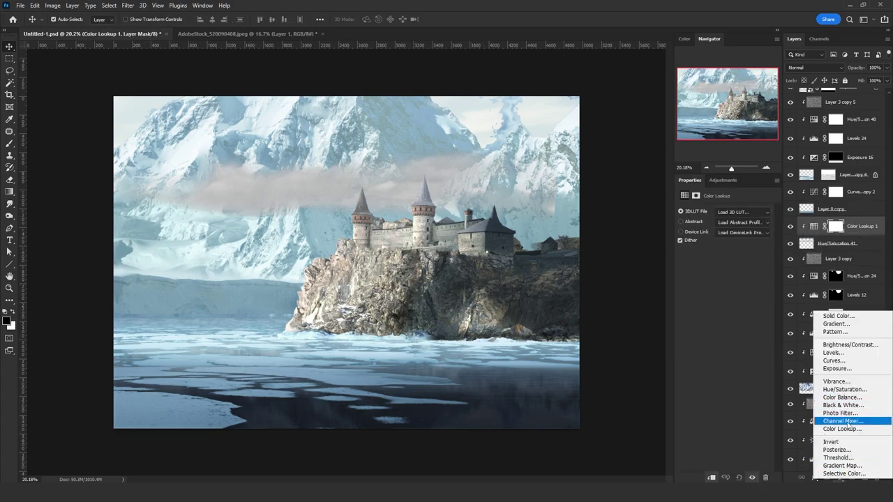
{"action": "left_click", "coordinate": [859, 223]}
{"action": "left_click", "coordinate": [811, 70]}
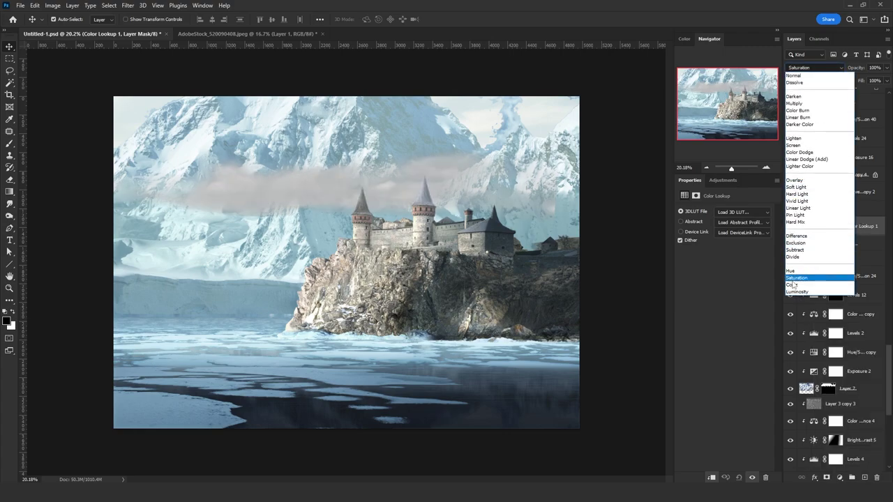
{"action": "left_click", "coordinate": [809, 283]}
{"action": "key", "text": "ctrl+2"}
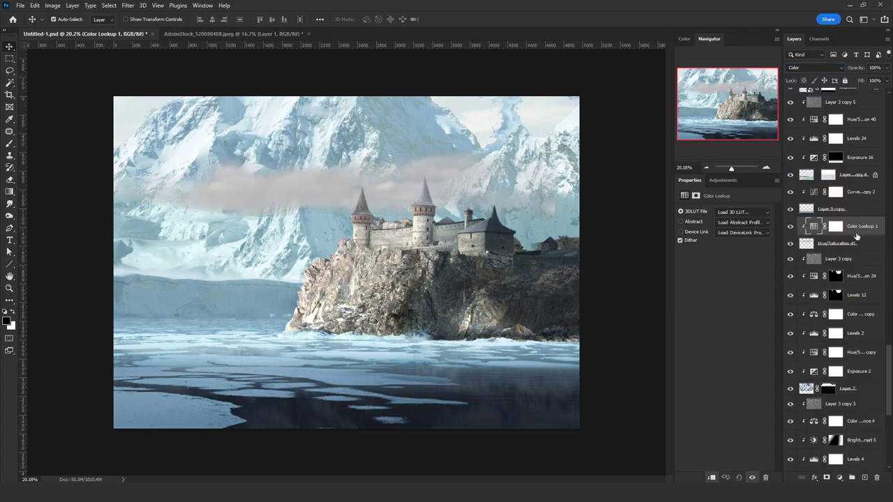
Step: Add a Channel Mixer adjustment clipped to the cloud layer and delete the Color Lookup adjustment
{"action": "left_click", "coordinate": [839, 477]}
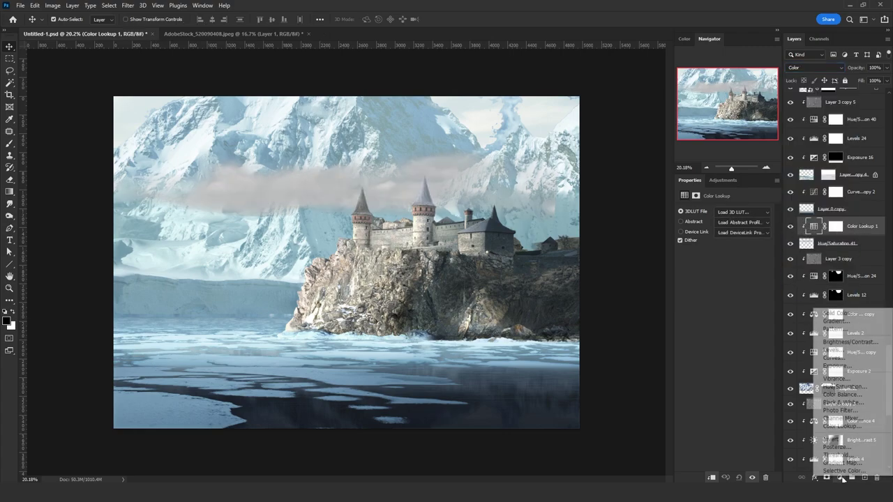
{"action": "left_click", "coordinate": [842, 418]}
{"action": "key", "text": "ctrl+plus"}
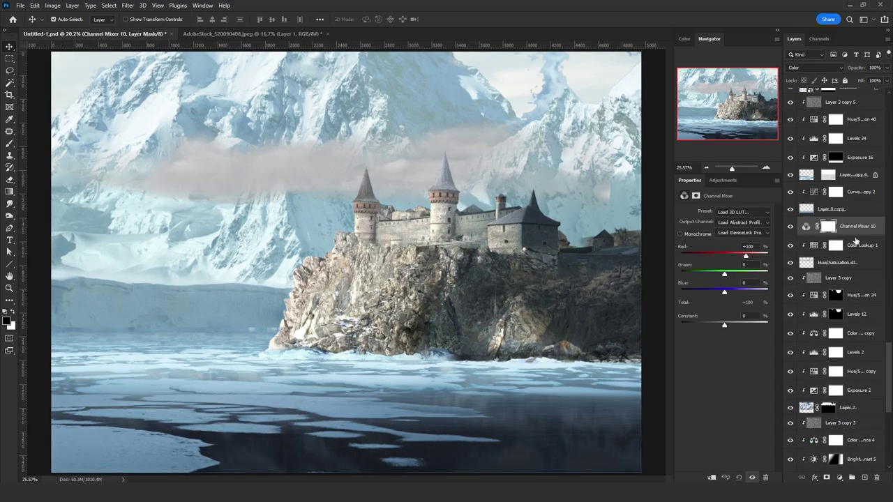
{"action": "left_click", "coordinate": [855, 244]}
{"action": "key", "text": "Delete"}
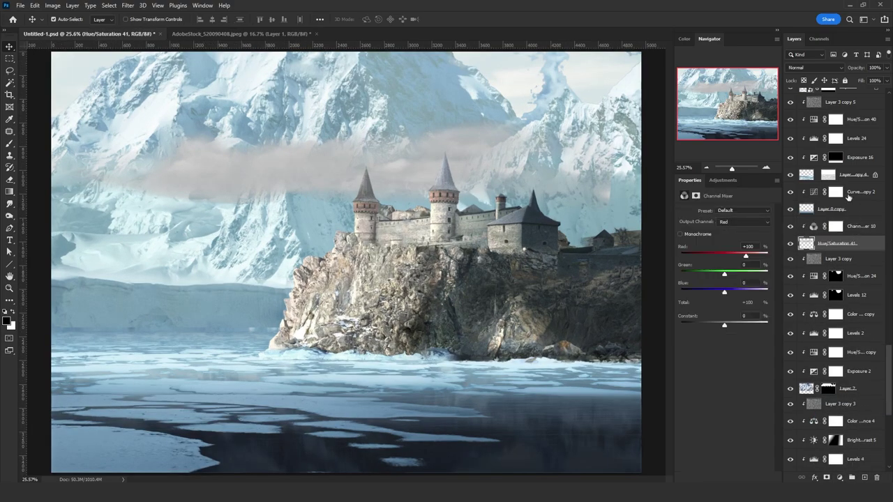
Step: Set the Channel Mixer layer's blend mode to Color and the Red output channel's red value to 90%
{"action": "left_click", "coordinate": [834, 226]}
{"action": "left_click", "coordinate": [812, 68]}
{"action": "left_click", "coordinate": [818, 286]}
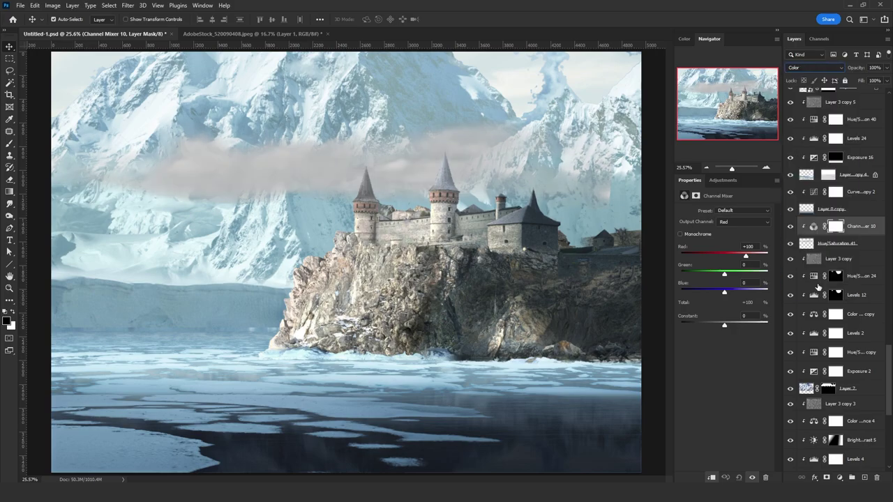
{"action": "type", "text": "80"}
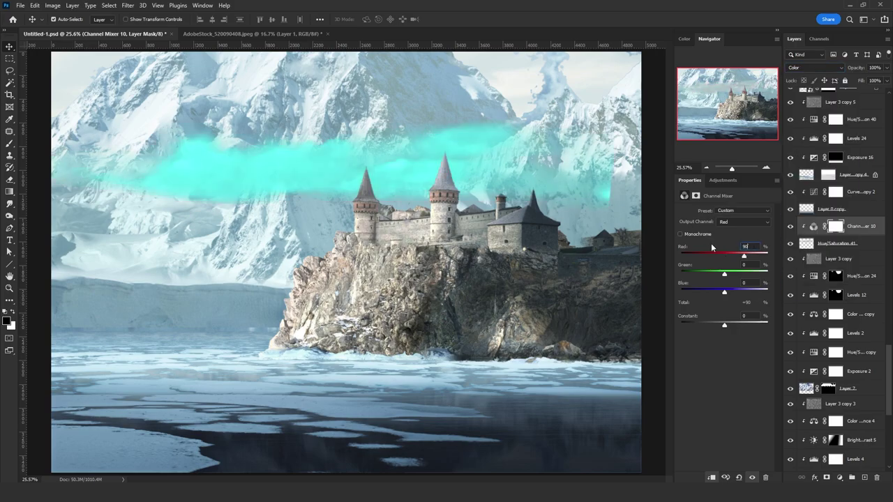
Step: Set the blue value of the Channel Mixer's Blue output channel to 115%
{"action": "left_click", "coordinate": [743, 221]}
{"action": "left_click", "coordinate": [725, 244]}
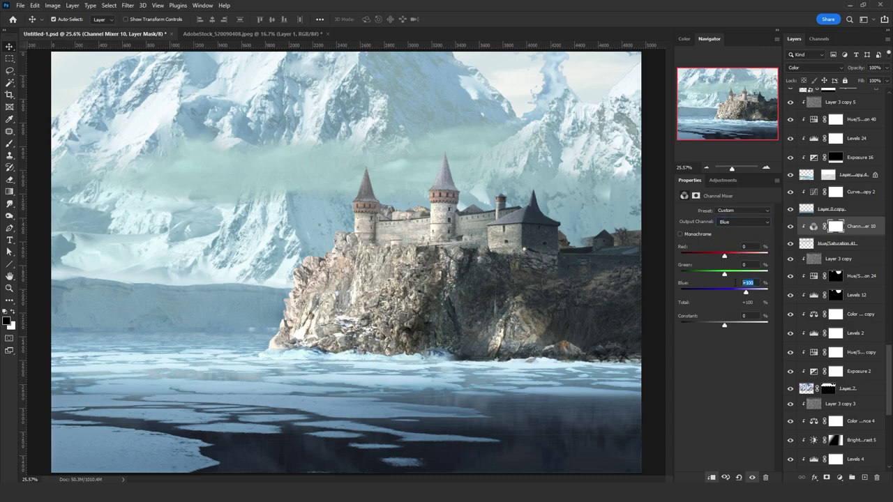
{"action": "left_click", "coordinate": [747, 283]}
{"action": "type", "text": "115"}
Step: Try a green value of 90% in the Channel Mixer's Green output channel
{"action": "left_click", "coordinate": [728, 221]}
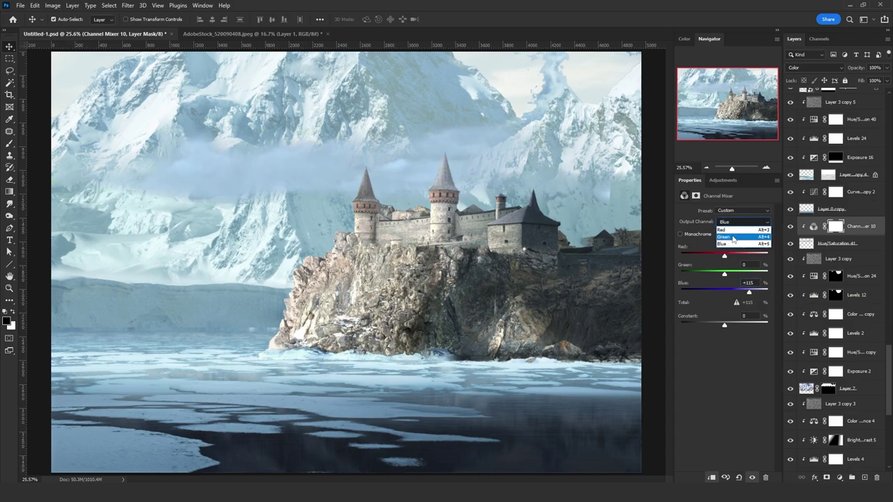
{"action": "left_click", "coordinate": [730, 225]}
{"action": "type", "text": "90"}
{"action": "left_click_drag", "start_coordinate": [750, 247], "coordinate": [735, 265]}
{"action": "left_click", "coordinate": [731, 223]}
{"action": "left_click", "coordinate": [735, 238]}
{"action": "type", "text": "90"}
{"action": "key", "text": "Return"}
Step: Set the Channel Mixer's Red output channel to 80% red and try a green value of 90% in the Green output channel
{"action": "left_click", "coordinate": [736, 222]}
{"action": "left_click", "coordinate": [736, 228]}
{"action": "type", "text": "80"}
{"action": "left_click", "coordinate": [736, 223]}
{"action": "left_click", "coordinate": [737, 238]}
{"action": "type", "text": "90"}
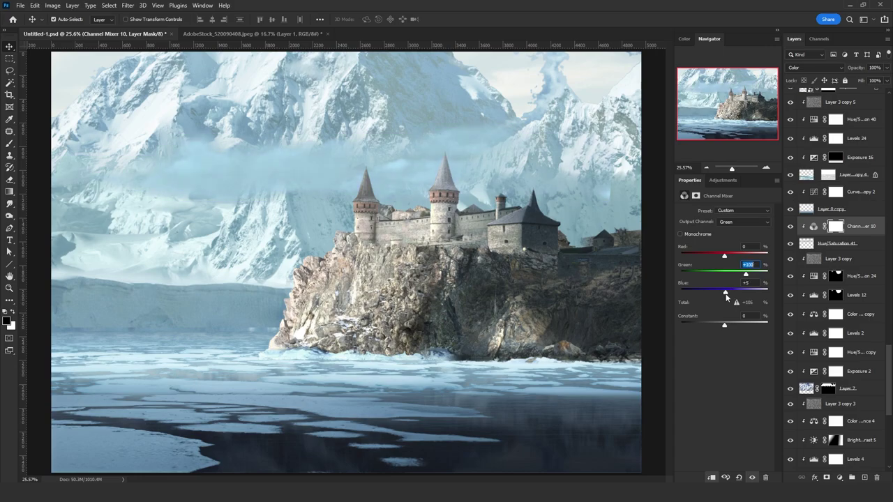
Step: Set the blue value of the Channel Mixer's Blue output channel to 119% and its blend mode to Screen
{"action": "left_click", "coordinate": [743, 222]}
{"action": "left_click", "coordinate": [730, 244]}
{"action": "left_click", "coordinate": [805, 68]}
{"action": "left_click", "coordinate": [796, 144]}
Step: Add a clipped Hue/Saturation adjustment beneath the cloud's Channel Mixer and set its lightness to -32
{"action": "key", "text": "z"}
{"action": "left_click_drag", "start_coordinate": [377, 228], "coordinate": [350, 228]}
{"action": "left_click", "coordinate": [840, 477]}
{"action": "left_click", "coordinate": [851, 387]}
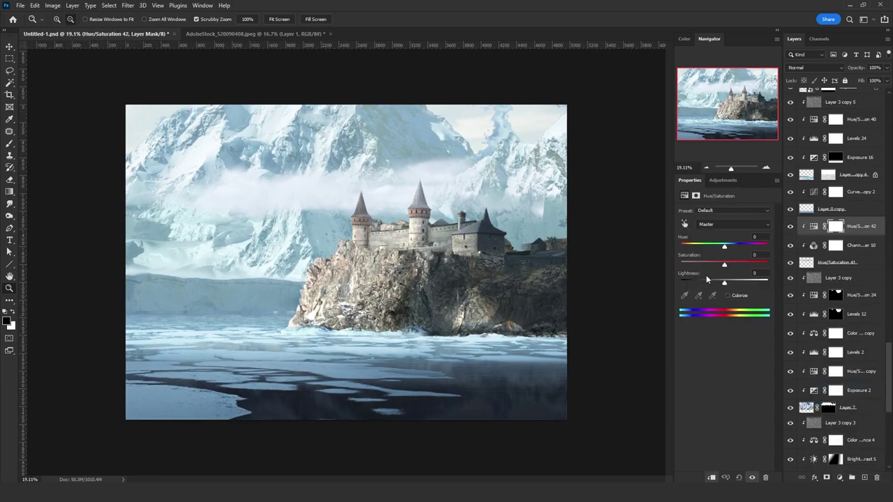
{"action": "left_click_drag", "start_coordinate": [724, 282], "coordinate": [714, 282]}
{"action": "left_click_drag", "start_coordinate": [847, 226], "coordinate": [856, 262]}
{"action": "left_click_drag", "start_coordinate": [714, 283], "coordinate": [711, 283]}
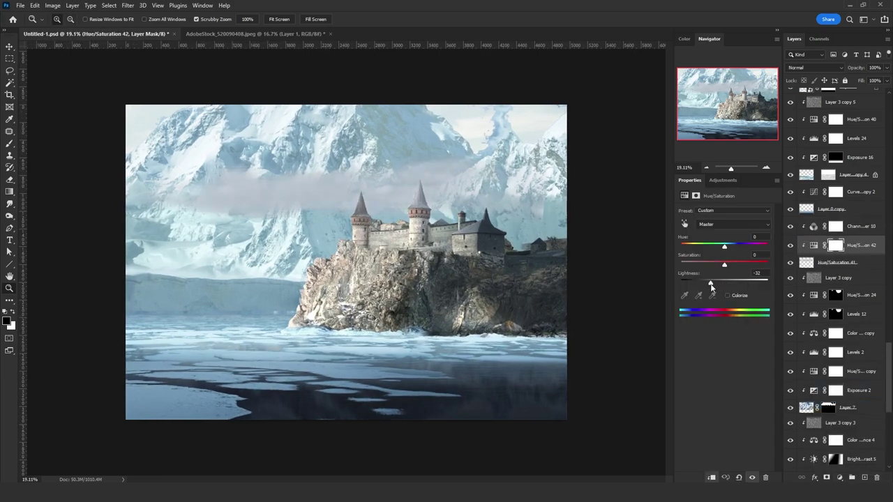
Step: Duplicate the Channel Mixer directly beneath the original and set the copy's blend mode to Color and opacity to 80%
{"action": "left_click", "coordinate": [790, 228]}
{"action": "left_click", "coordinate": [790, 227]}
{"action": "left_click", "coordinate": [859, 231]}
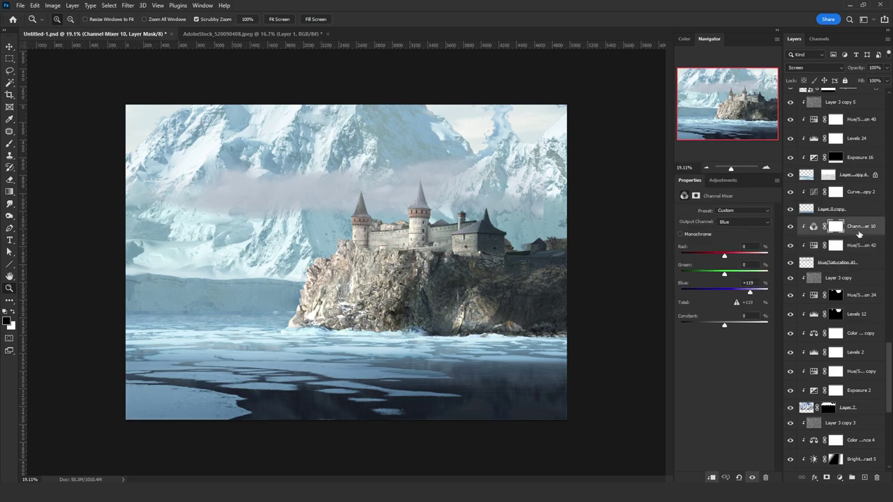
{"action": "left_click_drag", "start_coordinate": [858, 231], "coordinate": [857, 255], "text": "alt"}
{"action": "left_click", "coordinate": [802, 69]}
{"action": "left_click", "coordinate": [795, 284]}
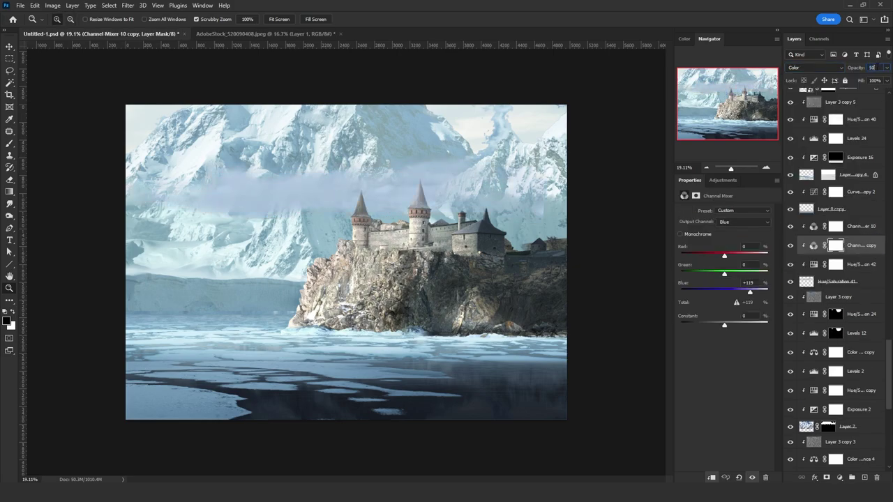
{"action": "type", "text": "80"}
Step: Try a clipped Color Balance in Color mode at 70% opacity with midtones of -18 cyan-red, -1 magenta-green and -7 yellow-blue
{"action": "left_click", "coordinate": [839, 477]}
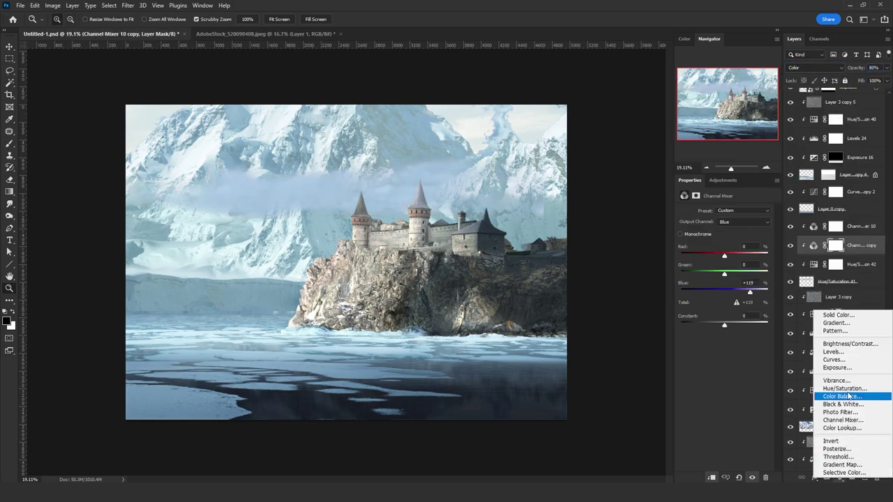
{"action": "left_click", "coordinate": [834, 395]}
{"action": "left_click", "coordinate": [815, 68]}
{"action": "left_click", "coordinate": [795, 284]}
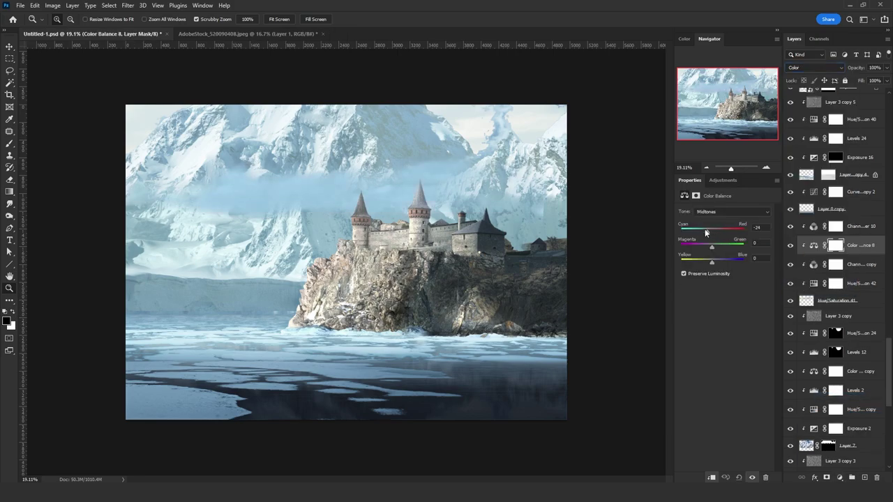
{"action": "left_click_drag", "start_coordinate": [704, 232], "coordinate": [713, 263]}
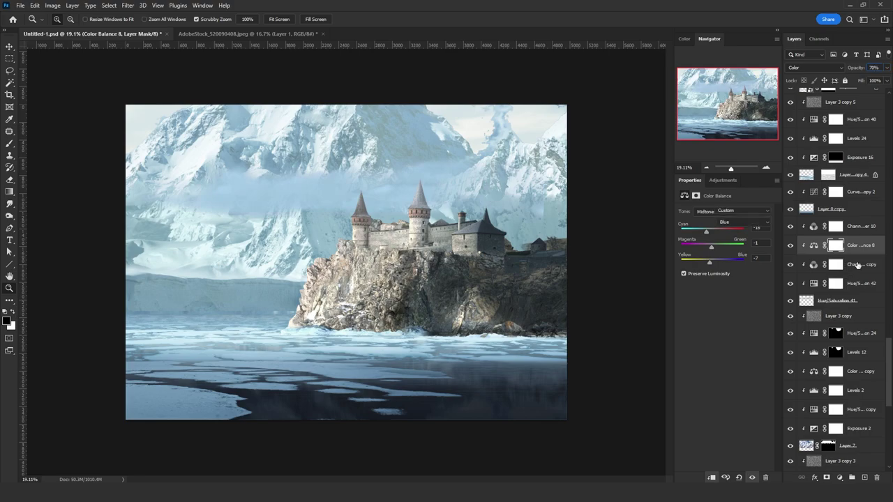
Step: Invert the mask of the Screen-mode Channel Mixer to black and activate the Gradient tool
{"action": "left_click", "coordinate": [855, 226]}
{"action": "key", "text": "ctrl+i"}
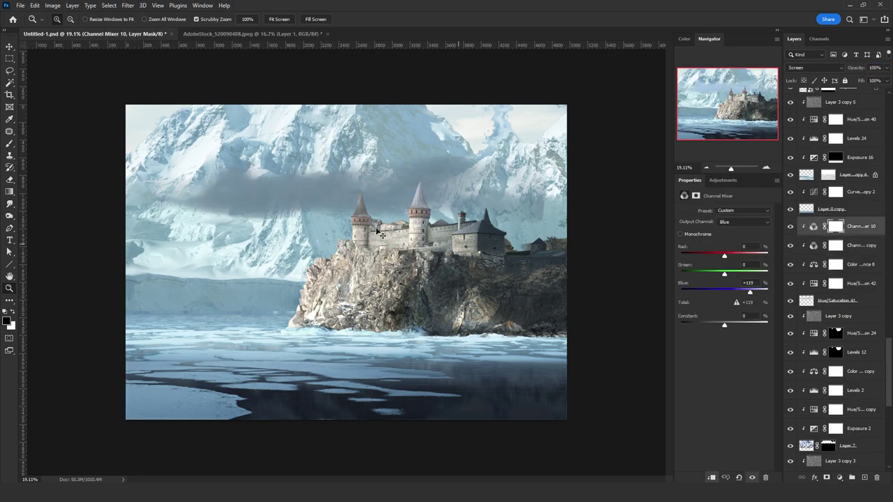
{"action": "left_click", "coordinate": [9, 191]}
Step: Add a clipped Hue/Saturation adjustment beneath the Screen-mode Channel Mixer and raise its lightness slightly
{"action": "left_click", "coordinate": [839, 477]}
{"action": "left_click", "coordinate": [834, 386]}
{"action": "left_click_drag", "start_coordinate": [866, 227], "coordinate": [867, 253]}
{"action": "left_click_drag", "start_coordinate": [724, 283], "coordinate": [735, 284]}
Step: Draw white gradients in Normal mode on the Screen-mode Channel Mixer's mask to restore its effect across the upper clouds
{"action": "left_click", "coordinate": [852, 230]}
{"action": "key", "text": "x"}
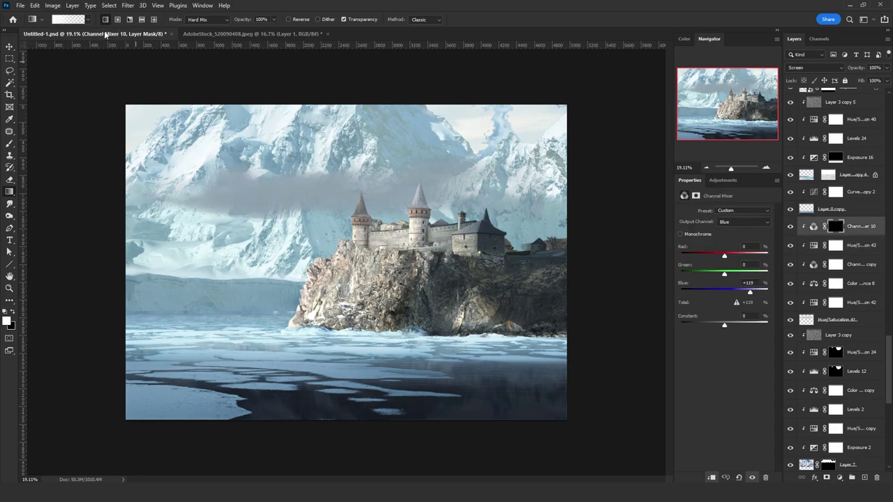
{"action": "left_click", "coordinate": [207, 19]}
{"action": "left_click", "coordinate": [198, 27]}
{"action": "left_click_drag", "start_coordinate": [202, 202], "coordinate": [587, 250]}
{"action": "left_click_drag", "start_coordinate": [317, 133], "coordinate": [312, 218]}
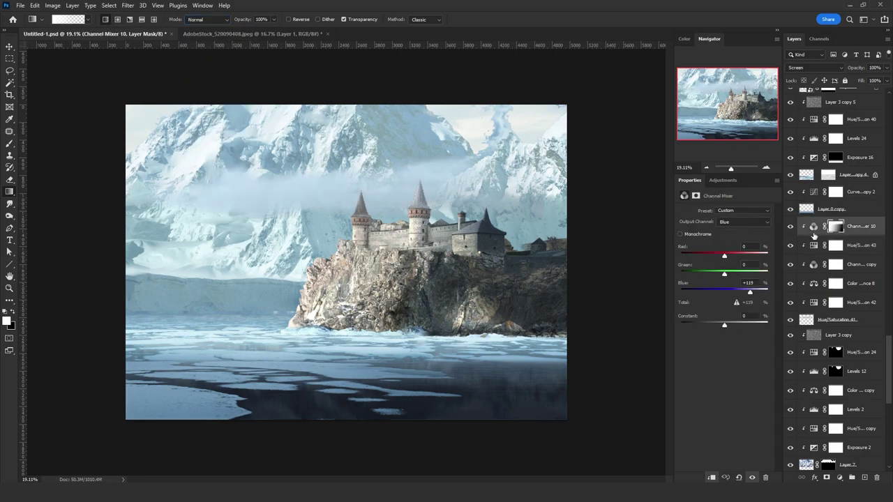
Step: Delete the Color Balance adjustment from the cloud's clipped adjustments
{"action": "left_click", "coordinate": [813, 246]}
{"action": "left_click", "coordinate": [813, 264]}
{"action": "left_click", "coordinate": [814, 284]}
{"action": "key", "text": "Delete"}
Step: Add a clipped Levels adjustment above the Channel Mixer copy in Color mode and set its red-channel midtones to 0.9
{"action": "left_click", "coordinate": [839, 477]}
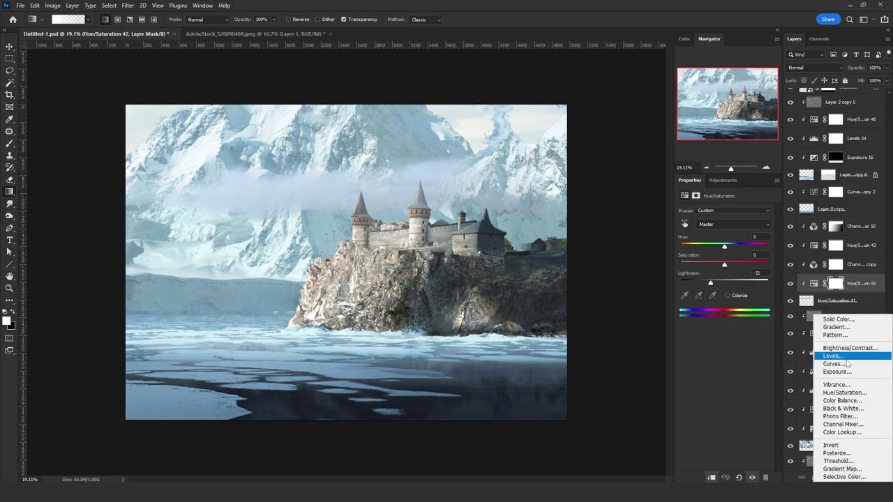
{"action": "left_click", "coordinate": [836, 356]}
{"action": "left_click_drag", "start_coordinate": [856, 283], "coordinate": [857, 256]}
{"action": "left_click", "coordinate": [817, 68]}
{"action": "left_click", "coordinate": [803, 285]}
{"action": "left_click", "coordinate": [718, 228]}
{"action": "left_click", "coordinate": [711, 244]}
{"action": "left_click", "coordinate": [728, 287]}
{"action": "key", "text": "shift+Down"}
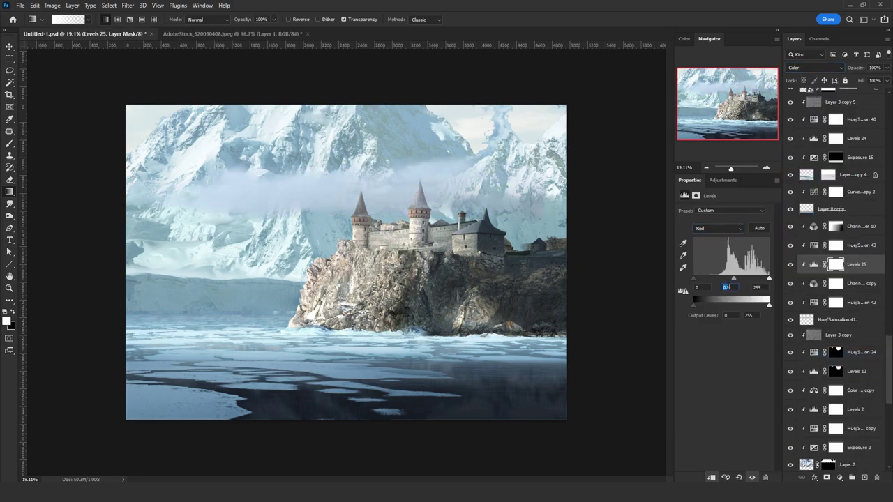
Step: Set the Levels adjustment's blue-channel midtones to 1.1 and its opacity to 50%
{"action": "left_click", "coordinate": [719, 228]}
{"action": "left_click", "coordinate": [711, 264]}
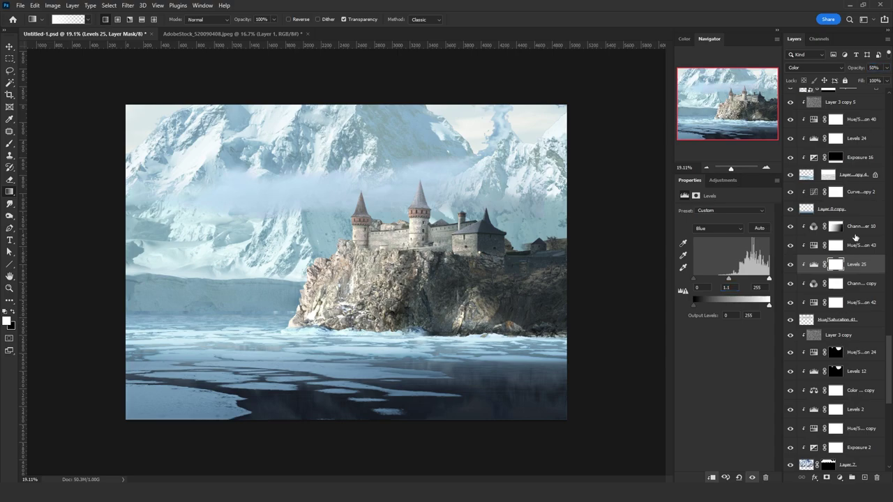
{"action": "left_click", "coordinate": [854, 235]}
{"action": "left_click", "coordinate": [813, 68]}
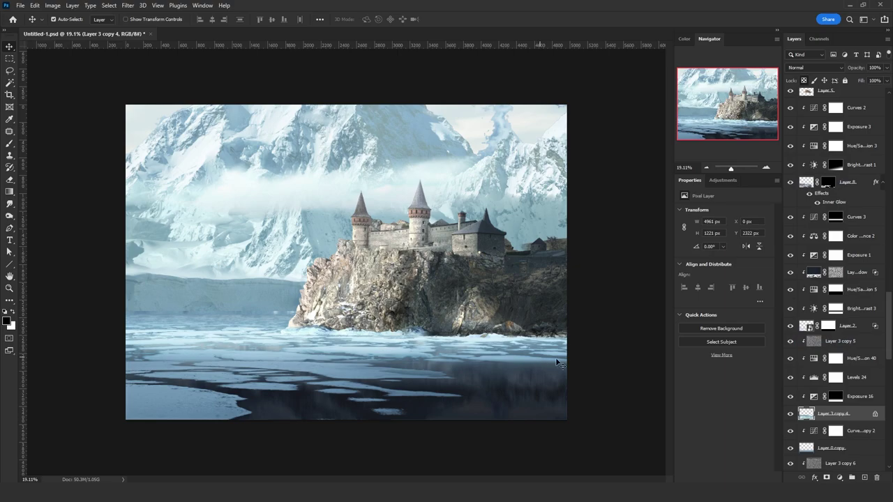
Step: Unlock the transparent pixels of Layer 3 copy 4 and start a Tilt-Shift blur on it
{"action": "left_click", "coordinate": [128, 6]}
{"action": "mouse_move", "coordinate": [199, 125]}
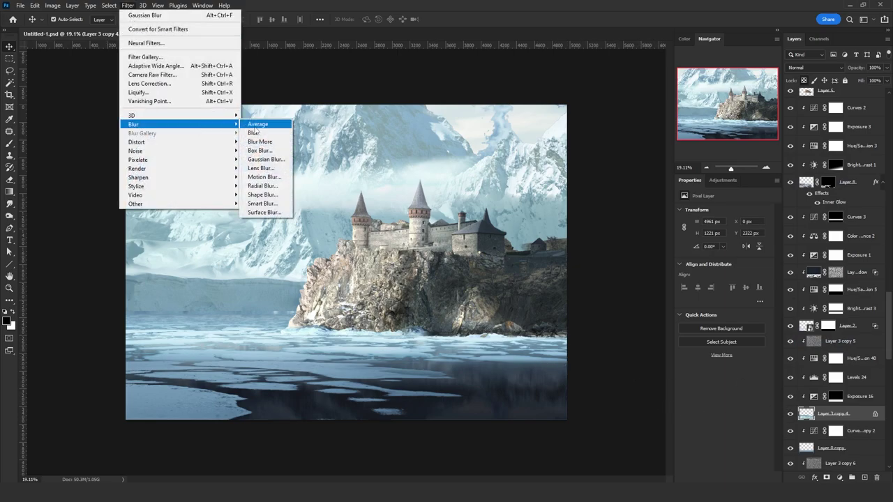
{"action": "left_click", "coordinate": [846, 414]}
{"action": "left_click", "coordinate": [803, 82]}
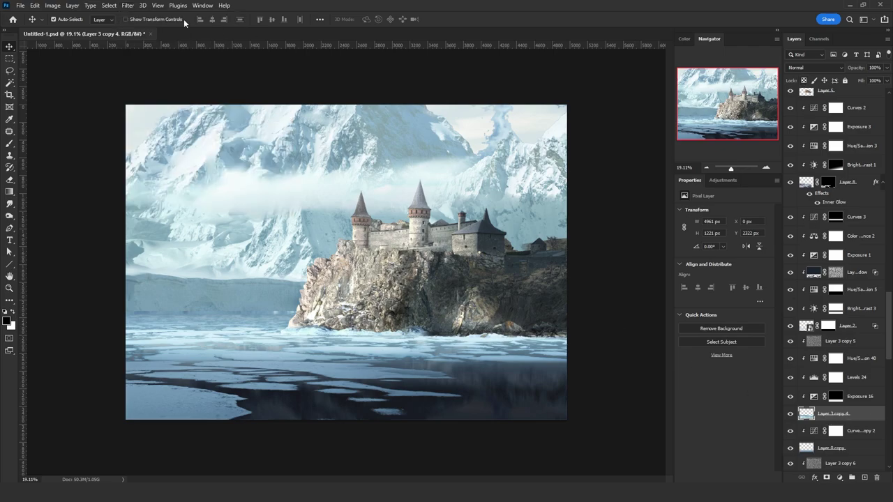
{"action": "left_click", "coordinate": [128, 5]}
{"action": "mouse_move", "coordinate": [198, 133]}
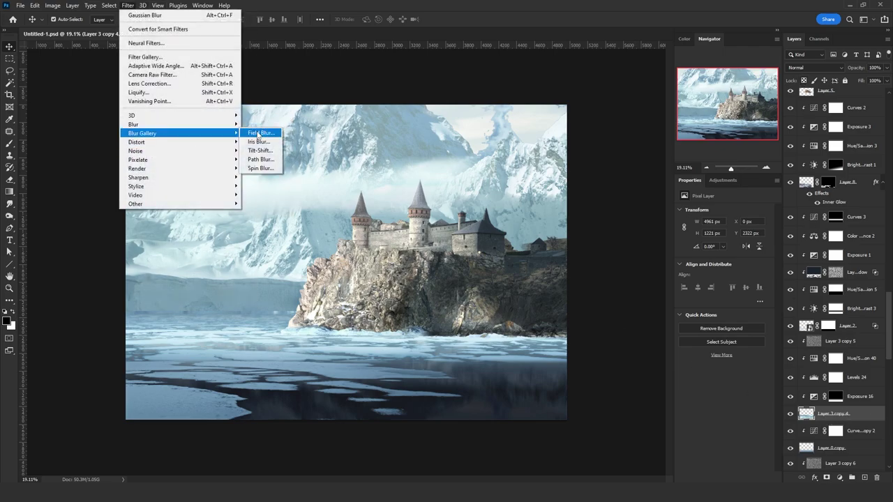
{"action": "left_click", "coordinate": [259, 150]}
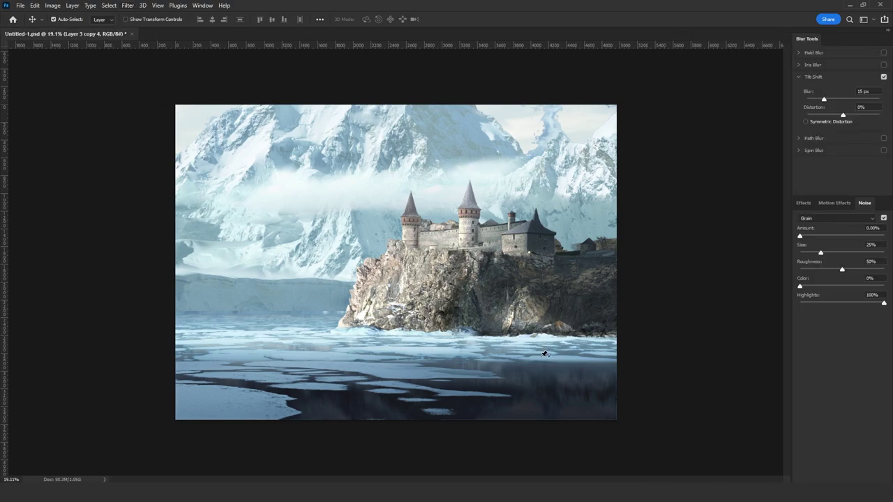
Step: Move the Tilt-Shift focus center down to the base of the cliff and set the blur to 113 px
{"action": "left_click_drag", "start_coordinate": [437, 394], "coordinate": [440, 423]}
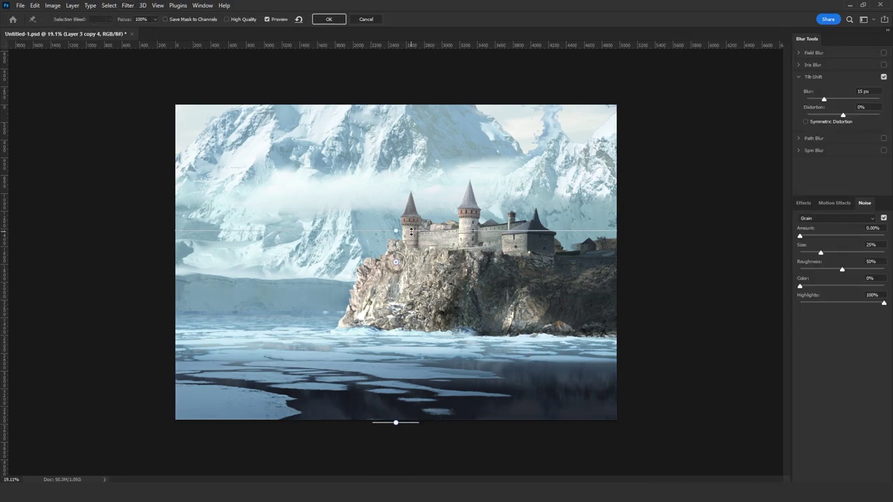
{"action": "left_click_drag", "start_coordinate": [411, 231], "coordinate": [411, 263]}
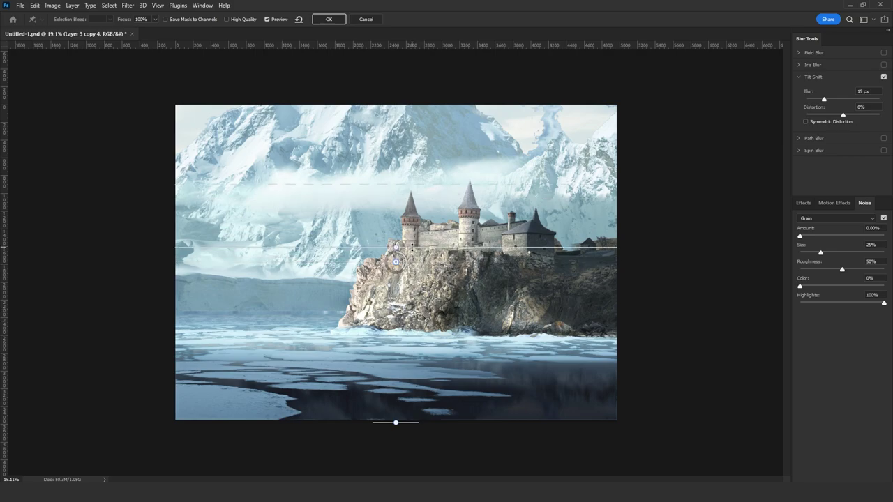
{"action": "left_click_drag", "start_coordinate": [396, 263], "coordinate": [399, 327]}
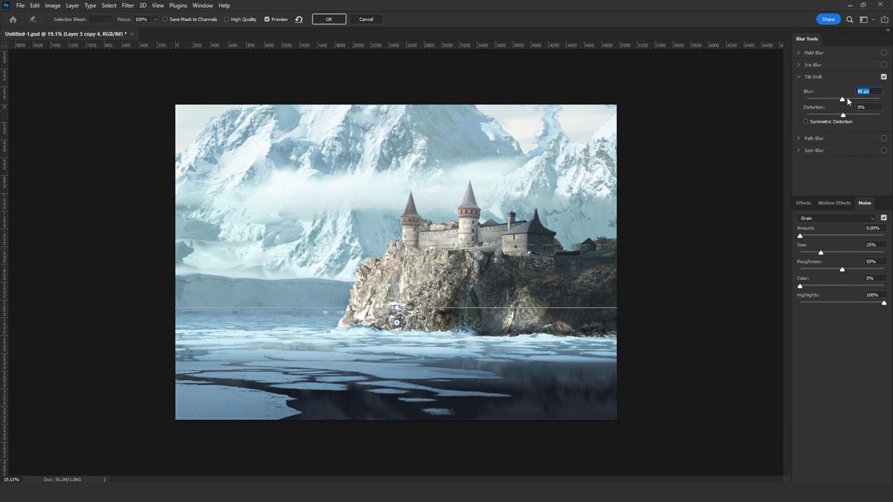
{"action": "mouse_move", "coordinate": [847, 97]}
{"action": "left_mouse_down"}
{"action": "mouse_move", "coordinate": [855, 98]}
{"action": "mouse_move", "coordinate": [845, 98]}
{"action": "left_mouse_up"}
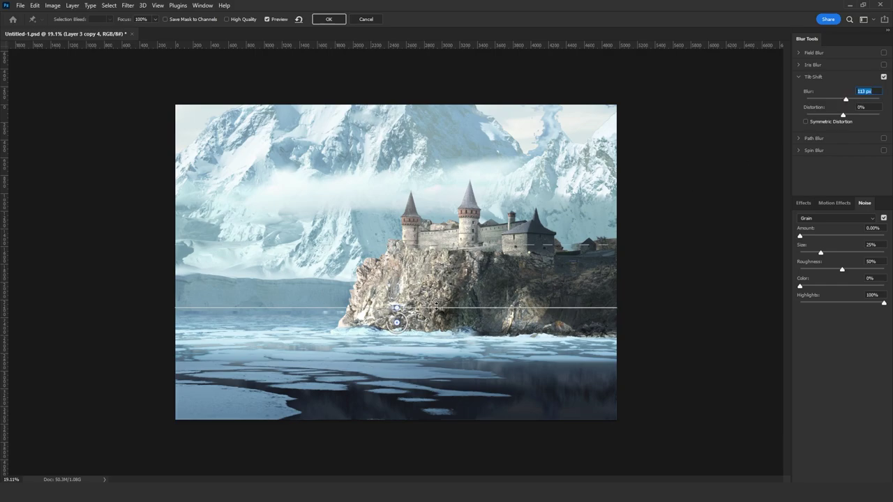
Step: Position the Tilt-Shift focus band between the cliff's base and the top edge of the dark water, and apply the blur
{"action": "left_click_drag", "start_coordinate": [437, 307], "coordinate": [447, 252]}
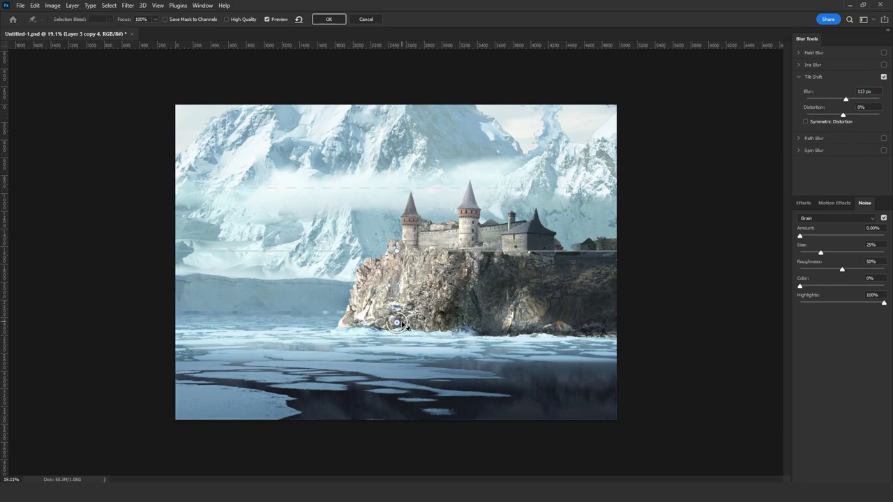
{"action": "left_click_drag", "start_coordinate": [395, 323], "coordinate": [422, 187]}
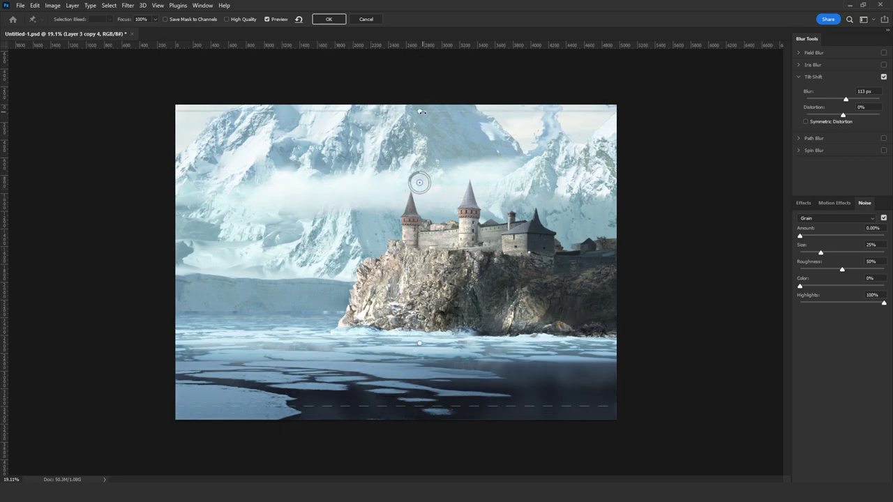
{"action": "left_click_drag", "start_coordinate": [422, 216], "coordinate": [427, 247]}
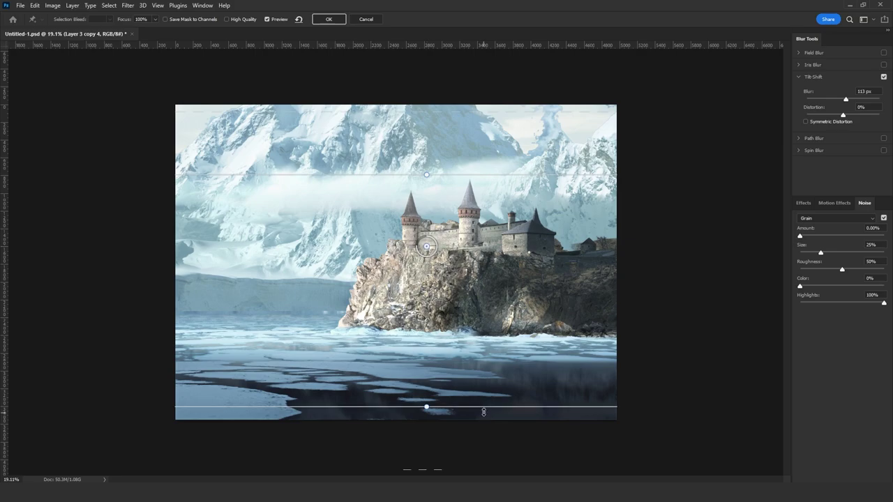
{"action": "left_click_drag", "start_coordinate": [483, 408], "coordinate": [479, 334]}
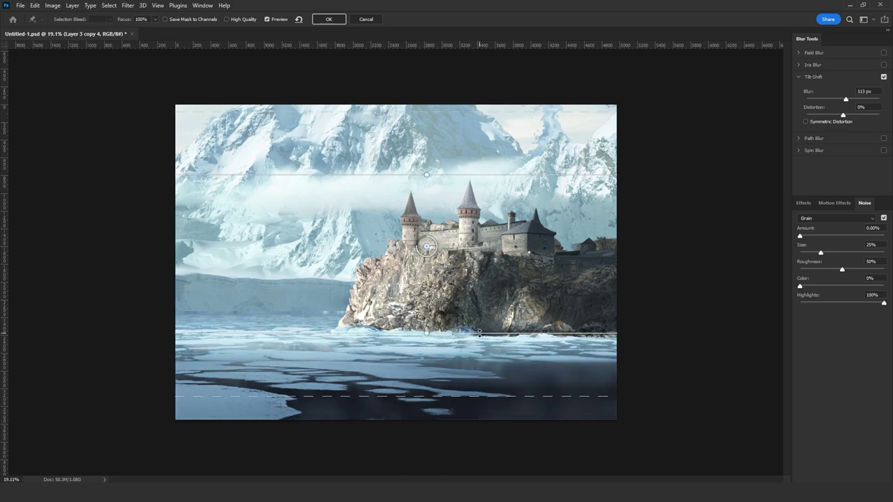
{"action": "left_click_drag", "start_coordinate": [428, 250], "coordinate": [428, 316]}
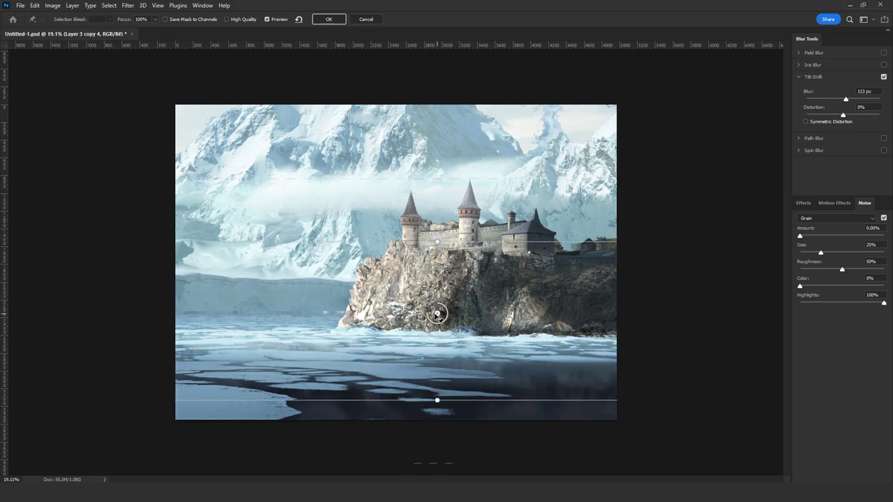
{"action": "left_click_drag", "start_coordinate": [458, 402], "coordinate": [459, 358]}
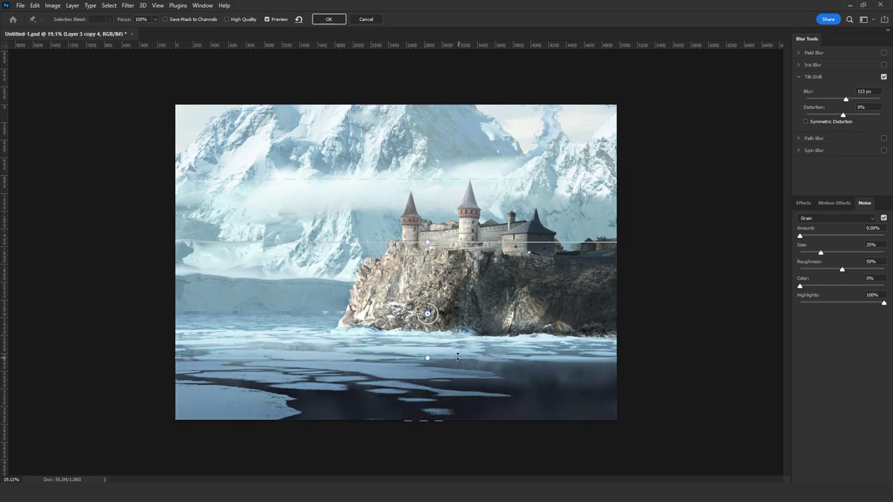
{"action": "left_click_drag", "start_coordinate": [464, 242], "coordinate": [463, 310]}
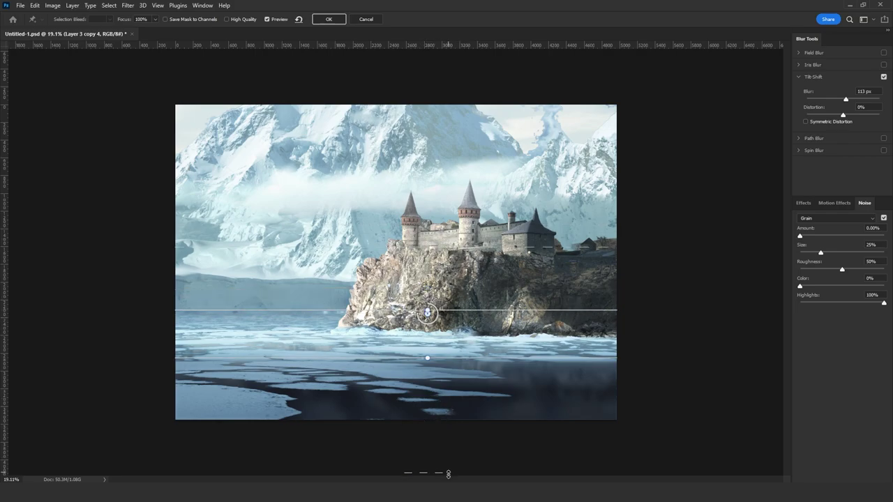
{"action": "left_click", "coordinate": [328, 19]}
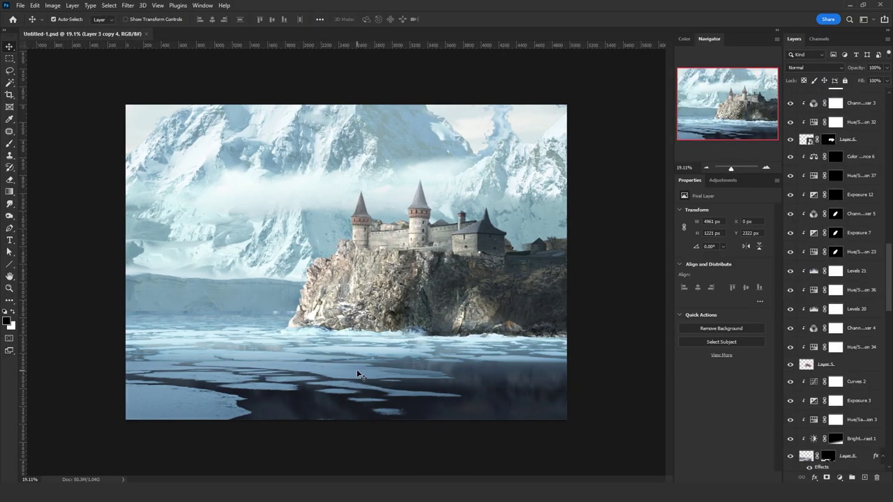
Step: Select the foreground ice layer together with its clipped adjustments and flip the ice and dark water horizontally
{"action": "left_click", "coordinate": [358, 373]}
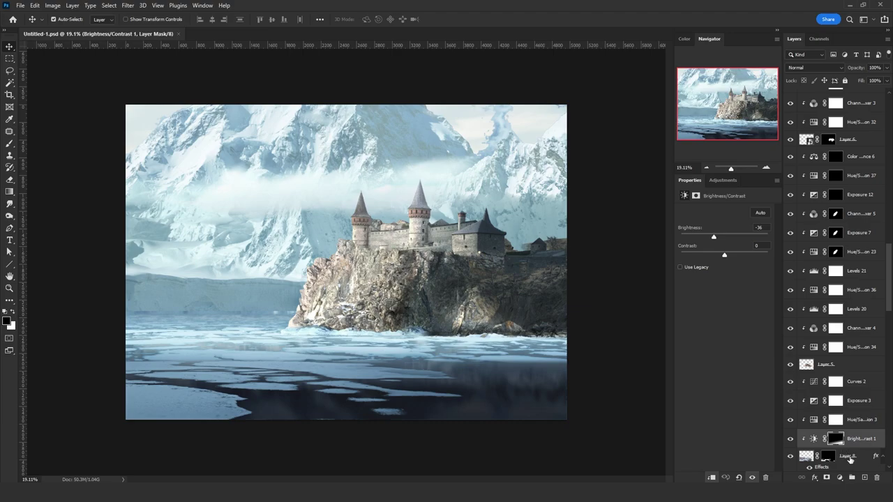
{"action": "left_click", "coordinate": [850, 458]}
{"action": "left_click", "coordinate": [855, 371], "text": "shift"}
{"action": "key", "text": "ctrl+t"}
{"action": "mouse_move", "coordinate": [410, 373]}
{"action": "left_mouse_down"}
{"action": "mouse_move", "coordinate": [331, 377]}
{"action": "mouse_move", "coordinate": [462, 370]}
{"action": "mouse_move", "coordinate": [409, 365]}
{"action": "left_mouse_up"}
{"action": "right_click", "coordinate": [438, 370]}
{"action": "left_click", "coordinate": [460, 410]}
{"action": "key", "text": "Return"}
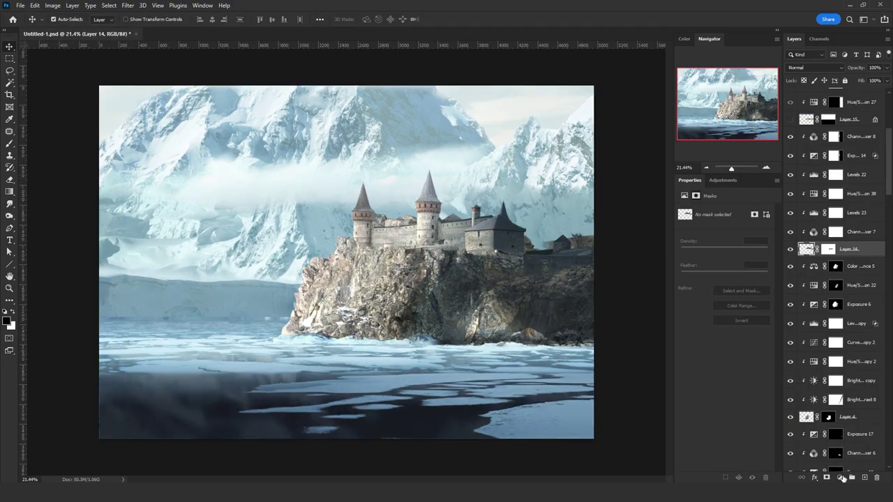
Step: Add a Curves adjustment clipped to the castle layer above its other adjustments and set its blend mode to Color
{"action": "left_click", "coordinate": [842, 478]}
{"action": "left_click", "coordinate": [795, 360]}
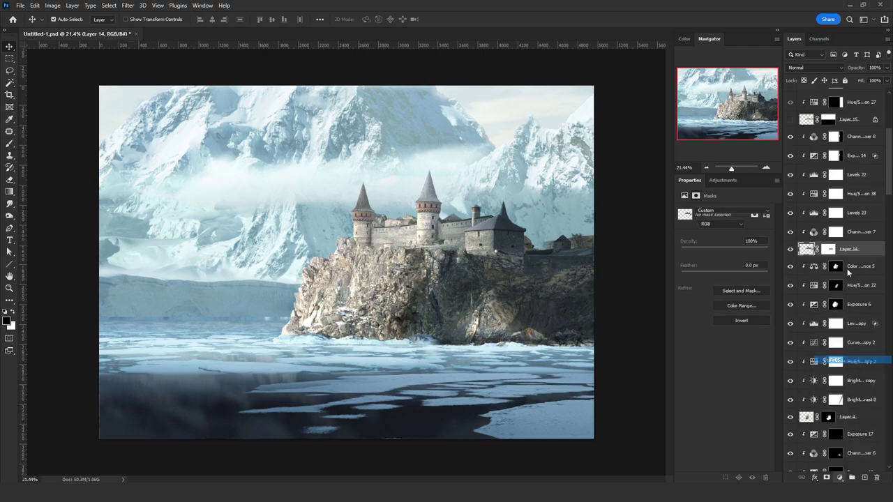
{"action": "left_click_drag", "start_coordinate": [858, 248], "coordinate": [858, 128]}
{"action": "left_click", "coordinate": [814, 69]}
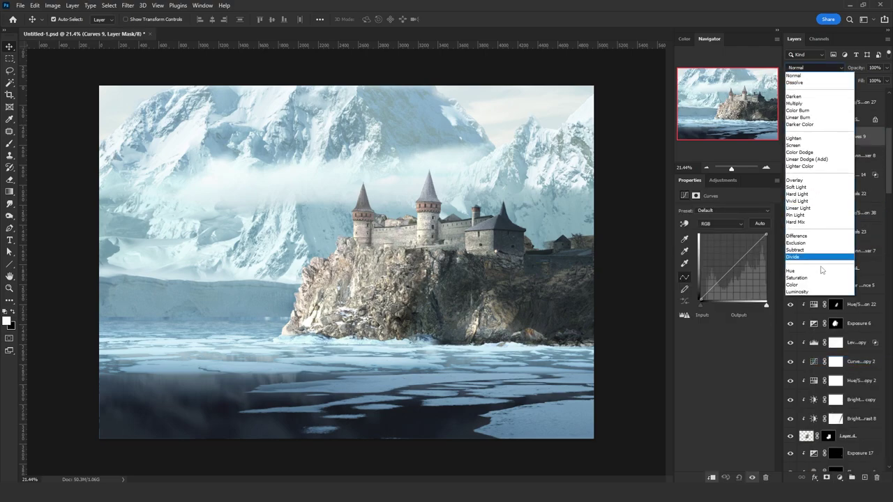
{"action": "left_click", "coordinate": [812, 284]}
Step: Tint the castle warmer in Curves 9 by raising the red midtones and lowering the blue output to 116 and green to 115
{"action": "left_click", "coordinate": [722, 223]}
{"action": "left_click", "coordinate": [721, 234]}
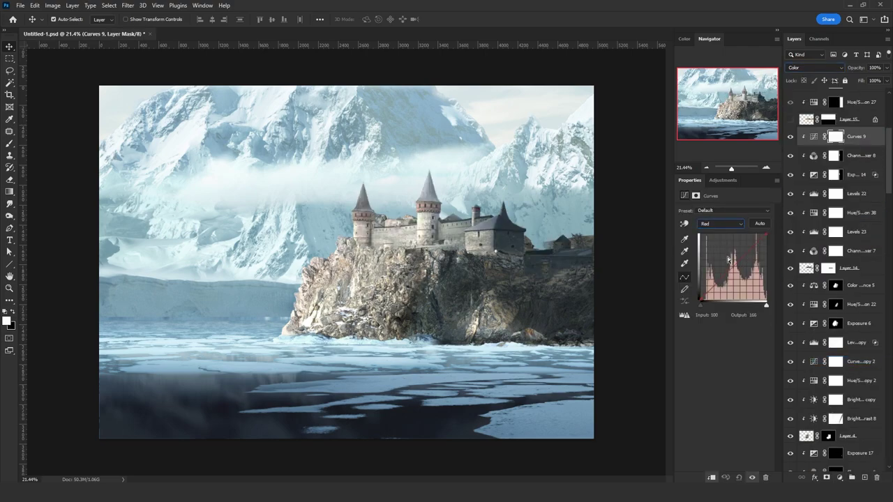
{"action": "left_click", "coordinate": [731, 266]}
{"action": "left_click", "coordinate": [722, 223]}
{"action": "left_click", "coordinate": [722, 243]}
{"action": "left_click", "coordinate": [734, 267]}
{"action": "left_click", "coordinate": [722, 223]}
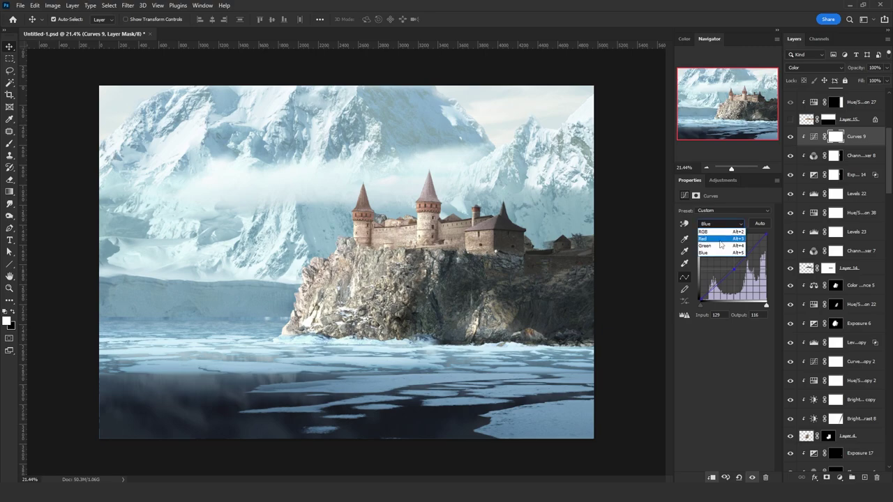
{"action": "left_click", "coordinate": [722, 244]}
{"action": "left_click", "coordinate": [734, 267]}
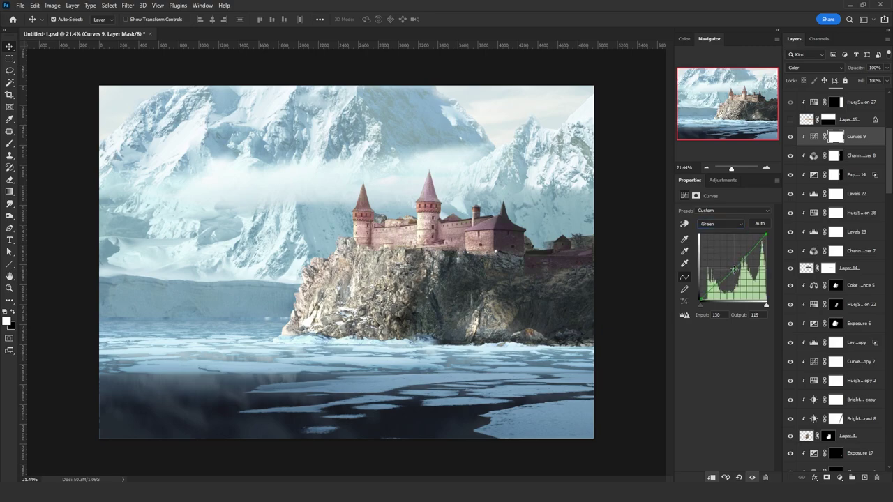
Step: Invert the Curves 9 mask and paint white over the walls of the large dark-roofed building and the wall beside it
{"action": "key", "text": "ctrl+i"}
{"action": "left_click", "coordinate": [10, 143]}
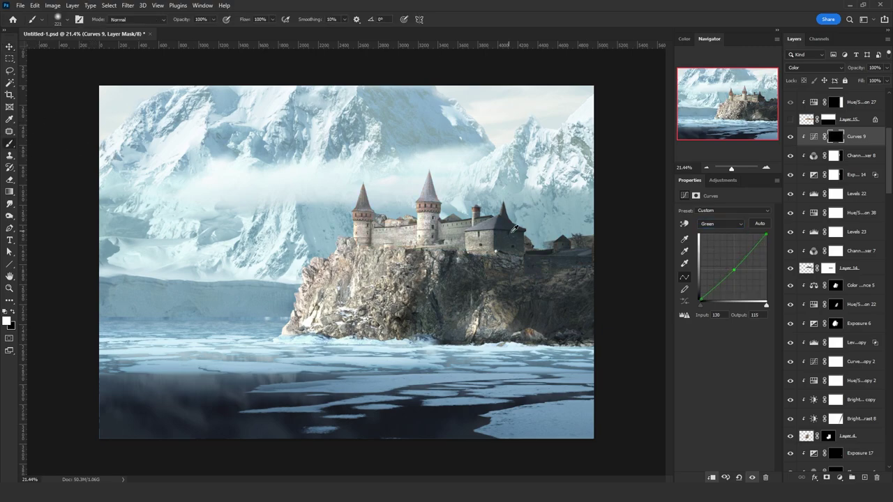
{"action": "scroll", "coordinate": [511, 232], "scroll_direction": "up", "scroll_amount": 6}
{"action": "mouse_move", "coordinate": [524, 253]}
{"action": "left_mouse_down"}
{"action": "mouse_move", "coordinate": [516, 397]}
{"action": "mouse_move", "coordinate": [486, 272]}
{"action": "mouse_move", "coordinate": [556, 272]}
{"action": "mouse_move", "coordinate": [499, 258]}
{"action": "mouse_move", "coordinate": [543, 256]}
{"action": "mouse_move", "coordinate": [364, 252]}
{"action": "left_mouse_up"}
{"action": "left_click_drag", "start_coordinate": [320, 285], "coordinate": [219, 298]}
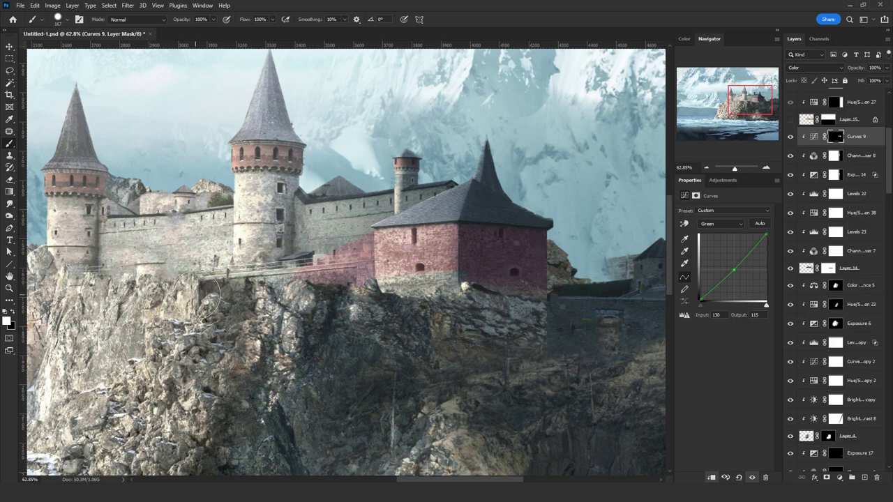
Step: Paint the Curves 9 mask white over the remaining castle walls and towers, adjusting the brush size to fit
{"action": "right_click", "coordinate": [242, 256], "text": "alt"}
{"action": "mouse_move", "coordinate": [271, 269]}
{"action": "left_mouse_down"}
{"action": "mouse_move", "coordinate": [300, 242]}
{"action": "mouse_move", "coordinate": [332, 249]}
{"action": "mouse_move", "coordinate": [291, 274]}
{"action": "mouse_move", "coordinate": [318, 240]}
{"action": "mouse_move", "coordinate": [296, 210]}
{"action": "left_mouse_up"}
{"action": "left_click", "coordinate": [392, 202], "text": "shift"}
{"action": "right_click", "coordinate": [396, 212], "text": "alt"}
{"action": "key", "text": "bracketright"}
{"action": "key", "text": "bracketright"}
{"action": "key", "text": "bracketright"}
{"action": "key", "text": "bracketright"}
{"action": "mouse_move", "coordinate": [346, 224]}
{"action": "left_mouse_down"}
{"action": "mouse_move", "coordinate": [307, 227]}
{"action": "mouse_move", "coordinate": [259, 263]}
{"action": "mouse_move", "coordinate": [241, 224]}
{"action": "mouse_move", "coordinate": [247, 178]}
{"action": "mouse_move", "coordinate": [292, 181]}
{"action": "mouse_move", "coordinate": [258, 248]}
{"action": "mouse_move", "coordinate": [281, 229]}
{"action": "mouse_move", "coordinate": [230, 260]}
{"action": "mouse_move", "coordinate": [99, 266]}
{"action": "mouse_move", "coordinate": [95, 211]}
{"action": "mouse_move", "coordinate": [45, 227]}
{"action": "mouse_move", "coordinate": [58, 250]}
{"action": "mouse_move", "coordinate": [98, 212]}
{"action": "mouse_move", "coordinate": [96, 244]}
{"action": "mouse_move", "coordinate": [114, 231]}
{"action": "mouse_move", "coordinate": [235, 221]}
{"action": "mouse_move", "coordinate": [110, 268]}
{"action": "left_mouse_up"}
{"action": "left_click_drag", "start_coordinate": [137, 235], "coordinate": [119, 234]}
{"action": "scroll", "coordinate": [296, 216], "scroll_direction": "down", "scroll_amount": 5}
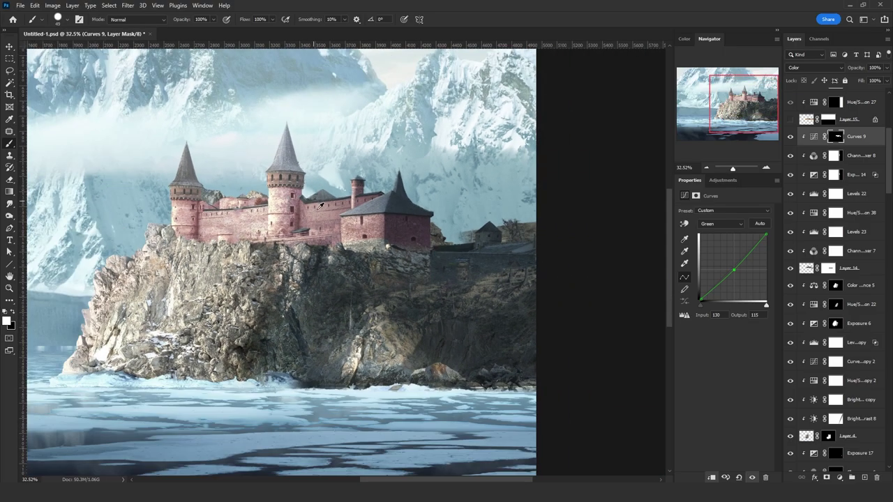
Step: Extend the white mask painting over the low dark wall and the small hut at the castle's far end
{"action": "scroll", "coordinate": [308, 230], "scroll_direction": "up", "scroll_amount": 2}
{"action": "left_click_drag", "start_coordinate": [390, 263], "coordinate": [410, 263]}
{"action": "mouse_move", "coordinate": [476, 278]}
{"action": "left_mouse_down"}
{"action": "mouse_move", "coordinate": [603, 289]}
{"action": "mouse_move", "coordinate": [468, 290]}
{"action": "left_mouse_up"}
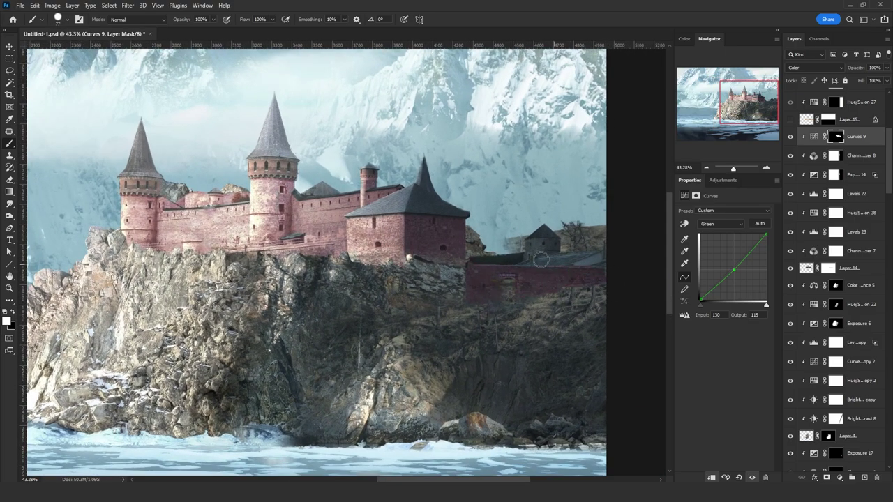
{"action": "left_click_drag", "start_coordinate": [541, 259], "coordinate": [546, 249]}
{"action": "scroll", "coordinate": [510, 247], "scroll_direction": "down", "scroll_amount": 5}
{"action": "scroll", "coordinate": [319, 213], "scroll_direction": "up", "scroll_amount": 3}
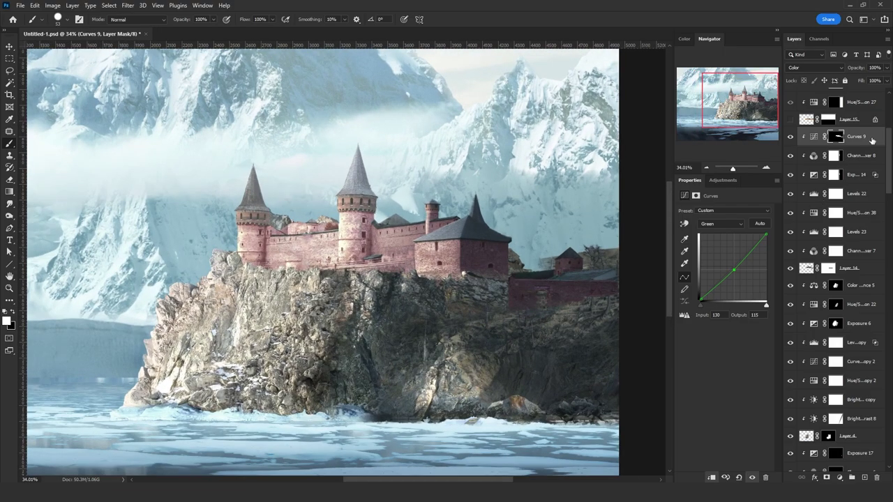
Step: Adjust the Blend If range of Curves 9 and reselect its layer mask
{"action": "left_click", "coordinate": [872, 141]}
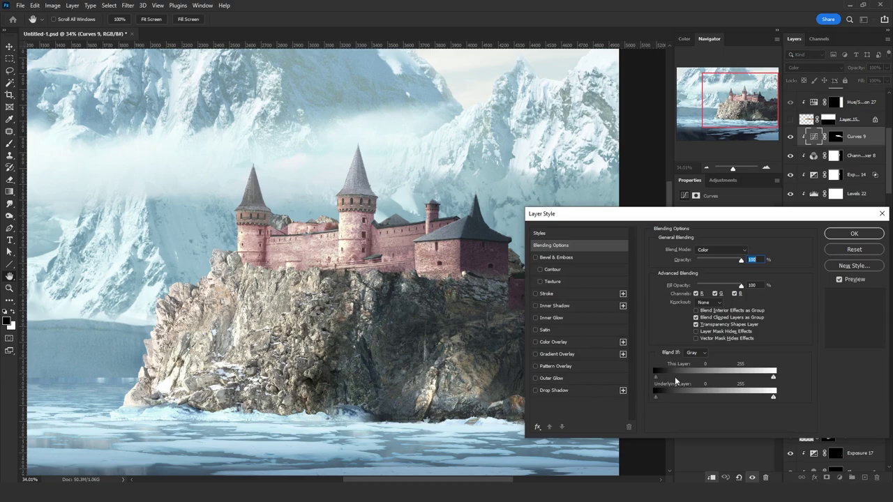
{"action": "left_click_drag", "start_coordinate": [740, 378], "coordinate": [636, 373]}
{"action": "left_click", "coordinate": [853, 233]}
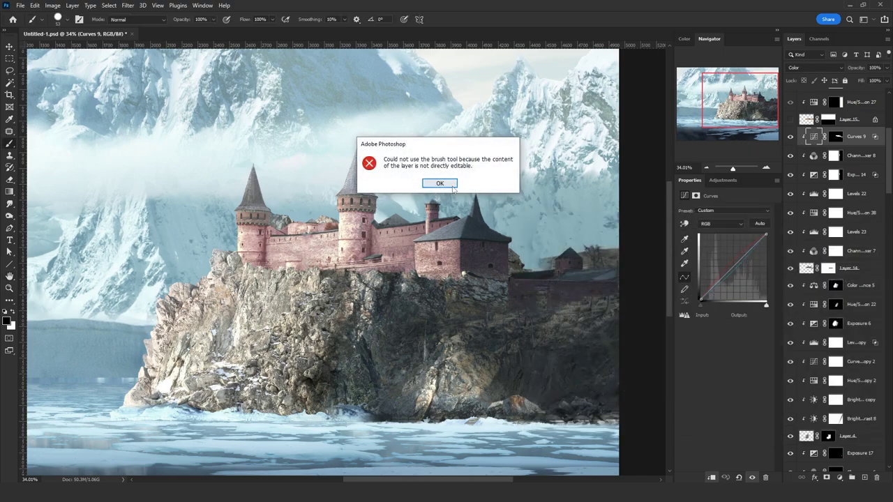
{"action": "left_click", "coordinate": [439, 183]}
{"action": "left_click", "coordinate": [836, 137]}
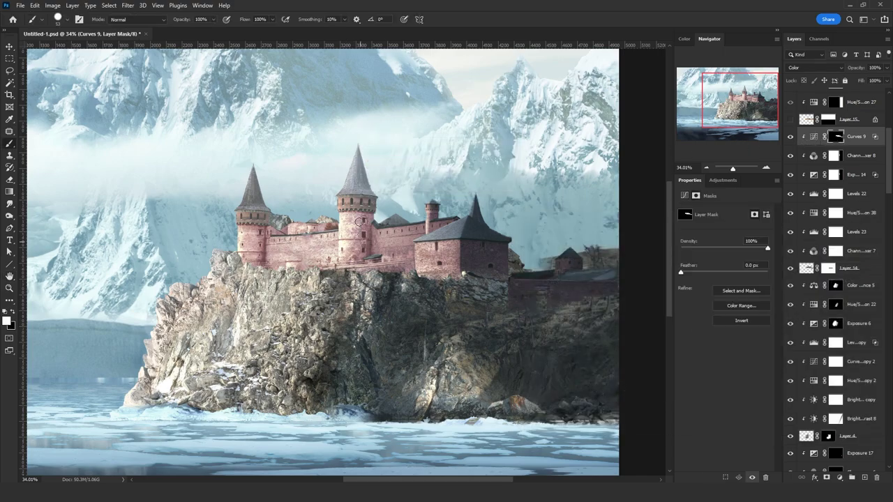
{"action": "scroll", "coordinate": [360, 247], "scroll_direction": "down", "scroll_amount": 2}
{"action": "scroll", "coordinate": [440, 164], "scroll_direction": "up", "scroll_amount": 1}
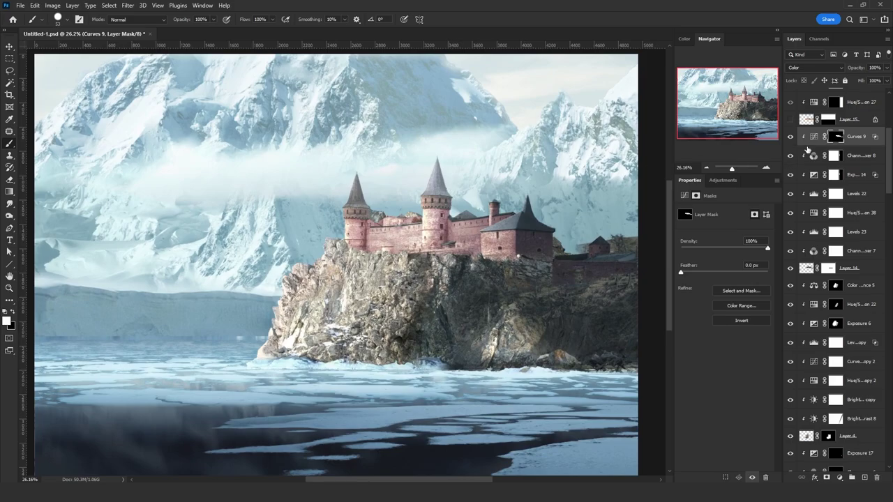
Step: Refine the blue, green and red channels of Curves 9, with the green output at 110, and set the layer opacity to 20%
{"action": "left_click", "coordinate": [813, 137]}
{"action": "left_click", "coordinate": [720, 223]}
{"action": "left_click", "coordinate": [718, 255]}
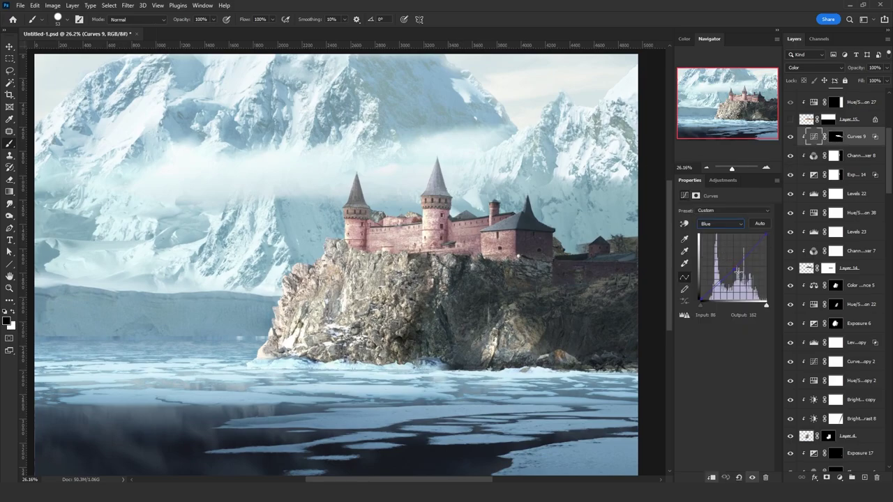
{"action": "left_click", "coordinate": [727, 225]}
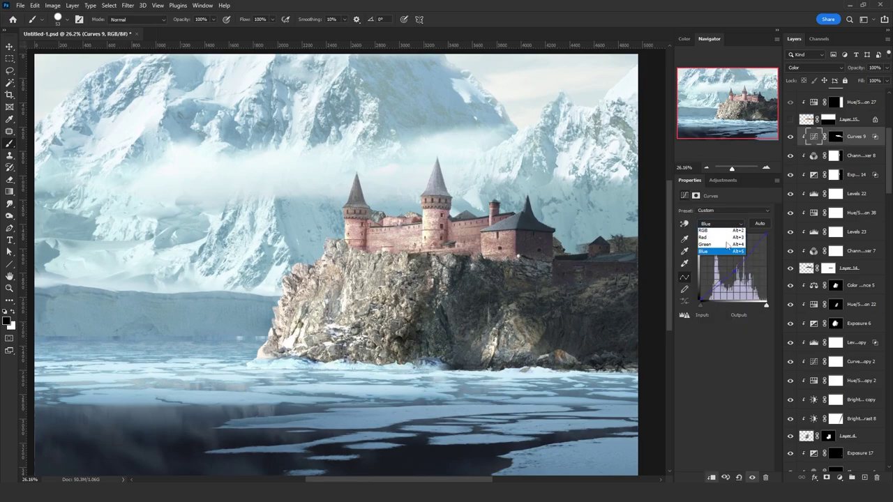
{"action": "left_click", "coordinate": [725, 244]}
{"action": "left_click", "coordinate": [725, 223]}
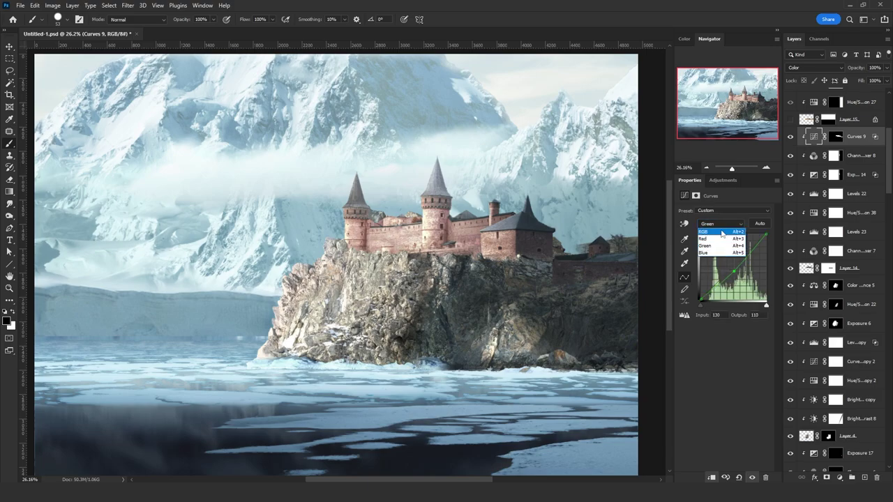
{"action": "left_click", "coordinate": [726, 235]}
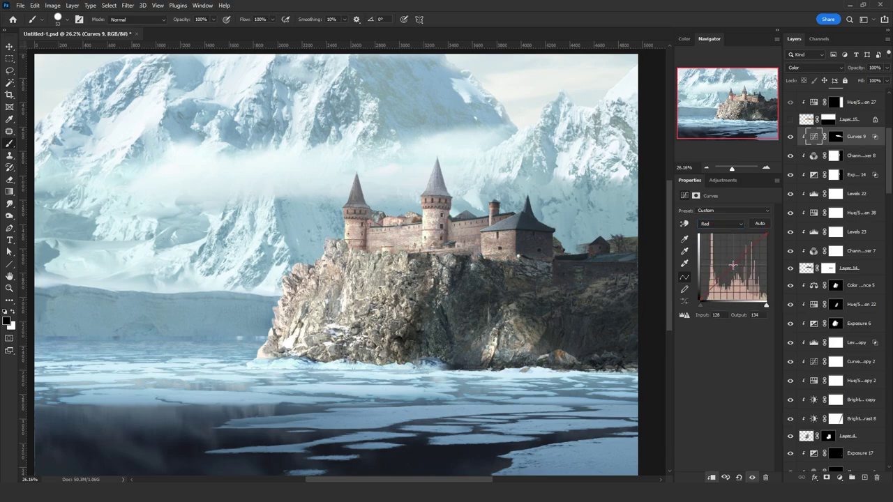
{"action": "left_click_drag", "start_coordinate": [733, 275], "coordinate": [731, 266]}
{"action": "key", "text": "Return"}
Step: Load the Curves 9 mask as a selection, invert it, and add a clipped Curves adjustment in Color blend mode
{"action": "left_click", "coordinate": [836, 139], "text": "ctrl"}
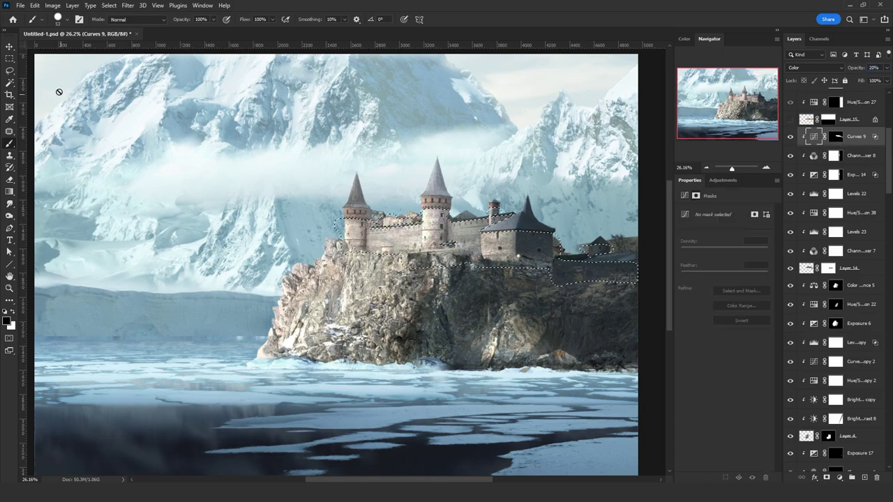
{"action": "key", "text": "l"}
{"action": "right_click", "coordinate": [357, 166]}
{"action": "left_click", "coordinate": [390, 177]}
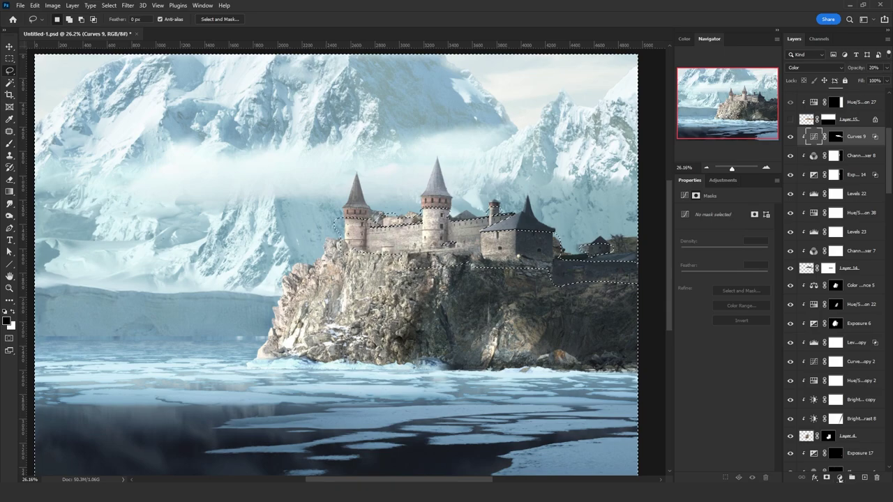
{"action": "left_click", "coordinate": [840, 478]}
{"action": "left_click", "coordinate": [835, 361]}
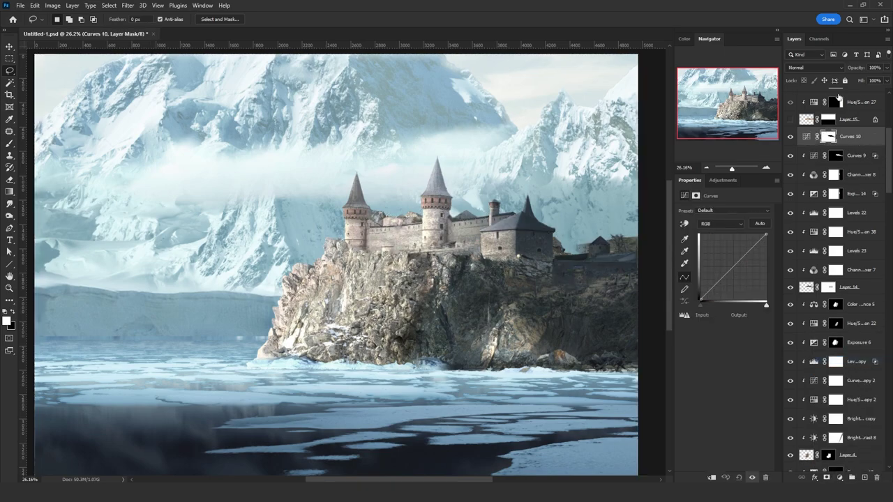
{"action": "left_click", "coordinate": [815, 68]}
{"action": "left_click", "coordinate": [802, 287]}
Step: In Curves 10, lower the red output to 104, raise the blue midtones, lower the green output to 108, and set opacity to 30%
{"action": "left_click", "coordinate": [719, 224]}
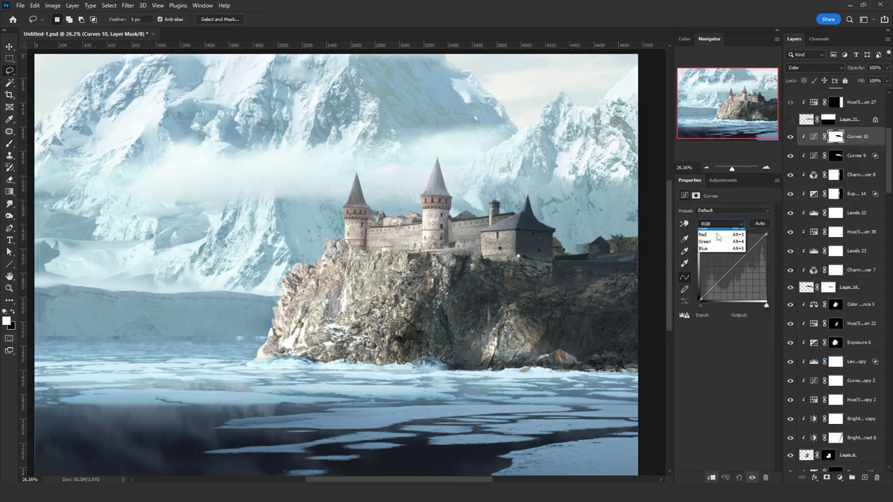
{"action": "left_click", "coordinate": [717, 235]}
{"action": "left_click_drag", "start_coordinate": [732, 270], "coordinate": [733, 274]}
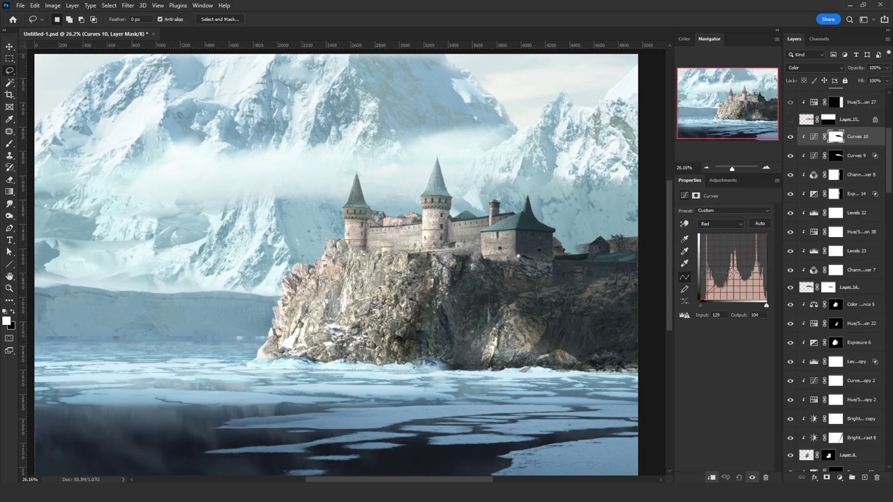
{"action": "left_click", "coordinate": [719, 223]}
{"action": "left_click", "coordinate": [729, 255]}
{"action": "left_click_drag", "start_coordinate": [733, 263], "coordinate": [732, 262]}
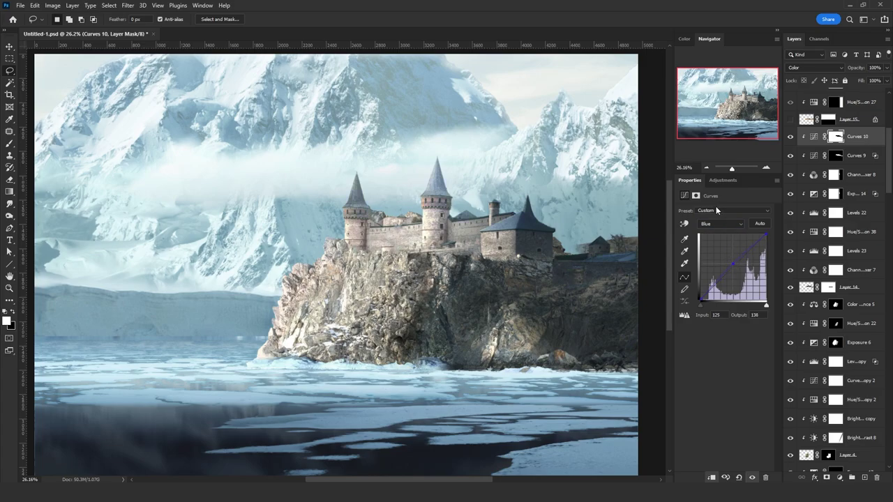
{"action": "left_click", "coordinate": [718, 223]}
{"action": "left_click", "coordinate": [725, 245]}
{"action": "left_click_drag", "start_coordinate": [733, 261], "coordinate": [733, 272]}
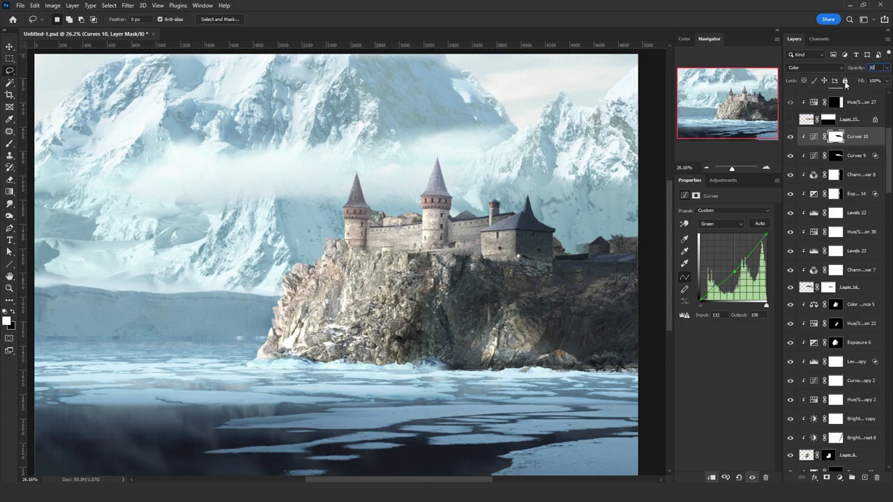
{"action": "key", "text": "Return"}
Step: Add a clipped Channel Mixer adjustment between Curves 9 and Curves 10, using the same mask as Curves 10
{"action": "key", "text": "z"}
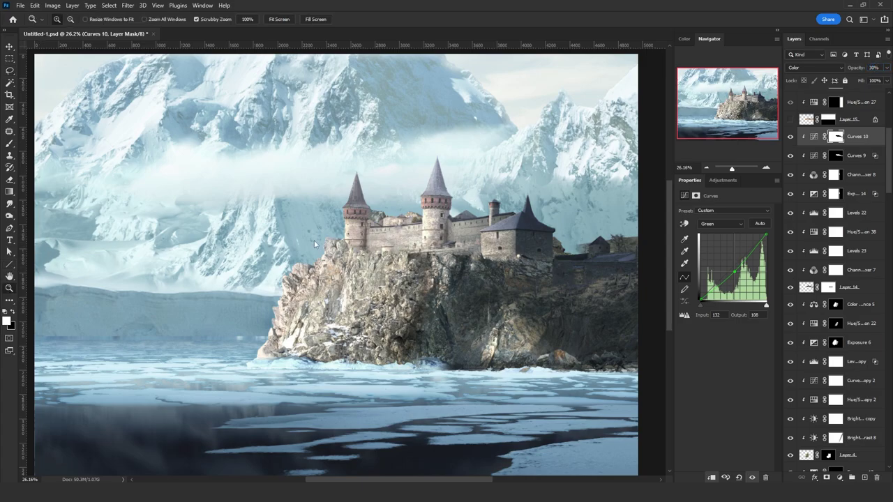
{"action": "left_click_drag", "start_coordinate": [384, 248], "coordinate": [432, 227]}
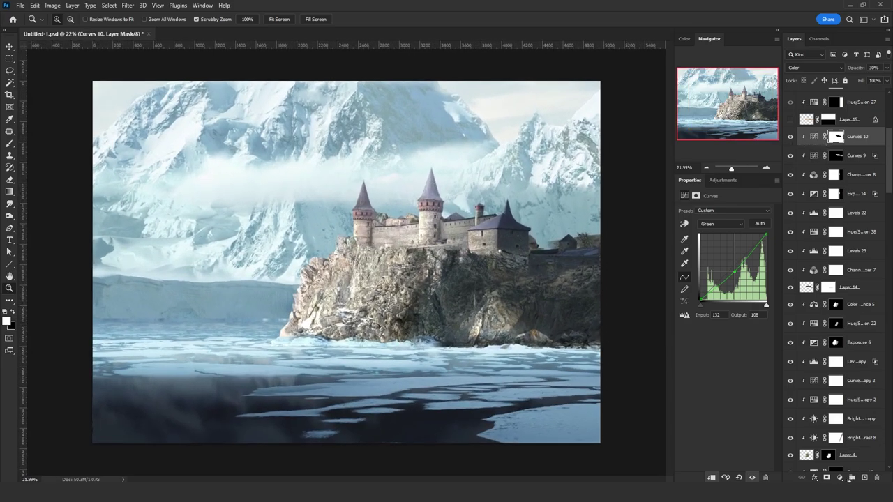
{"action": "left_click", "coordinate": [840, 478]}
{"action": "left_click", "coordinate": [840, 450]}
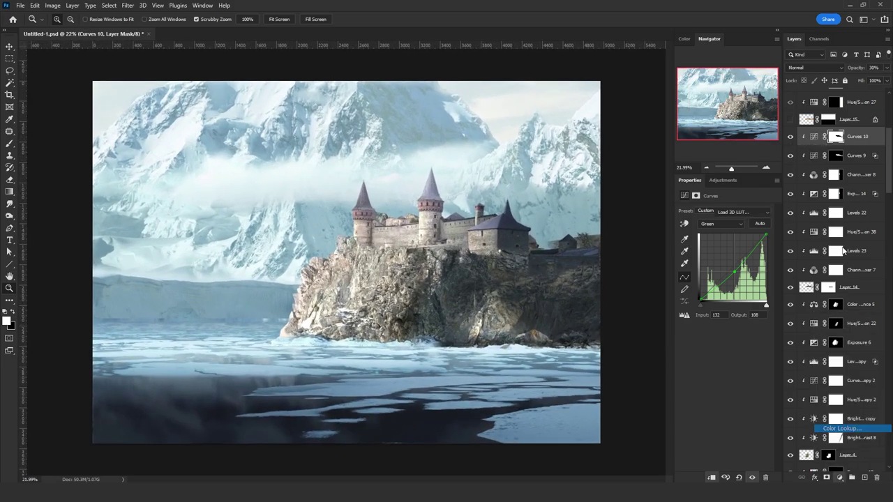
{"action": "left_click", "coordinate": [839, 478]}
{"action": "left_click", "coordinate": [840, 426]}
{"action": "left_click_drag", "start_coordinate": [849, 142], "coordinate": [838, 156]}
{"action": "left_click", "coordinate": [403, 182]}
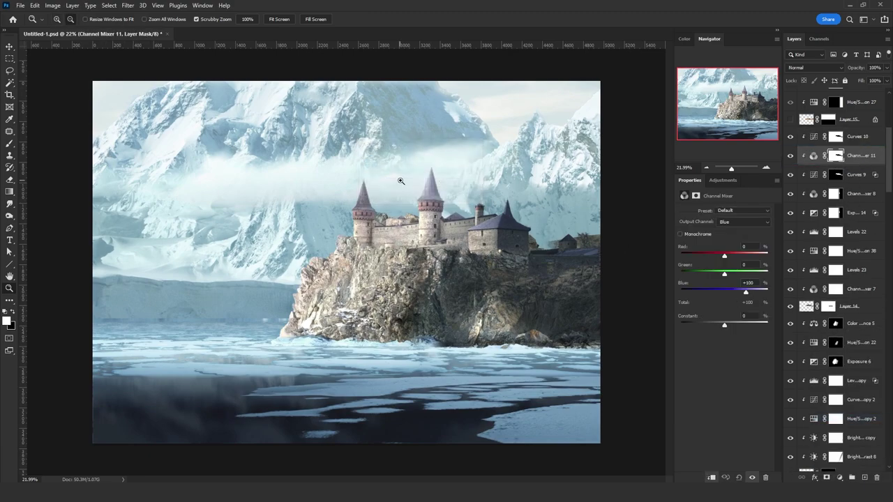
Step: Hide Curves 10 and set the Channel Mixer 11 blend mode to Color
{"action": "left_click", "coordinate": [791, 139]}
{"action": "left_click", "coordinate": [814, 68]}
{"action": "left_click", "coordinate": [803, 283]}
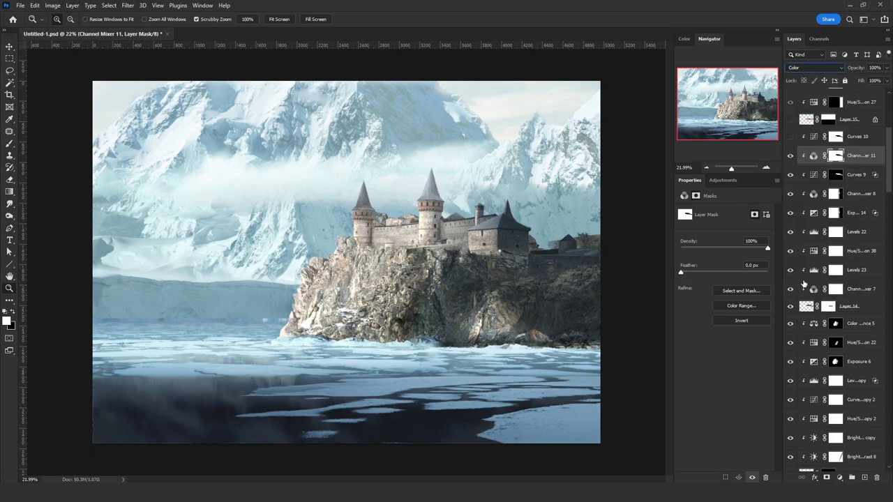
Step: In Channel Mixer 11, set blue to 110% for the Blue output channel and red to 90% for the Red output channel
{"action": "left_click", "coordinate": [813, 156]}
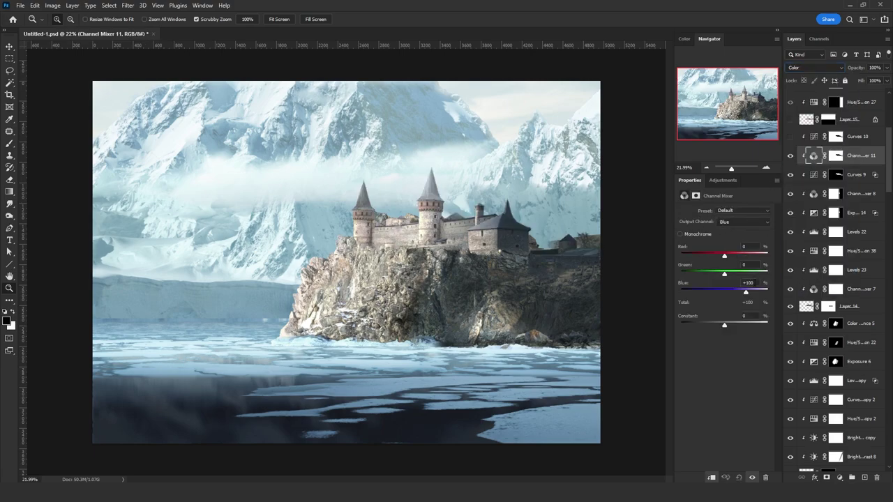
{"action": "left_click_drag", "start_coordinate": [755, 282], "coordinate": [729, 284]}
{"action": "type", "text": "110"}
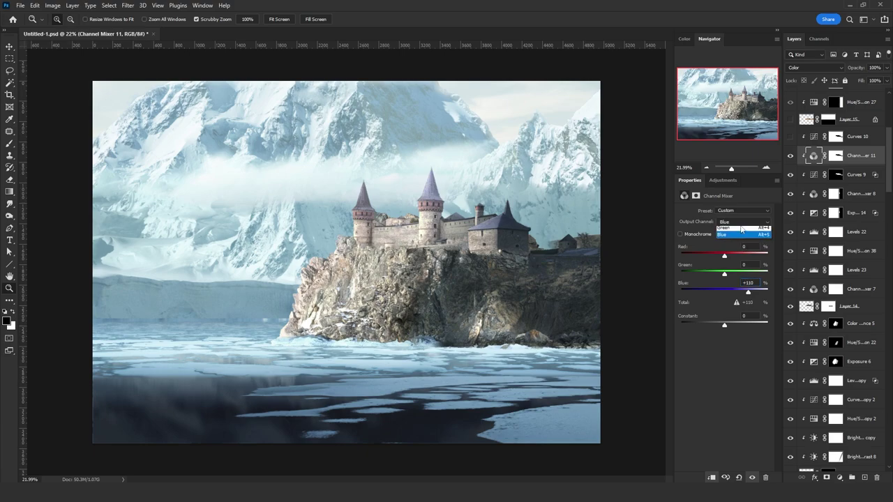
{"action": "left_click", "coordinate": [741, 221]}
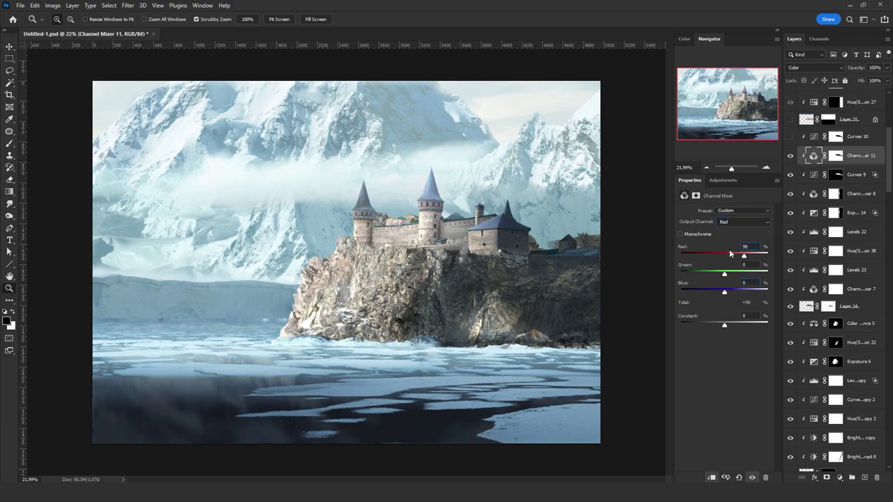
{"action": "key", "text": "Return"}
{"action": "left_click", "coordinate": [875, 68]}
Step: Add a clipped Channel Mixer adjustment above Curves 9 with the same mask as Curves 9, and set its blend mode to Color
{"action": "left_click", "coordinate": [835, 175]}
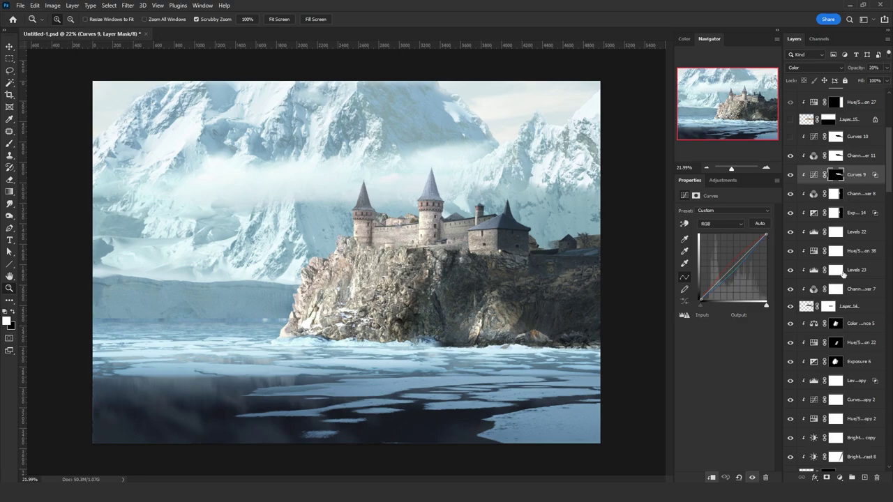
{"action": "left_click", "coordinate": [839, 476]}
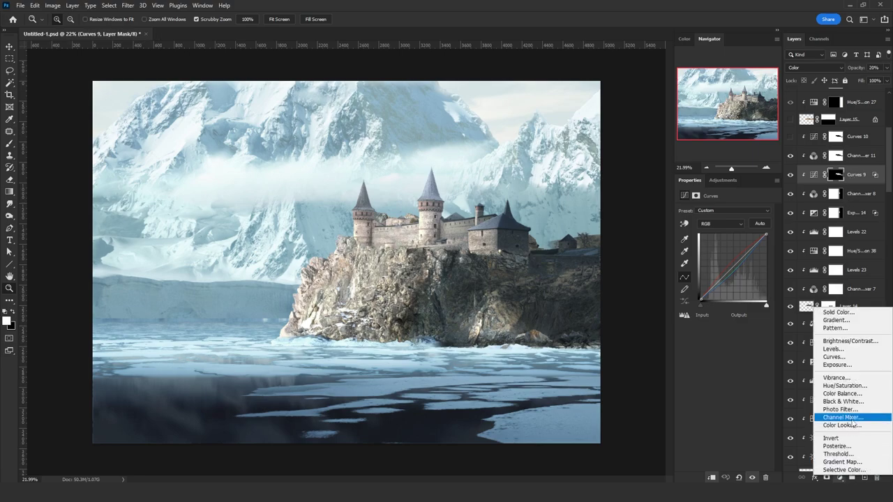
{"action": "left_click", "coordinate": [842, 417]}
{"action": "left_click_drag", "start_coordinate": [836, 194], "coordinate": [835, 175]}
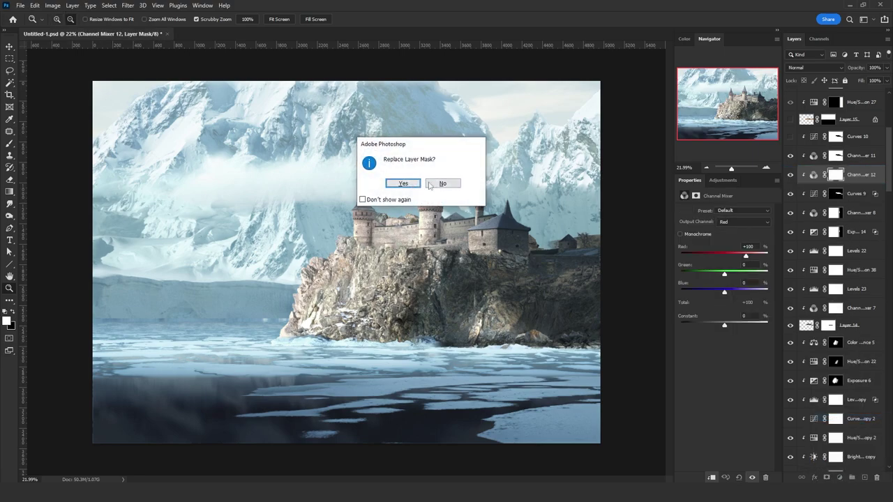
{"action": "left_click", "coordinate": [403, 183]}
{"action": "left_click", "coordinate": [815, 68]}
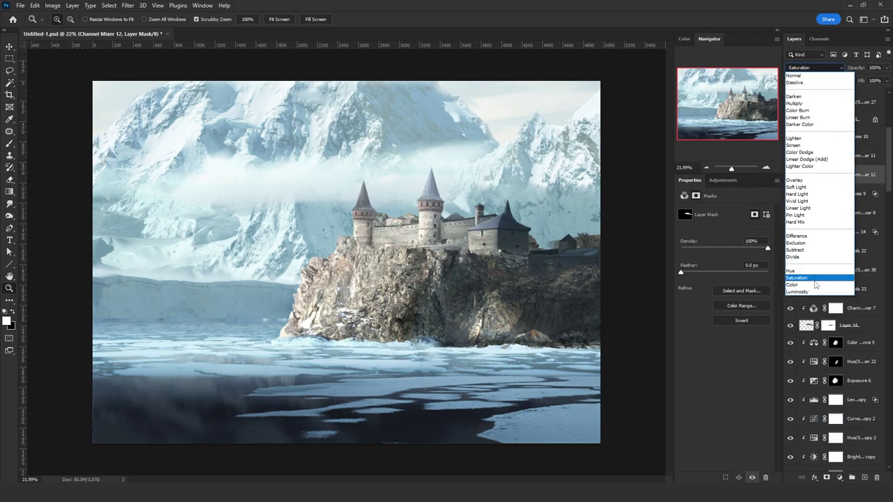
{"action": "left_click", "coordinate": [792, 285]}
Step: In Channel Mixer 12, set red to 110% for the Red output channel and try values on the other output channels
{"action": "left_click", "coordinate": [814, 175]}
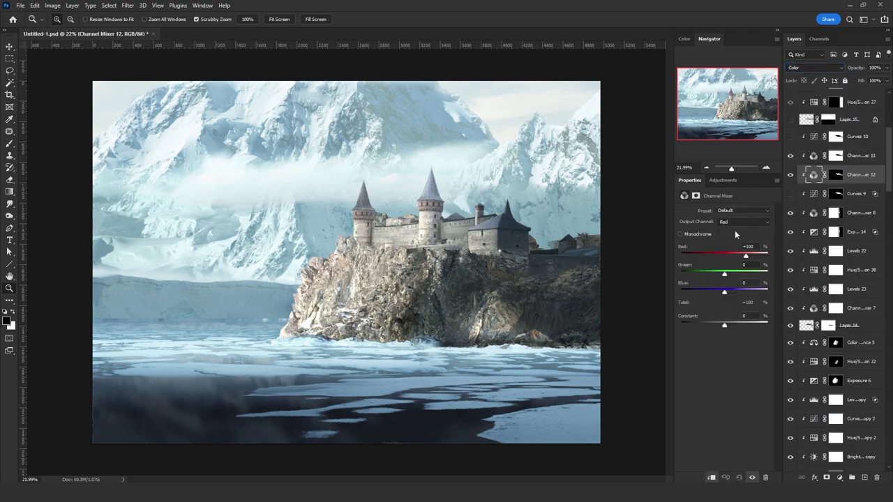
{"action": "left_click", "coordinate": [730, 247]}
{"action": "type", "text": "110"}
{"action": "left_click", "coordinate": [736, 223]}
{"action": "left_click", "coordinate": [739, 231]}
{"action": "type", "text": "0"}
{"action": "left_click", "coordinate": [739, 221]}
{"action": "left_click", "coordinate": [736, 245]}
{"action": "left_click", "coordinate": [729, 284]}
{"action": "type", "text": "90"}
Step: In Channel Mixer 12, set green and blue to 5% for the Red output channel and lower the layer opacity to 10%
{"action": "left_click_drag", "start_coordinate": [731, 257], "coordinate": [728, 260]}
{"action": "left_click", "coordinate": [749, 247]}
{"action": "type", "text": "0"}
{"action": "left_click", "coordinate": [728, 223]}
{"action": "left_click", "coordinate": [730, 231]}
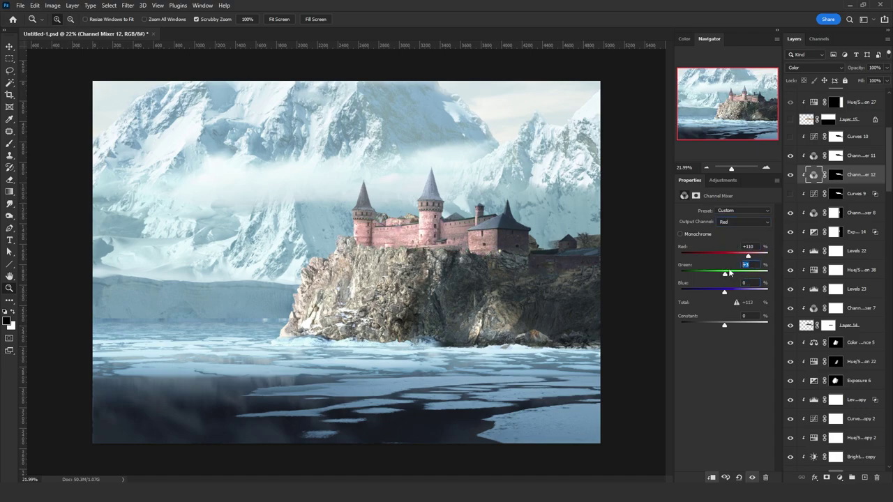
{"action": "left_click_drag", "start_coordinate": [729, 272], "coordinate": [715, 293]}
{"action": "key", "text": "Tab"}
{"action": "type", "text": "10"}
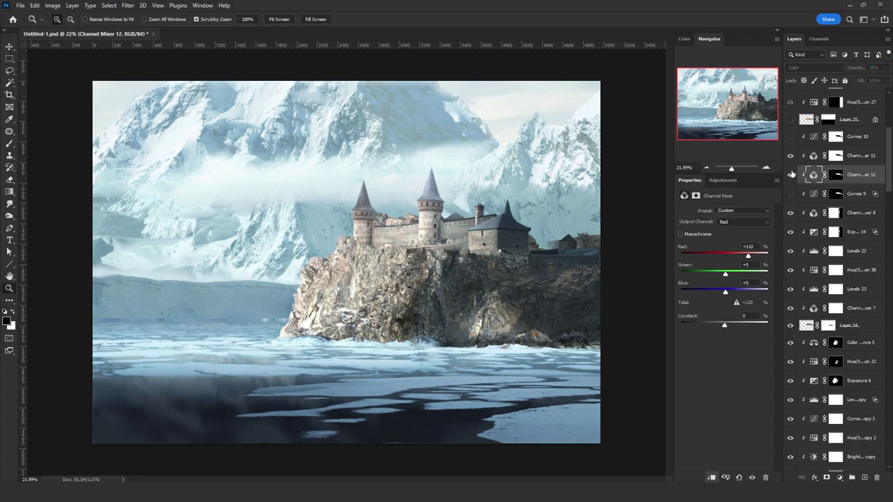
Step: Invert the Exposure 18 mask to black and paint white along the lower foreground water and ice to darken them
{"action": "scroll", "coordinate": [379, 226], "scroll_direction": "down", "scroll_amount": 5}
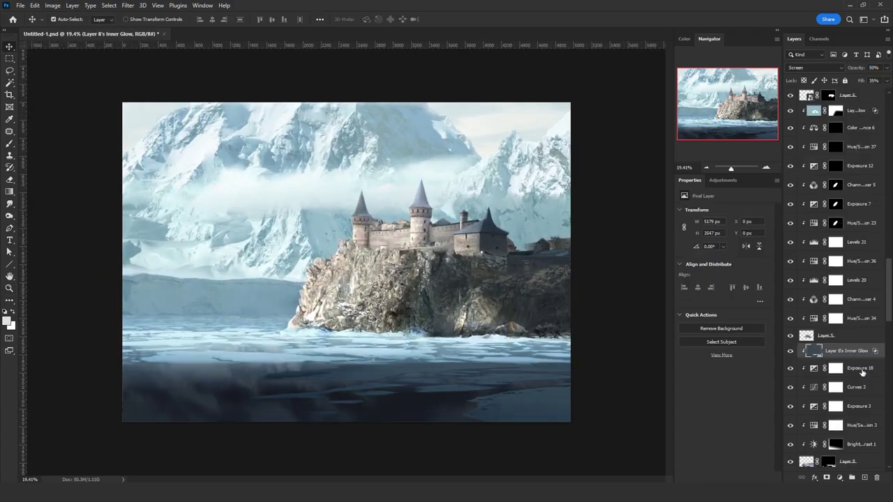
{"action": "left_click", "coordinate": [862, 370]}
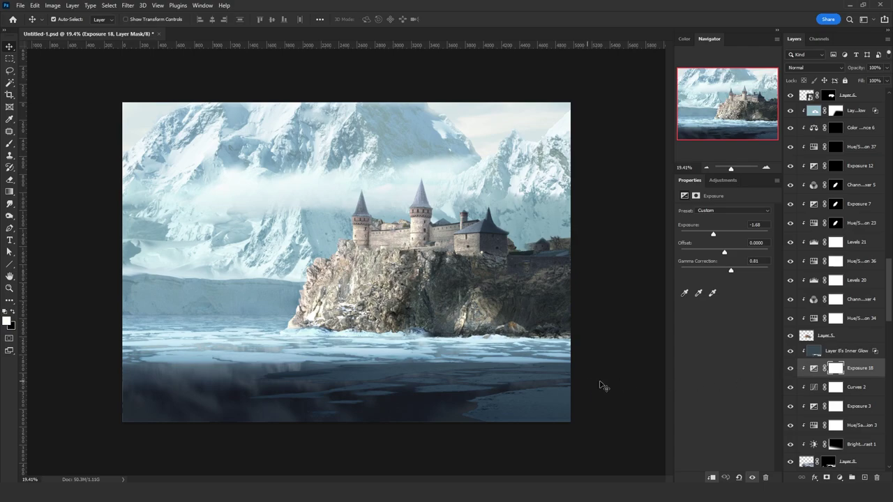
{"action": "left_click", "coordinate": [827, 478]}
{"action": "key", "text": "ctrl+z"}
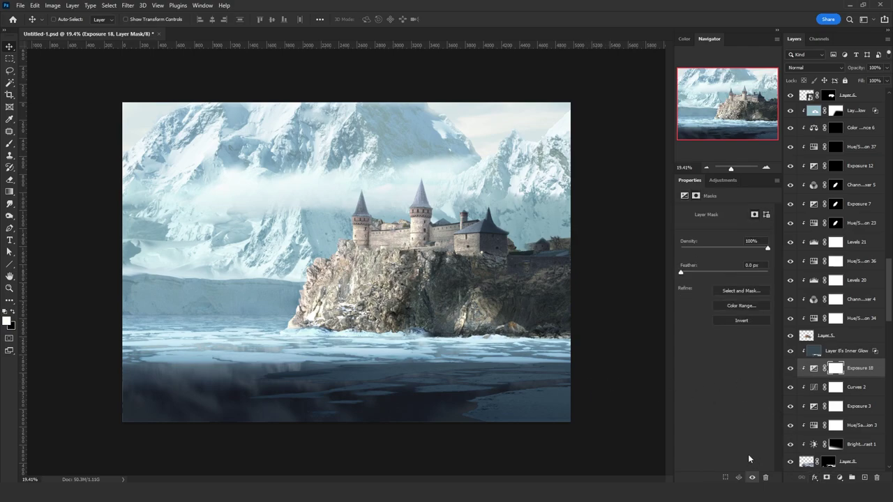
{"action": "key", "text": "ctrl+i"}
{"action": "left_click", "coordinate": [8, 146]}
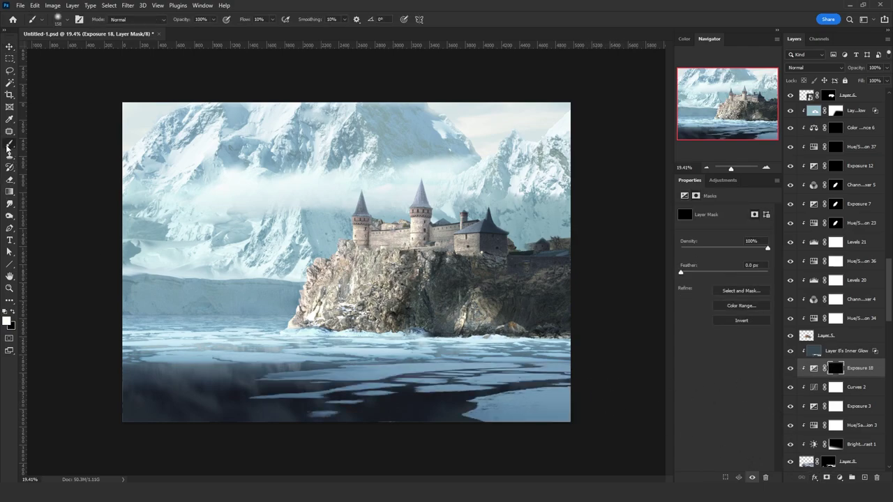
{"action": "left_click_drag", "start_coordinate": [258, 219], "coordinate": [316, 225]}
{"action": "key", "text": "x"}
{"action": "key", "text": "x"}
{"action": "mouse_move", "coordinate": [301, 430]}
{"action": "left_mouse_down"}
{"action": "mouse_move", "coordinate": [654, 367]}
{"action": "mouse_move", "coordinate": [403, 435]}
{"action": "mouse_move", "coordinate": [209, 429]}
{"action": "mouse_move", "coordinate": [460, 438]}
{"action": "mouse_move", "coordinate": [343, 463]}
{"action": "left_mouse_up"}
{"action": "left_click_drag", "start_coordinate": [513, 408], "coordinate": [462, 423]}
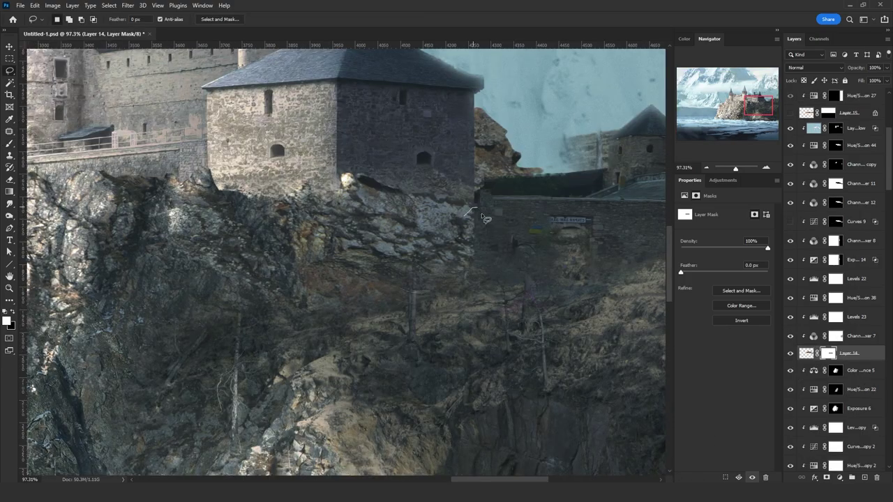
Step: Fill freehand selections on the Layer 14 mask to blend the rocks into the low wall beside the square tower
{"action": "key", "text": "alt+BackSpace"}
{"action": "mouse_move", "coordinate": [482, 215]}
{"action": "left_mouse_down"}
{"action": "mouse_move", "coordinate": [466, 238]}
{"action": "mouse_move", "coordinate": [487, 244]}
{"action": "mouse_move", "coordinate": [481, 263]}
{"action": "mouse_move", "coordinate": [500, 234]}
{"action": "mouse_move", "coordinate": [528, 258]}
{"action": "mouse_move", "coordinate": [541, 311]}
{"action": "mouse_move", "coordinate": [488, 279]}
{"action": "left_mouse_up"}
{"action": "key", "text": "alt+BackSpace"}
{"action": "key", "text": "alt+BackSpace"}
{"action": "key", "text": "alt+BackSpace"}
{"action": "key", "text": "alt+BackSpace"}
{"action": "key", "text": "ctrl+d"}
{"action": "key", "text": "alt+BackSpace"}
{"action": "left_click_drag", "start_coordinate": [340, 216], "coordinate": [161, 202]}
Step: Fill freehand selections on the Layer 14 mask to blend the hillside into the wall's base between the archway and the trees
{"action": "scroll", "coordinate": [341, 216], "scroll_direction": "up", "scroll_amount": 2}
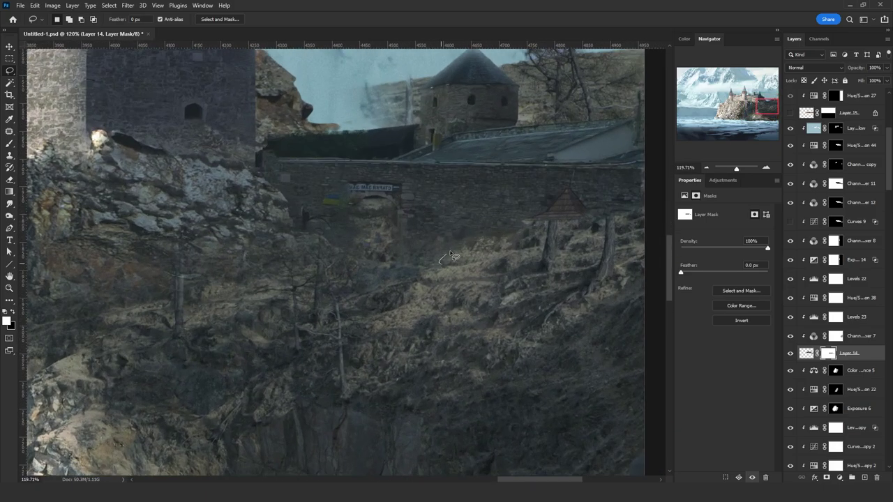
{"action": "mouse_move", "coordinate": [447, 262]}
{"action": "left_mouse_down"}
{"action": "mouse_move", "coordinate": [523, 232]}
{"action": "mouse_move", "coordinate": [488, 259]}
{"action": "left_mouse_up"}
{"action": "key", "text": "alt+BackSpace"}
{"action": "mouse_move", "coordinate": [491, 237]}
{"action": "left_mouse_down"}
{"action": "mouse_move", "coordinate": [524, 233]}
{"action": "mouse_move", "coordinate": [514, 225]}
{"action": "mouse_move", "coordinate": [552, 205]}
{"action": "mouse_move", "coordinate": [570, 222]}
{"action": "left_mouse_up"}
{"action": "key", "text": "alt+BackSpace"}
{"action": "key", "text": "alt+BackSpace"}
{"action": "key", "text": "alt+BackSpace"}
{"action": "key", "text": "ctrl+d"}
Step: Refine the Layer 14 mask where the wall meets the hillside and tree trunks near the canvas edge
{"action": "key", "text": "c"}
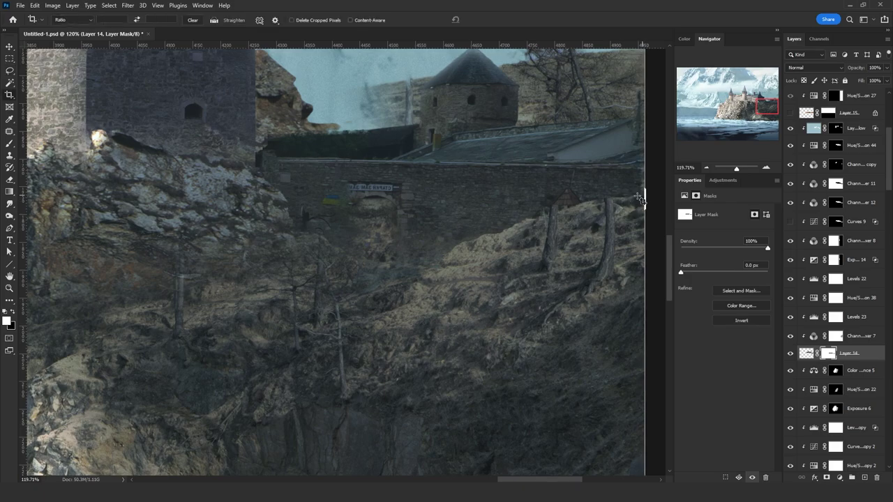
{"action": "left_click", "coordinate": [10, 71]}
{"action": "mouse_move", "coordinate": [642, 211]}
{"action": "left_mouse_down"}
{"action": "mouse_move", "coordinate": [546, 215]}
{"action": "mouse_move", "coordinate": [501, 201]}
{"action": "left_mouse_up"}
{"action": "left_click", "coordinate": [12, 312]}
{"action": "key", "text": "alt+BackSpace"}
{"action": "key", "text": "ctrl+d"}
{"action": "mouse_move", "coordinate": [611, 202]}
{"action": "left_mouse_down"}
{"action": "mouse_move", "coordinate": [588, 216]}
{"action": "mouse_move", "coordinate": [604, 186]}
{"action": "left_mouse_up"}
{"action": "key", "text": "alt+BackSpace"}
{"action": "key", "text": "ctrl+d"}
{"action": "key", "text": "x"}
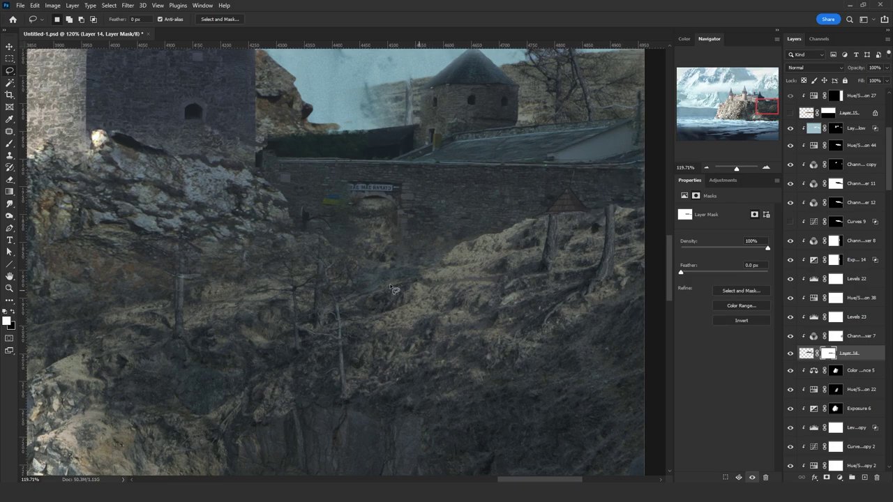
Step: Fill freehand selections on the Layer 14 mask to define the wall's archway opening and clean up the area above the wall
{"action": "mouse_move", "coordinate": [357, 252]}
{"action": "left_mouse_down"}
{"action": "mouse_move", "coordinate": [353, 260]}
{"action": "mouse_move", "coordinate": [379, 196]}
{"action": "mouse_move", "coordinate": [401, 268]}
{"action": "mouse_move", "coordinate": [396, 216]}
{"action": "mouse_move", "coordinate": [399, 247]}
{"action": "left_mouse_up"}
{"action": "key", "text": "ctrl+BackSpace"}
{"action": "key", "text": "ctrl+d"}
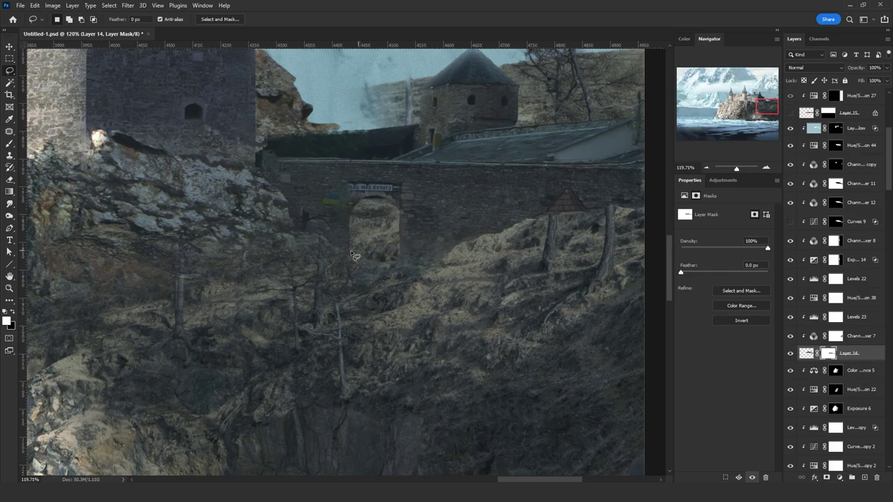
{"action": "key", "text": "ctrl+BackSpace"}
{"action": "key", "text": "ctrl+d"}
{"action": "mouse_move", "coordinate": [382, 127]}
{"action": "left_mouse_down"}
{"action": "mouse_move", "coordinate": [391, 116]}
{"action": "mouse_move", "coordinate": [420, 155]}
{"action": "mouse_move", "coordinate": [279, 155]}
{"action": "mouse_move", "coordinate": [320, 99]}
{"action": "left_mouse_up"}
{"action": "key", "text": "ctrl+BackSpace"}
{"action": "key", "text": "ctrl+d"}
{"action": "scroll", "coordinate": [425, 122], "scroll_direction": "down", "scroll_amount": 4}
{"action": "scroll", "coordinate": [516, 168], "scroll_direction": "up", "scroll_amount": 8}
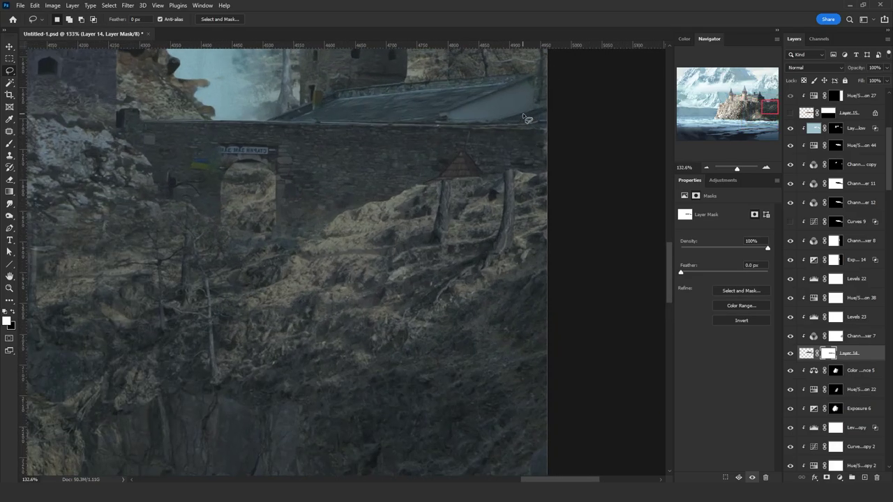
Step: Fill narrow freehand selections on the Layer 14 mask to bring the tree trunks in front of the wall and roof
{"action": "mouse_move", "coordinate": [501, 239]}
{"action": "left_mouse_down"}
{"action": "mouse_move", "coordinate": [504, 194]}
{"action": "mouse_move", "coordinate": [511, 235]}
{"action": "left_mouse_up"}
{"action": "key", "text": "alt+BackSpace"}
{"action": "mouse_move", "coordinate": [501, 236]}
{"action": "left_mouse_down"}
{"action": "mouse_move", "coordinate": [479, 103]}
{"action": "mouse_move", "coordinate": [505, 195]}
{"action": "mouse_move", "coordinate": [503, 236]}
{"action": "left_mouse_up"}
{"action": "key", "text": "alt+BackSpace"}
{"action": "key", "text": "ctrl+d"}
{"action": "scroll", "coordinate": [430, 252], "scroll_direction": "up", "scroll_amount": 2}
{"action": "mouse_move", "coordinate": [428, 305]}
{"action": "left_mouse_down"}
{"action": "mouse_move", "coordinate": [429, 157]}
{"action": "mouse_move", "coordinate": [421, 308]}
{"action": "left_mouse_up"}
{"action": "key", "text": "alt+BackSpace"}
{"action": "key", "text": "ctrl+d"}
{"action": "left_click_drag", "start_coordinate": [422, 244], "coordinate": [432, 156]}
{"action": "key", "text": "alt+BackSpace"}
{"action": "key", "text": "ctrl+d"}
{"action": "scroll", "coordinate": [462, 171], "scroll_direction": "down", "scroll_amount": 6}
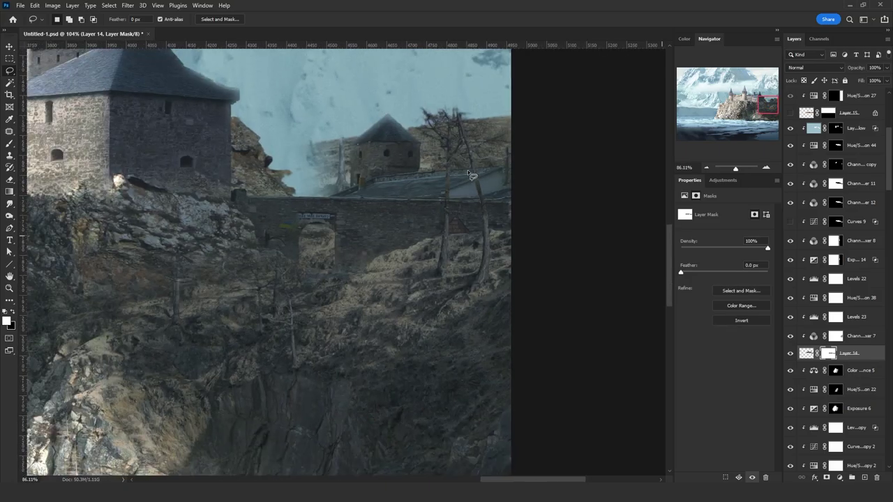
{"action": "scroll", "coordinate": [324, 248], "scroll_direction": "up", "scroll_amount": 7}
{"action": "mouse_move", "coordinate": [293, 312]}
{"action": "left_mouse_down"}
{"action": "mouse_move", "coordinate": [299, 205]}
{"action": "mouse_move", "coordinate": [291, 322]}
{"action": "left_mouse_up"}
{"action": "key", "text": "alt+BackSpace"}
{"action": "key", "text": "ctrl+d"}
{"action": "scroll", "coordinate": [220, 227], "scroll_direction": "down", "scroll_amount": 3}
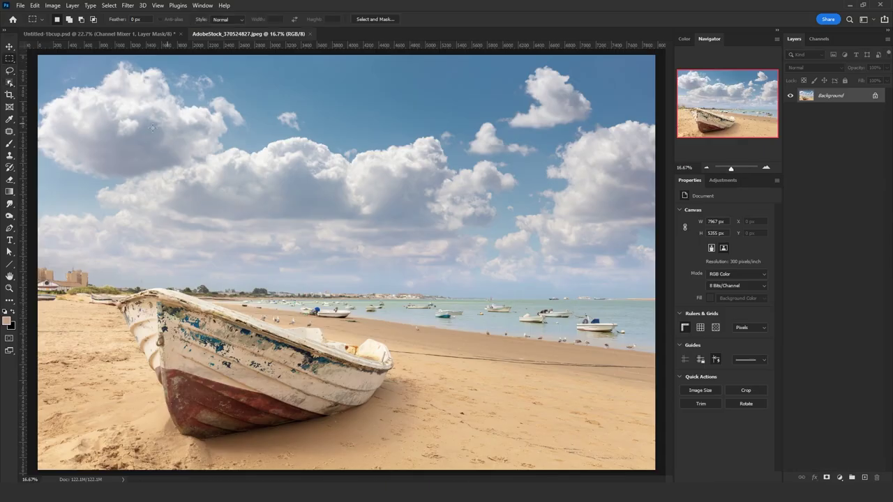
Step: Crop the beach photo down to its cloudy sky, then duplicate the sky layer and desaturate the copy
{"action": "key", "text": "c"}
{"action": "left_click_drag", "start_coordinate": [347, 472], "coordinate": [348, 375]}
{"action": "left_click", "coordinate": [11, 47]}
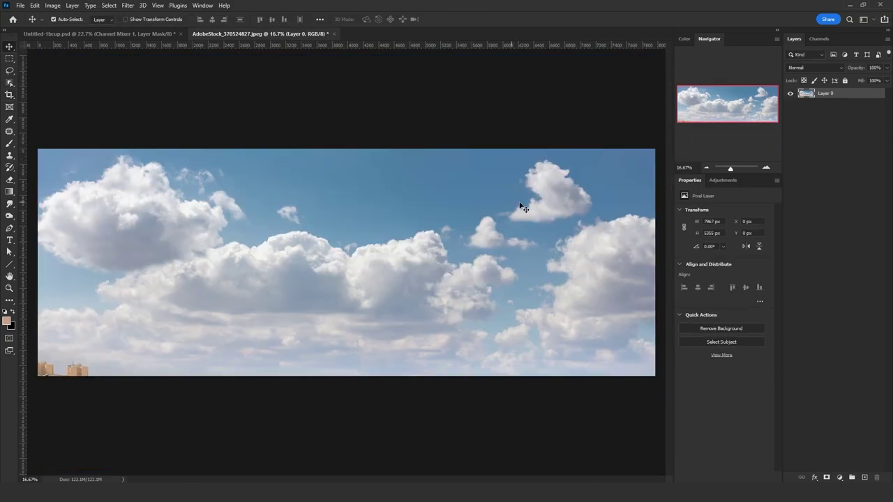
{"action": "key", "text": "ctrl+j"}
{"action": "key", "text": "ctrl+shift+u"}
Step: Apply Levels to the desaturated sky copy, raising the black input to 176 and darkening the midtones to isolate the cloud highlights
{"action": "key", "text": "ctrl+l"}
{"action": "left_click_drag", "start_coordinate": [604, 269], "coordinate": [615, 271]}
{"action": "left_click_drag", "start_coordinate": [546, 268], "coordinate": [655, 270]}
{"action": "left_click_drag", "start_coordinate": [656, 270], "coordinate": [654, 271]}
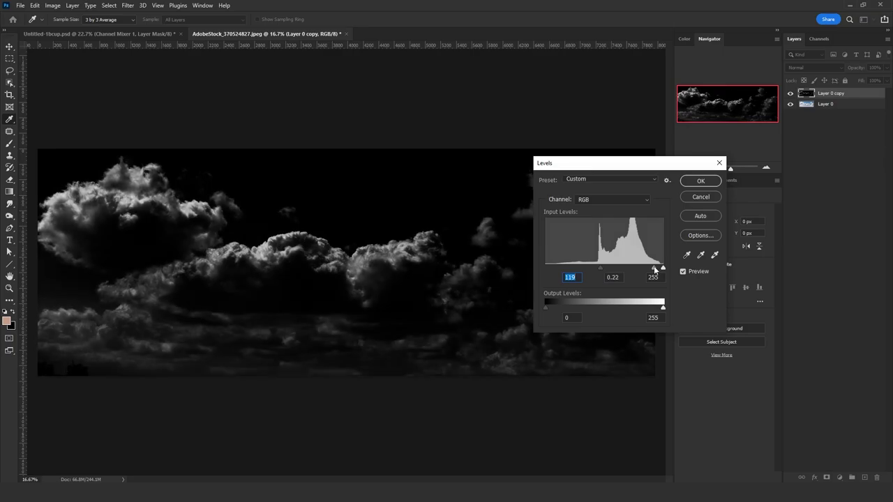
{"action": "type", "text": "176"}
{"action": "key", "text": "Tab"}
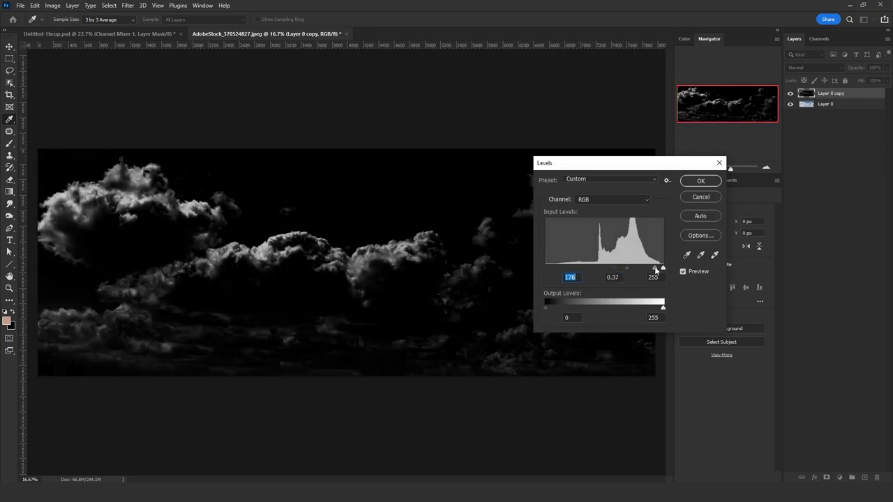
{"action": "key", "text": "Return"}
Step: Paint black over the stray clouds at the sky copy's right side and lower edge with a soft brush at 100% flow
{"action": "key", "text": "e"}
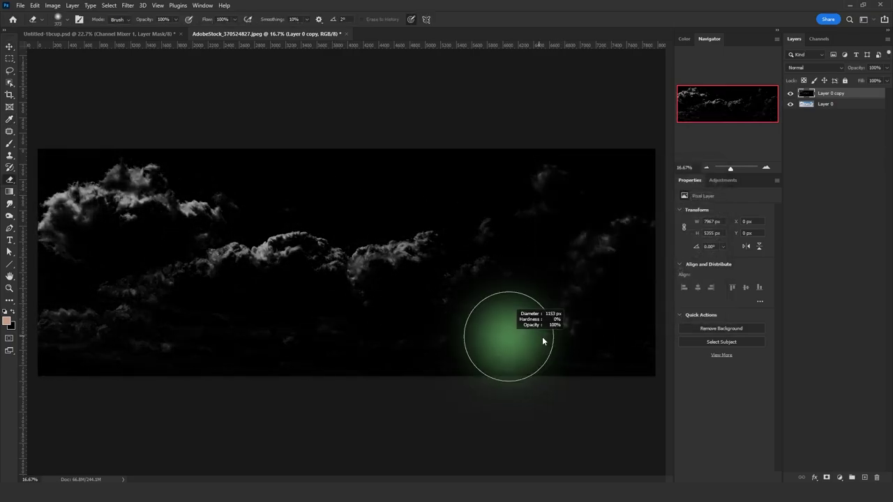
{"action": "key", "text": "b"}
{"action": "key", "text": "x"}
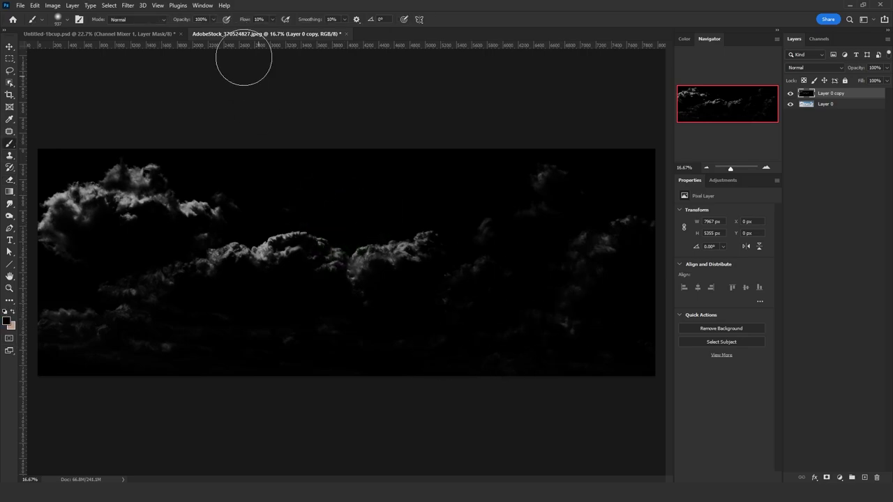
{"action": "left_click", "coordinate": [272, 20]}
{"action": "left_click_drag", "start_coordinate": [273, 30], "coordinate": [311, 31]}
{"action": "mouse_move", "coordinate": [414, 352]}
{"action": "left_mouse_down"}
{"action": "mouse_move", "coordinate": [529, 176]}
{"action": "mouse_move", "coordinate": [581, 242]}
{"action": "mouse_move", "coordinate": [198, 382]}
{"action": "mouse_move", "coordinate": [128, 362]}
{"action": "mouse_move", "coordinate": [9, 404]}
{"action": "left_mouse_up"}
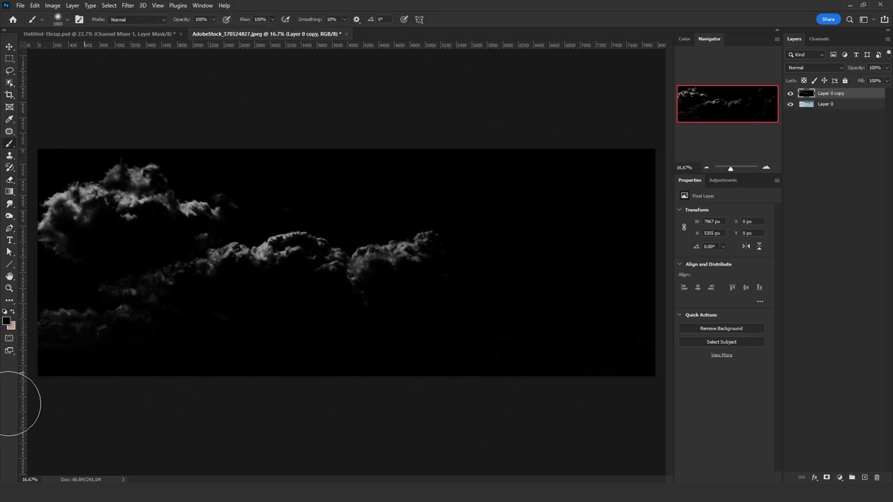
Step: Copy the black-and-white clouds, hide that layer, and paste them into a new layer mask on Layer 0
{"action": "key", "text": "ctrl+a"}
{"action": "key", "text": "ctrl+c"}
{"action": "left_click", "coordinate": [790, 93]}
{"action": "left_click", "coordinate": [827, 106]}
{"action": "left_click", "coordinate": [826, 478]}
{"action": "left_click", "coordinate": [827, 105], "text": "alt"}
{"action": "key", "text": "ctrl+v"}
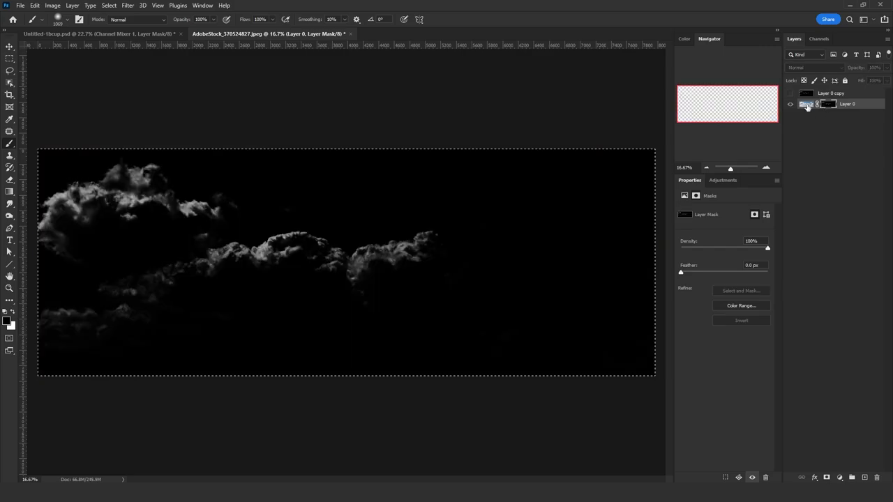
Step: Apply the layer mask to the cloud layer and paste the isolated clouds into the castle composite
{"action": "left_click", "coordinate": [807, 106]}
{"action": "key", "text": "l"}
{"action": "right_click", "coordinate": [828, 105]}
{"action": "left_click", "coordinate": [829, 131]}
{"action": "left_click", "coordinate": [99, 34]}
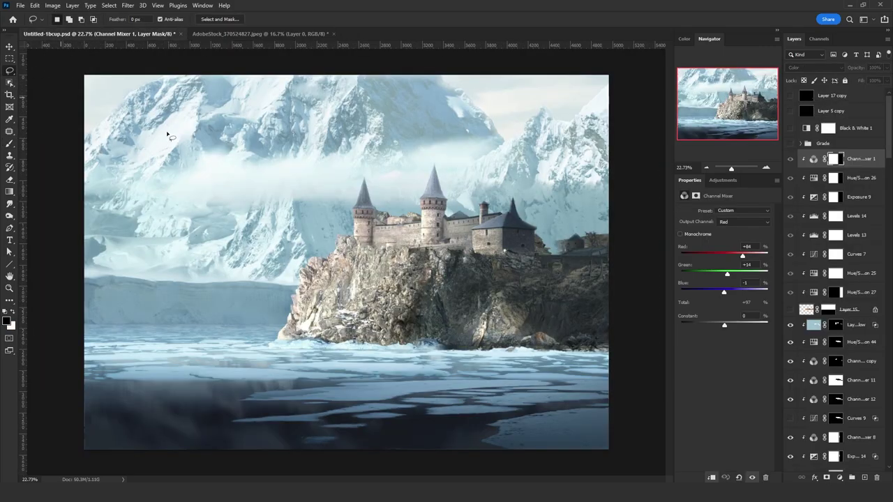
{"action": "key", "text": "v"}
{"action": "left_click", "coordinate": [203, 175]}
{"action": "key", "text": "ctrl+v"}
Step: Scale the pasted clouds to about 4270 by 1527 px and position them behind the castle
{"action": "key", "text": "ctrl+t"}
{"action": "mouse_move", "coordinate": [390, 268]}
{"action": "left_mouse_down"}
{"action": "mouse_move", "coordinate": [328, 176]}
{"action": "mouse_move", "coordinate": [271, 186]}
{"action": "mouse_move", "coordinate": [407, 269]}
{"action": "mouse_move", "coordinate": [394, 257]}
{"action": "left_mouse_up"}
{"action": "key", "text": "Return"}
{"action": "key", "text": "ctrl+t"}
{"action": "left_click_drag", "start_coordinate": [509, 400], "coordinate": [539, 272]}
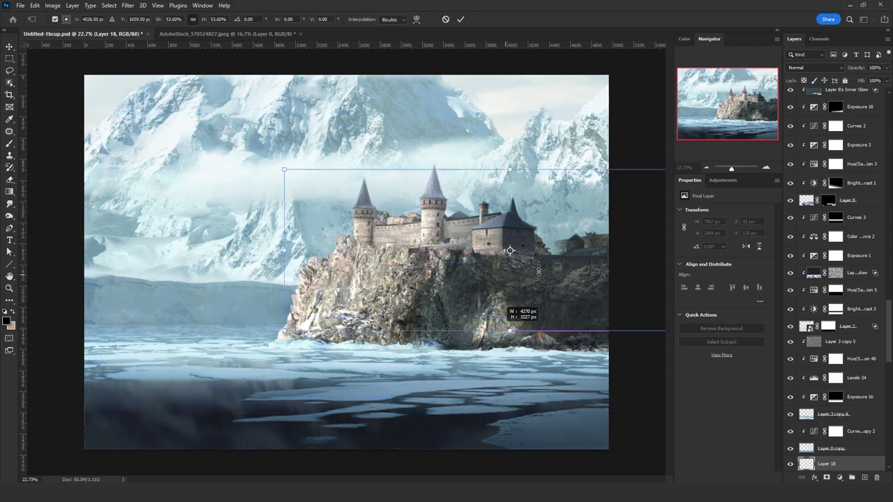
{"action": "key", "text": "Return"}
Step: Duplicate the cloud layer three times, merge all four layers, and set the merged layer's blend mode to Screen
{"action": "key", "text": "ctrl+j"}
{"action": "key", "text": "ctrl+j"}
{"action": "key", "text": "ctrl+j"}
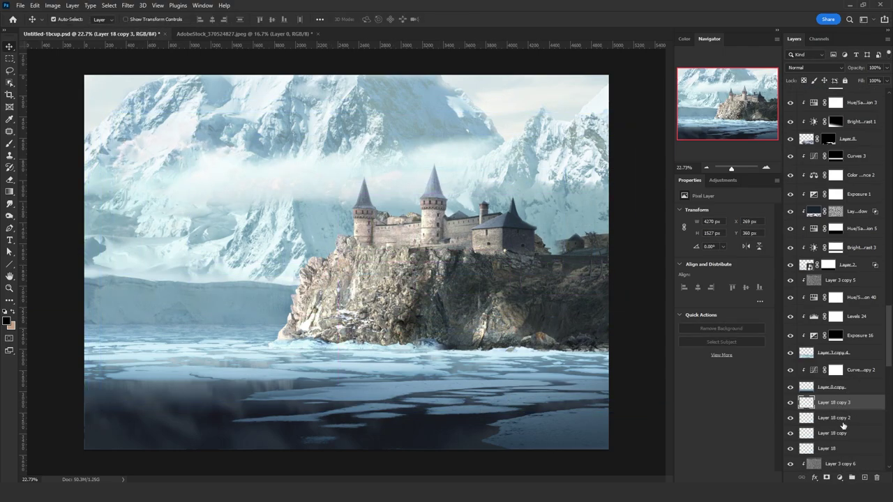
{"action": "left_click", "coordinate": [827, 448], "text": "shift"}
{"action": "key", "text": "ctrl+e"}
{"action": "left_click", "coordinate": [814, 67]}
{"action": "left_click", "coordinate": [809, 173]}
Step: Transform the merged clouds and position them over the mountain mist behind the castle
{"action": "key", "text": "ctrl+t"}
{"action": "mouse_move", "coordinate": [265, 168]}
{"action": "left_mouse_down"}
{"action": "mouse_move", "coordinate": [232, 155]}
{"action": "mouse_move", "coordinate": [316, 210]}
{"action": "left_mouse_up"}
{"action": "key", "text": "Return"}
{"action": "key", "text": "l"}
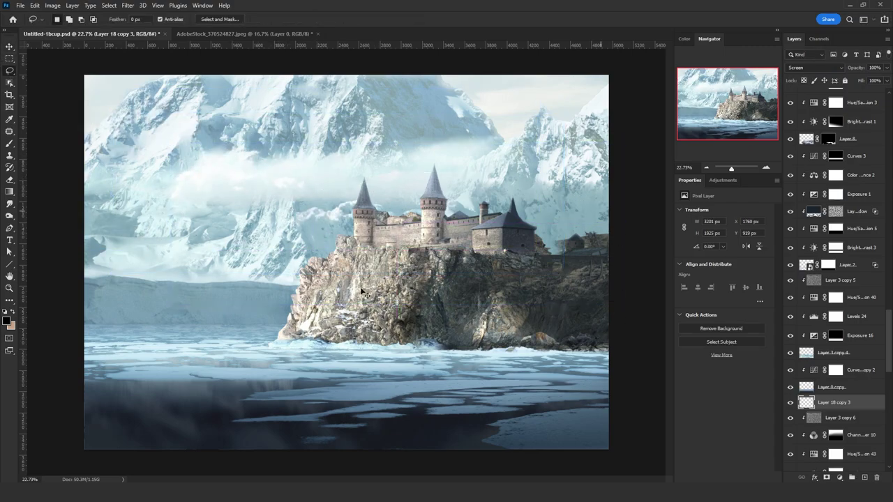
{"action": "key", "text": "ctrl+alt+t"}
{"action": "left_click_drag", "start_coordinate": [435, 212], "coordinate": [394, 168]}
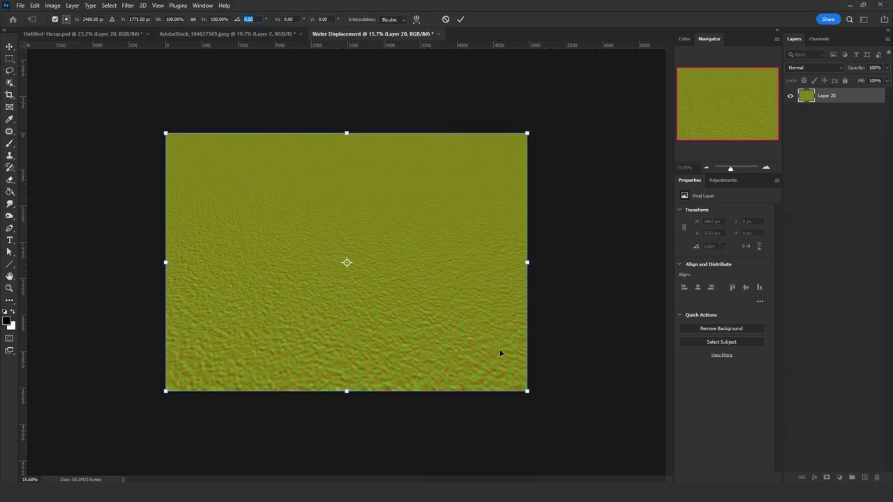
Step: Try to stretch the green water displacement texture into perspective with a free transform
{"action": "left_click_drag", "start_coordinate": [527, 390], "coordinate": [556, 392]}
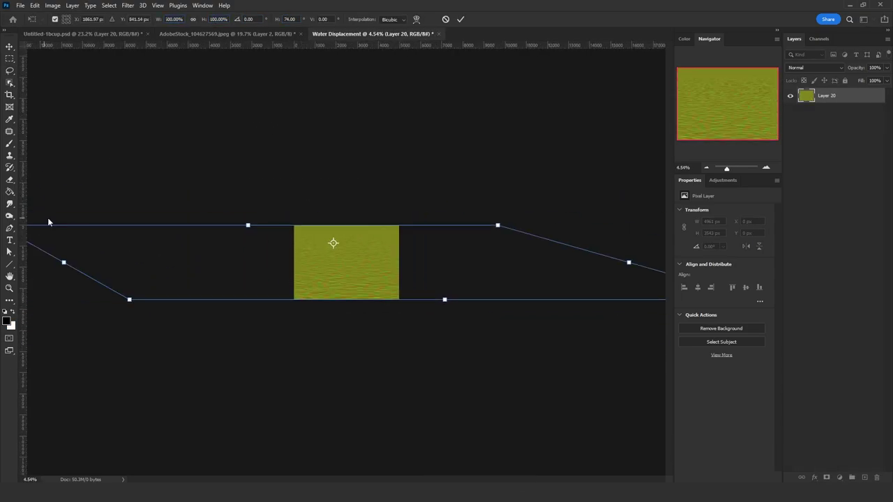
{"action": "key", "text": "Return"}
{"action": "key", "text": "ctrl+0"}
{"action": "key", "text": "ctrl+z"}
Step: Apply a Perspective transform to the water displacement texture, widening its lower edge until the layer is 29228 px wide
{"action": "key", "text": "ctrl+t"}
{"action": "scroll", "coordinate": [340, 265], "scroll_direction": "down", "scroll_amount": 5}
{"action": "right_click", "coordinate": [316, 248]}
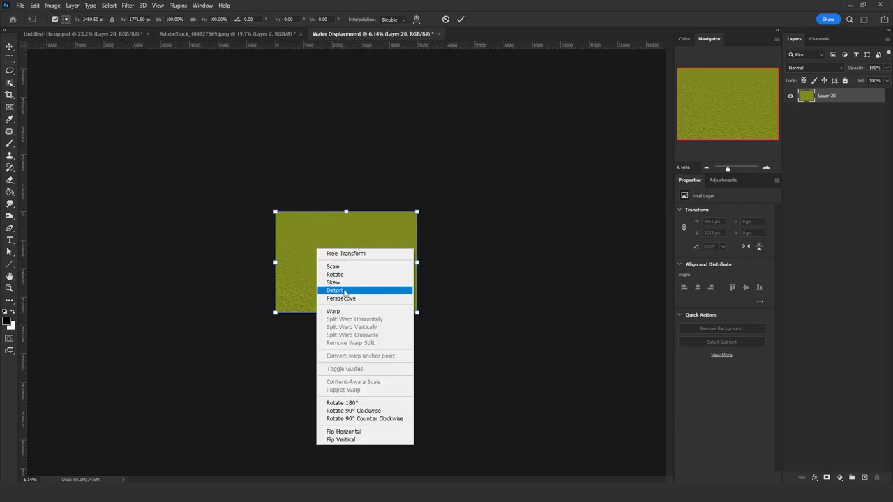
{"action": "left_click", "coordinate": [344, 299]}
{"action": "left_click_drag", "start_coordinate": [417, 313], "coordinate": [760, 286]}
{"action": "key", "text": "Return"}
{"action": "key", "text": "ctrl+0"}
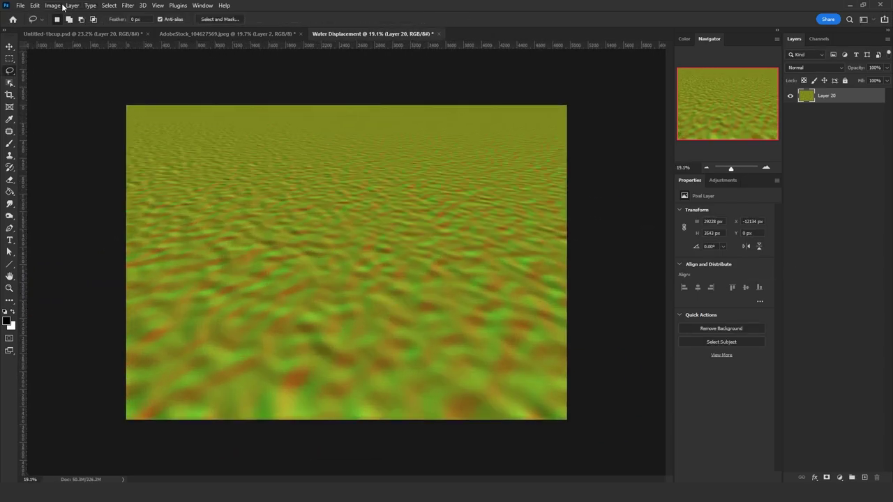
Step: Resize the water displacement image to half its height, unlinking the proportions and keeping the width at 4961 px
{"action": "left_click", "coordinate": [52, 5]}
{"action": "left_click", "coordinate": [54, 6]}
{"action": "left_click", "coordinate": [53, 5]}
{"action": "left_click", "coordinate": [70, 74]}
{"action": "left_click", "coordinate": [455, 160]}
{"action": "left_click", "coordinate": [514, 167]}
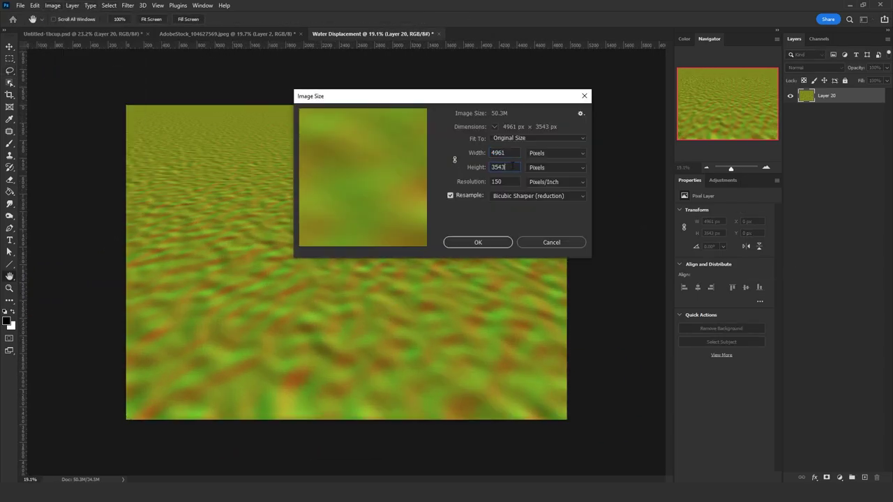
{"action": "type", "text": "/2"}
{"action": "key", "text": "Return"}
{"action": "key", "text": "Return"}
{"action": "left_click", "coordinate": [478, 242]}
{"action": "right_click", "coordinate": [10, 191]}
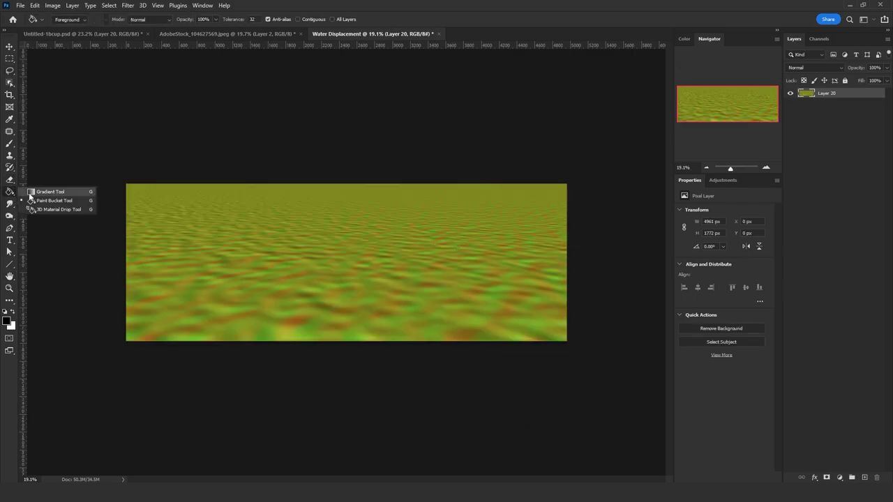
{"action": "left_click", "coordinate": [55, 196]}
{"action": "key", "text": "ctrl+0"}
{"action": "left_click", "coordinate": [52, 6]}
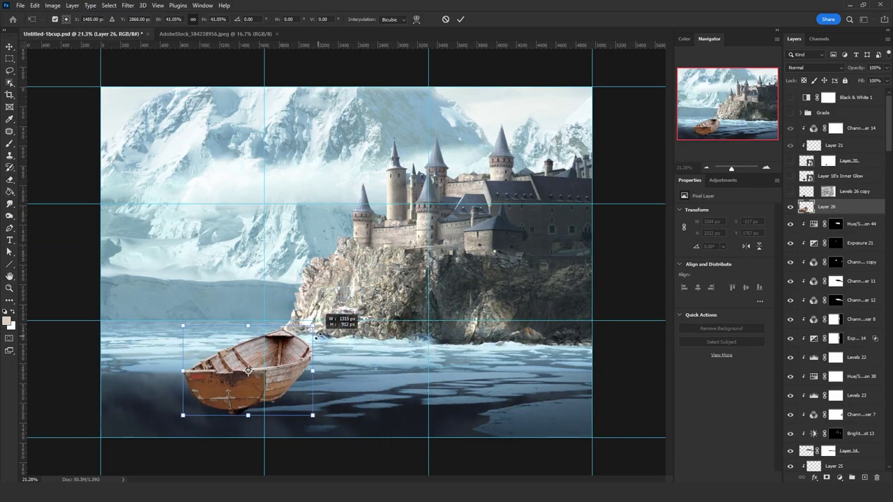
Step: Scale the rowing boat proportionally on the dark water in front of the castle cliff
{"action": "mouse_move", "coordinate": [316, 334]}
{"action": "left_mouse_down"}
{"action": "mouse_move", "coordinate": [308, 360]}
{"action": "mouse_move", "coordinate": [348, 339]}
{"action": "left_mouse_up"}
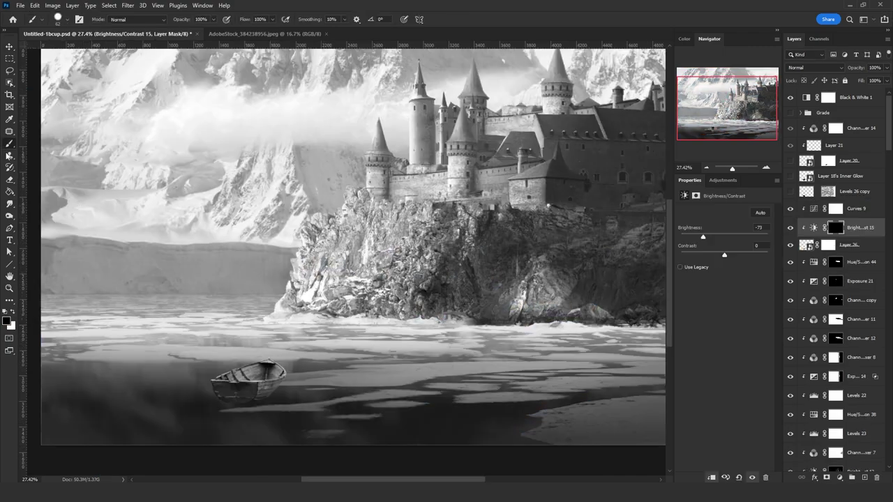
Step: Paint the boat's shadow into the Brightness/Contrast mask with a soft white brush at 10% flow and set the brightness to -113
{"action": "left_click", "coordinate": [67, 20]}
{"action": "double_click", "coordinate": [56, 139]}
{"action": "key", "text": "shift+1"}
{"action": "key", "text": "x"}
{"action": "mouse_move", "coordinate": [271, 398]}
{"action": "left_mouse_down"}
{"action": "mouse_move", "coordinate": [285, 392]}
{"action": "mouse_move", "coordinate": [238, 376]}
{"action": "left_mouse_up"}
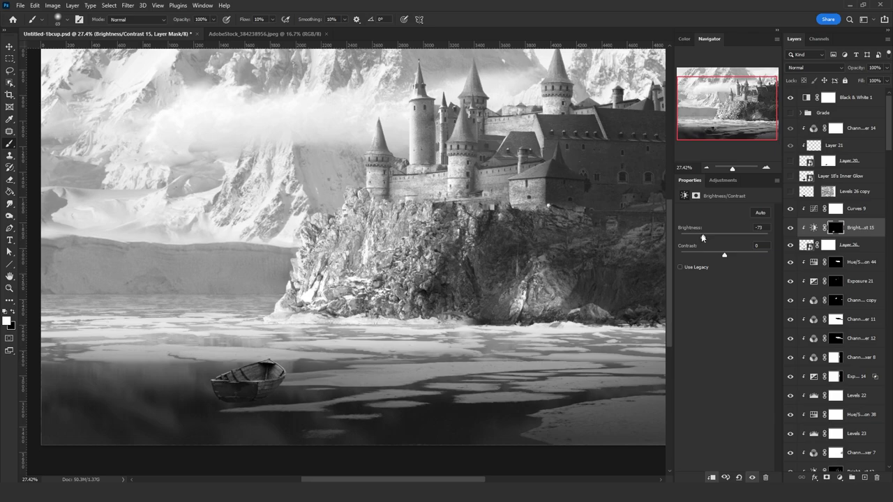
{"action": "left_click_drag", "start_coordinate": [702, 237], "coordinate": [691, 237]}
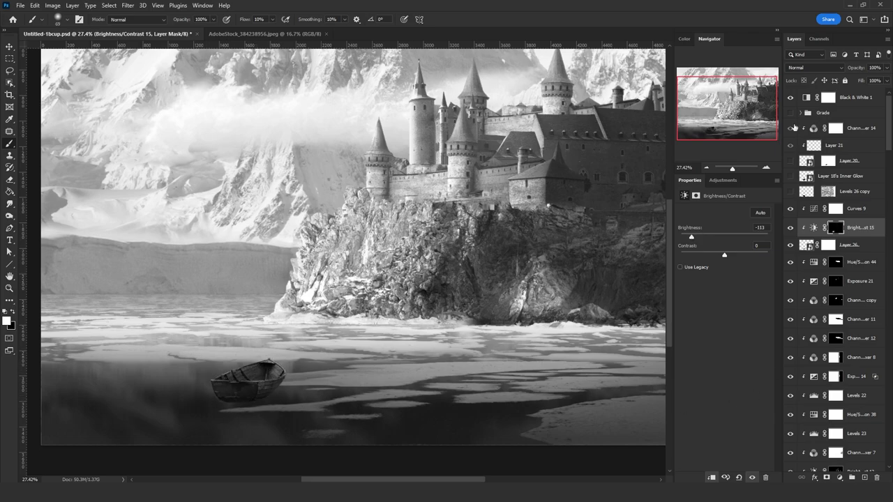
Step: Hide the Black & White check layer and add a clipped Hue/Saturation adjustment in Saturation blend mode above the boat layer
{"action": "left_click", "coordinate": [790, 98]}
{"action": "left_click", "coordinate": [838, 478]}
{"action": "left_click", "coordinate": [837, 390]}
{"action": "left_click", "coordinate": [816, 68]}
{"action": "left_click", "coordinate": [802, 278]}
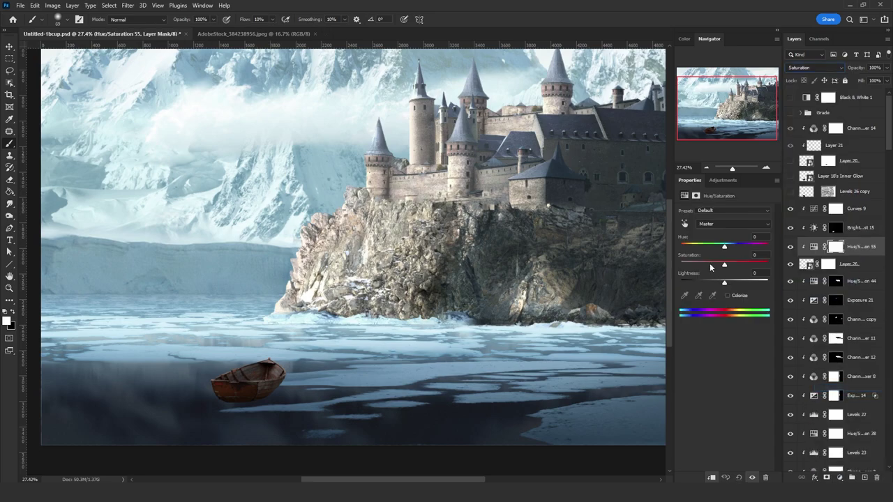
Step: Add a clipped Channel Mixer in Color blend mode to the boat, set the Red output's red to 80%, and adjust another output channel
{"action": "left_click", "coordinate": [829, 474]}
{"action": "left_click", "coordinate": [837, 419]}
{"action": "left_click", "coordinate": [814, 68]}
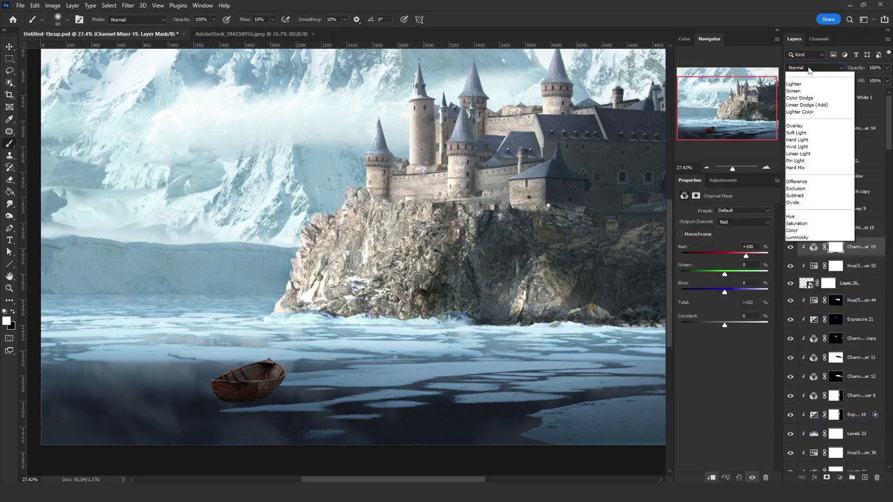
{"action": "left_click", "coordinate": [802, 283]}
{"action": "type", "text": "80"}
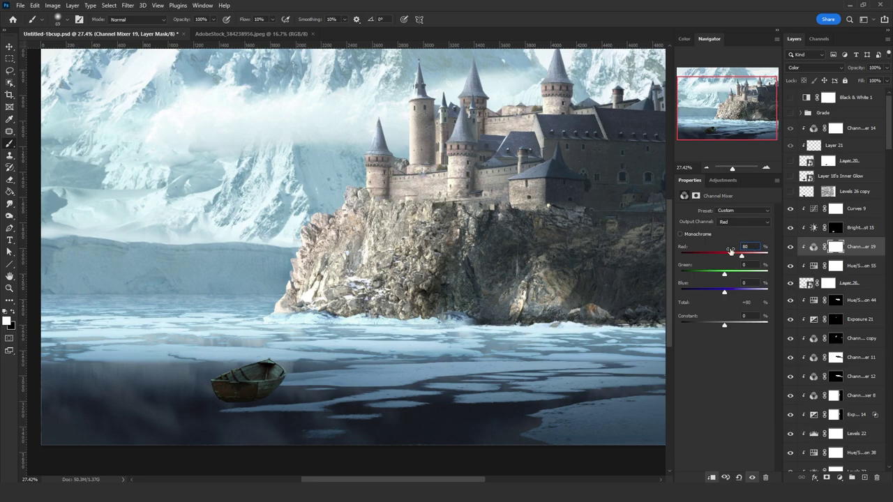
{"action": "left_click", "coordinate": [743, 222]}
{"action": "left_click", "coordinate": [738, 247]}
{"action": "left_click_drag", "start_coordinate": [753, 283], "coordinate": [750, 284]}
{"action": "left_click", "coordinate": [839, 477]}
{"action": "left_click", "coordinate": [837, 359]}
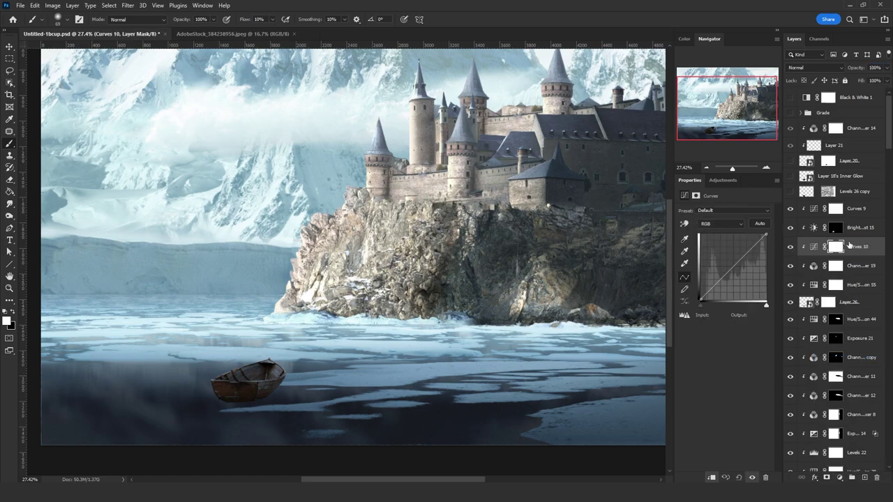
{"action": "left_click_drag", "start_coordinate": [851, 246], "coordinate": [828, 203]}
{"action": "key", "text": "Delete"}
{"action": "key", "text": "Delete"}
Step: Clip a Color Balance adjustment in Color blend mode to the boat stack, with highlights at Cyan/Red -16 and Yellow/Blue +10
{"action": "left_click", "coordinate": [839, 477]}
{"action": "left_click", "coordinate": [841, 396]}
{"action": "left_click", "coordinate": [855, 215], "text": "alt"}
{"action": "left_click", "coordinate": [814, 68]}
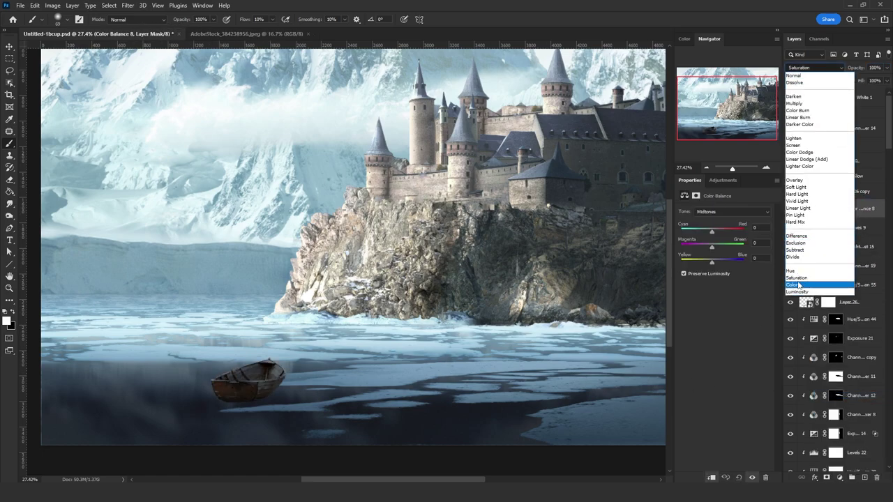
{"action": "left_click", "coordinate": [797, 284]}
{"action": "left_click", "coordinate": [725, 212]}
{"action": "left_click", "coordinate": [716, 234]}
Step: Duplicate the boat layer with all its clipped adjustments below the original and merge the copies into one layer
{"action": "key", "text": "z"}
{"action": "mouse_move", "coordinate": [300, 338]}
{"action": "left_mouse_down"}
{"action": "mouse_move", "coordinate": [245, 349]}
{"action": "mouse_move", "coordinate": [275, 379]}
{"action": "mouse_move", "coordinate": [285, 374]}
{"action": "mouse_move", "coordinate": [265, 374]}
{"action": "left_mouse_up"}
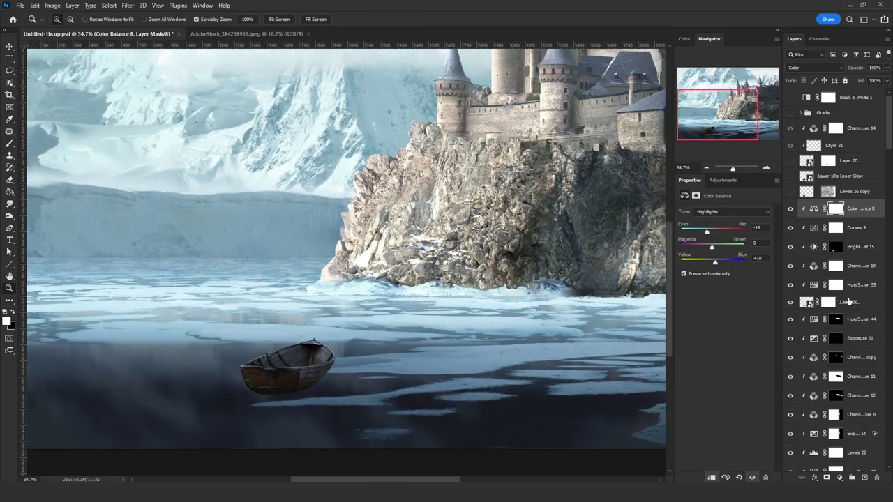
{"action": "left_click", "coordinate": [849, 301]}
{"action": "left_click", "coordinate": [865, 213], "text": "shift"}
{"action": "left_click_drag", "start_coordinate": [866, 298], "coordinate": [865, 311]}
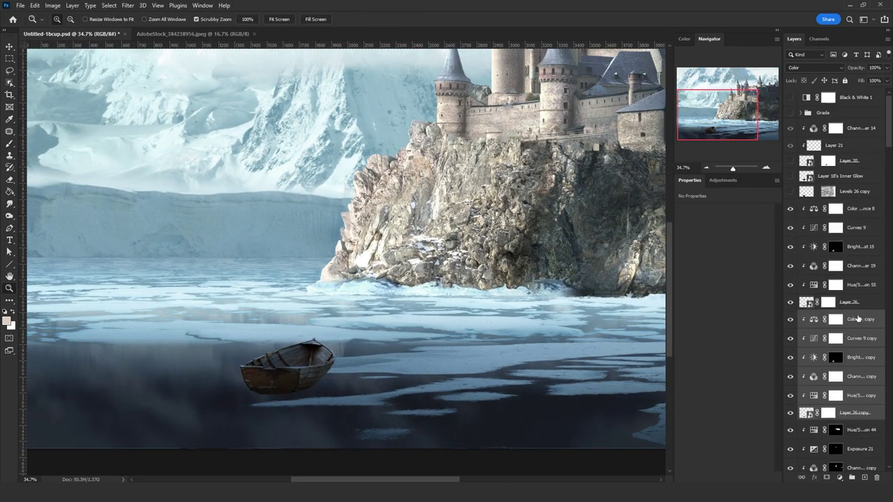
{"action": "key", "text": "ctrl+e"}
Step: Flip the merged boat copy vertically and move it directly beneath the boat as a reflection
{"action": "key", "text": "ctrl+t"}
{"action": "right_click", "coordinate": [317, 371]}
{"action": "left_click", "coordinate": [341, 366]}
{"action": "left_click_drag", "start_coordinate": [325, 369], "coordinate": [324, 426]}
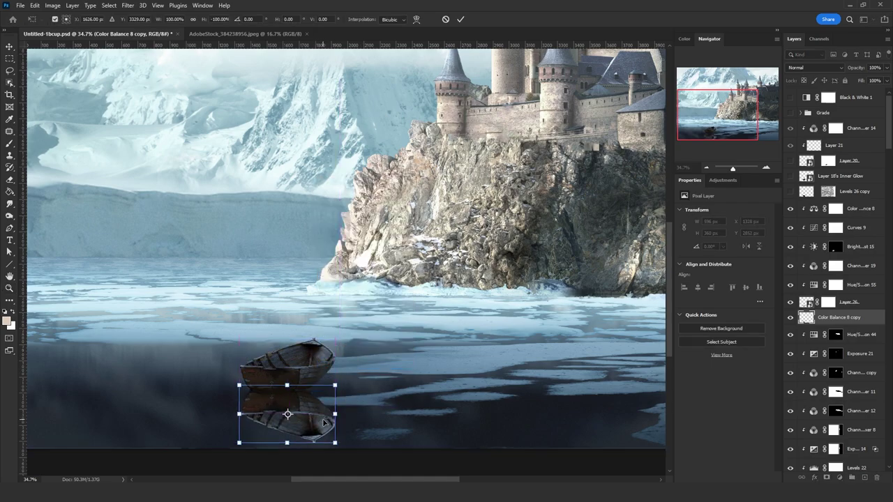
{"action": "key", "text": "Return"}
Step: Lasso the bow end of the mirrored boat, rotate it to -41.42°, and move and skew it up against the hull
{"action": "key", "text": "z"}
{"action": "left_click", "coordinate": [10, 70]}
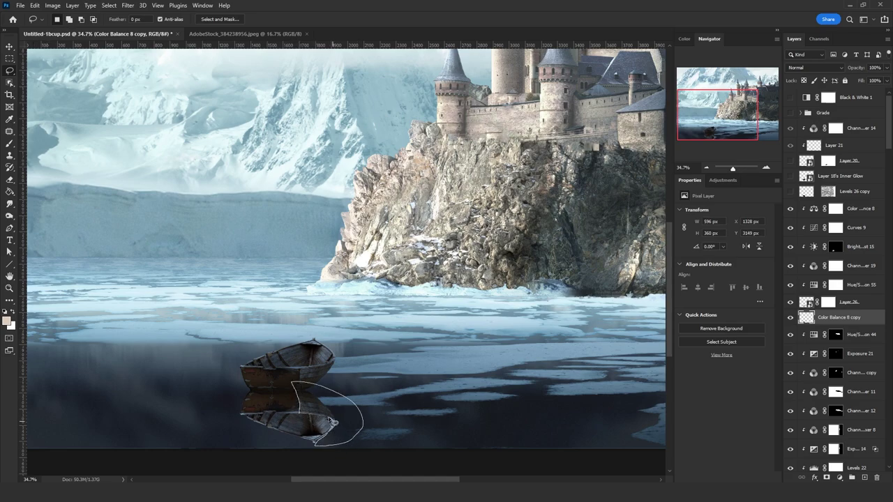
{"action": "mouse_move", "coordinate": [314, 417]}
{"action": "left_mouse_down"}
{"action": "mouse_move", "coordinate": [330, 425]}
{"action": "mouse_move", "coordinate": [365, 384]}
{"action": "mouse_move", "coordinate": [359, 377]}
{"action": "left_mouse_up"}
{"action": "key", "text": "ctrl+t"}
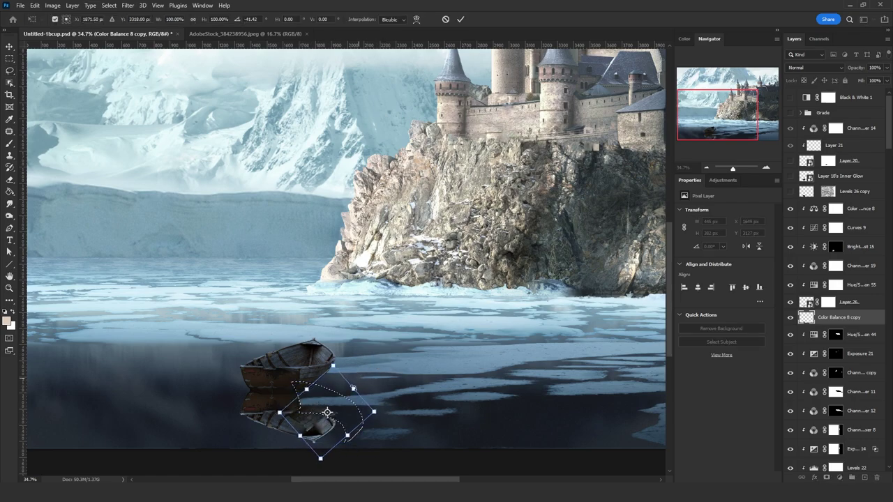
{"action": "left_click_drag", "start_coordinate": [343, 407], "coordinate": [349, 380]}
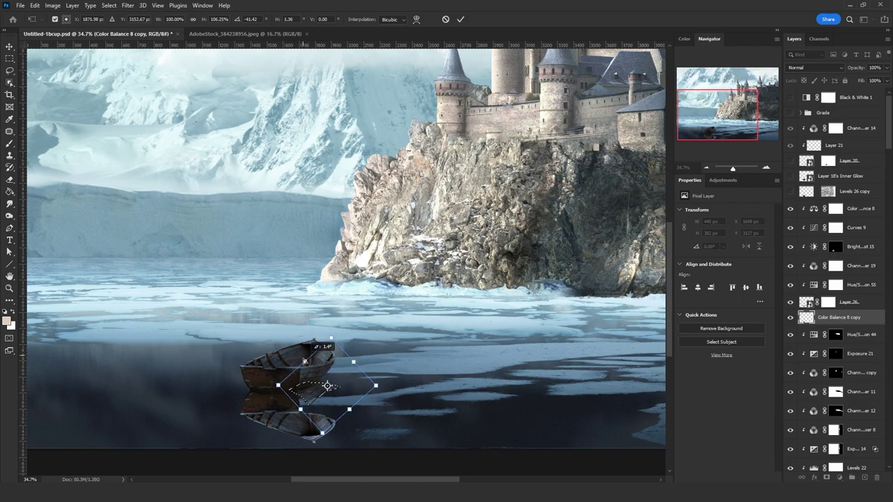
{"action": "key", "text": "Return"}
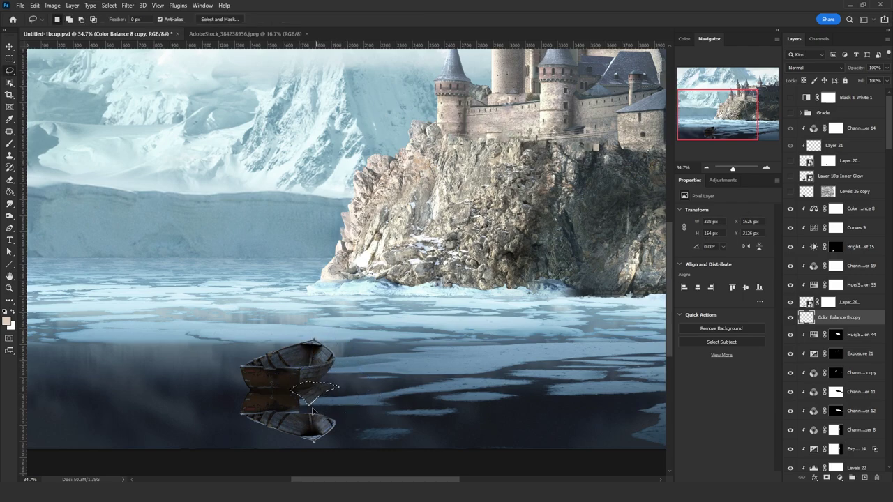
Step: Warp the selected bow piece so it joins the reflected hull, and clear the selection
{"action": "key", "text": "ctrl+t"}
{"action": "right_click", "coordinate": [300, 410]}
{"action": "left_click", "coordinate": [335, 272]}
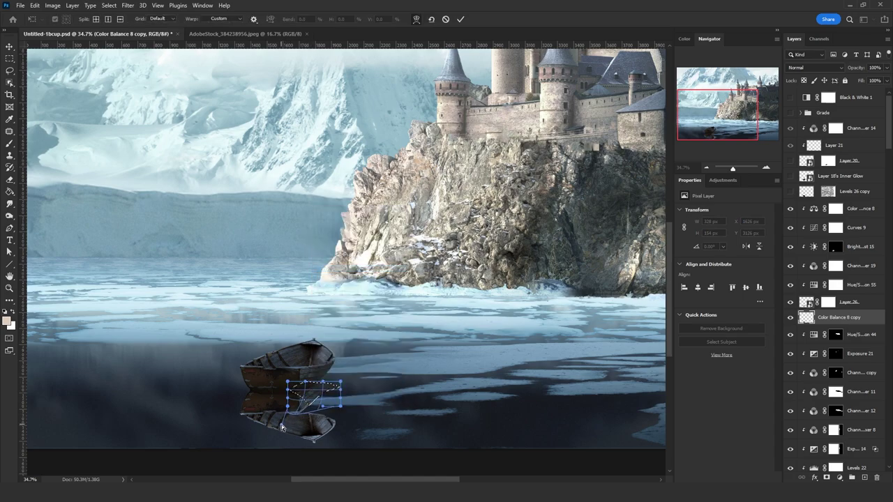
{"action": "left_click", "coordinate": [9, 58]}
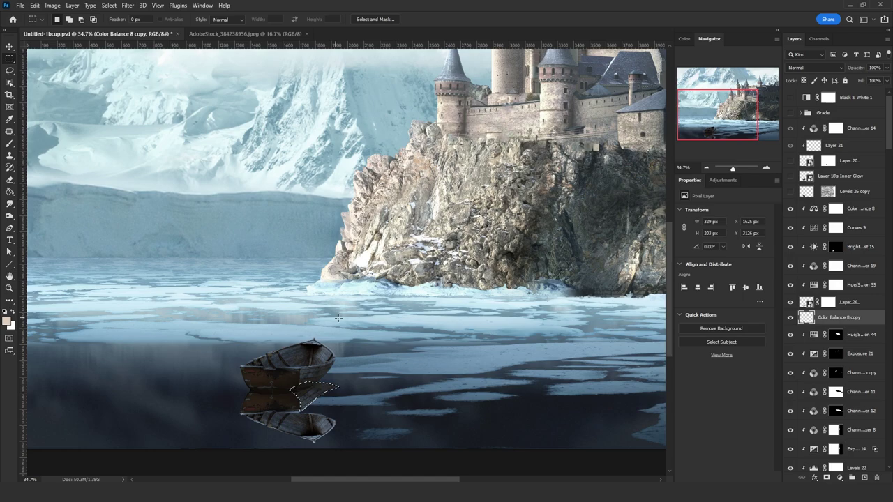
{"action": "left_click", "coordinate": [9, 71]}
{"action": "key", "text": "ctrl+d"}
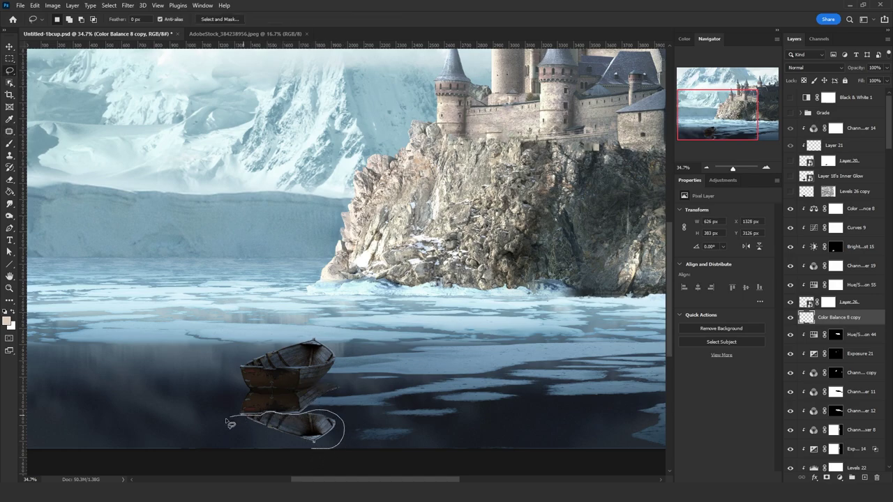
Step: Lasso the boat interior left below the reflected hull, delete it, and deselect
{"action": "left_click_drag", "start_coordinate": [226, 421], "coordinate": [312, 449]}
{"action": "key", "text": "Delete"}
{"action": "key", "text": "ctrl+d"}
Step: Skew and warp the reflection layer so its edges line up with the underside of the boat's hull
{"action": "key", "text": "ctrl+t"}
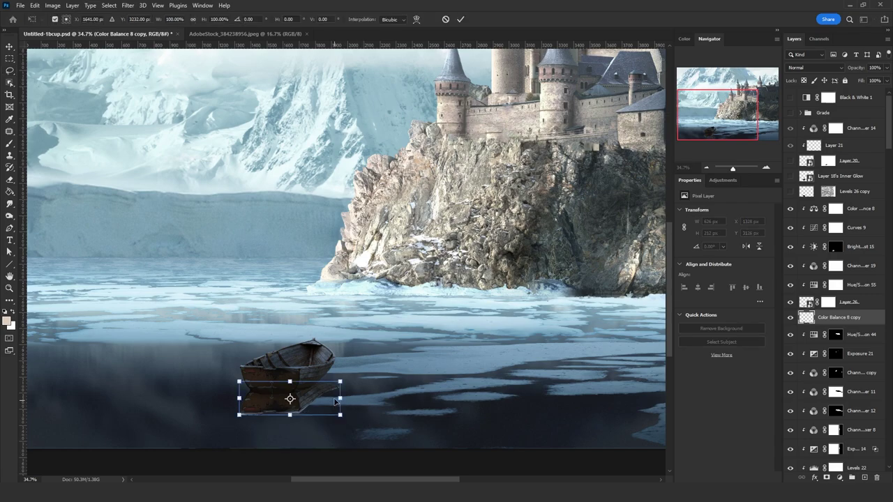
{"action": "left_click_drag", "start_coordinate": [335, 403], "coordinate": [337, 403]}
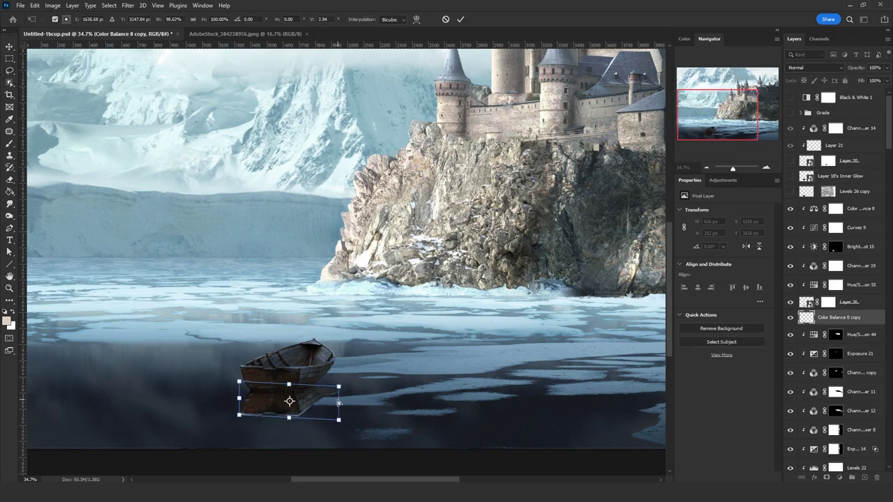
{"action": "right_click", "coordinate": [326, 406]}
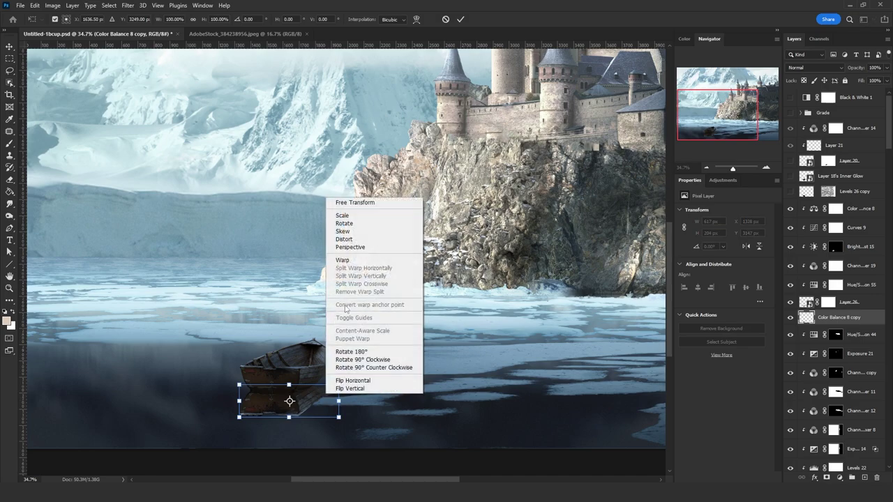
{"action": "left_click", "coordinate": [348, 260]}
{"action": "left_click_drag", "start_coordinate": [336, 417], "coordinate": [331, 396]}
{"action": "key", "text": "Return"}
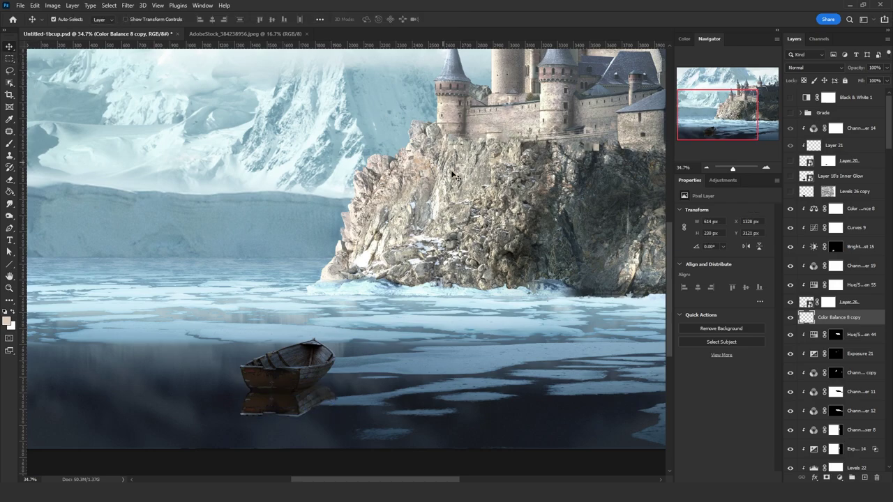
Step: Duplicate the reflection layer, hide the original, and apply a Motion Blur at -90° with a 10 px distance to the copy
{"action": "key", "text": "ctrl+j"}
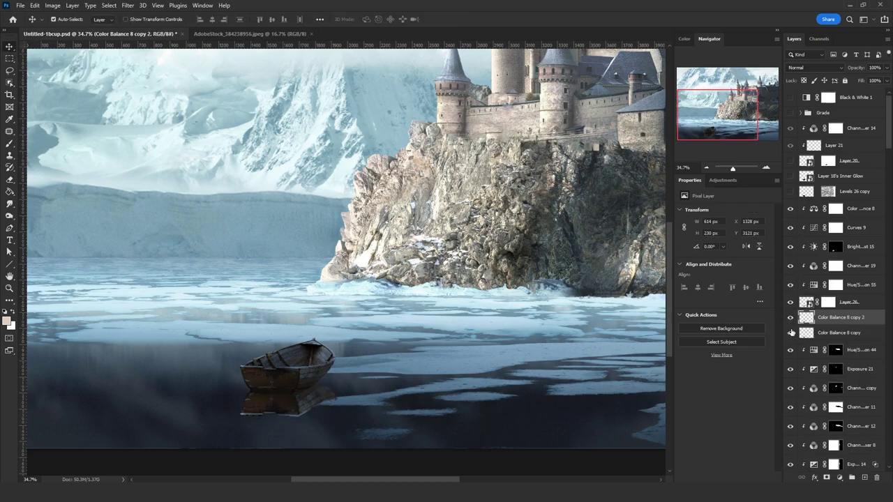
{"action": "left_click", "coordinate": [127, 4]}
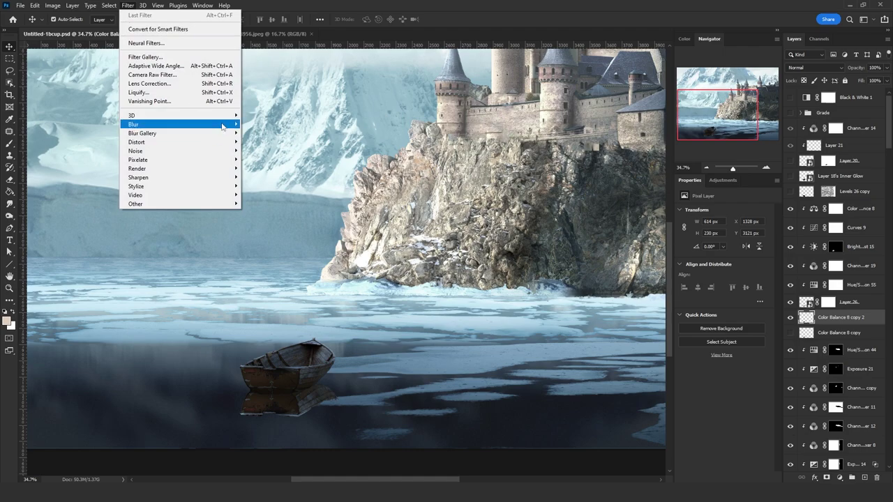
{"action": "mouse_move", "coordinate": [223, 124]}
{"action": "left_click", "coordinate": [263, 177]}
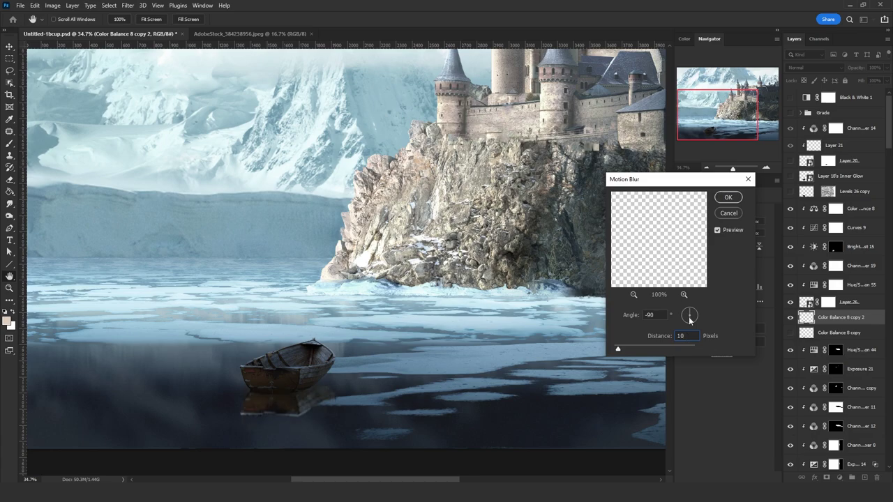
{"action": "left_click", "coordinate": [729, 199]}
Step: Draw a gradient in Quick Mask across the boat's reflection and convert the mask into a graduated selection
{"action": "left_click", "coordinate": [9, 72]}
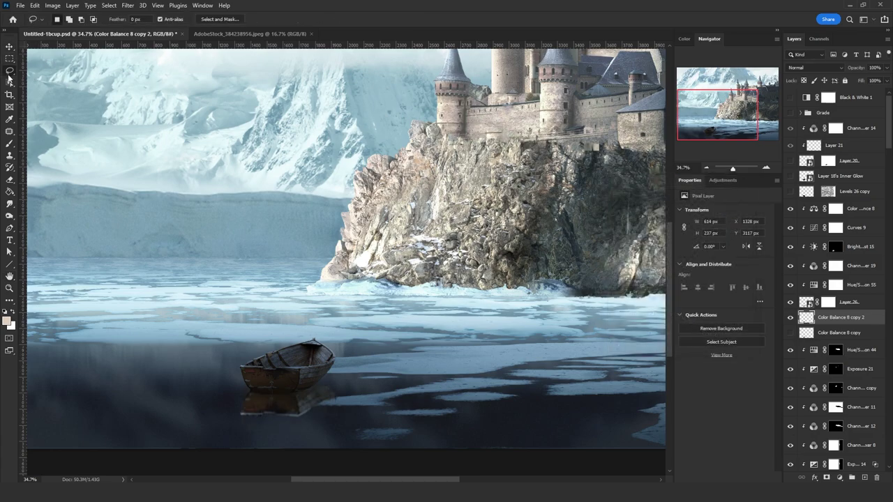
{"action": "left_click", "coordinate": [10, 338]}
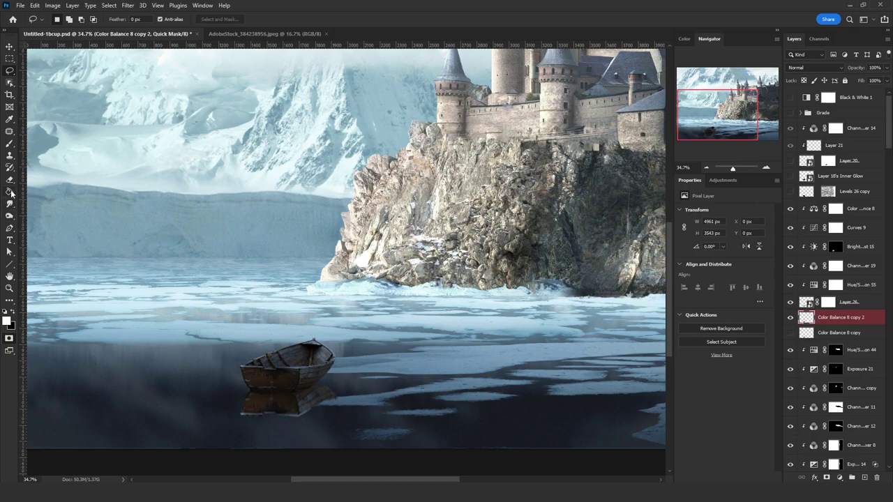
{"action": "right_click", "coordinate": [11, 193]}
{"action": "left_click", "coordinate": [21, 190]}
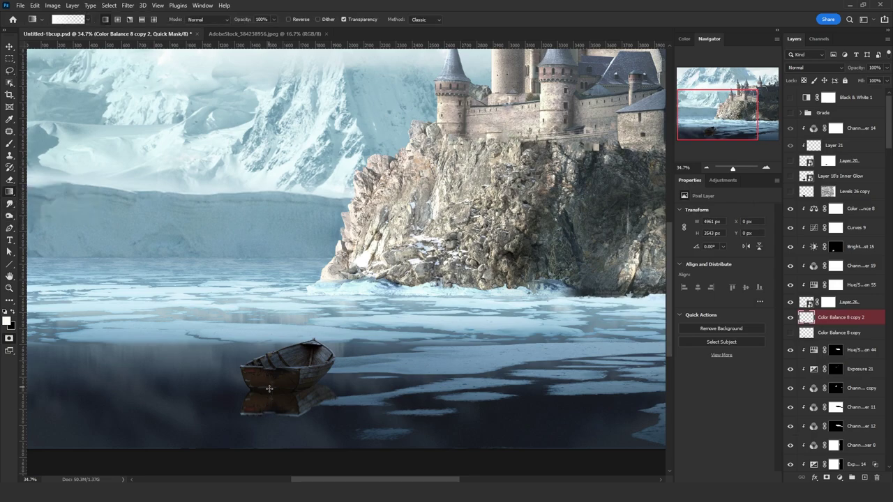
{"action": "key", "text": "x"}
{"action": "left_click_drag", "start_coordinate": [276, 411], "coordinate": [290, 386]}
{"action": "key", "text": "ctrl+z"}
{"action": "key", "text": "ctrl+z"}
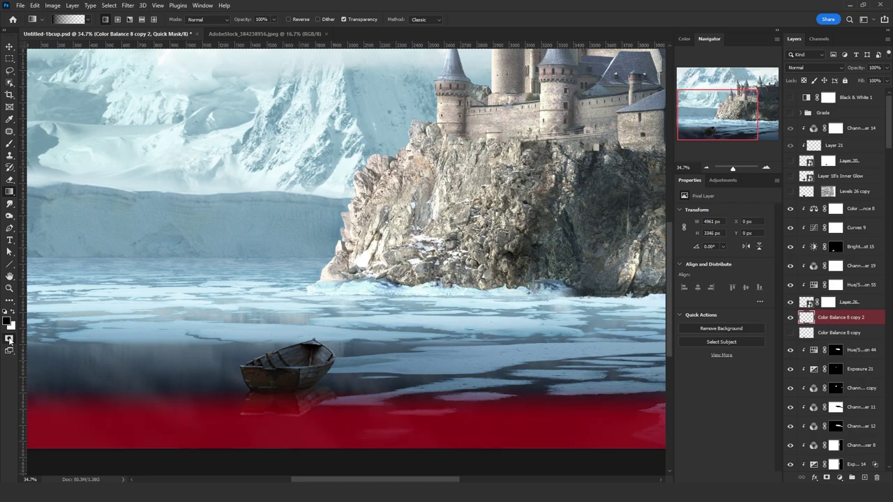
{"action": "left_click", "coordinate": [9, 339]}
Step: Invert the selection so it covers the lower part of the reflection and the water beneath it
{"action": "scroll", "coordinate": [198, 216], "scroll_direction": "down", "scroll_amount": 2}
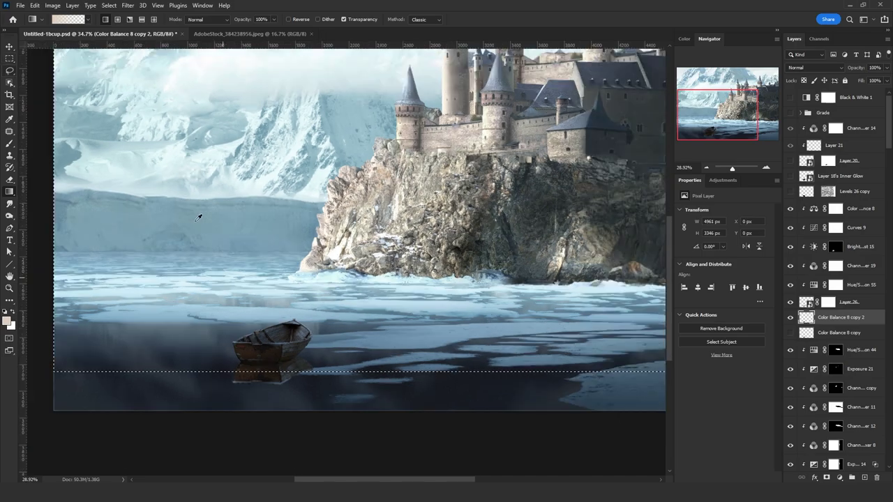
{"action": "scroll", "coordinate": [195, 216], "scroll_direction": "up", "scroll_amount": 2}
{"action": "left_click", "coordinate": [11, 72]}
{"action": "right_click", "coordinate": [171, 137]}
{"action": "left_click", "coordinate": [199, 151]}
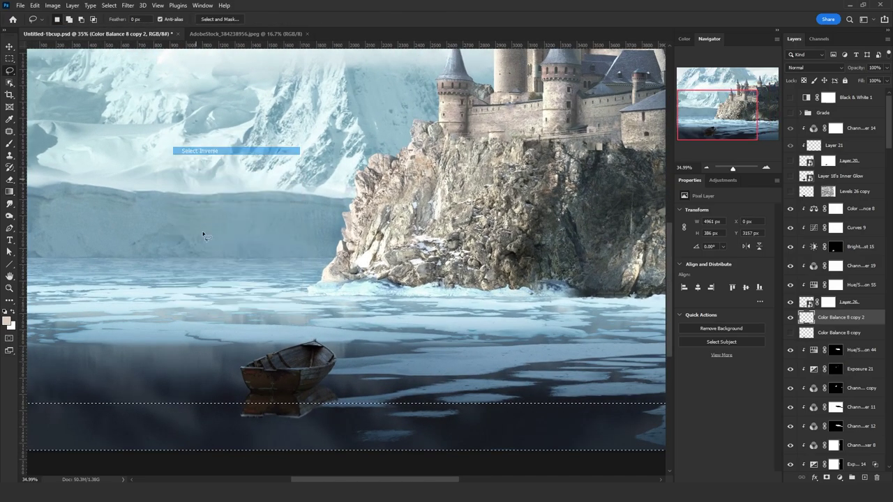
Step: Apply a Motion Blur at a -90° angle to the selected lower part of the boat's reflection
{"action": "scroll", "coordinate": [202, 237], "scroll_direction": "up", "scroll_amount": 2}
{"action": "scroll", "coordinate": [201, 242], "scroll_direction": "down", "scroll_amount": 1}
{"action": "left_click", "coordinate": [128, 5]}
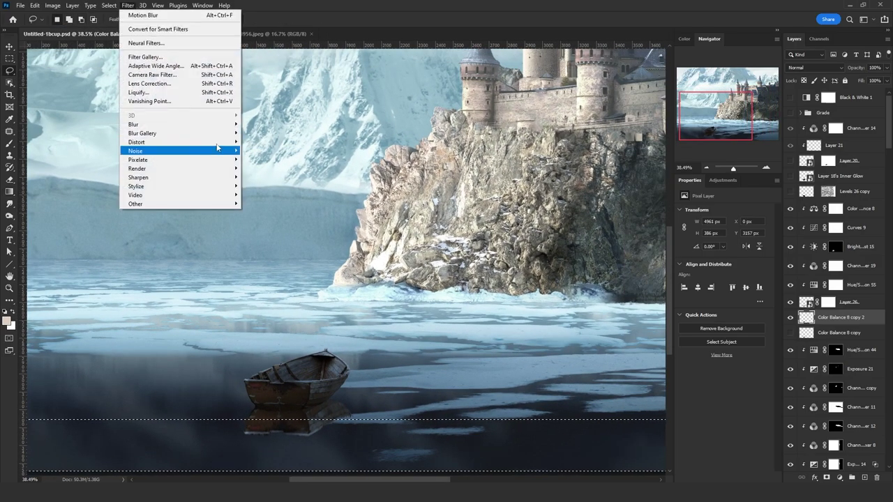
{"action": "mouse_move", "coordinate": [216, 131]}
{"action": "left_click", "coordinate": [260, 178]}
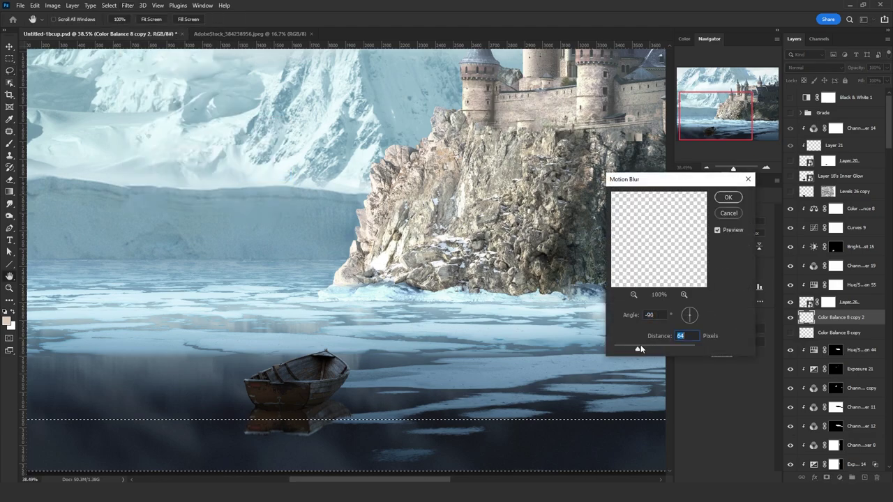
{"action": "mouse_move", "coordinate": [640, 348]}
{"action": "left_mouse_down"}
{"action": "mouse_move", "coordinate": [648, 349]}
{"action": "mouse_move", "coordinate": [636, 349]}
{"action": "left_mouse_up"}
{"action": "left_click", "coordinate": [729, 198]}
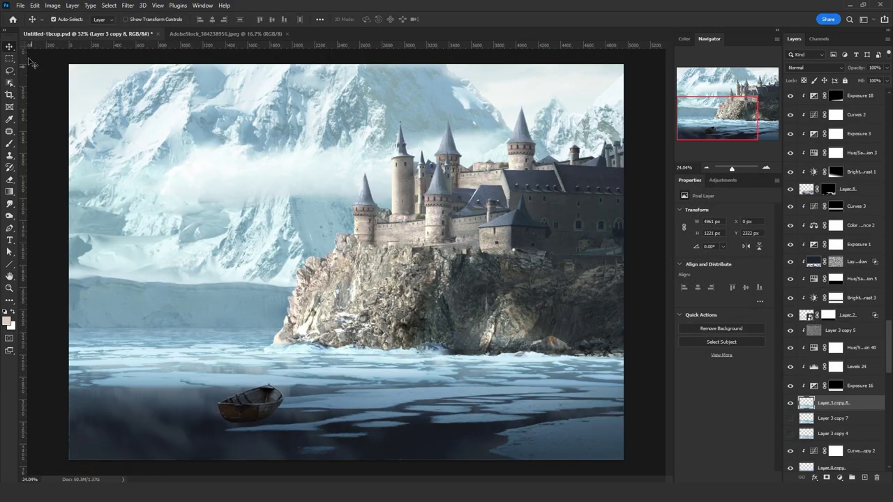
Step: Select the water from the horizon down to the canvas's lower edge and distort the water layer with the Displace filter
{"action": "left_click", "coordinate": [126, 6]}
{"action": "left_click", "coordinate": [131, 13]}
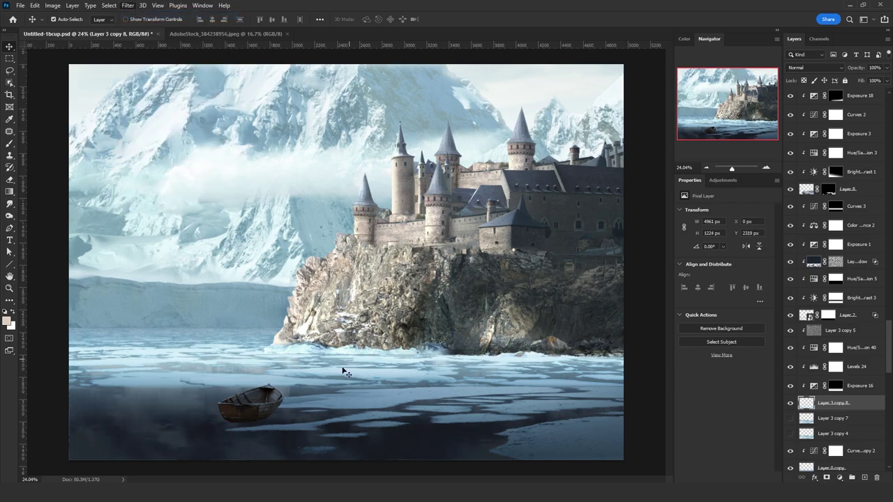
{"action": "left_click", "coordinate": [10, 60]}
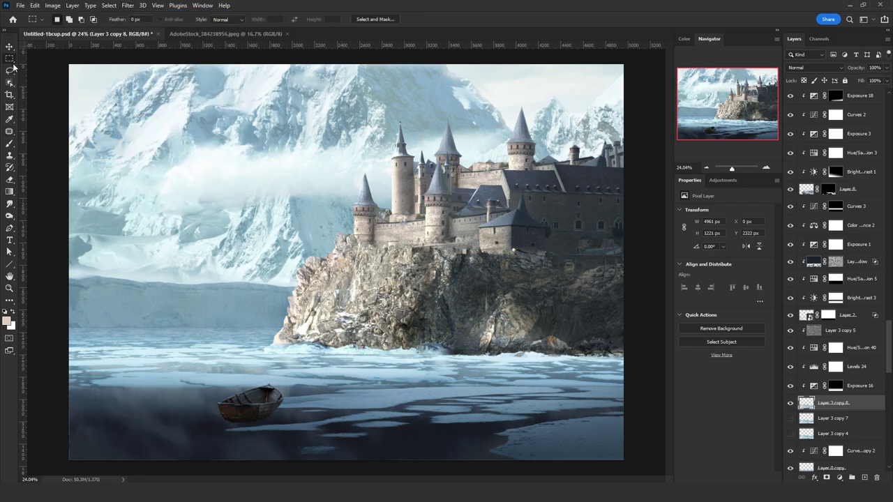
{"action": "left_click_drag", "start_coordinate": [65, 328], "coordinate": [652, 473]}
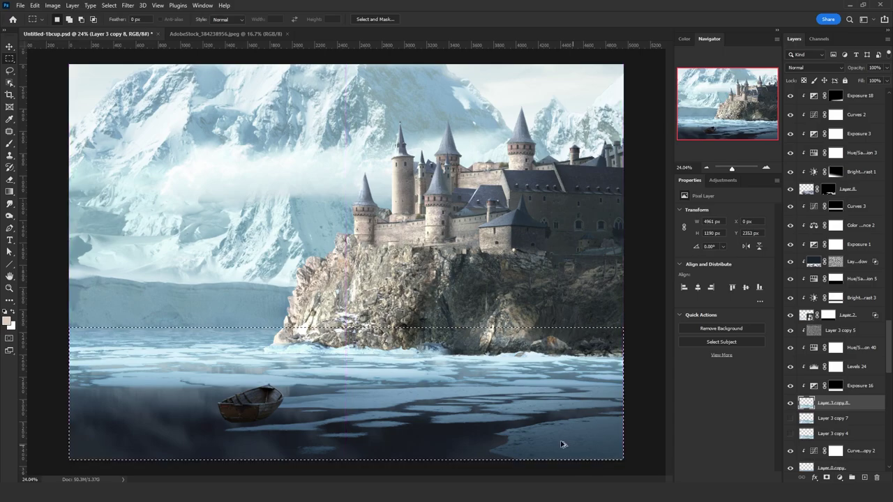
{"action": "scroll", "coordinate": [155, 420], "scroll_direction": "up", "scroll_amount": 2}
{"action": "scroll", "coordinate": [156, 420], "scroll_direction": "down", "scroll_amount": 1}
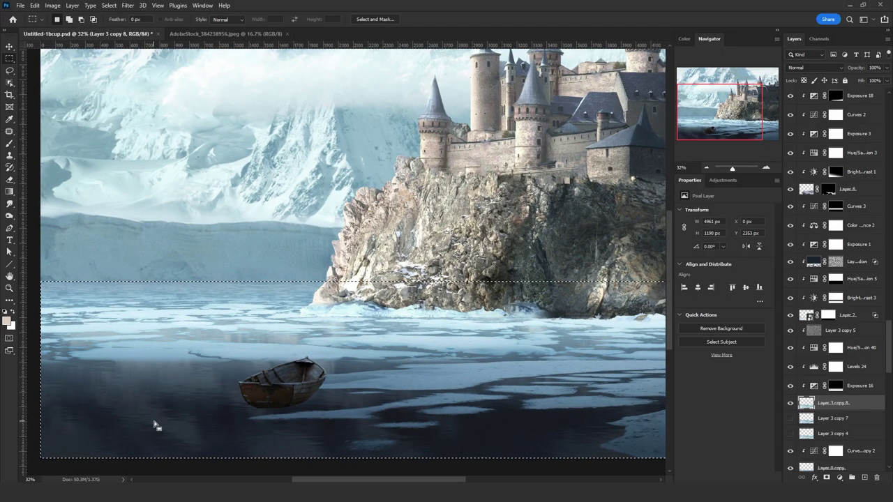
{"action": "scroll", "coordinate": [156, 424], "scroll_direction": "up", "scroll_amount": 2}
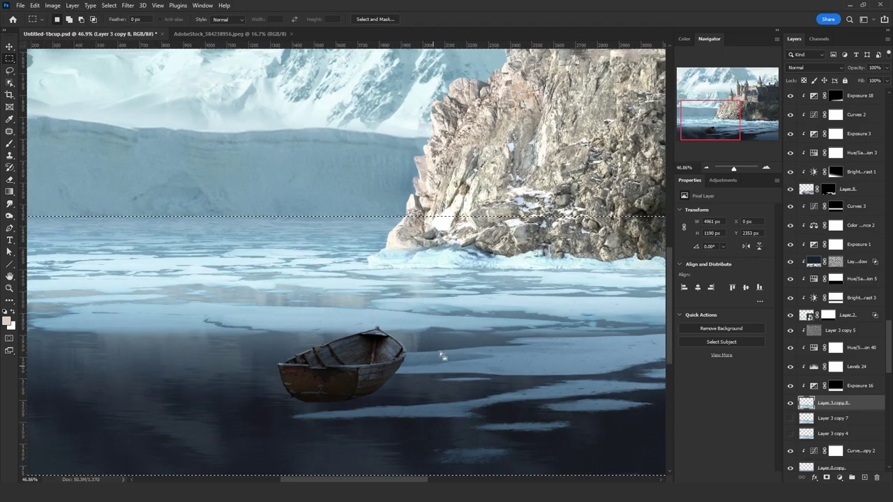
{"action": "scroll", "coordinate": [820, 351], "scroll_direction": "up", "scroll_amount": 10}
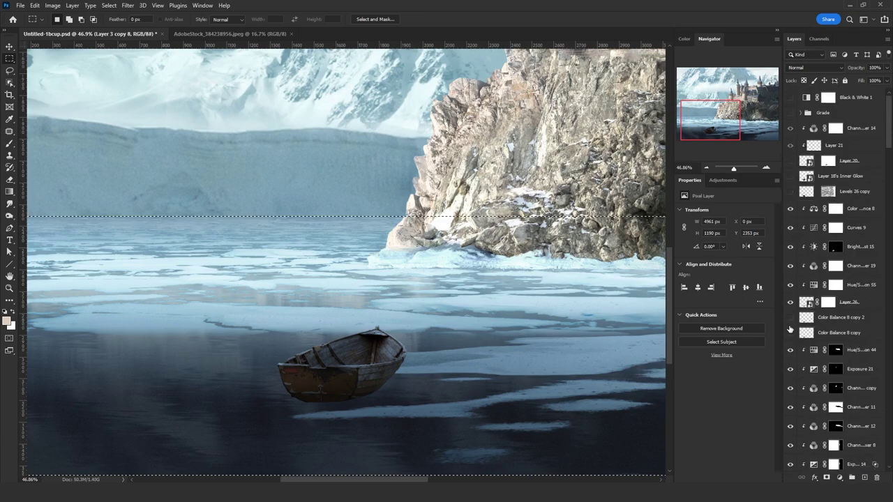
Step: Select the blurred reflection layer and distort it with Displace at horizontal scale 0 and a reduced vertical scale
{"action": "left_click", "coordinate": [828, 322]}
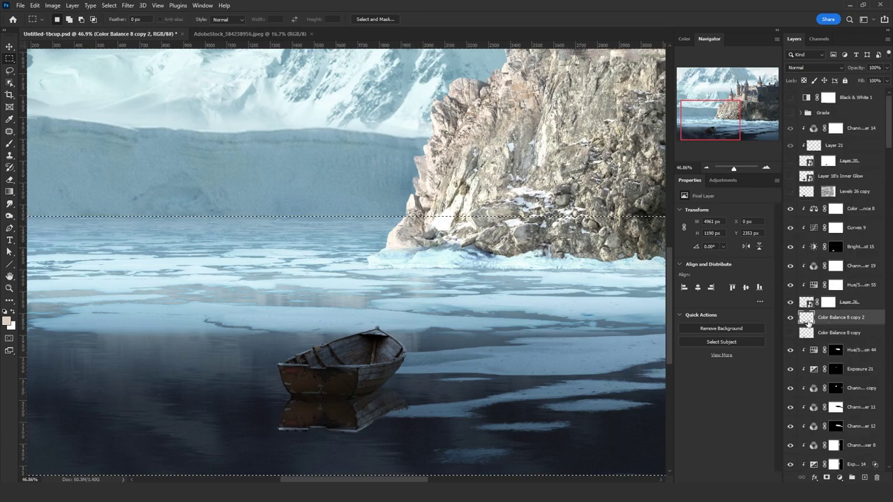
{"action": "left_click", "coordinate": [127, 5]}
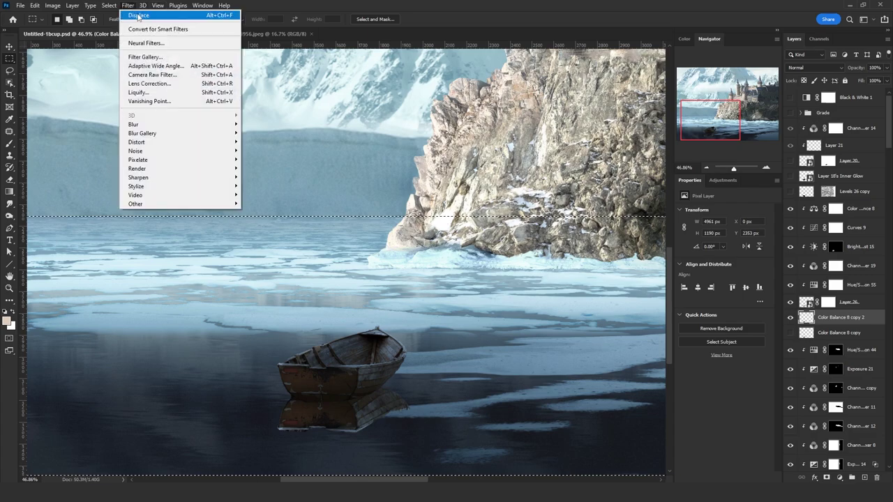
{"action": "left_click", "coordinate": [133, 16]}
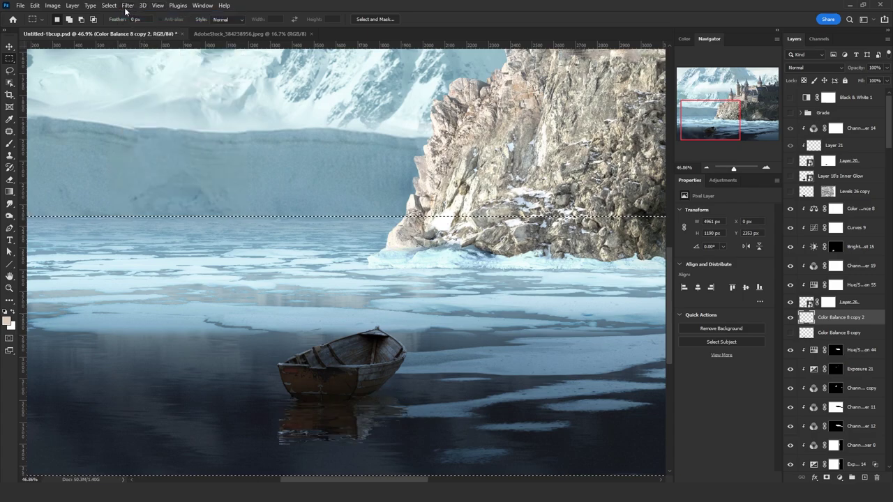
{"action": "left_click", "coordinate": [128, 7]}
{"action": "mouse_move", "coordinate": [186, 144]}
{"action": "left_click", "coordinate": [259, 142]}
{"action": "left_click_drag", "start_coordinate": [194, 168], "coordinate": [229, 163]}
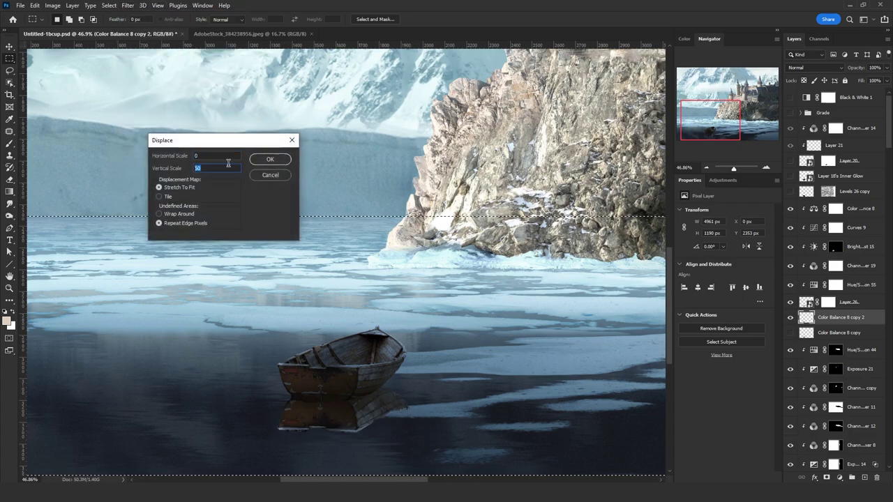
{"action": "key", "text": "Return"}
{"action": "double_click", "coordinate": [169, 65]}
{"action": "left_click_drag", "start_coordinate": [213, 475], "coordinate": [449, 406]}
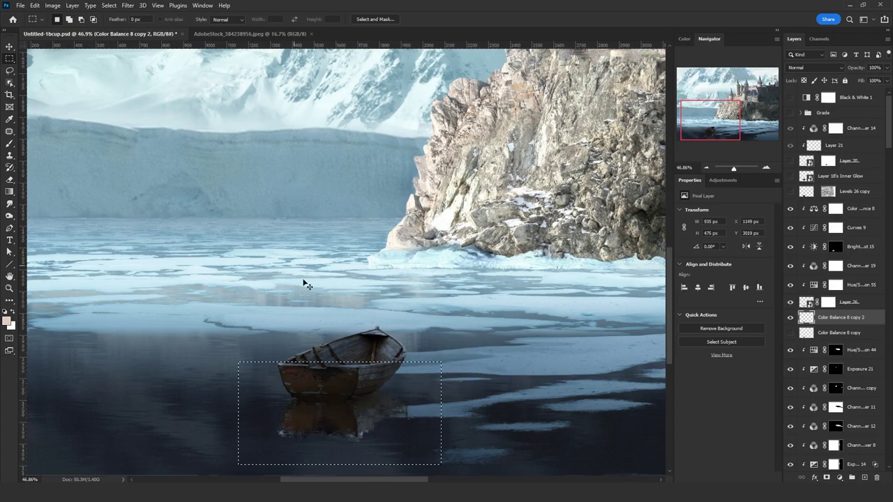
{"action": "scroll", "coordinate": [203, 460], "scroll_direction": "down", "scroll_amount": 1}
{"action": "left_click_drag", "start_coordinate": [230, 457], "coordinate": [449, 388]}
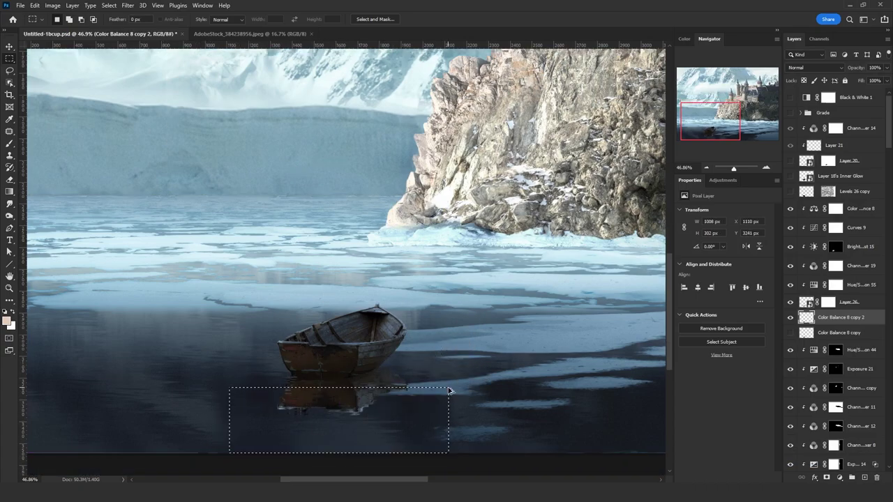
{"action": "key", "text": "ctrl+z"}
{"action": "key", "text": "ctrl+d"}
Step: Draw a Quick Mask gradient over the boat's reflection, invert it, and turn it into a selection of the lower part
{"action": "key", "text": "q"}
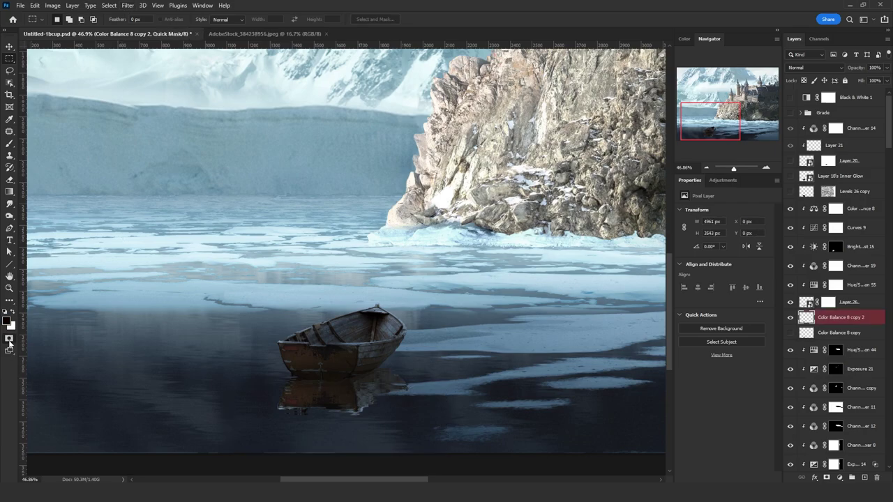
{"action": "key", "text": "g"}
{"action": "left_click_drag", "start_coordinate": [321, 411], "coordinate": [321, 354]}
{"action": "key", "text": "ctrl+i"}
{"action": "left_click", "coordinate": [9, 338]}
Step: Try to displace the gradient-selected lower reflection with a changed vertical scale, and clear the selection
{"action": "left_click", "coordinate": [128, 6]}
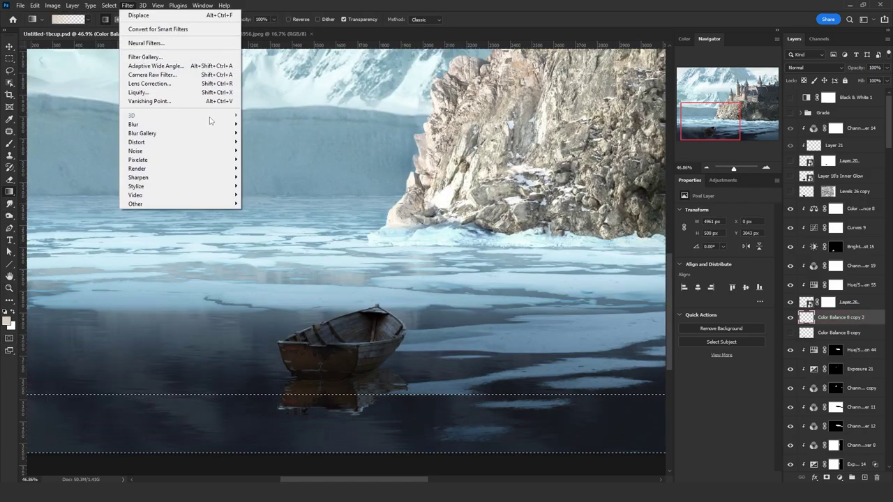
{"action": "mouse_move", "coordinate": [209, 141]}
{"action": "left_click", "coordinate": [261, 141]}
{"action": "left_click_drag", "start_coordinate": [204, 167], "coordinate": [165, 172]}
{"action": "left_click", "coordinate": [269, 159]}
{"action": "double_click", "coordinate": [548, 127]}
{"action": "key", "text": "ctrl+d"}
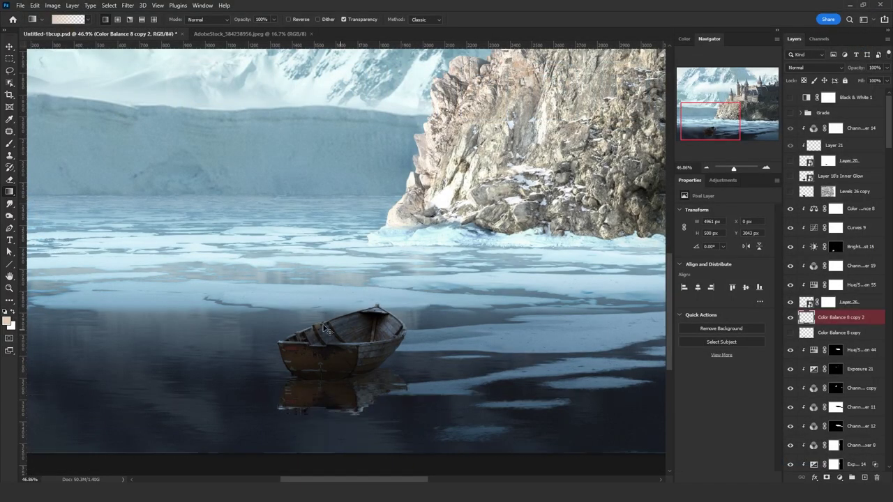
{"action": "key", "text": "q"}
{"action": "key", "text": "q"}
Step: Select a rectangle around the lower part of the reflection, feather the selection, and reapply the last Displace filter to it
{"action": "scroll", "coordinate": [286, 389], "scroll_direction": "down", "scroll_amount": 3}
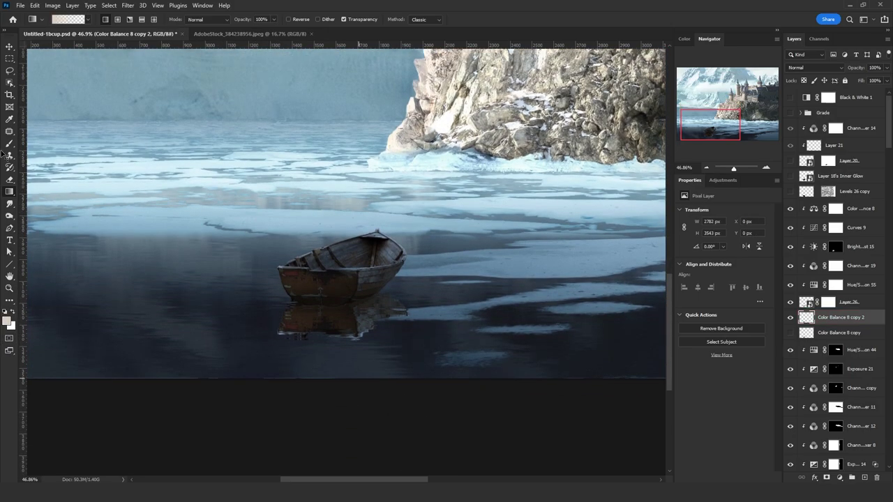
{"action": "key", "text": "m"}
{"action": "mouse_move", "coordinate": [207, 314]}
{"action": "left_mouse_down"}
{"action": "mouse_move", "coordinate": [562, 426]}
{"action": "mouse_move", "coordinate": [488, 440]}
{"action": "mouse_move", "coordinate": [500, 438]}
{"action": "left_mouse_up"}
{"action": "left_click", "coordinate": [128, 6]}
{"action": "left_click", "coordinate": [150, 15]}
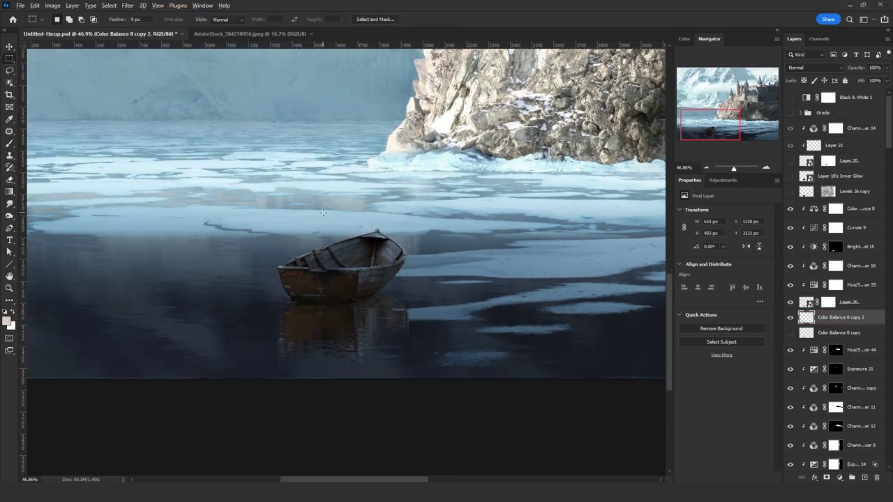
{"action": "scroll", "coordinate": [323, 208], "scroll_direction": "up", "scroll_amount": 2}
{"action": "key", "text": "shift+F6"}
{"action": "left_click", "coordinate": [491, 155]}
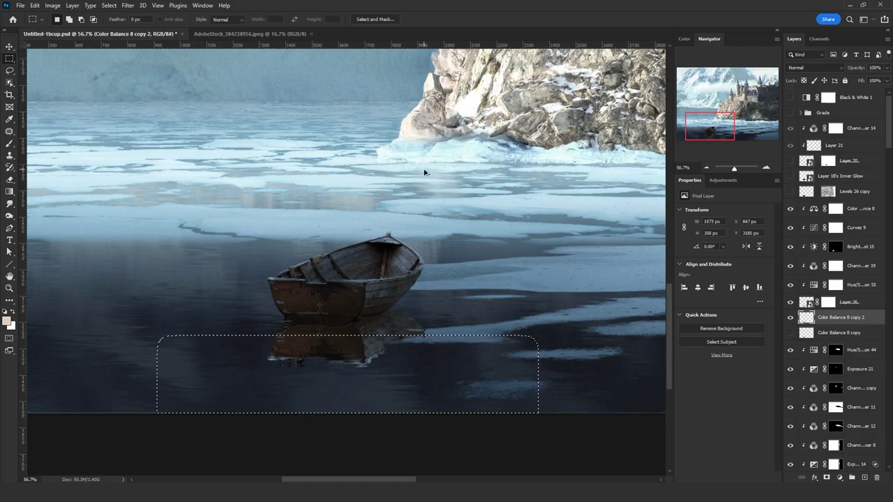
{"action": "scroll", "coordinate": [333, 248], "scroll_direction": "down", "scroll_amount": 3}
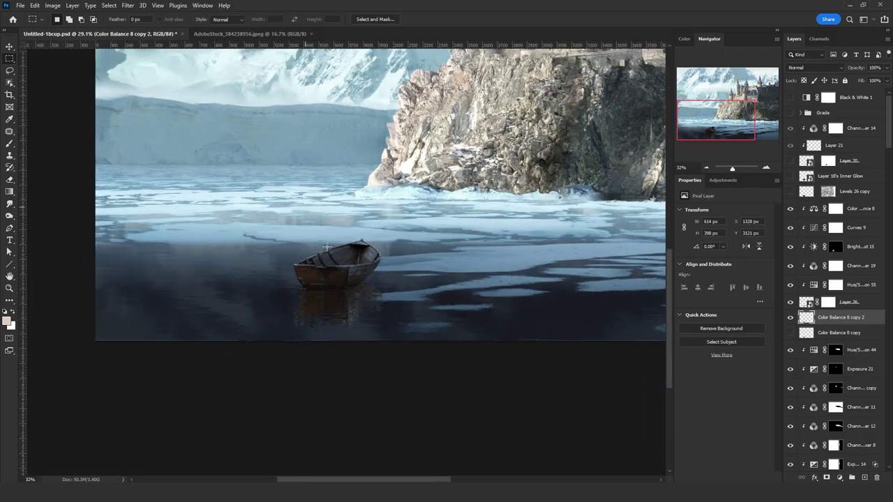
Step: Transform the displaced reflection to stretch it slightly downward below the boat, and clear the selection
{"action": "right_click", "coordinate": [328, 305]}
{"action": "left_click", "coordinate": [357, 396]}
{"action": "left_click_drag", "start_coordinate": [342, 373], "coordinate": [342, 407]}
{"action": "left_click_drag", "start_coordinate": [342, 300], "coordinate": [342, 305]}
{"action": "key", "text": "Return"}
{"action": "key", "text": "ctrl+d"}
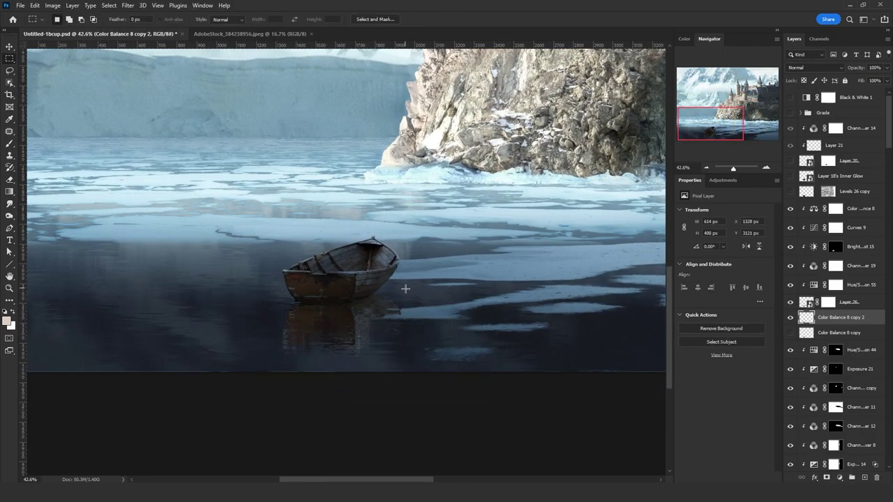
Step: Add an Exposure adjustment clipped to the reflection layer and set its exposure to -1.32
{"action": "scroll", "coordinate": [405, 289], "scroll_direction": "down", "scroll_amount": 1}
{"action": "scroll", "coordinate": [385, 296], "scroll_direction": "up", "scroll_amount": 2}
{"action": "left_click", "coordinate": [838, 477]}
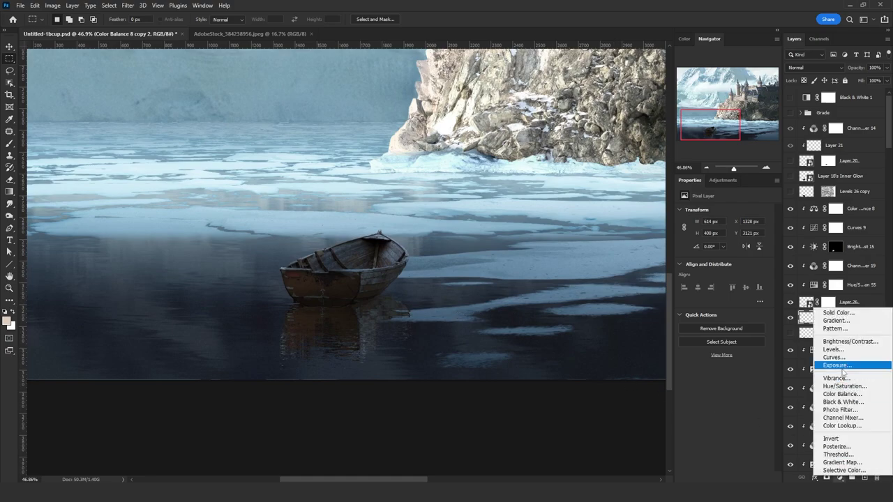
{"action": "left_click", "coordinate": [847, 329]}
{"action": "left_click_drag", "start_coordinate": [724, 234], "coordinate": [719, 236]}
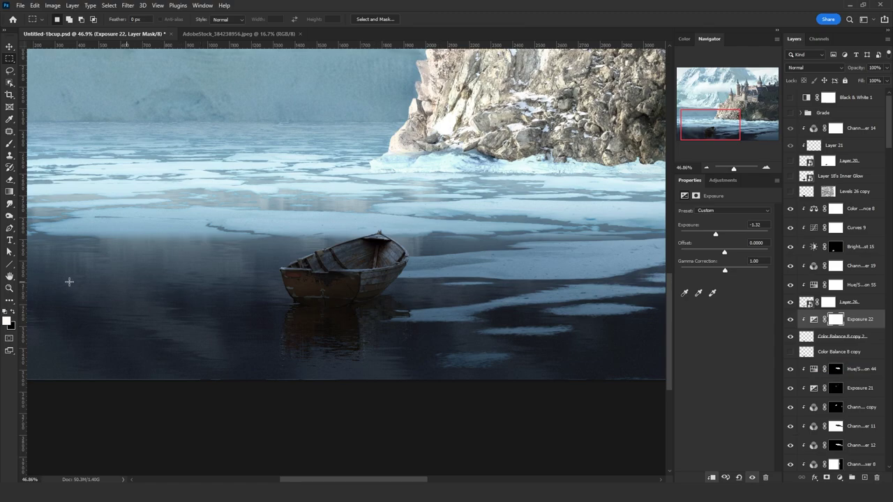
{"action": "left_click", "coordinate": [10, 288]}
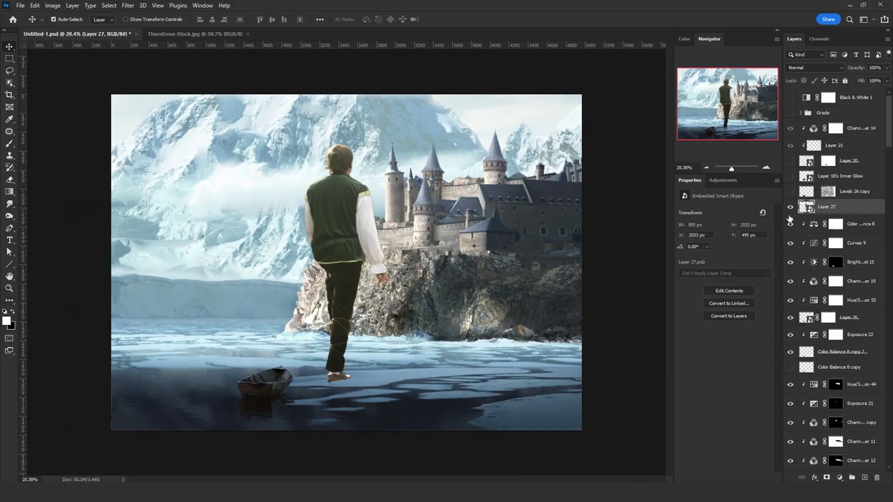
Step: Scale the man's layer down to about 213 × 608 px and position him standing in the boat
{"action": "key", "text": "ctrl+t"}
{"action": "left_click_drag", "start_coordinate": [375, 251], "coordinate": [317, 285]}
{"action": "scroll", "coordinate": [341, 269], "scroll_direction": "up", "scroll_amount": 3}
{"action": "left_click_drag", "start_coordinate": [331, 175], "coordinate": [263, 360]}
{"action": "left_click_drag", "start_coordinate": [263, 360], "coordinate": [269, 357]}
{"action": "key", "text": "Return"}
{"action": "key", "text": "ctrl+semicolon"}
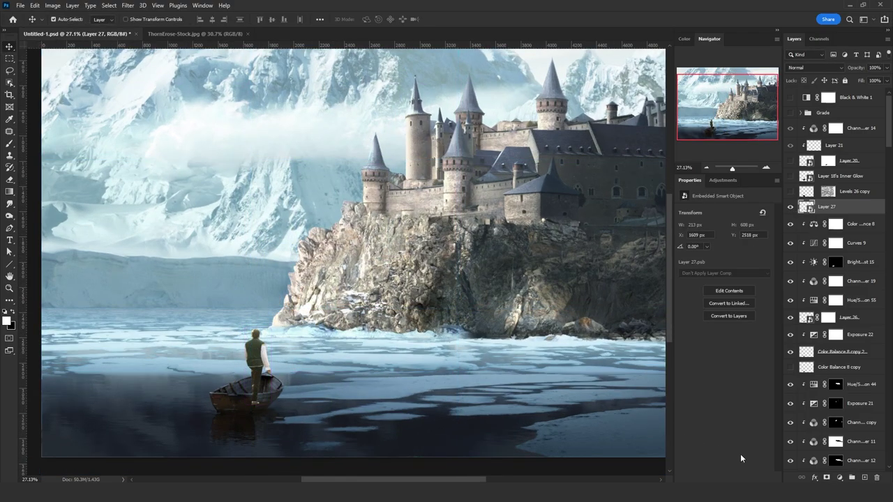
Step: Add a Curves adjustment clipped to the man's layer and pull the curve down to darken him
{"action": "left_click", "coordinate": [839, 478]}
{"action": "left_click", "coordinate": [835, 360]}
{"action": "key", "text": "ctrl+alt+g"}
{"action": "left_click_drag", "start_coordinate": [733, 268], "coordinate": [780, 259]}
Step: Apply a Camera Raw Filter adjustment to the man's layer as a smart filter
{"action": "left_click", "coordinate": [839, 477]}
{"action": "left_click", "coordinate": [832, 229]}
{"action": "left_click", "coordinate": [130, 7]}
{"action": "left_click", "coordinate": [153, 75]}
{"action": "left_click_drag", "start_coordinate": [730, 324], "coordinate": [755, 326]}
{"action": "key", "text": "Return"}
{"action": "right_click", "coordinate": [873, 254]}
{"action": "left_click", "coordinate": [860, 209]}
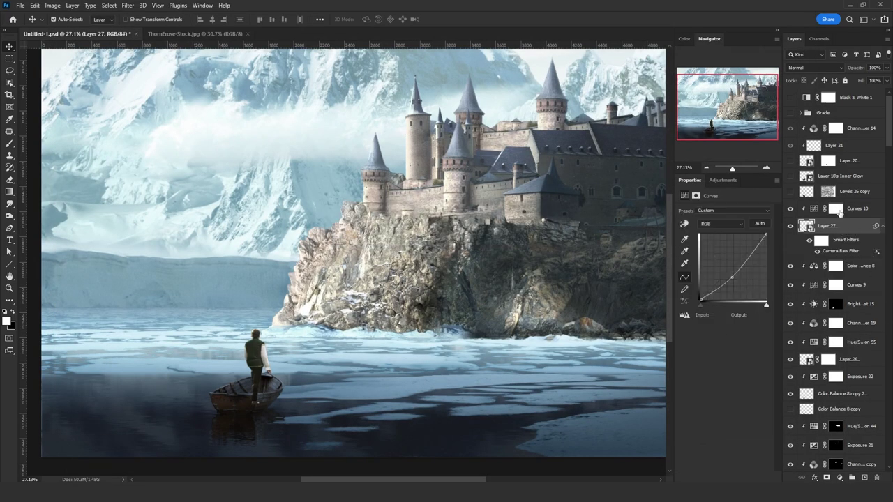
Step: Add a clipped Hue/Saturation layer above the man, change its blending mode, and set the Curves layer to Luminosity
{"action": "left_click", "coordinate": [839, 477]}
{"action": "left_click", "coordinate": [841, 388]}
{"action": "left_click", "coordinate": [814, 68]}
{"action": "left_click", "coordinate": [802, 279]}
{"action": "left_click", "coordinate": [859, 209]}
{"action": "left_click", "coordinate": [815, 68]}
{"action": "left_click", "coordinate": [802, 292]}
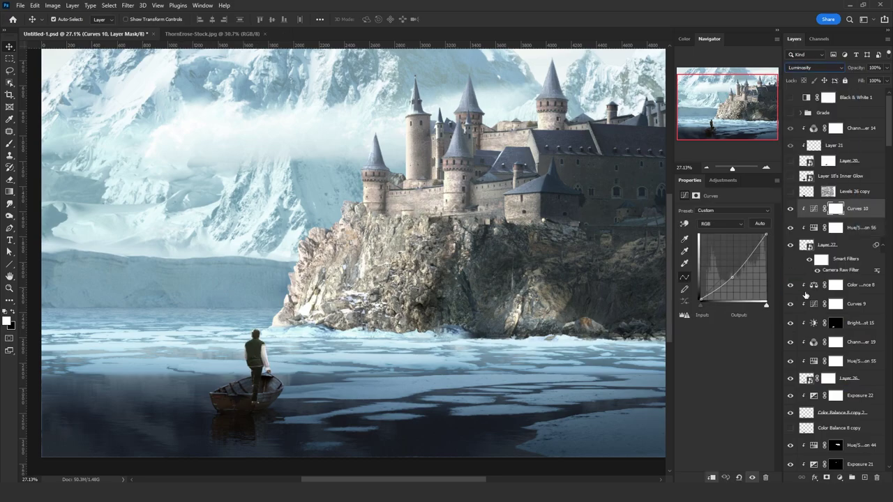
Step: Add a clipped Channel Mixer in Color mode for the man, with Red at 90% and 95% in another output channel
{"action": "left_click", "coordinate": [839, 477]}
{"action": "left_click", "coordinate": [837, 420]}
{"action": "left_click", "coordinate": [814, 67]}
{"action": "left_click", "coordinate": [802, 283]}
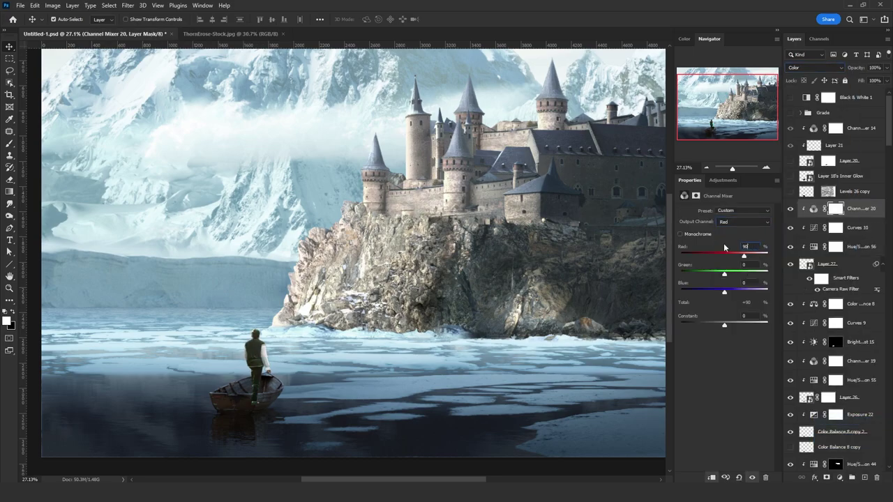
{"action": "left_click", "coordinate": [733, 246]}
{"action": "left_click_drag", "start_coordinate": [753, 283], "coordinate": [730, 267]}
{"action": "left_click", "coordinate": [740, 222]}
{"action": "left_click", "coordinate": [735, 237]}
{"action": "type", "text": "95"}
{"action": "scroll", "coordinate": [287, 393], "scroll_direction": "down", "scroll_amount": 1}
Step: Add a clipped Brightness/Contrast adjustment directly above the man's layer and set its brightness to -103
{"action": "left_click", "coordinate": [840, 478]}
{"action": "left_click", "coordinate": [843, 340]}
{"action": "left_click_drag", "start_coordinate": [857, 208], "coordinate": [855, 274]}
{"action": "left_click_drag", "start_coordinate": [723, 238], "coordinate": [694, 238]}
Step: Mask the man's layer from his own outline and tighten the mask with Levels at black input 166 and midtone 0.48
{"action": "scroll", "coordinate": [250, 368], "scroll_direction": "up", "scroll_amount": 8}
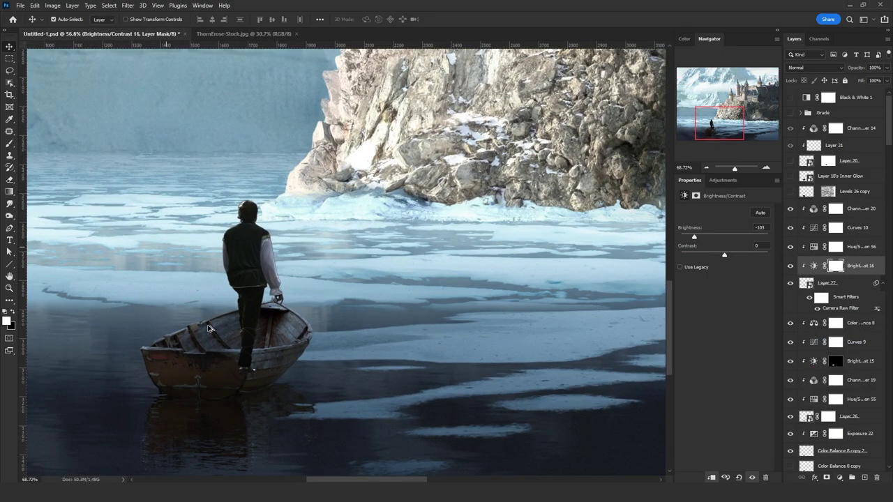
{"action": "left_click", "coordinate": [831, 284]}
{"action": "left_click", "coordinate": [806, 283], "text": "ctrl"}
{"action": "left_click", "coordinate": [827, 478]}
{"action": "key", "text": "ctrl+l"}
{"action": "left_click_drag", "start_coordinate": [604, 268], "coordinate": [630, 271]}
{"action": "left_click_drag", "start_coordinate": [546, 269], "coordinate": [623, 269]}
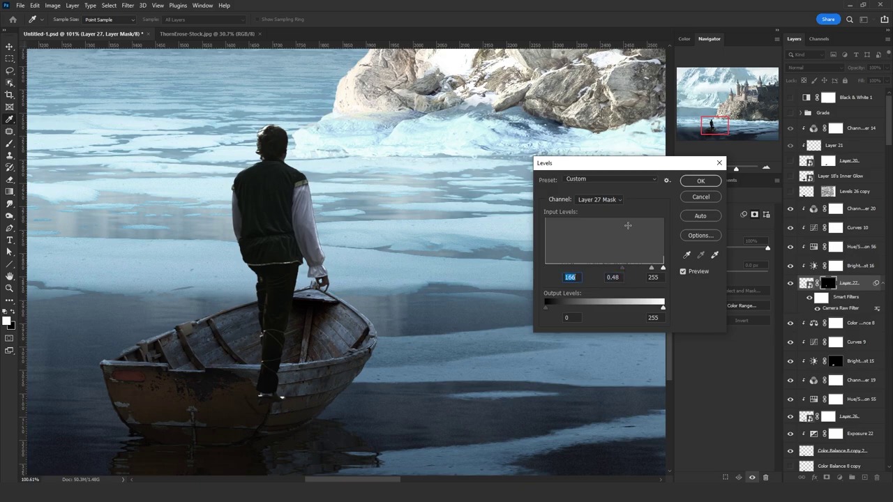
{"action": "left_click", "coordinate": [701, 182]}
Step: Soften the edge of the man's layer mask with a small-radius Gaussian Blur
{"action": "left_click", "coordinate": [128, 6]}
{"action": "mouse_move", "coordinate": [190, 127]}
{"action": "left_click", "coordinate": [272, 162]}
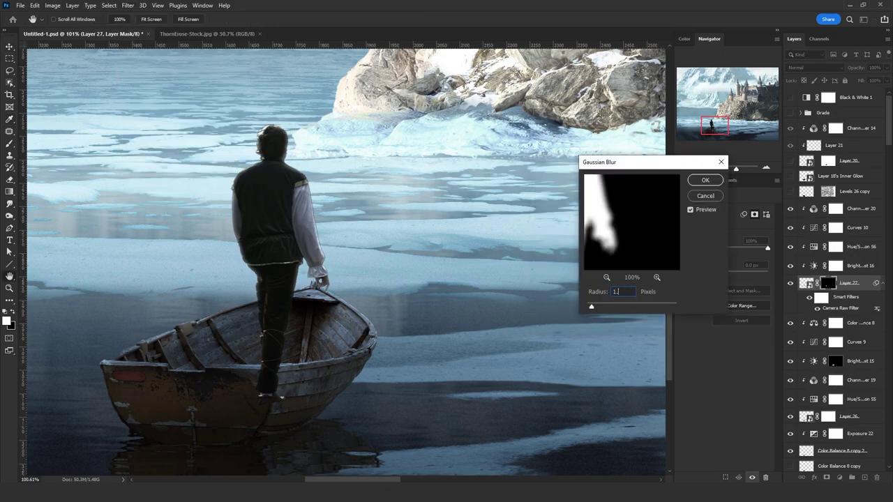
{"action": "left_click", "coordinate": [701, 181]}
Step: Contract the blurred edge of the man's mask by shifting its midtone input in Levels
{"action": "key", "text": "ctrl+l"}
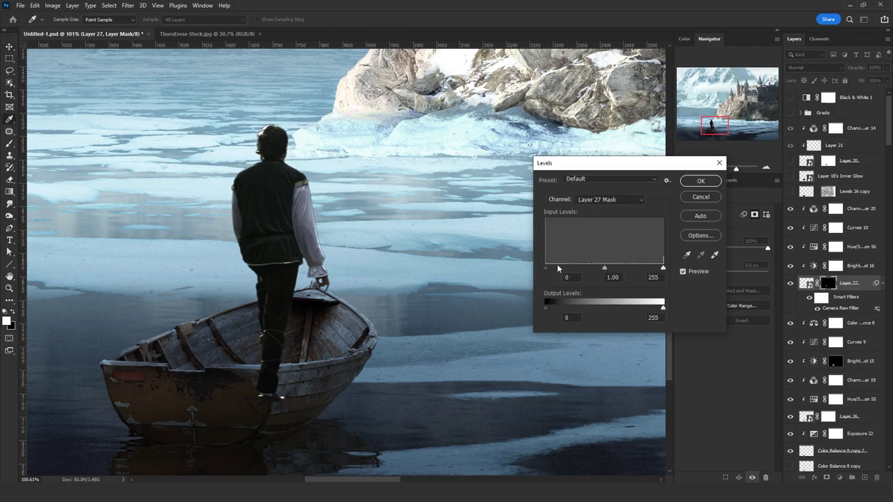
{"action": "left_click_drag", "start_coordinate": [611, 270], "coordinate": [628, 271]}
{"action": "left_click", "coordinate": [701, 181]}
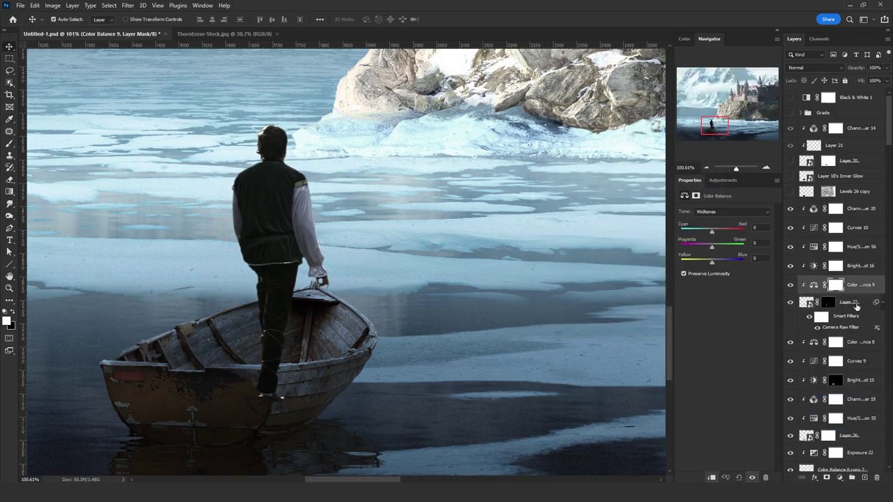
Step: Move the Color Balance adjustment to the top of the man's clipped stack, set it to Color blending and shift its highlights toward blue
{"action": "key", "text": "ctrl+shift+bracketright"}
{"action": "left_click", "coordinate": [813, 68]}
{"action": "left_click", "coordinate": [802, 285]}
{"action": "left_click", "coordinate": [727, 212]}
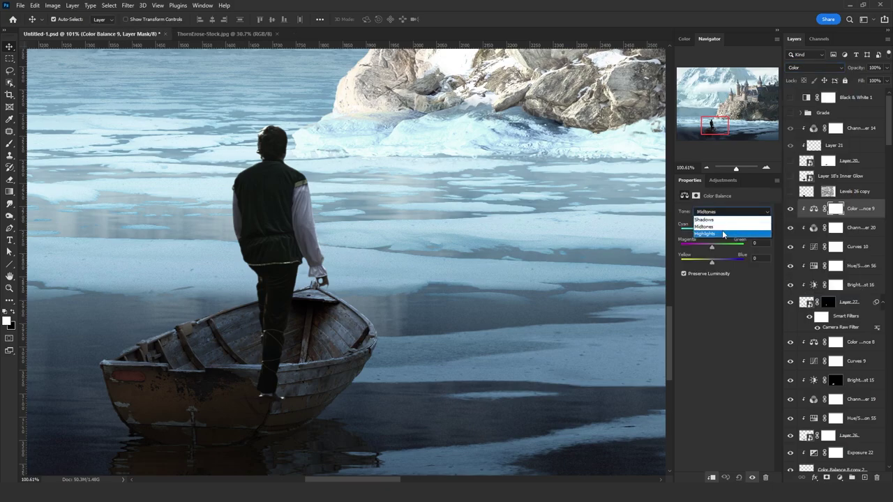
{"action": "left_click", "coordinate": [723, 234]}
{"action": "left_click_drag", "start_coordinate": [711, 262], "coordinate": [716, 262]}
Step: Paint soft black shading at 5% flow over the man's sleeve and foot on a new clipped layer directly above his layer
{"action": "left_click", "coordinate": [851, 305]}
{"action": "key", "text": "ctrl+shift+alt+n"}
{"action": "key", "text": "b"}
{"action": "key", "text": "x"}
{"action": "key", "text": "bracketleft"}
{"action": "key", "text": "bracketleft"}
{"action": "key", "text": "bracketleft"}
{"action": "key", "text": "bracketleft"}
{"action": "key", "text": "bracketleft"}
{"action": "key", "text": "bracketleft"}
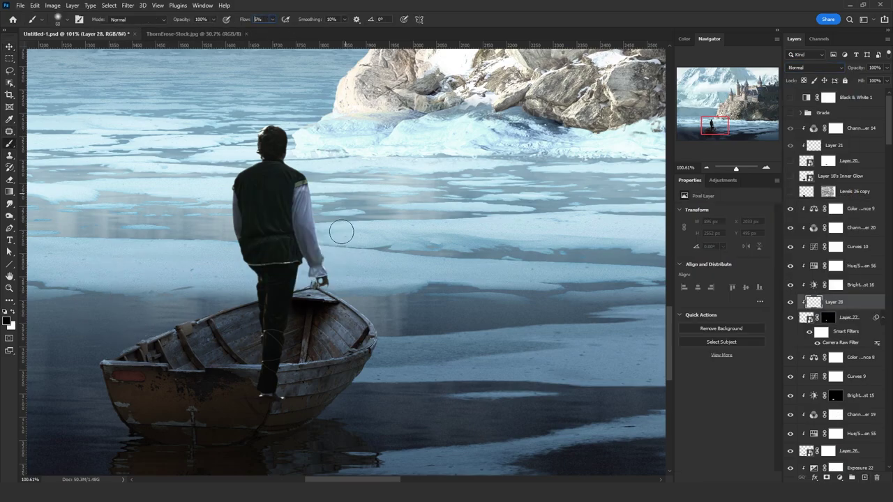
{"action": "left_click_drag", "start_coordinate": [312, 192], "coordinate": [319, 264]}
{"action": "left_click_drag", "start_coordinate": [280, 396], "coordinate": [276, 414]}
Step: Add an Exposure adjustment at the top of the man's clipped stack and set its exposure to about +2.96
{"action": "left_click", "coordinate": [839, 478]}
{"action": "left_click", "coordinate": [853, 333]}
{"action": "left_click_drag", "start_coordinate": [852, 302], "coordinate": [852, 201]}
{"action": "left_click_drag", "start_coordinate": [724, 234], "coordinate": [744, 236]}
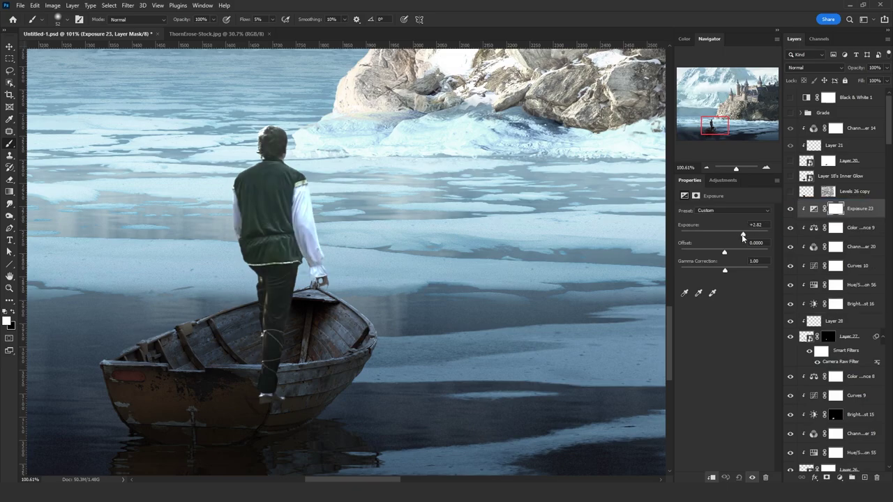
Step: Invert the Exposure mask, paint light onto the man's body edges, and exclude the darkest underlying tones with Blend If
{"action": "key", "text": "ctrl+i"}
{"action": "mouse_move", "coordinate": [241, 229]}
{"action": "left_mouse_down"}
{"action": "mouse_move", "coordinate": [262, 206]}
{"action": "mouse_move", "coordinate": [238, 187]}
{"action": "mouse_move", "coordinate": [266, 134]}
{"action": "mouse_move", "coordinate": [281, 238]}
{"action": "left_mouse_up"}
{"action": "right_click", "coordinate": [275, 254], "text": "alt"}
{"action": "left_click_drag", "start_coordinate": [298, 204], "coordinate": [300, 185]}
{"action": "left_click_drag", "start_coordinate": [256, 299], "coordinate": [255, 346]}
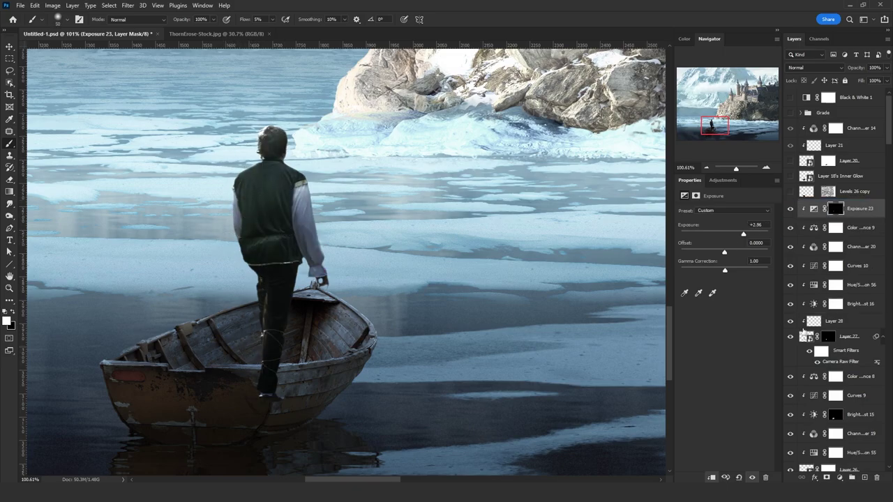
{"action": "double_click", "coordinate": [875, 208]}
{"action": "left_click_drag", "start_coordinate": [657, 393], "coordinate": [673, 395]}
Step: Hide the man's lower leg and foot behind the boat's rim by painting black at 100% flow on his layer mask
{"action": "left_click", "coordinate": [855, 233]}
{"action": "left_click", "coordinate": [827, 337]}
{"action": "scroll", "coordinate": [242, 405], "scroll_direction": "up", "scroll_amount": 5}
{"action": "right_click", "coordinate": [176, 337], "text": "alt"}
{"action": "key", "text": "x"}
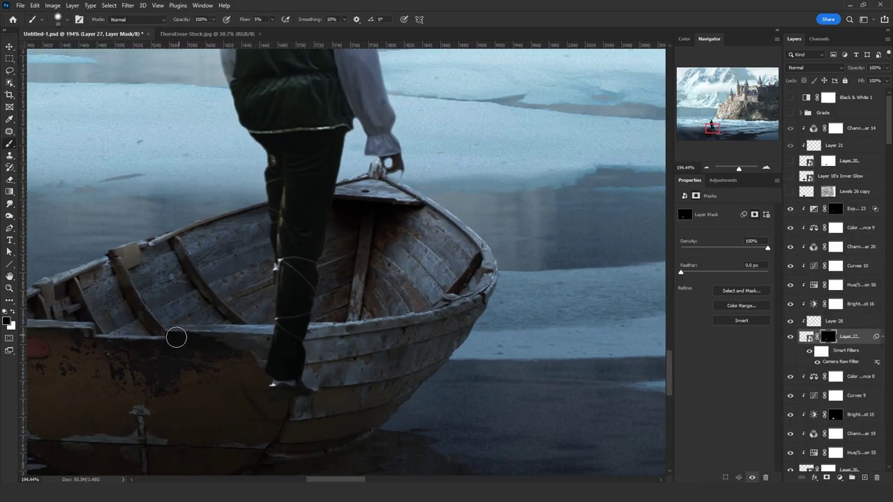
{"action": "left_click", "coordinate": [273, 20]}
{"action": "left_click_drag", "start_coordinate": [272, 31], "coordinate": [317, 32]}
{"action": "left_click_drag", "start_coordinate": [282, 334], "coordinate": [293, 335]}
{"action": "key", "text": "]"}
{"action": "key", "text": "]"}
{"action": "key", "text": "]"}
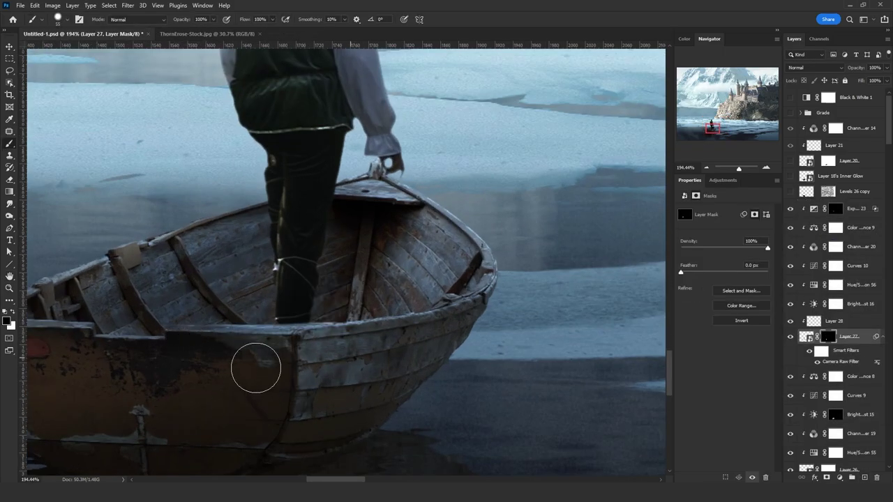
Step: Save the document and place the clipped Exposure adjustment just below the Color Balance adjustment
{"action": "key", "text": "ctrl+0"}
{"action": "key", "text": "ctrl+s"}
{"action": "left_click_drag", "start_coordinate": [857, 209], "coordinate": [861, 239]}
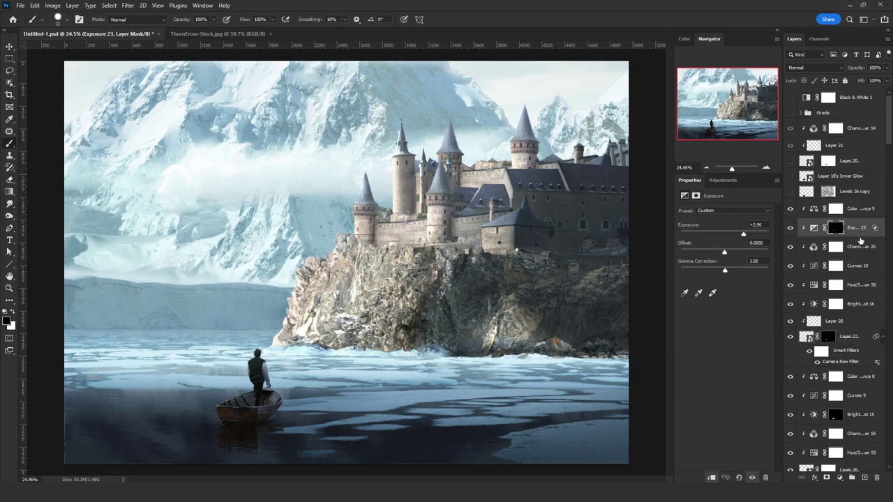
Step: Create a clipped layer above the man's layer and paint a sampled grey along the edge of his hair
{"action": "right_click", "coordinate": [280, 362], "text": "alt"}
{"action": "scroll", "coordinate": [254, 358], "scroll_direction": "up", "scroll_amount": 8}
{"action": "scroll", "coordinate": [276, 312], "scroll_direction": "up", "scroll_amount": 1}
{"action": "left_click", "coordinate": [848, 336]}
{"action": "key", "text": "ctrl+shift+alt+n"}
{"action": "left_click", "coordinate": [290, 308], "text": "alt"}
{"action": "right_click", "coordinate": [274, 311], "text": "alt"}
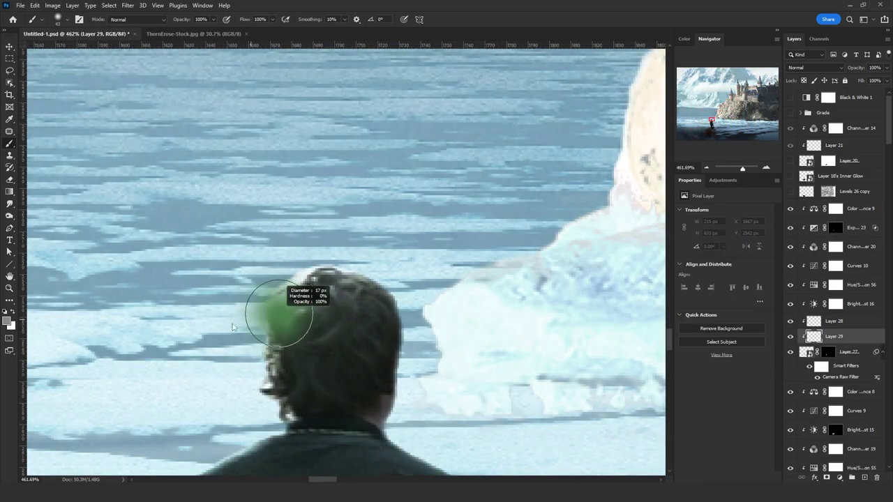
{"action": "left_click_drag", "start_coordinate": [273, 315], "coordinate": [292, 293]}
Step: Move the hair paint layer to the top of the clipped stack and cover the bright hair fringe with sampled colour
{"action": "left_click_drag", "start_coordinate": [839, 335], "coordinate": [839, 201]}
{"action": "left_click", "coordinate": [298, 311], "text": "alt"}
{"action": "mouse_move", "coordinate": [287, 305]}
{"action": "left_mouse_down"}
{"action": "mouse_move", "coordinate": [289, 295]}
{"action": "mouse_move", "coordinate": [335, 261]}
{"action": "mouse_move", "coordinate": [370, 265]}
{"action": "left_mouse_up"}
{"action": "mouse_move", "coordinate": [271, 297]}
{"action": "left_mouse_down"}
{"action": "mouse_move", "coordinate": [254, 318]}
{"action": "mouse_move", "coordinate": [269, 386]}
{"action": "left_mouse_up"}
{"action": "left_click", "coordinate": [274, 315], "text": "alt"}
Step: Restrict the hair paint layer's own tones with Blend If and lower its opacity to 80%
{"action": "double_click", "coordinate": [868, 210]}
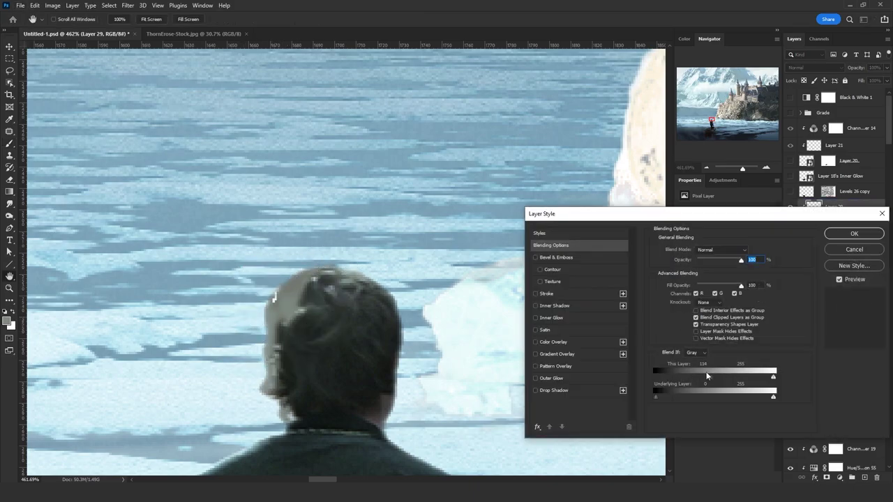
{"action": "left_click_drag", "start_coordinate": [773, 377], "coordinate": [718, 379]}
{"action": "left_click", "coordinate": [853, 233]}
{"action": "left_click_drag", "start_coordinate": [856, 67], "coordinate": [847, 68]}
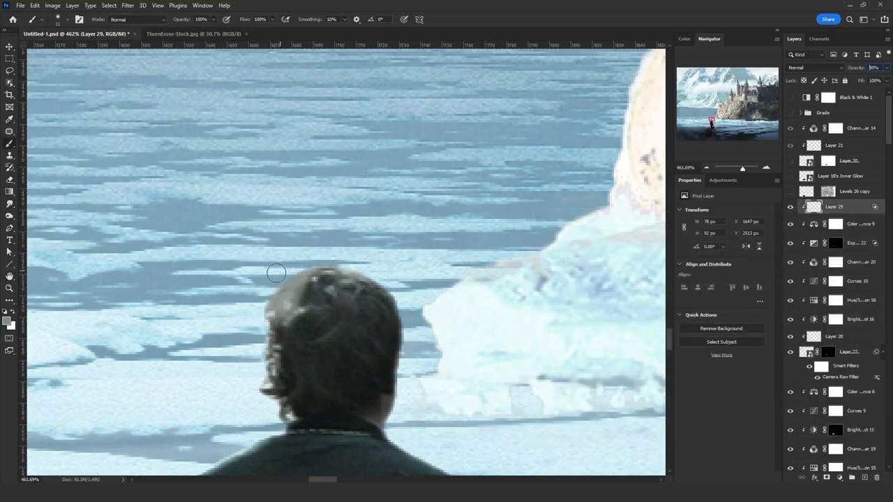
Step: Raise the man's clipped Exposure adjustment to +4.03
{"action": "left_click_drag", "start_coordinate": [319, 294], "coordinate": [210, 285]}
{"action": "left_click_drag", "start_coordinate": [256, 378], "coordinate": [262, 378]}
{"action": "left_click", "coordinate": [869, 246]}
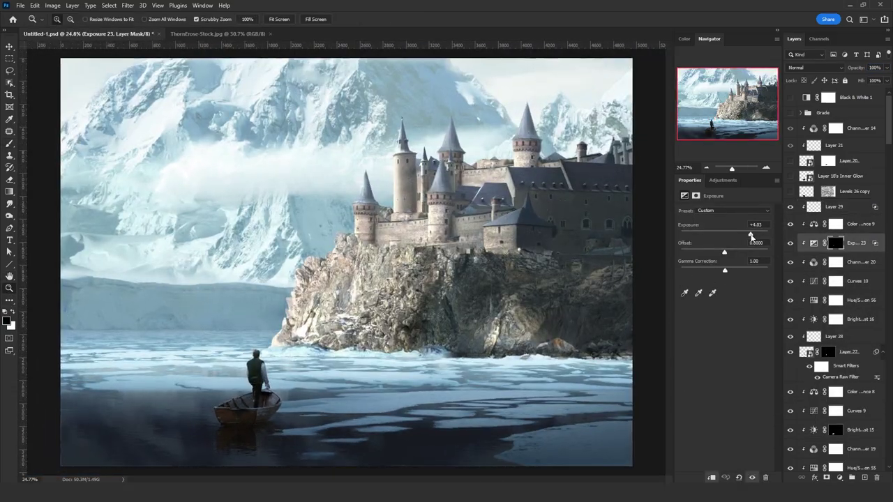
Step: Add a clipped Curves adjustment directly above the man's Exposure adjustment and set it to Color blending
{"action": "left_click_drag", "start_coordinate": [355, 316], "coordinate": [345, 317]}
{"action": "left_click_drag", "start_coordinate": [263, 400], "coordinate": [324, 401]}
{"action": "left_click", "coordinate": [839, 478]}
{"action": "left_click", "coordinate": [834, 357]}
{"action": "left_click", "coordinate": [814, 68]}
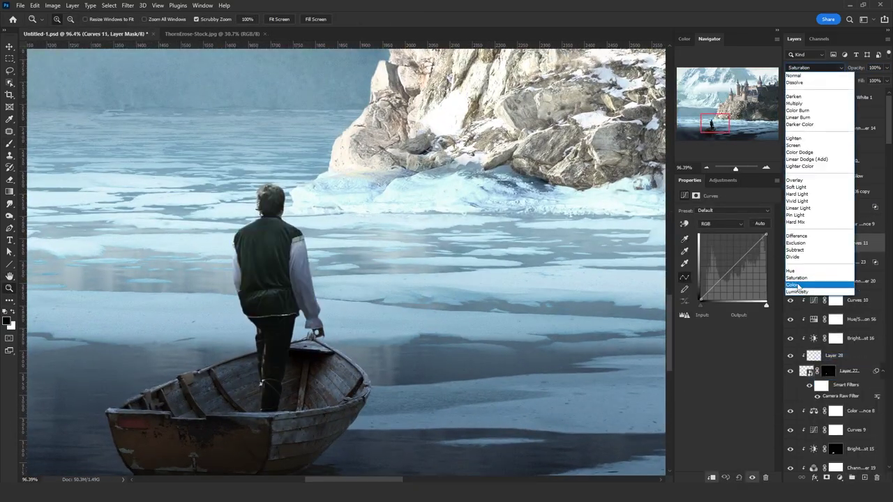
{"action": "left_click", "coordinate": [798, 286]}
Step: Tune the Curves adjustment's red, green and blue channels, with the green point at input 127 and output 125
{"action": "left_click", "coordinate": [721, 224]}
{"action": "left_click", "coordinate": [719, 238]}
{"action": "left_click", "coordinate": [721, 224]}
{"action": "left_click", "coordinate": [719, 246]}
{"action": "left_click", "coordinate": [722, 223]}
{"action": "left_click", "coordinate": [726, 253]}
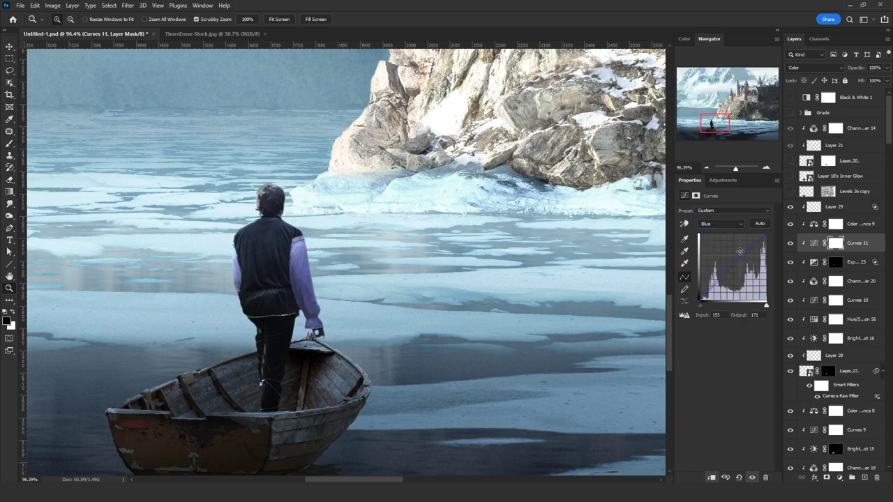
{"action": "left_click", "coordinate": [718, 223]}
{"action": "left_click", "coordinate": [704, 238]}
{"action": "left_click", "coordinate": [720, 223]}
{"action": "left_click", "coordinate": [706, 231]}
{"action": "left_click_drag", "start_coordinate": [734, 271], "coordinate": [734, 268]}
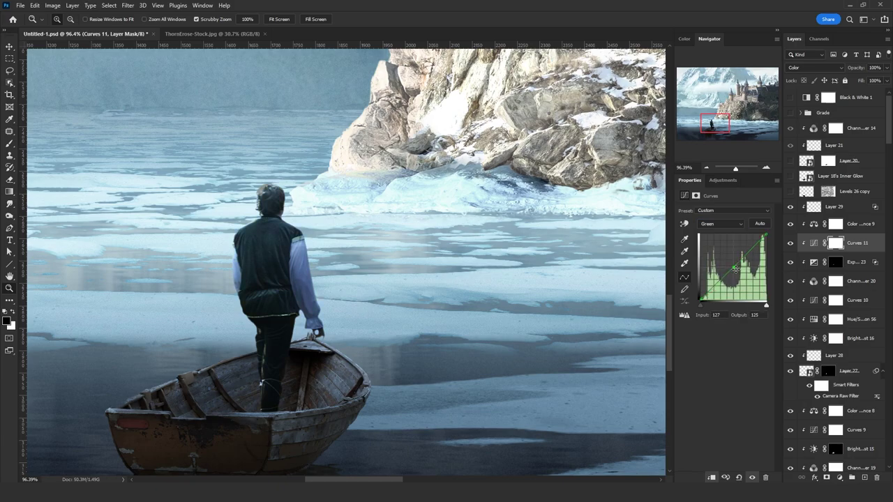
Step: Invert the Curves mask and paint the colour shift onto the man's vest
{"action": "left_click", "coordinate": [9, 144]}
{"action": "key", "text": "ctrl+i"}
{"action": "scroll", "coordinate": [244, 252], "scroll_direction": "up", "scroll_amount": 6}
{"action": "key", "text": "x"}
{"action": "left_click_drag", "start_coordinate": [236, 244], "coordinate": [229, 244]}
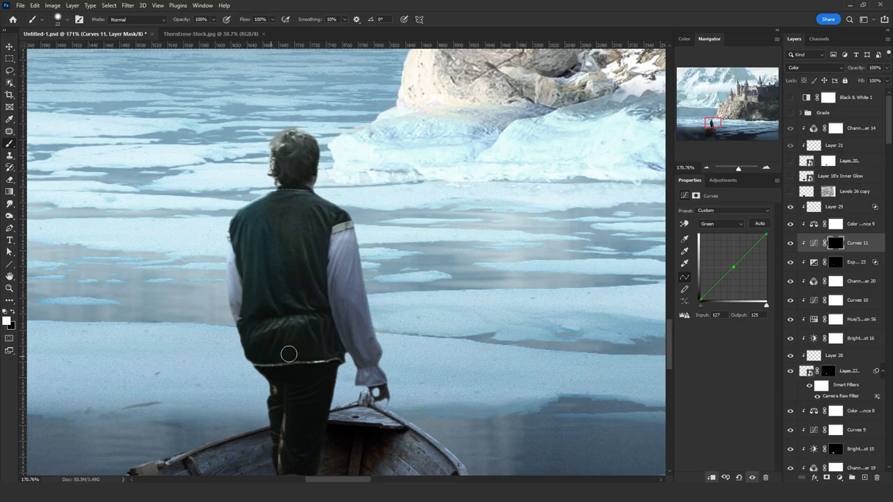
{"action": "scroll", "coordinate": [291, 240], "scroll_direction": "down", "scroll_amount": 6}
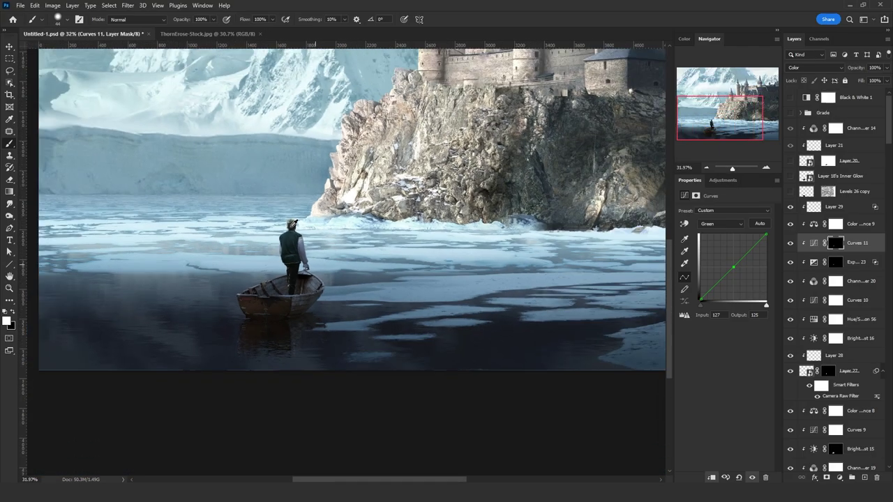
{"action": "scroll", "coordinate": [307, 227], "scroll_direction": "down", "scroll_amount": 2}
Step: Add a second clipped Curves adjustment above the first one and set it to Color blending
{"action": "scroll", "coordinate": [256, 382], "scroll_direction": "up", "scroll_amount": 5}
{"action": "left_click", "coordinate": [839, 478]}
{"action": "left_click", "coordinate": [832, 355]}
{"action": "left_click", "coordinate": [814, 67]}
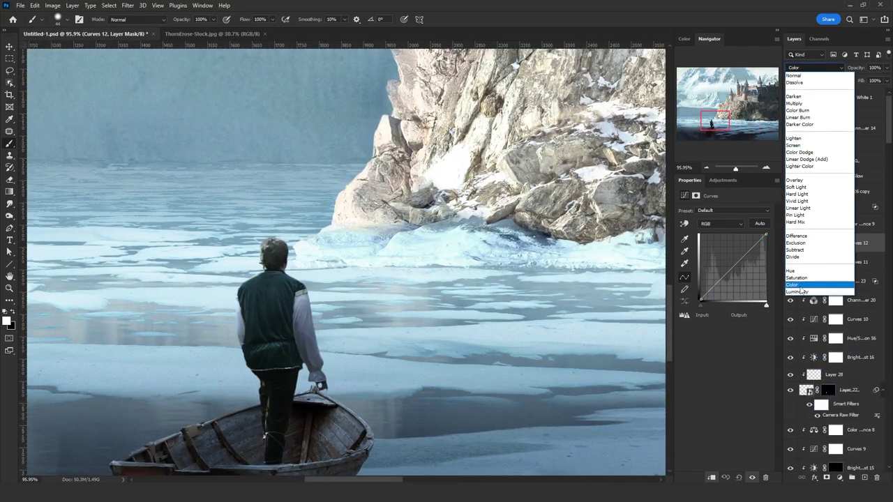
{"action": "left_click", "coordinate": [802, 285]}
Step: Shift the second Curves adjustment's red, blue and green channels, with the green point at input 126 and output 117
{"action": "left_click", "coordinate": [721, 223]}
{"action": "left_click", "coordinate": [718, 239]}
{"action": "left_click_drag", "start_coordinate": [746, 255], "coordinate": [745, 253]}
{"action": "left_click", "coordinate": [721, 224]}
{"action": "left_click", "coordinate": [720, 253]}
{"action": "left_click", "coordinate": [721, 224]}
{"action": "left_click", "coordinate": [722, 245]}
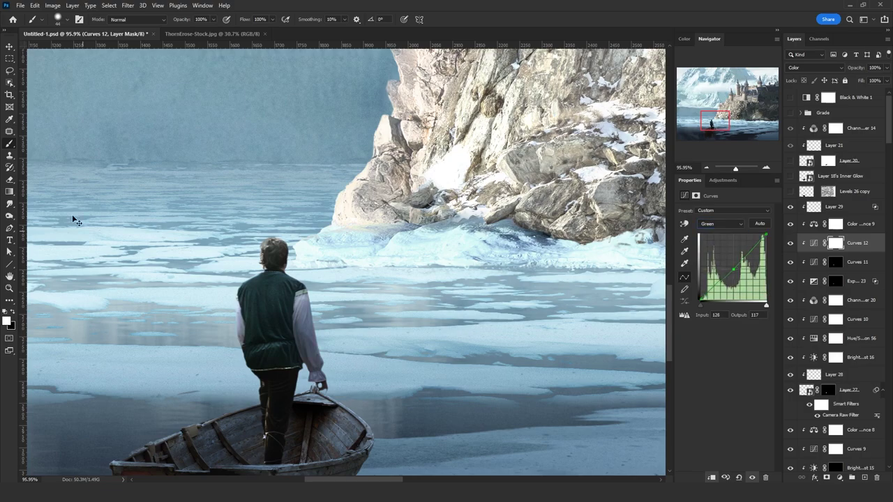
Step: Invert the second Curves mask and paint its colour shift onto the man's head and arm
{"action": "key", "text": "ctrl+i"}
{"action": "scroll", "coordinate": [300, 240], "scroll_direction": "up", "scroll_amount": 2}
{"action": "left_click_drag", "start_coordinate": [299, 245], "coordinate": [304, 223]}
{"action": "scroll", "coordinate": [301, 241], "scroll_direction": "down", "scroll_amount": 3}
{"action": "scroll", "coordinate": [332, 354], "scroll_direction": "up", "scroll_amount": 1}
{"action": "left_click_drag", "start_coordinate": [332, 354], "coordinate": [335, 435]}
{"action": "scroll", "coordinate": [335, 378], "scroll_direction": "down", "scroll_amount": 2}
Step: Move the second Curves adjustment to the top of the clipped stack at 50% opacity and save the document
{"action": "left_click_drag", "start_coordinate": [857, 242], "coordinate": [856, 200]}
{"action": "left_click", "coordinate": [855, 67]}
{"action": "type", "text": "50"}
{"action": "key", "text": "Return"}
{"action": "key", "text": "z"}
{"action": "left_click_drag", "start_coordinate": [390, 269], "coordinate": [300, 279]}
{"action": "key", "text": "ctrl+s"}
{"action": "left_click_drag", "start_coordinate": [335, 314], "coordinate": [293, 321]}
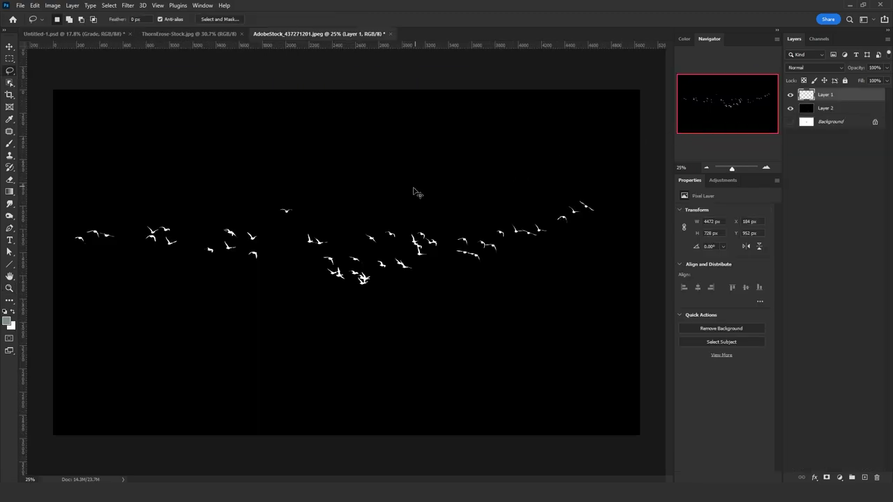
Step: Turn the birds layer in the stock image fully white by maximizing its lightness with Hue/Saturation
{"action": "key", "text": "ctrl+u"}
{"action": "left_click_drag", "start_coordinate": [695, 278], "coordinate": [798, 276]}
{"action": "left_click", "coordinate": [797, 182]}
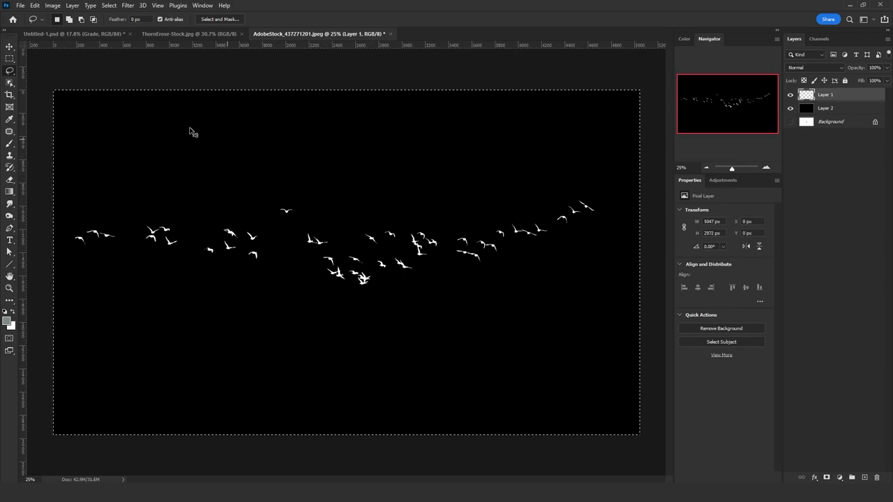
Step: Copy the white birds into the castle composite above the man's stack and show the guides
{"action": "left_click", "coordinate": [65, 35]}
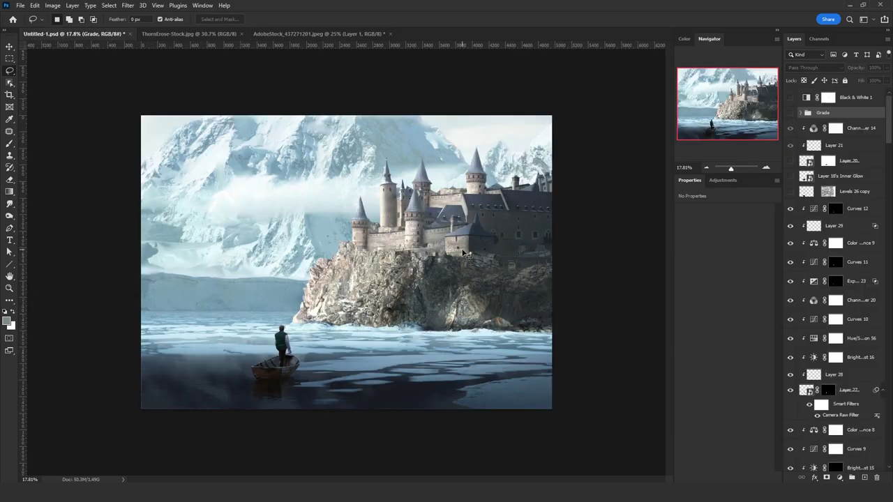
{"action": "key", "text": "ctrl+semicolon"}
{"action": "key", "text": "ctrl+v"}
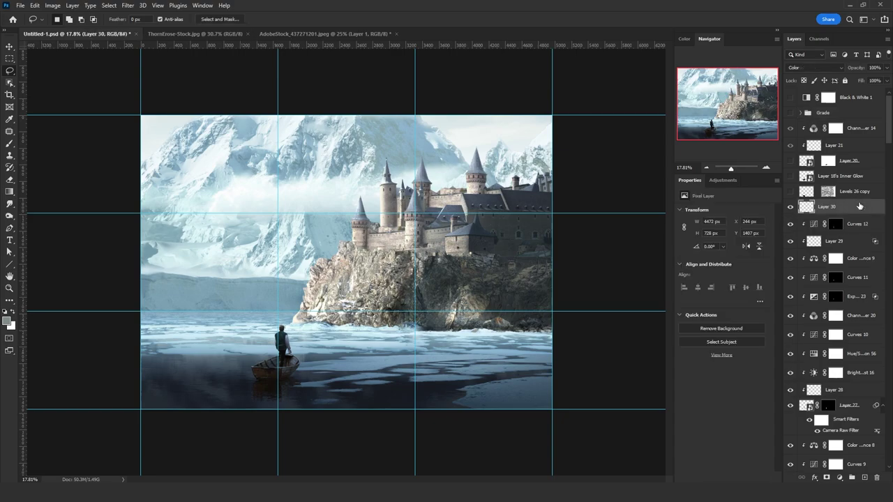
Step: Flip the birds horizontally, scale them to about 48.6%, place them over the mountains beside the castle, and hide the guides
{"action": "key", "text": "ctrl+t"}
{"action": "right_click", "coordinate": [387, 275]}
{"action": "left_click", "coordinate": [442, 457]}
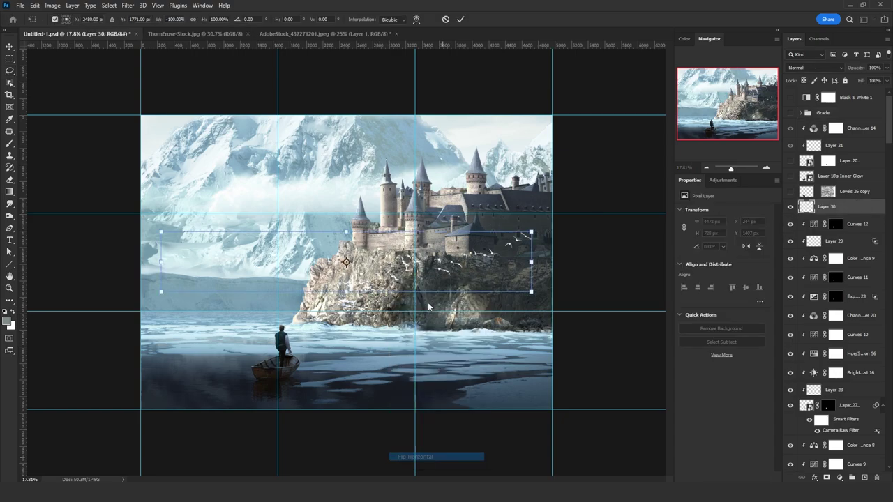
{"action": "left_click_drag", "start_coordinate": [536, 289], "coordinate": [323, 214]}
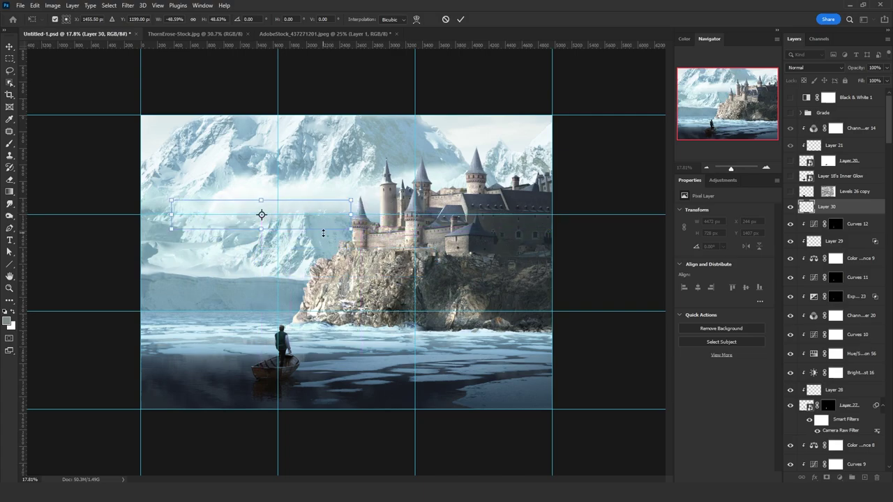
{"action": "key", "text": "Return"}
{"action": "key", "text": "l"}
{"action": "key", "text": "ctrl+semicolon"}
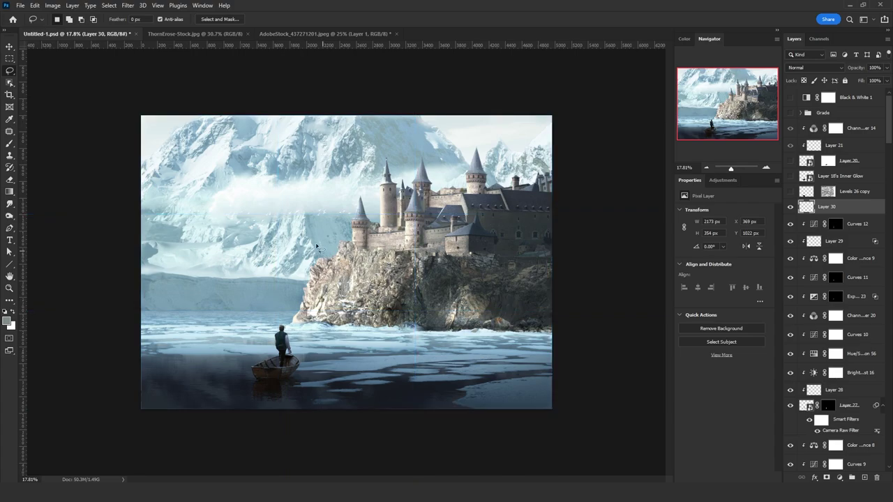
Step: Add a Brightness/Contrast adjustment clipped to the birds and set its brightness to -19
{"action": "scroll", "coordinate": [250, 208], "scroll_direction": "up", "scroll_amount": 3}
{"action": "left_click", "coordinate": [839, 477]}
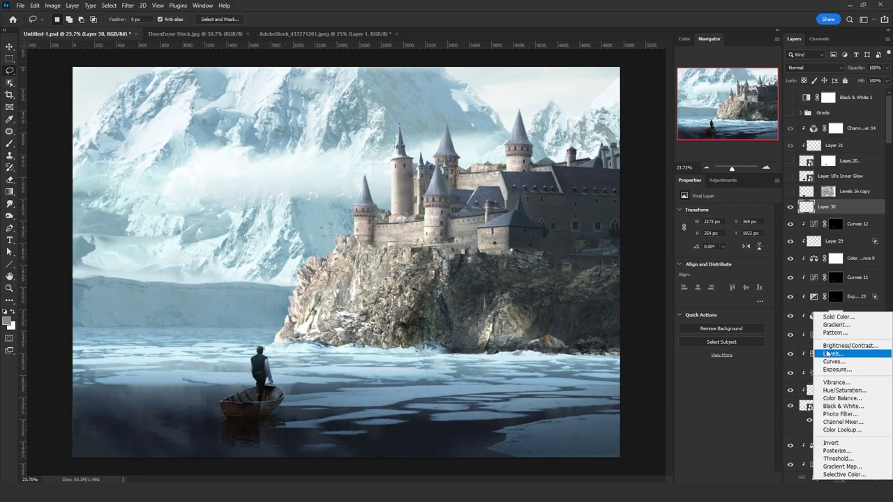
{"action": "left_click", "coordinate": [836, 347]}
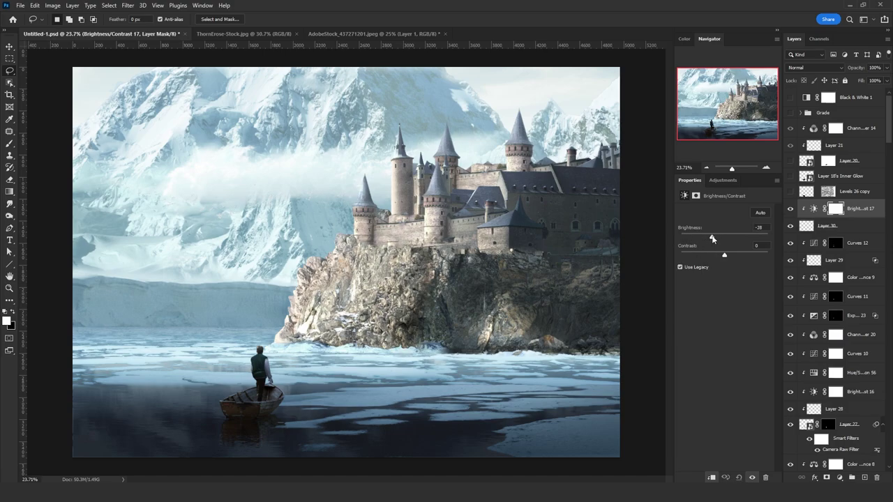
{"action": "left_click_drag", "start_coordinate": [716, 240], "coordinate": [717, 237]}
Step: Fade the birds' Brightness/Contrast effect from the upper-left sky with a linear black gradient on its mask
{"action": "key", "text": "g"}
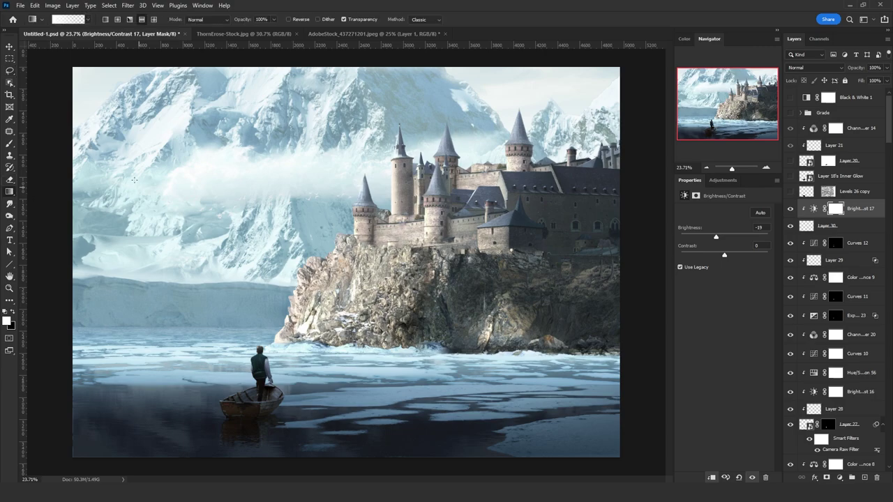
{"action": "left_click", "coordinate": [106, 20]}
{"action": "key", "text": "x"}
{"action": "left_click_drag", "start_coordinate": [108, 158], "coordinate": [382, 348]}
{"action": "left_click_drag", "start_coordinate": [110, 154], "coordinate": [279, 251]}
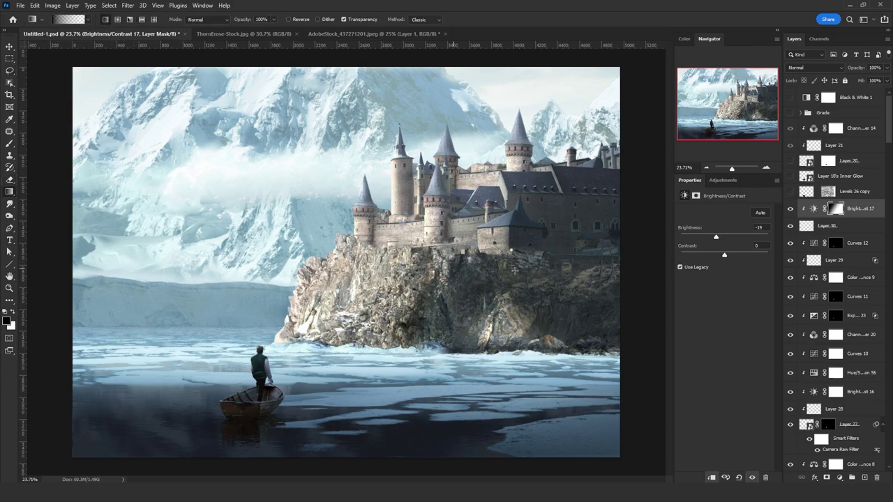
Step: Add an Exposure adjustment clipped to the birds and set its exposure to +20.00
{"action": "left_click", "coordinate": [839, 477]}
{"action": "left_click", "coordinate": [833, 363]}
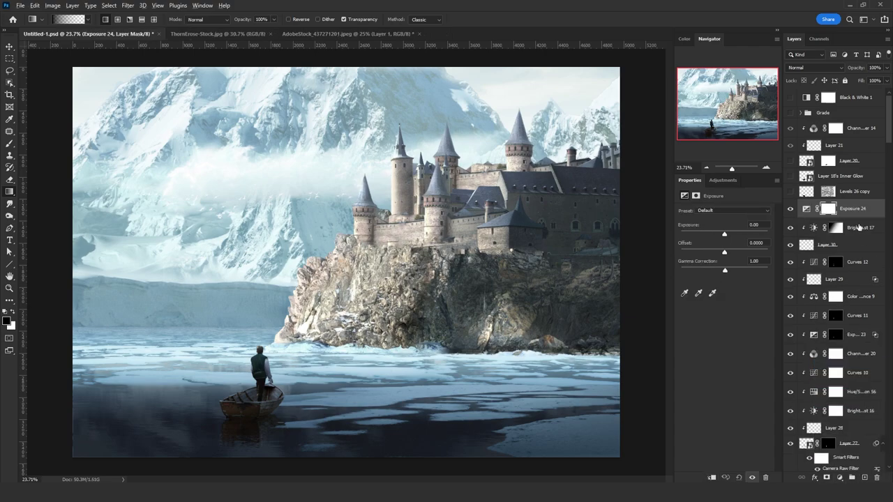
{"action": "left_click", "coordinate": [860, 215], "text": "alt"}
{"action": "left_click_drag", "start_coordinate": [765, 235], "coordinate": [751, 235]}
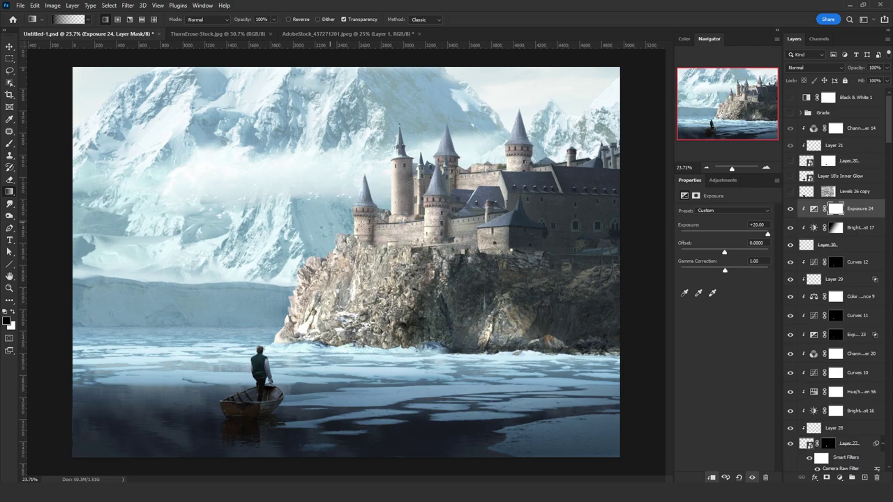
Step: Limit the birds' Exposure effect to the upper-left part of the flock with a linear gradient on its mask
{"action": "left_click_drag", "start_coordinate": [361, 224], "coordinate": [187, 165]}
{"action": "left_click_drag", "start_coordinate": [401, 280], "coordinate": [175, 187]}
{"action": "scroll", "coordinate": [271, 245], "scroll_direction": "down", "scroll_amount": 1}
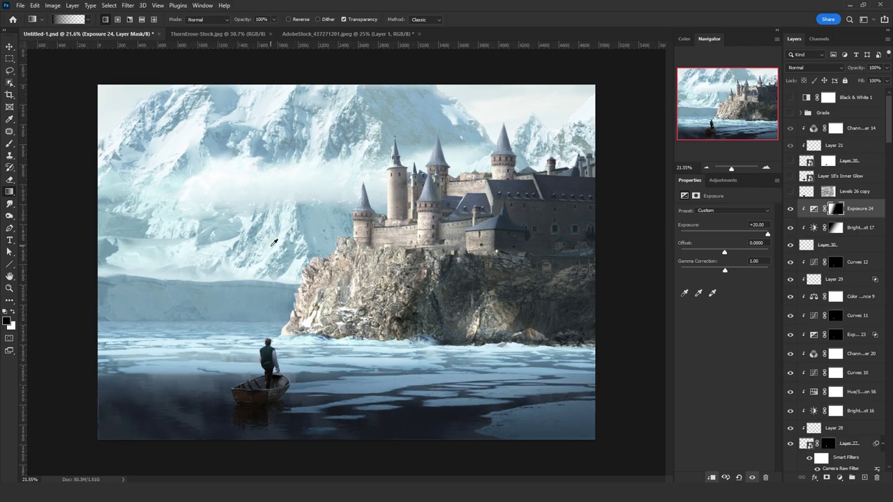
{"action": "scroll", "coordinate": [274, 242], "scroll_direction": "down", "scroll_amount": 1}
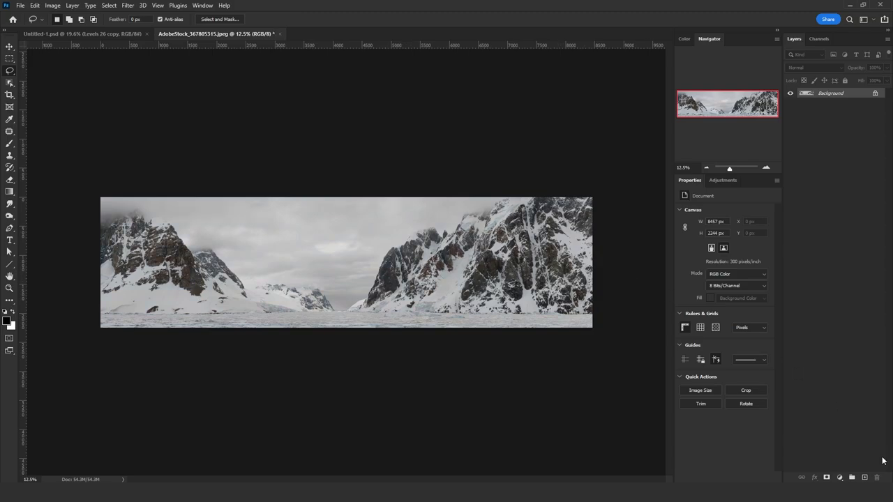
Step: Duplicate the snowy mountain panorama's background layer and desaturate the copy
{"action": "left_click", "coordinate": [864, 477]}
{"action": "key", "text": "ctrl+z"}
{"action": "key", "text": "ctrl+j"}
Step: Push the greyscale mountain copy to stark black and white using Levels inputs of 103, 0.69 and 160
{"action": "key", "text": "ctrl+l"}
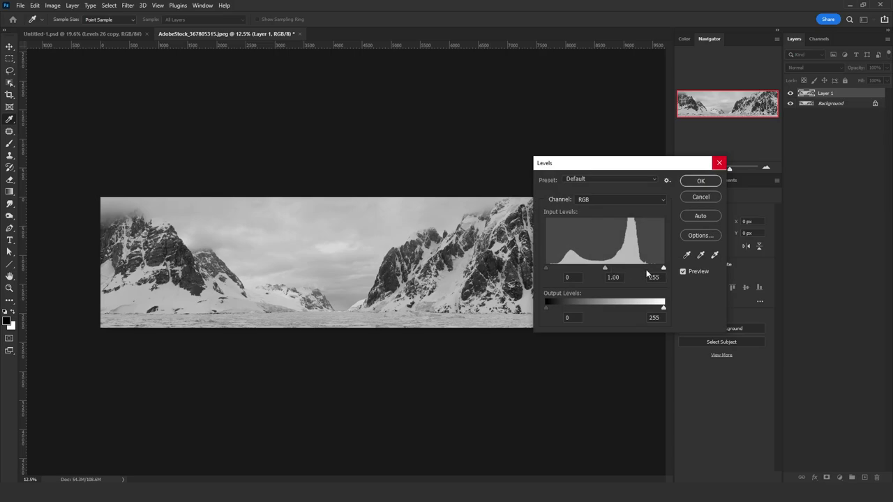
{"action": "mouse_move", "coordinate": [663, 268]}
{"action": "left_mouse_down"}
{"action": "mouse_move", "coordinate": [617, 268]}
{"action": "mouse_move", "coordinate": [629, 268]}
{"action": "left_mouse_up"}
{"action": "left_click_drag", "start_coordinate": [546, 268], "coordinate": [615, 269]}
{"action": "left_click_drag", "start_coordinate": [628, 268], "coordinate": [620, 269]}
{"action": "left_click", "coordinate": [700, 180]}
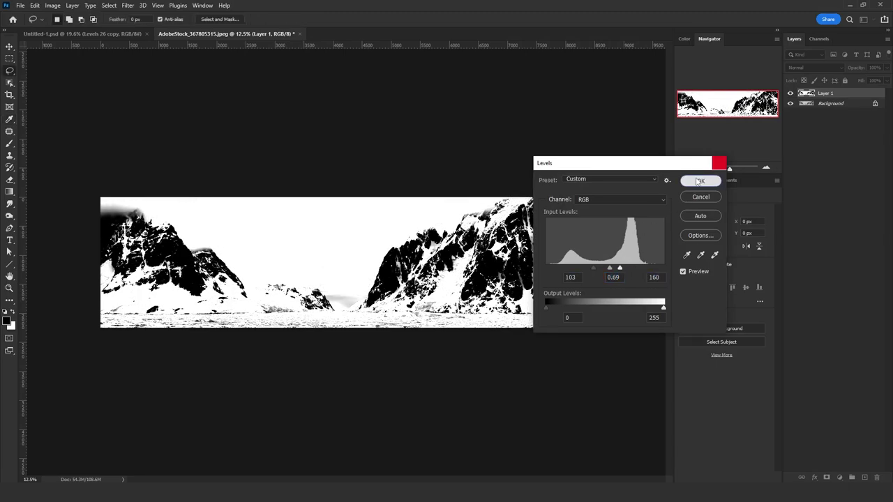
Step: Add a layer mask to the black-and-white mountain copy and paste the copy's own image into that mask
{"action": "key", "text": "l"}
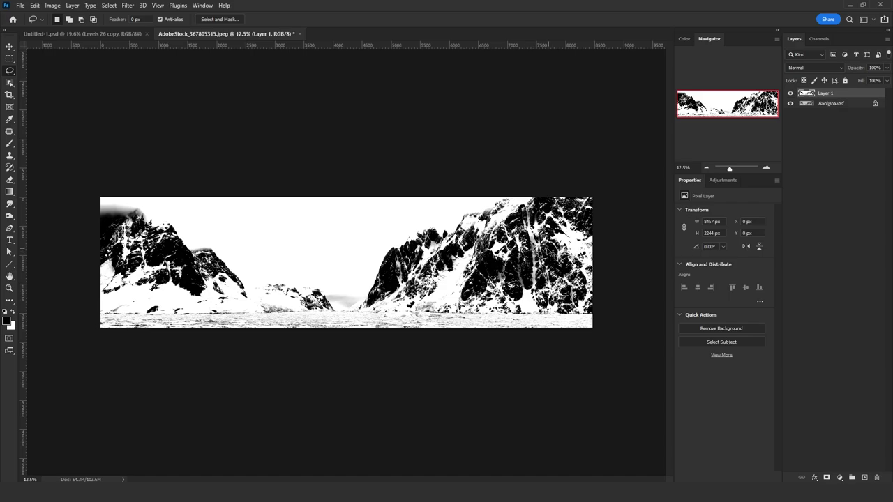
{"action": "left_click", "coordinate": [806, 95], "text": "ctrl"}
{"action": "left_click", "coordinate": [790, 93]}
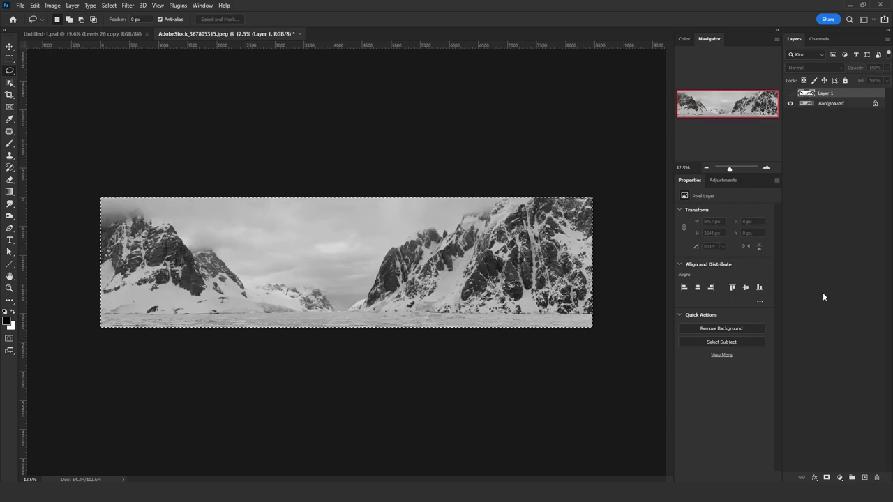
{"action": "left_click", "coordinate": [826, 478]}
{"action": "left_click", "coordinate": [829, 93], "text": "alt"}
{"action": "key", "text": "ctrl+v"}
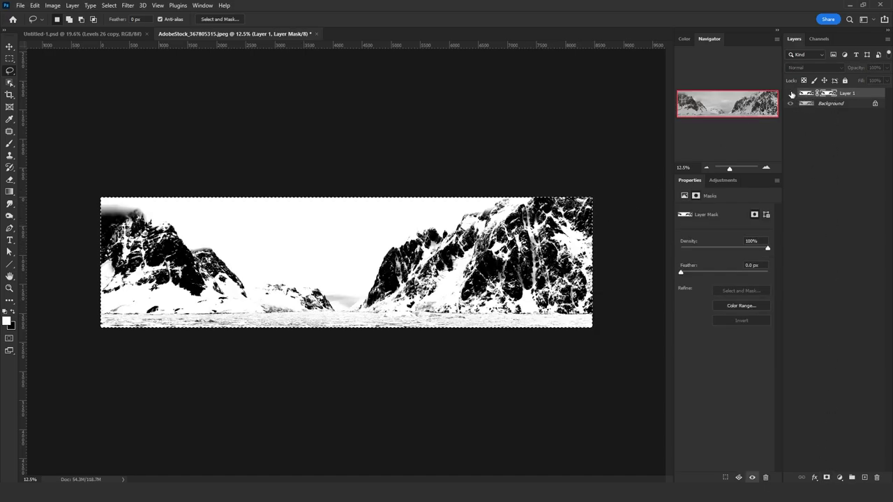
Step: Hide the background and add a new black-filled layer directly above it
{"action": "left_click", "coordinate": [805, 94]}
{"action": "left_click", "coordinate": [791, 104]}
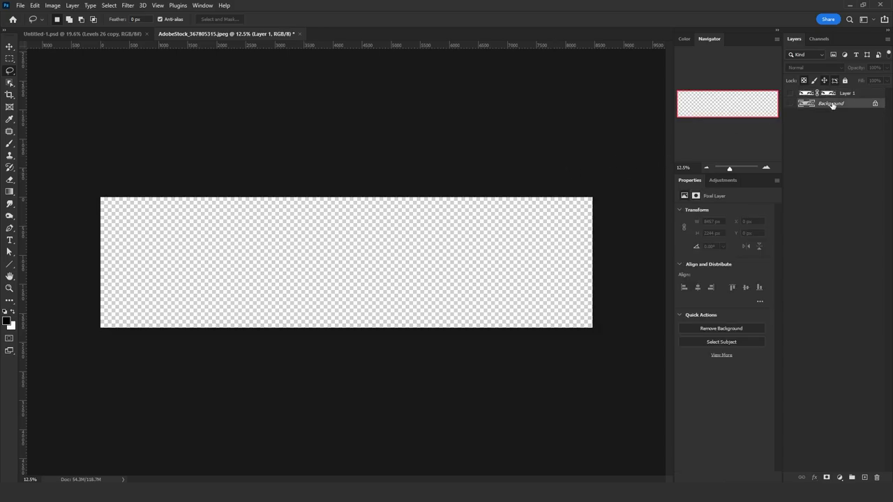
{"action": "left_click", "coordinate": [830, 103]}
{"action": "left_click", "coordinate": [864, 477]}
{"action": "key", "text": "shift+F5"}
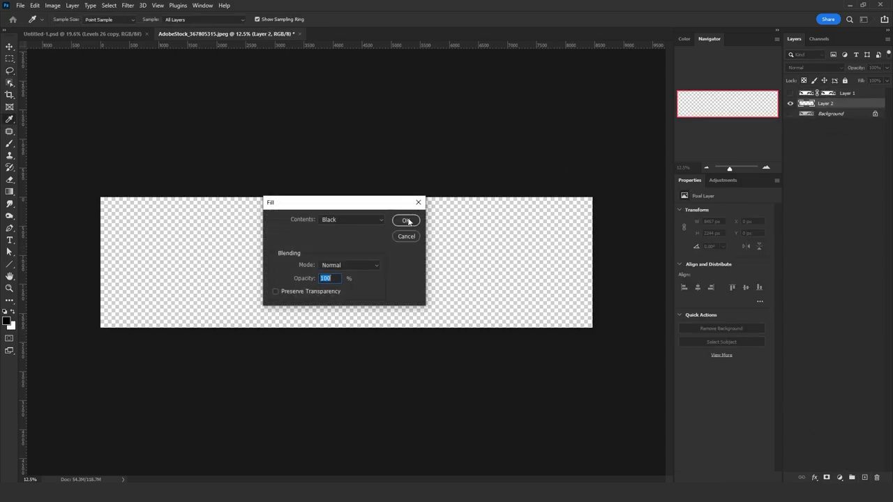
{"action": "left_click", "coordinate": [409, 222]}
Step: Make the masked mountain copy visible again and apply its layer mask so only the bright snow areas remain
{"action": "left_click", "coordinate": [826, 93]}
{"action": "left_click", "coordinate": [790, 93]}
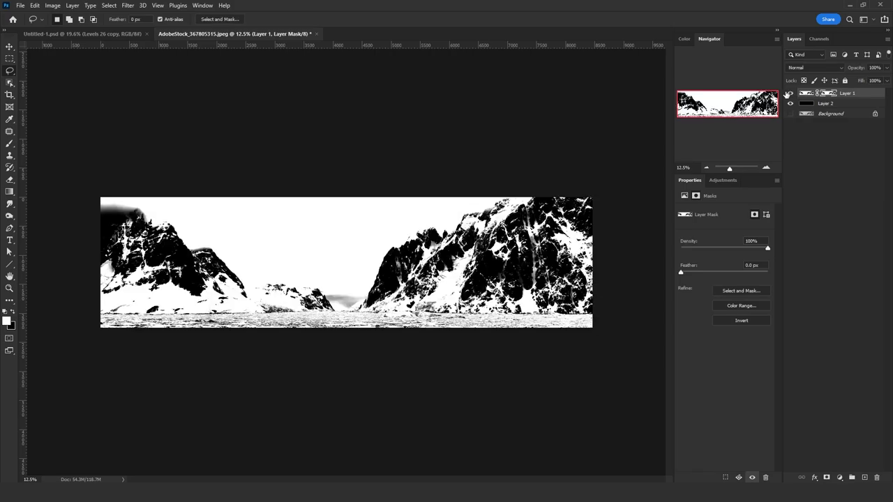
{"action": "right_click", "coordinate": [823, 94]}
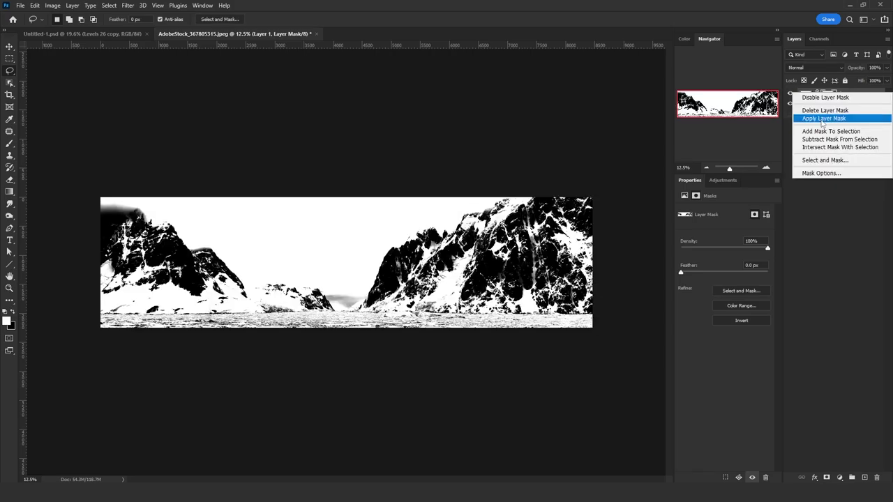
{"action": "left_click", "coordinate": [824, 115]}
Step: Lasso the right-hand mountain's snow texture, copy it, and return to the castle document Untitled-1.psd
{"action": "left_click_drag", "start_coordinate": [598, 318], "coordinate": [403, 318]}
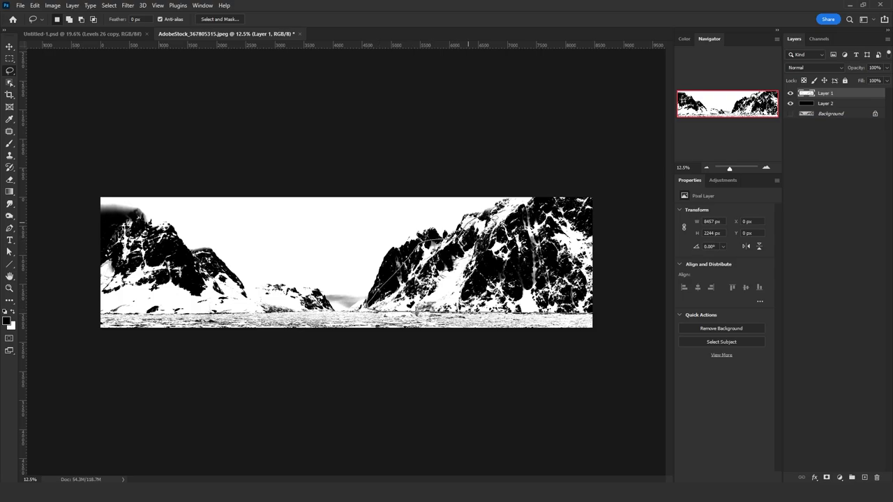
{"action": "left_click_drag", "start_coordinate": [492, 209], "coordinate": [647, 238]}
{"action": "left_click", "coordinate": [105, 34]}
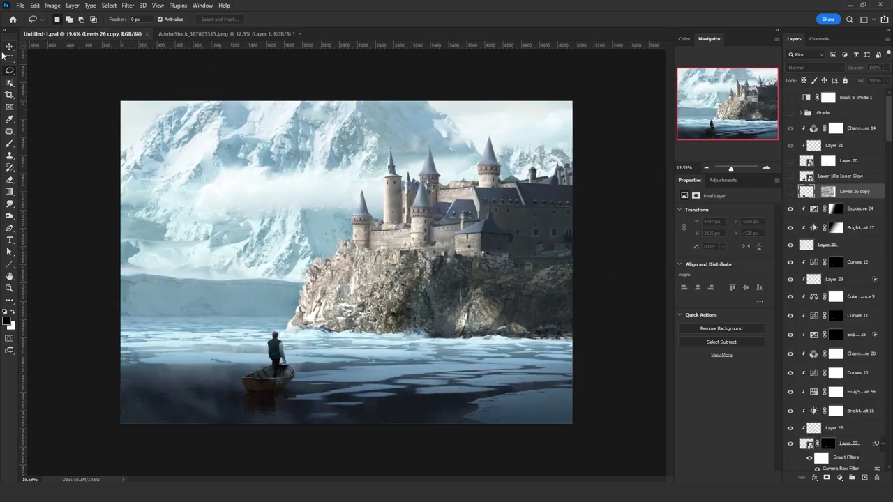
Step: Paste the copied snow texture just below the castle rock layer and convert it to a smart object
{"action": "left_click", "coordinate": [6, 49]}
{"action": "left_click", "coordinate": [454, 293]}
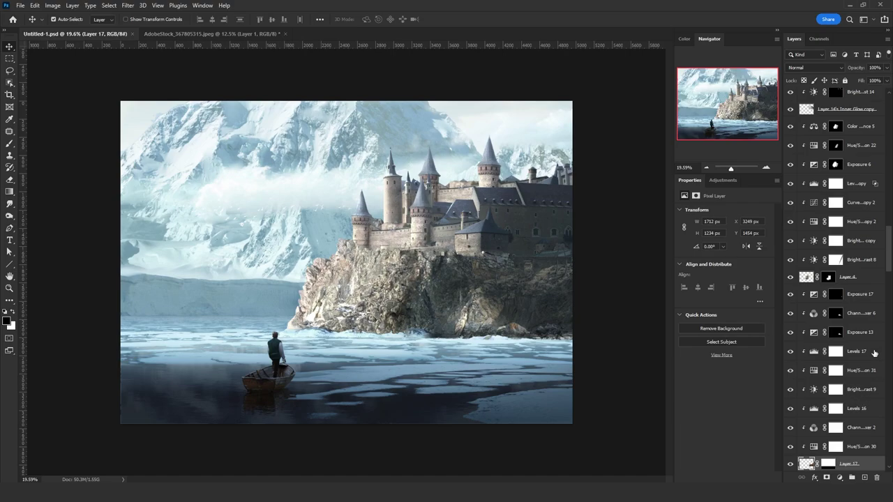
{"action": "key", "text": "ctrl+v"}
{"action": "key", "text": "ctrl+t"}
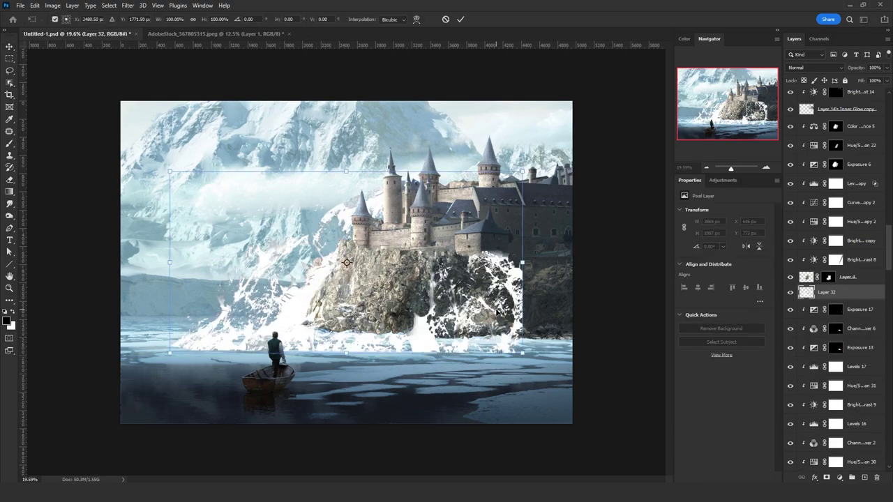
{"action": "key", "text": "Return"}
{"action": "right_click", "coordinate": [851, 294]}
{"action": "left_click", "coordinate": [788, 219]}
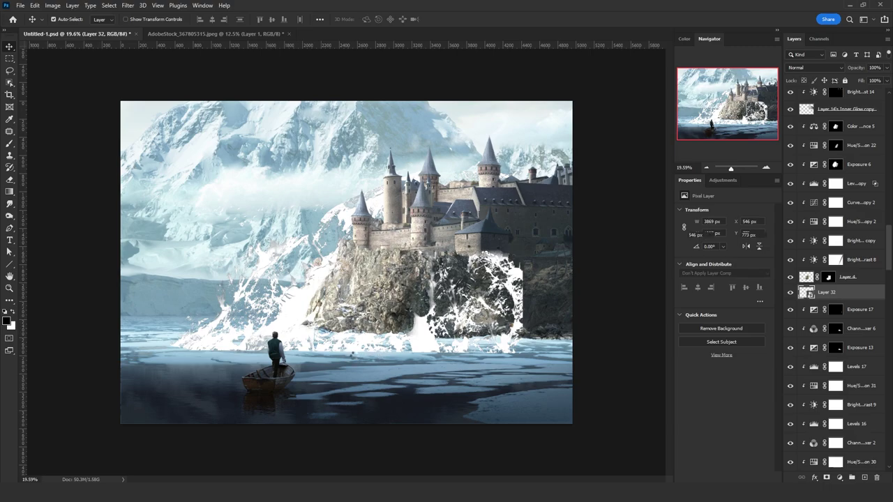
Step: Scale the snow to about 49.73% over the castle cliff and move its layer above the cliff's Color Balance adjustment
{"action": "key", "text": "ctrl+t"}
{"action": "left_click_drag", "start_coordinate": [351, 354], "coordinate": [421, 339]}
{"action": "left_click_drag", "start_coordinate": [413, 221], "coordinate": [402, 245]}
{"action": "key", "text": "Return"}
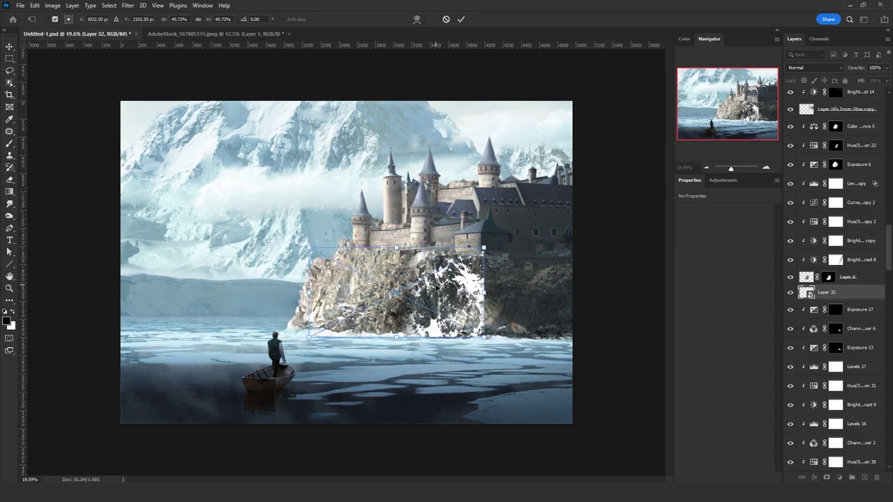
{"action": "left_click_drag", "start_coordinate": [836, 297], "coordinate": [849, 183]}
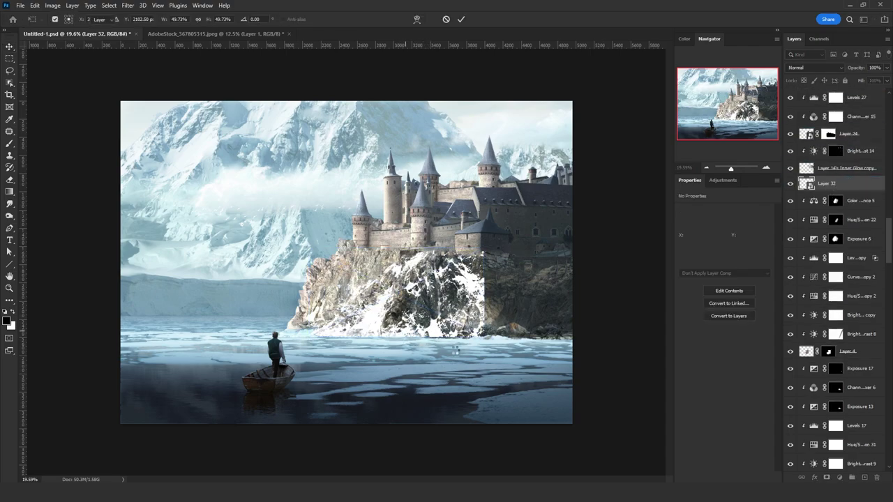
Step: Add a mask to the snow layer and fade its lower, right and upper-left edges with black gradients
{"action": "left_click", "coordinate": [825, 477]}
{"action": "key", "text": "g"}
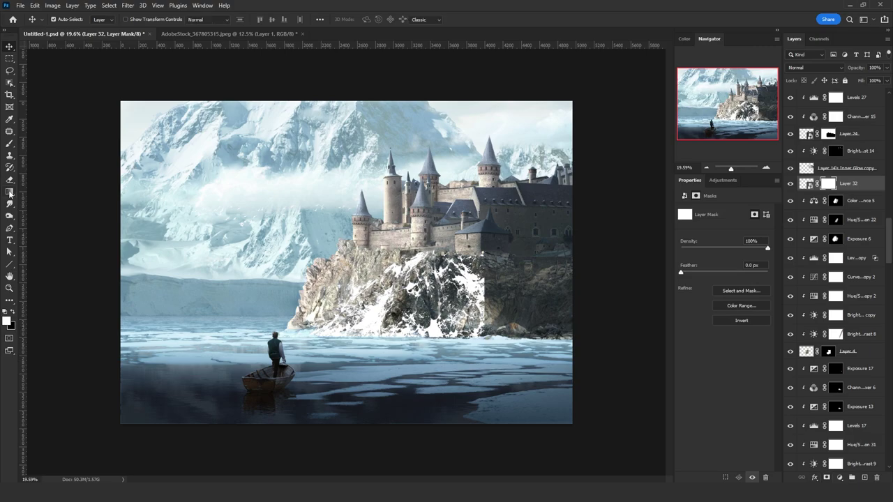
{"action": "key", "text": "x"}
{"action": "left_click_drag", "start_coordinate": [366, 343], "coordinate": [367, 323]}
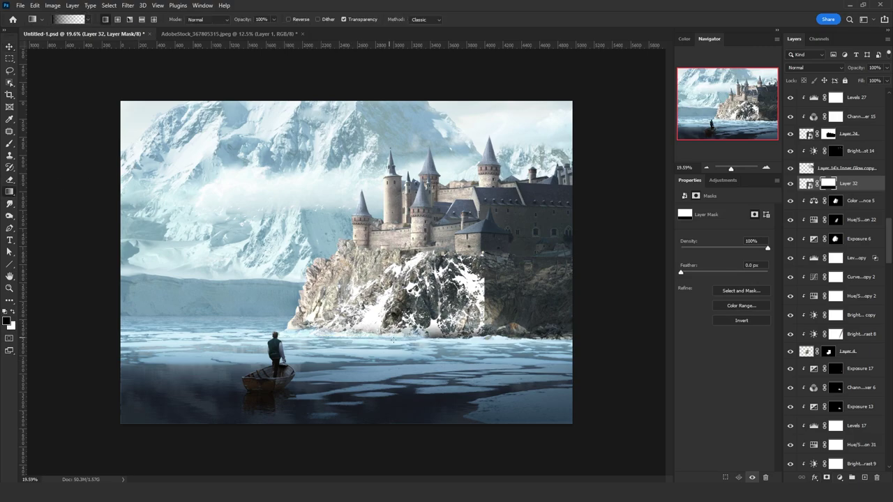
{"action": "key", "text": "ctrl+z"}
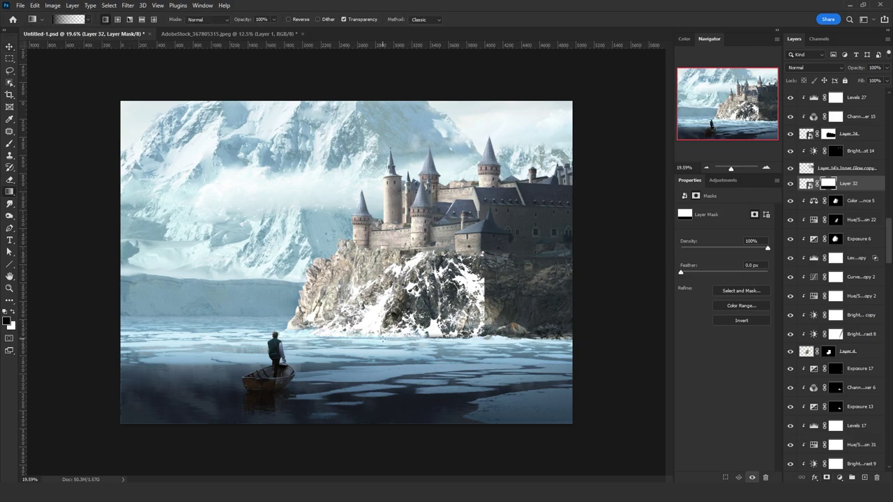
{"action": "left_click_drag", "start_coordinate": [493, 293], "coordinate": [466, 306]}
{"action": "left_click_drag", "start_coordinate": [493, 270], "coordinate": [459, 302]}
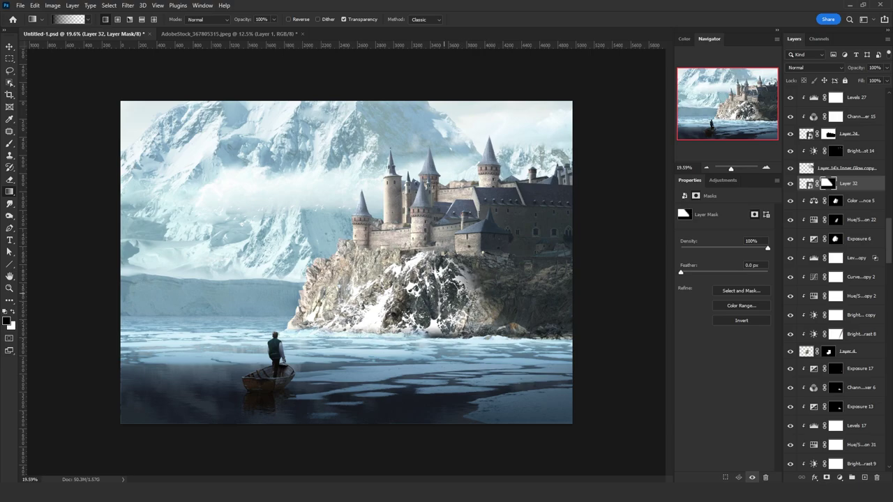
{"action": "left_click_drag", "start_coordinate": [363, 262], "coordinate": [372, 276]}
Step: Add an Exposure adjustment clipped to the cliff snow layer
{"action": "left_click", "coordinate": [839, 477]}
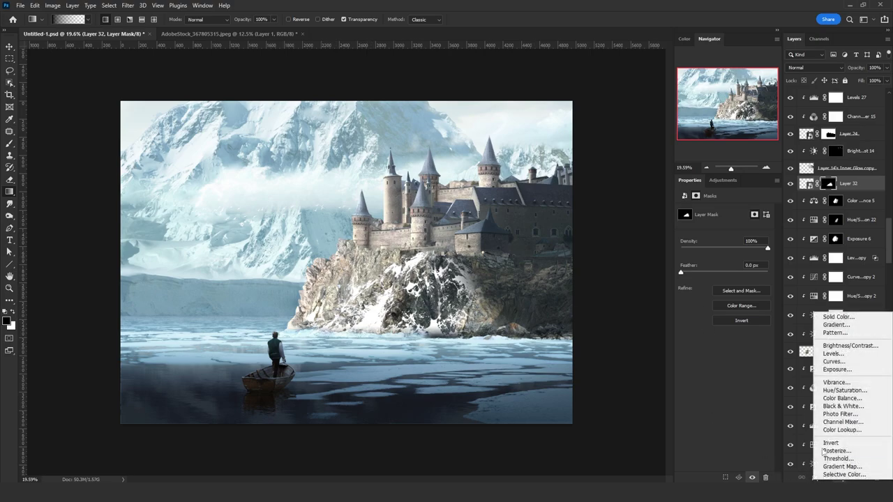
{"action": "left_click", "coordinate": [834, 368]}
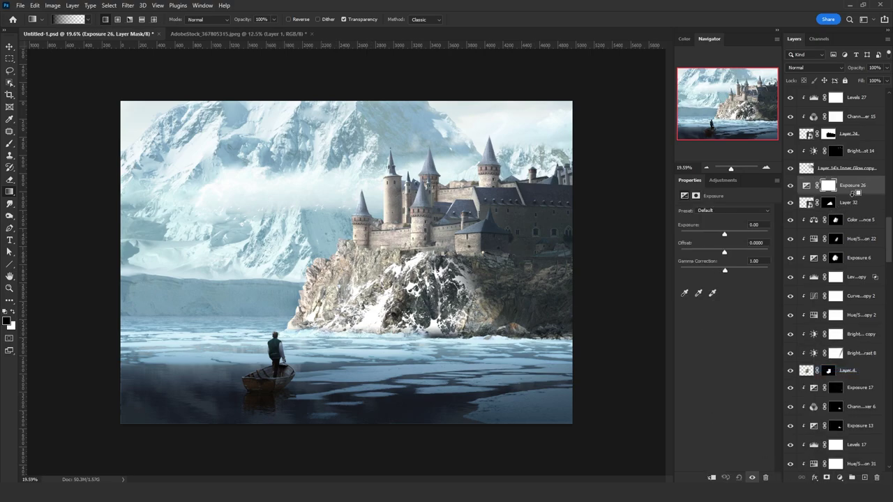
{"action": "left_click", "coordinate": [852, 193], "text": "alt"}
Step: Add a legacy Brightness/Contrast adjustment clipped to the cliff snow with brightness -27 and contrast 17
{"action": "left_click", "coordinate": [839, 477]}
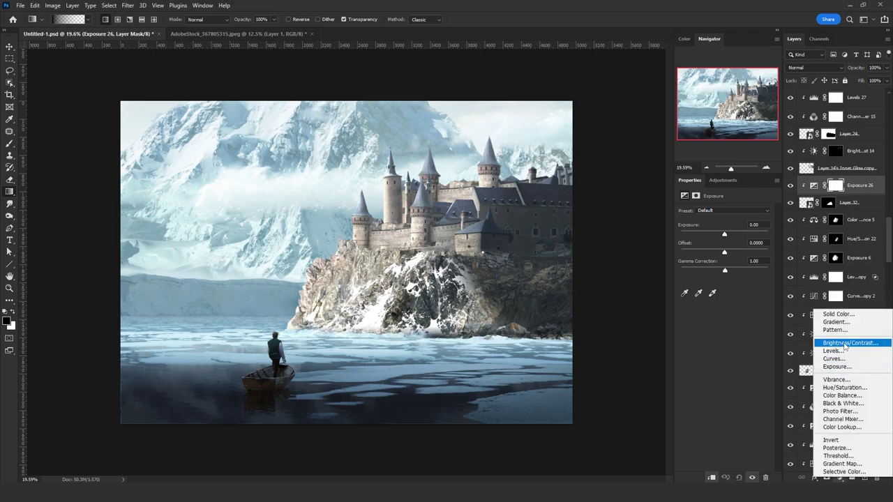
{"action": "left_click", "coordinate": [834, 343]}
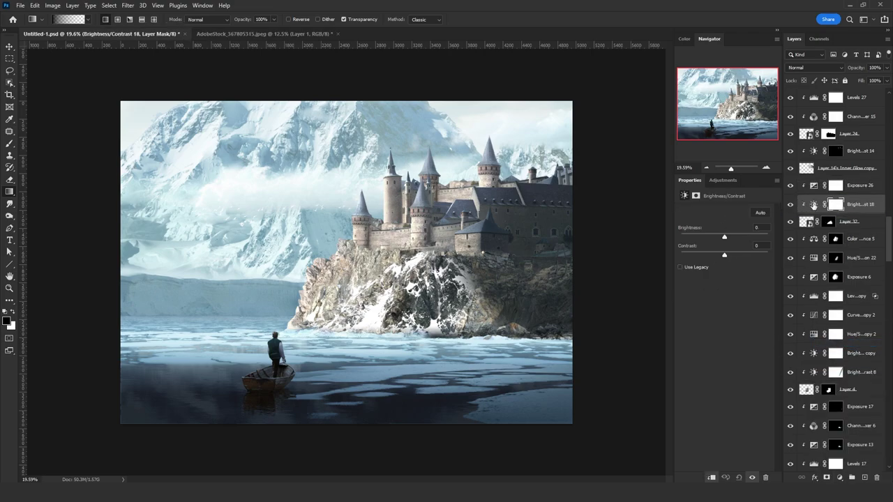
{"action": "left_click", "coordinate": [814, 204]}
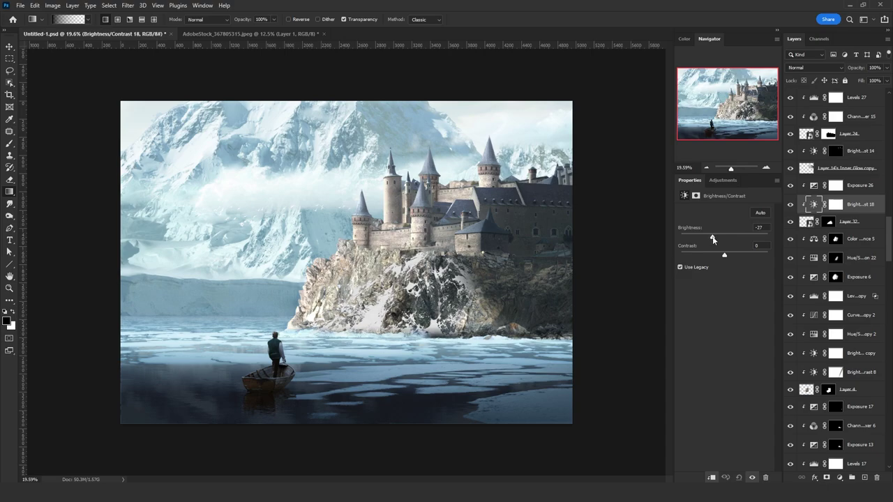
{"action": "mouse_move", "coordinate": [732, 259]}
{"action": "left_mouse_down"}
{"action": "mouse_move", "coordinate": [713, 255]}
{"action": "mouse_move", "coordinate": [736, 258]}
{"action": "left_mouse_up"}
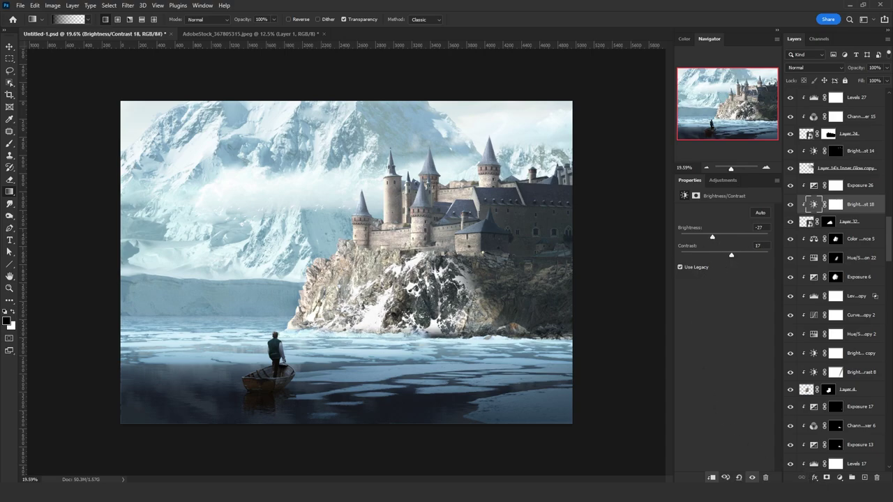
Step: Add a clipped Channel Mixer in Color blend mode, setting red to 80% in the red output and blue to 110% in the blue output
{"action": "left_click", "coordinate": [839, 477]}
{"action": "left_click", "coordinate": [833, 422]}
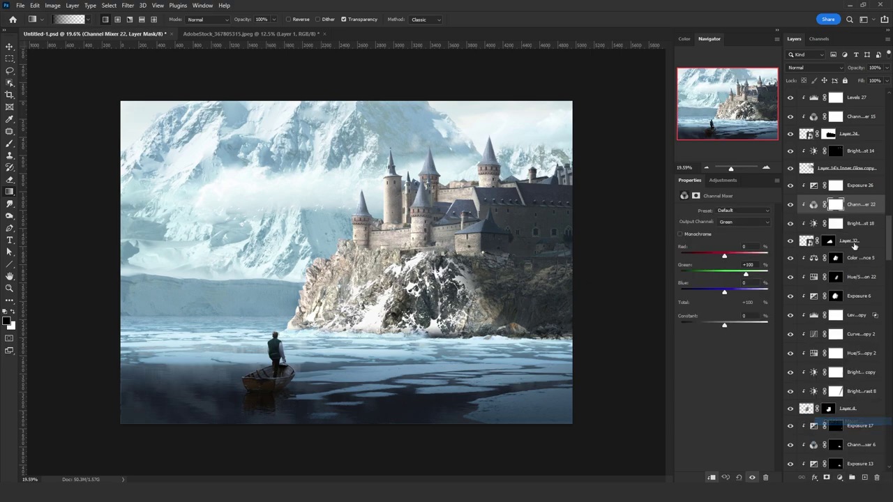
{"action": "left_click", "coordinate": [814, 68]}
{"action": "left_click", "coordinate": [795, 282]}
{"action": "left_click", "coordinate": [734, 223]}
{"action": "left_click", "coordinate": [725, 229]}
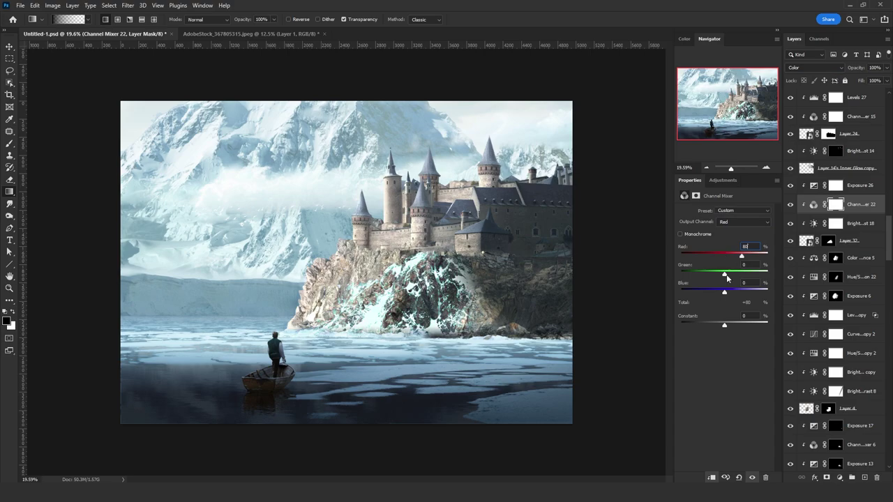
{"action": "left_click", "coordinate": [720, 224]}
{"action": "left_click", "coordinate": [732, 247]}
Step: Delete the snow's Brightness/Contrast adjustment, and place the Exposure adjustment directly above the snow layer with exposure -0.46
{"action": "left_click", "coordinate": [863, 222]}
{"action": "key", "text": "Delete"}
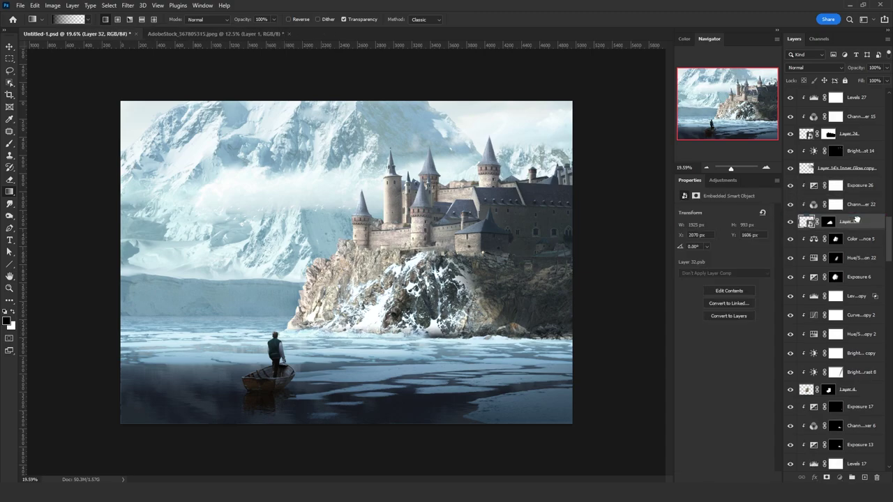
{"action": "left_click_drag", "start_coordinate": [835, 185], "coordinate": [829, 215]}
{"action": "left_click_drag", "start_coordinate": [719, 235], "coordinate": [722, 236]}
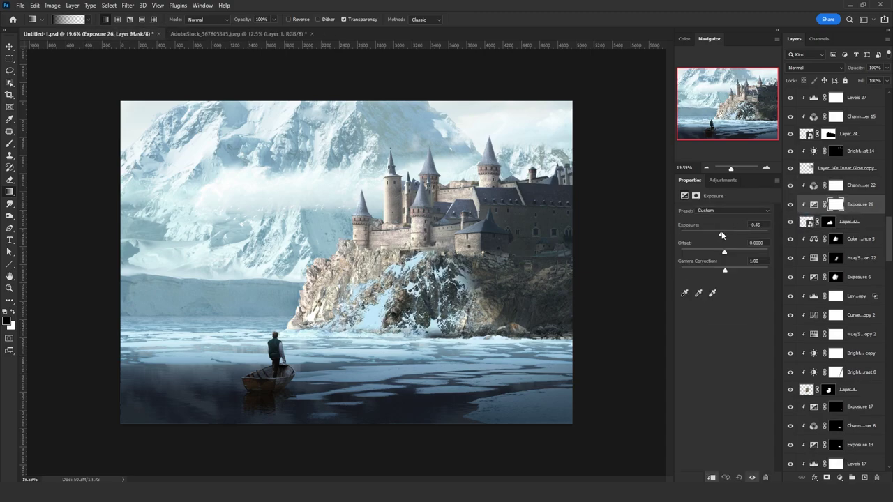
Step: Set the Channel Mixer's green output to 90% green and add a clipped Hue/Saturation adjustment with hue -21
{"action": "left_click", "coordinate": [849, 185]}
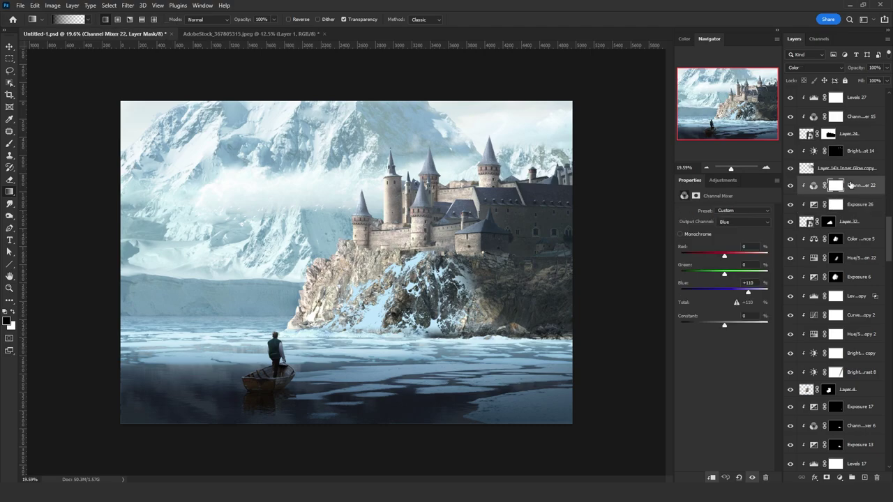
{"action": "left_click", "coordinate": [839, 476]}
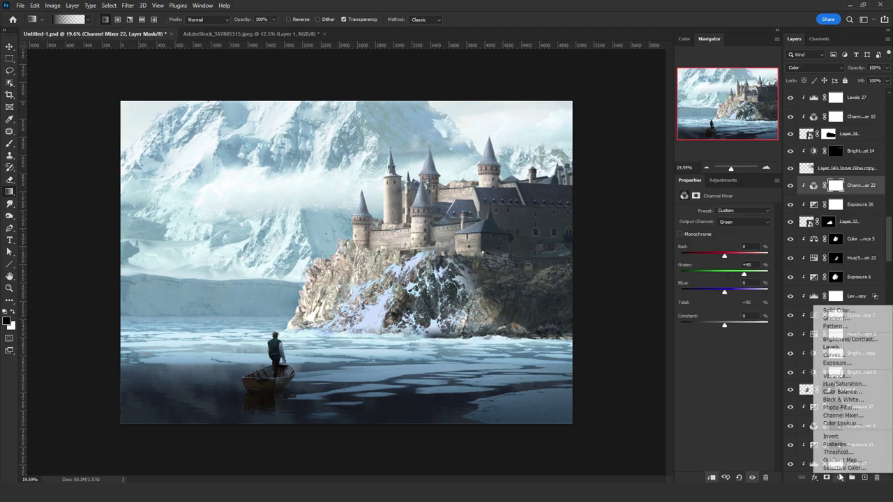
{"action": "left_click", "coordinate": [837, 388]}
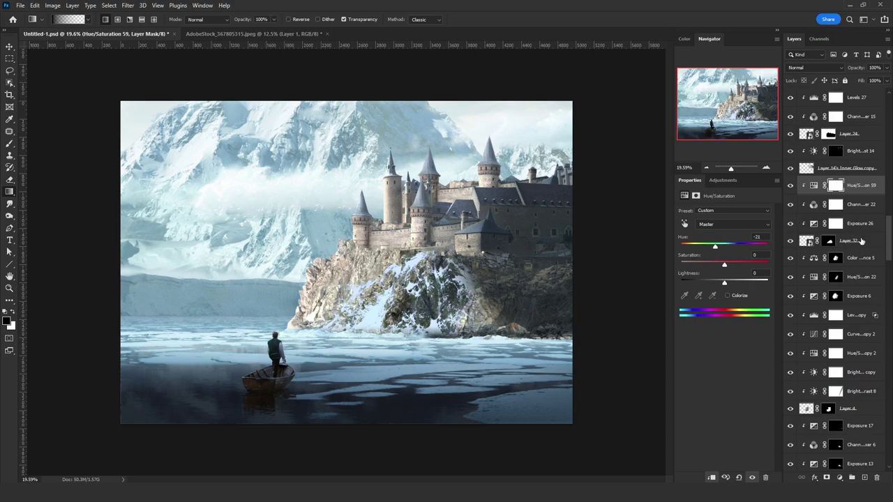
Step: Delete the layer mask from the cliff snow smart object
{"action": "left_click", "coordinate": [862, 240]}
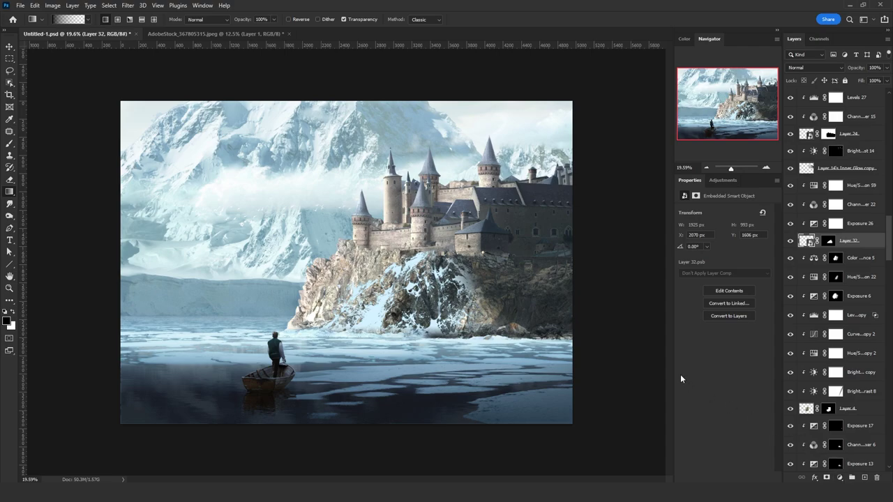
{"action": "left_click", "coordinate": [828, 241]}
{"action": "right_click", "coordinate": [828, 240]}
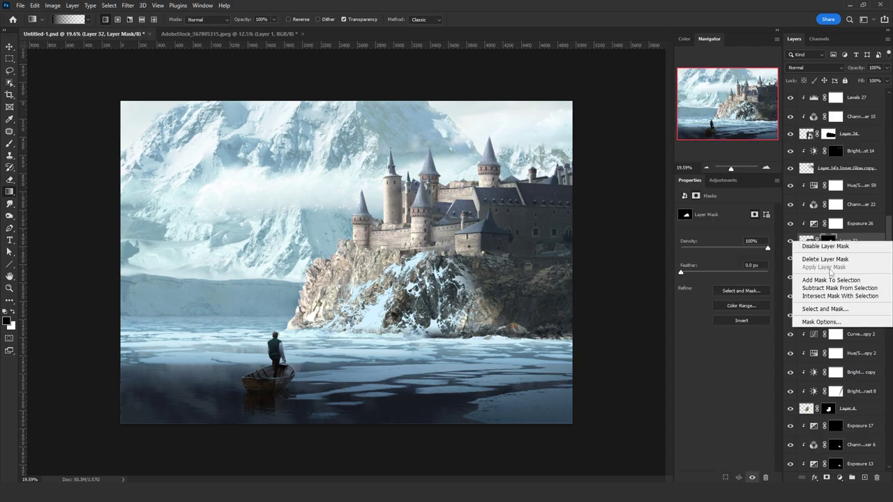
{"action": "left_click", "coordinate": [825, 237]}
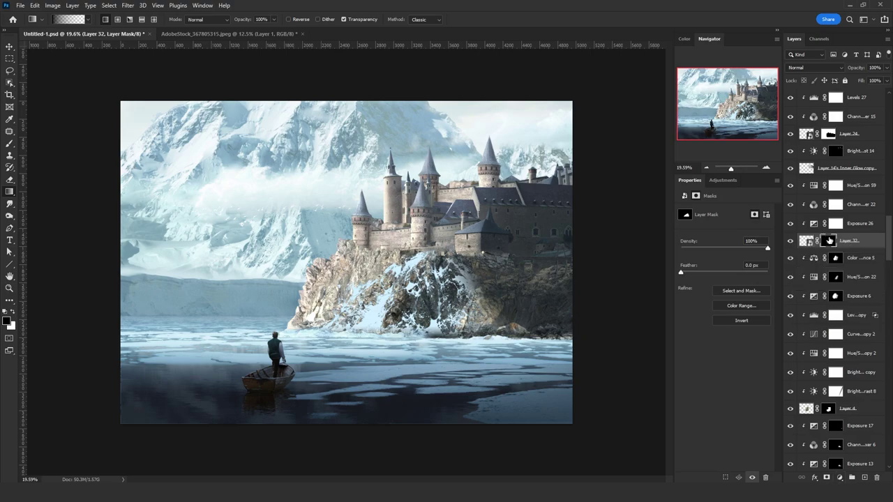
{"action": "right_click", "coordinate": [829, 238]}
{"action": "left_click", "coordinate": [829, 255]}
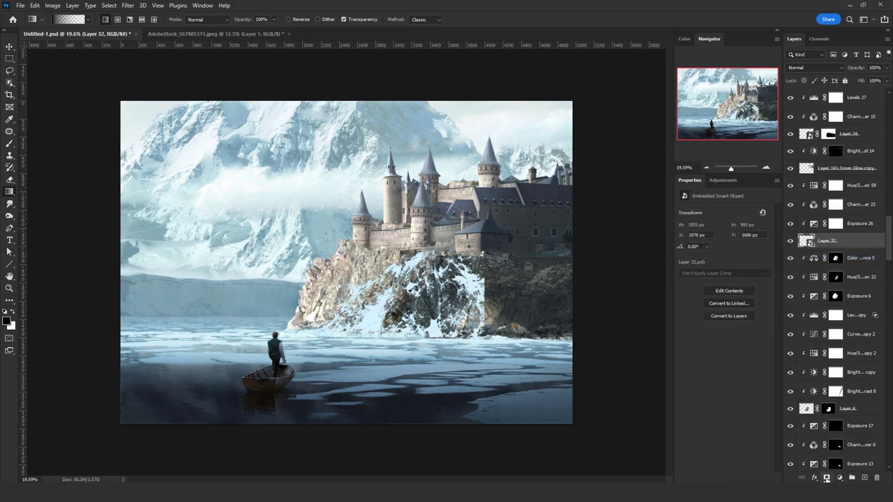
Step: Add a black layer mask to the cliff snow and paint white with a textured brush to reveal patches across the rock
{"action": "left_click", "coordinate": [826, 478], "text": "alt"}
{"action": "left_click", "coordinate": [8, 143]}
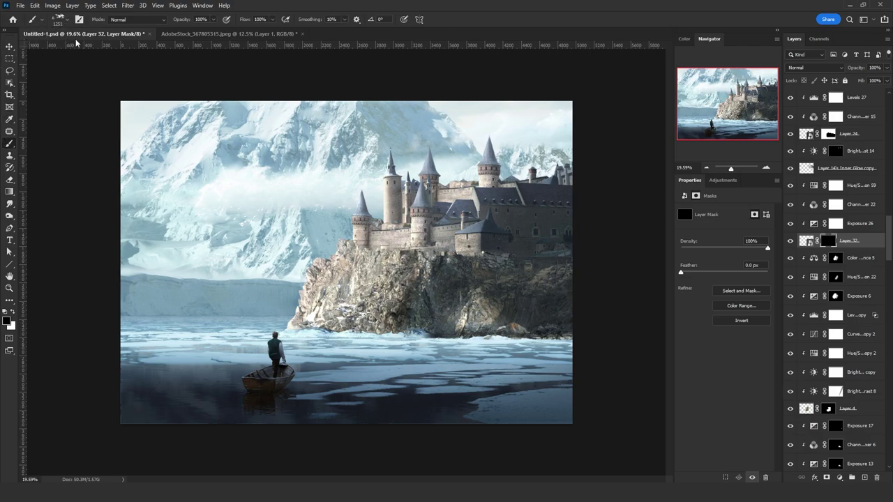
{"action": "key", "text": "x"}
{"action": "left_click", "coordinate": [427, 278]}
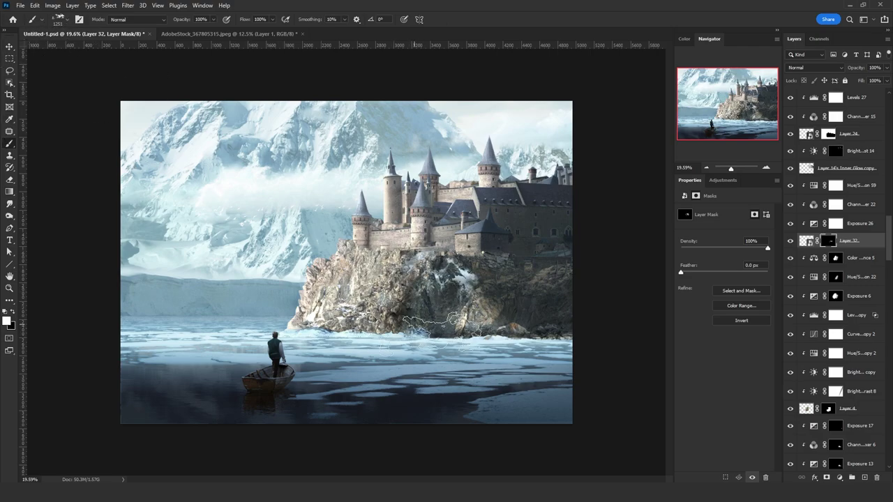
{"action": "left_click", "coordinate": [383, 309]}
{"action": "left_click", "coordinate": [347, 336]}
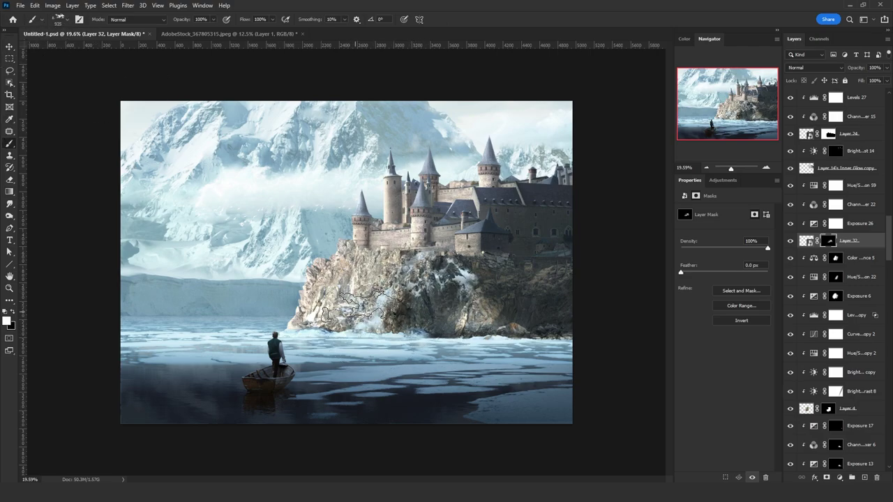
{"action": "left_click_drag", "start_coordinate": [381, 347], "coordinate": [358, 346]}
{"action": "left_click", "coordinate": [353, 318]}
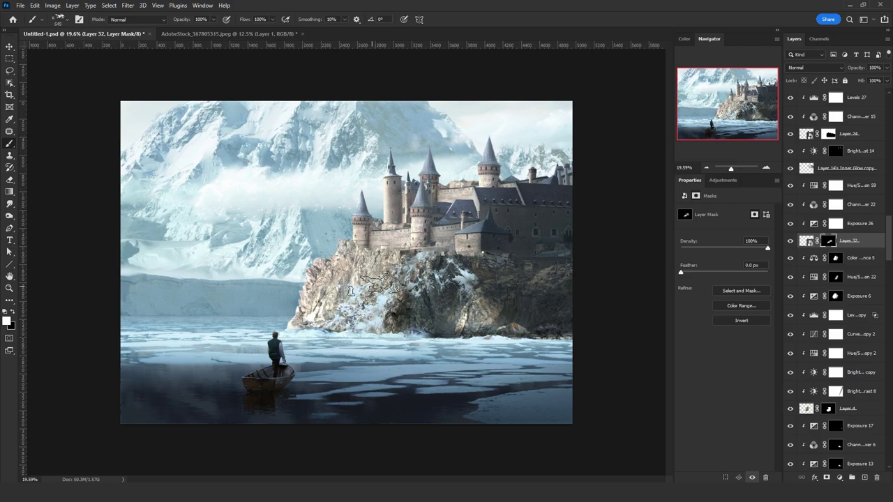
Step: Refine the cliff snow mask with a 389 px Grunge Painter brush, painting snow in and out around the cliff's shaded middle
{"action": "key", "text": "x"}
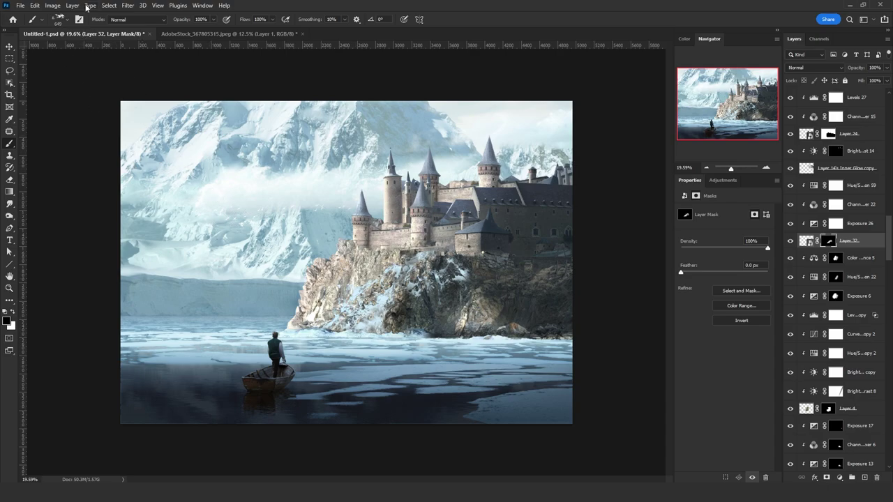
{"action": "left_click", "coordinate": [67, 20]}
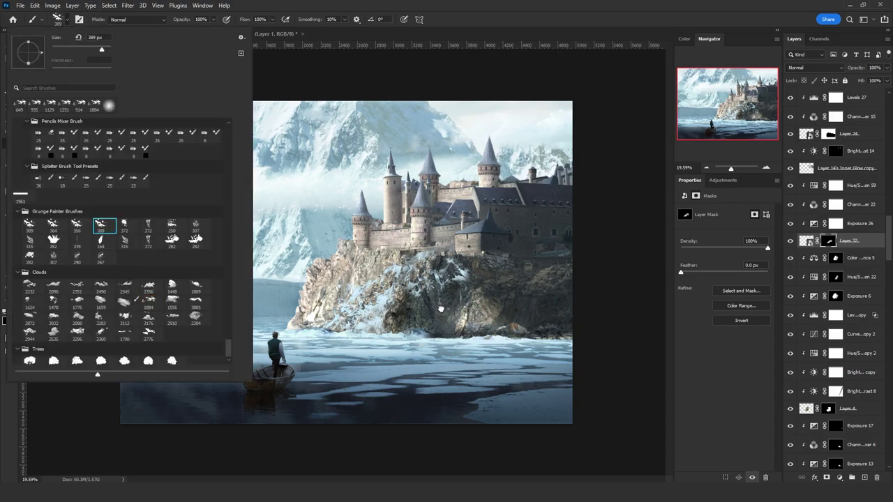
{"action": "left_click", "coordinate": [455, 289]}
{"action": "key", "text": "x"}
{"action": "left_click_drag", "start_coordinate": [456, 268], "coordinate": [466, 313]}
{"action": "key", "text": "x"}
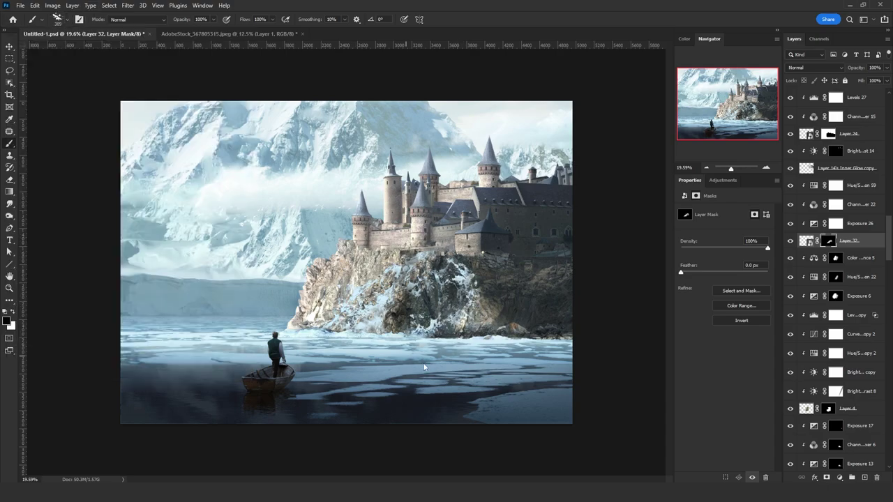
{"action": "mouse_move", "coordinate": [472, 282]}
{"action": "left_mouse_down"}
{"action": "mouse_move", "coordinate": [482, 312]}
{"action": "mouse_move", "coordinate": [473, 288]}
{"action": "left_mouse_up"}
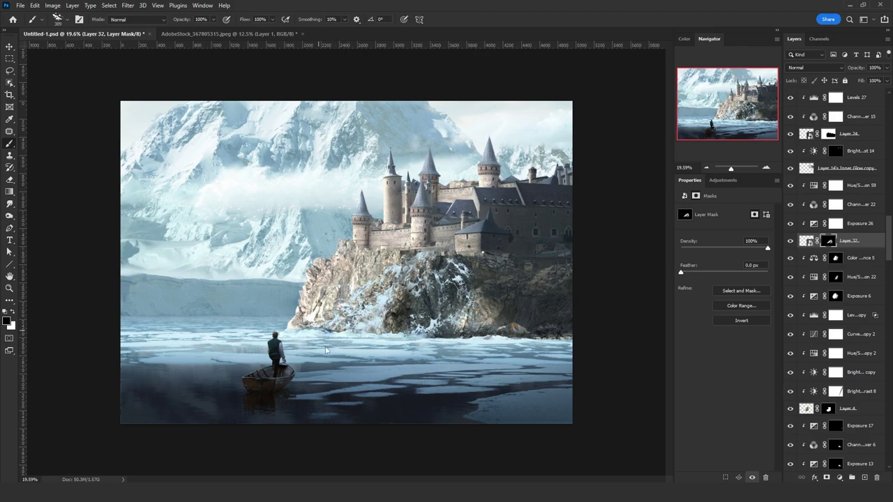
Step: Add a clipped Exposure adjustment at +0.32 over the cliff snow, restrict it to the lit side with a mask gradient, and adjust its strength
{"action": "left_click", "coordinate": [839, 477]}
{"action": "left_click", "coordinate": [844, 367]}
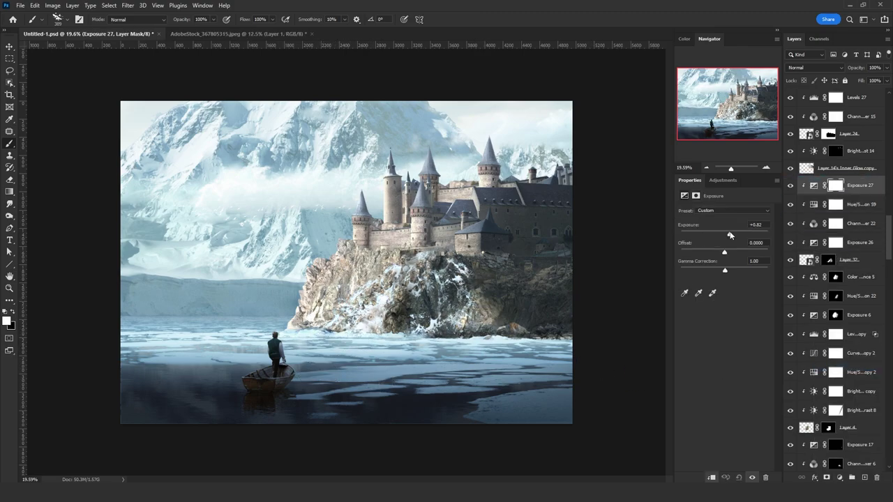
{"action": "left_click_drag", "start_coordinate": [730, 235], "coordinate": [726, 235]}
{"action": "key", "text": "ctrl+i"}
{"action": "key", "text": "g"}
{"action": "left_click_drag", "start_coordinate": [349, 292], "coordinate": [370, 292]}
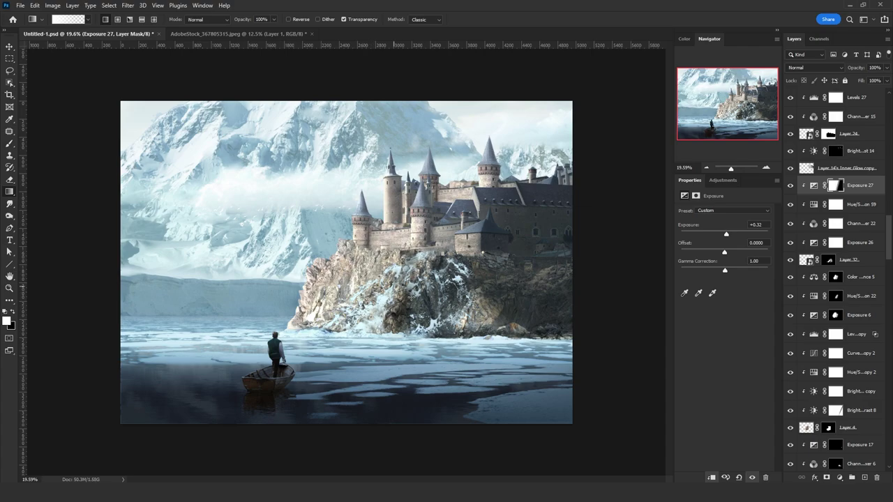
{"action": "left_click_drag", "start_coordinate": [726, 234], "coordinate": [731, 235]}
Step: Touch up the snow patches near the cliff's lower edge on the snow layer's mask with the textured brush
{"action": "left_click", "coordinate": [827, 259]}
{"action": "key", "text": "b"}
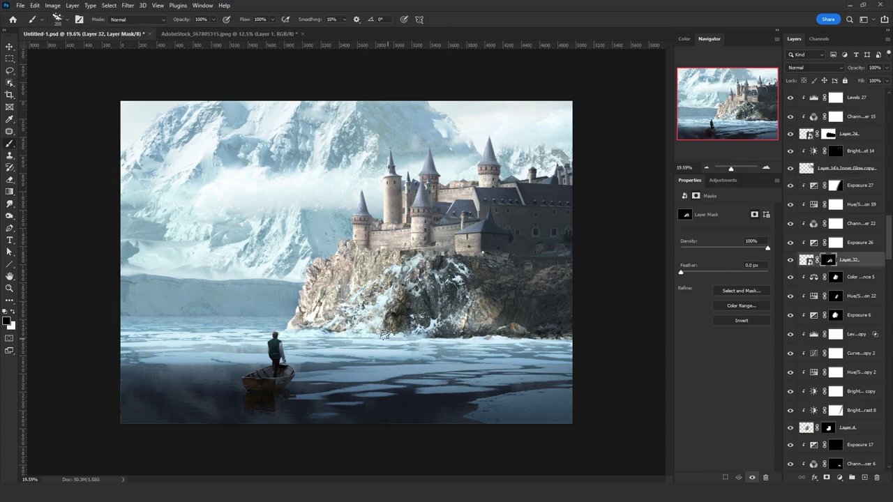
{"action": "key", "text": "x"}
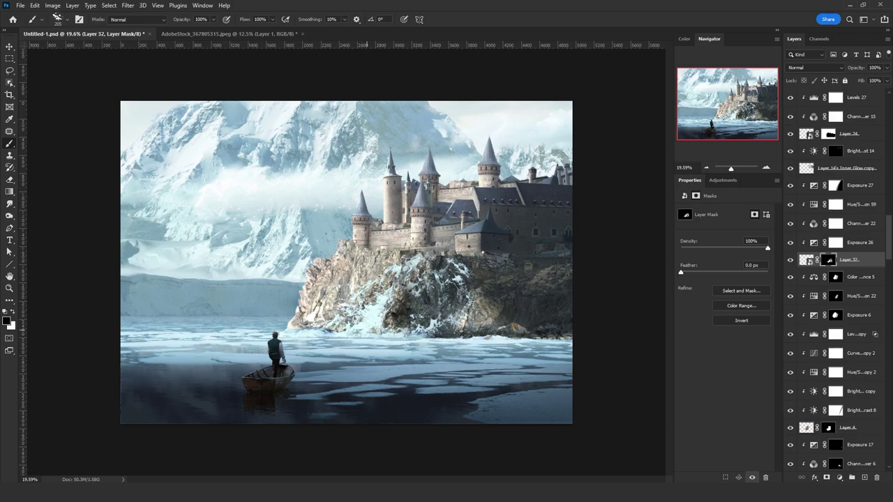
Step: Set the cliff snow's gradient-masked Exposure adjustment to +0.46 and check the whole composition
{"action": "scroll", "coordinate": [460, 295], "scroll_direction": "down", "scroll_amount": 1}
{"action": "left_click", "coordinate": [856, 185]}
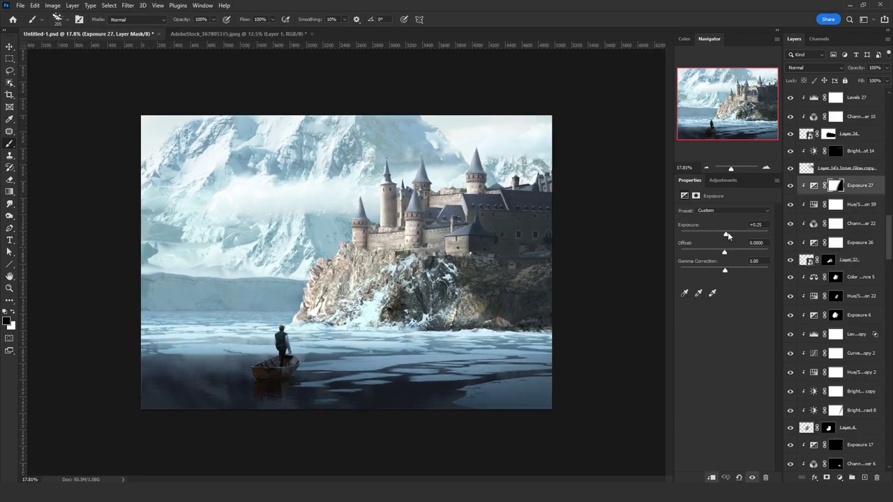
{"action": "scroll", "coordinate": [357, 315], "scroll_direction": "up", "scroll_amount": 10}
{"action": "scroll", "coordinate": [357, 315], "scroll_direction": "down", "scroll_amount": 15}
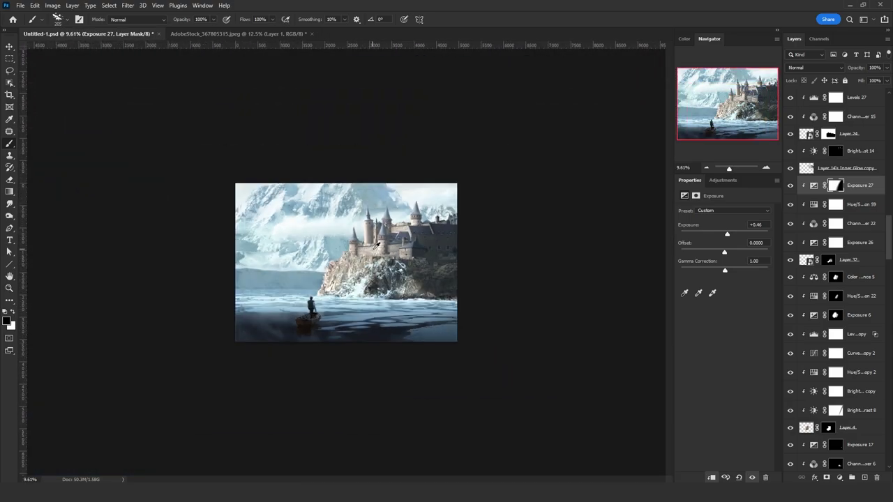
{"action": "scroll", "coordinate": [376, 254], "scroll_direction": "up", "scroll_amount": 7}
Step: Lasso a group of ice floes in AdobeStock_133794761.jpeg and paste them above Layer 3 copy 5 in Untitled-1.psd
{"action": "left_click", "coordinate": [232, 34]}
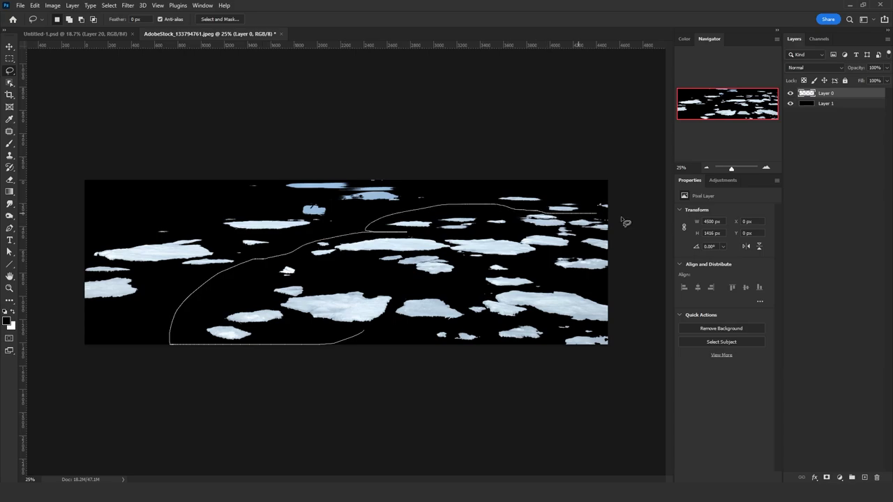
{"action": "left_click_drag", "start_coordinate": [626, 222], "coordinate": [614, 213]}
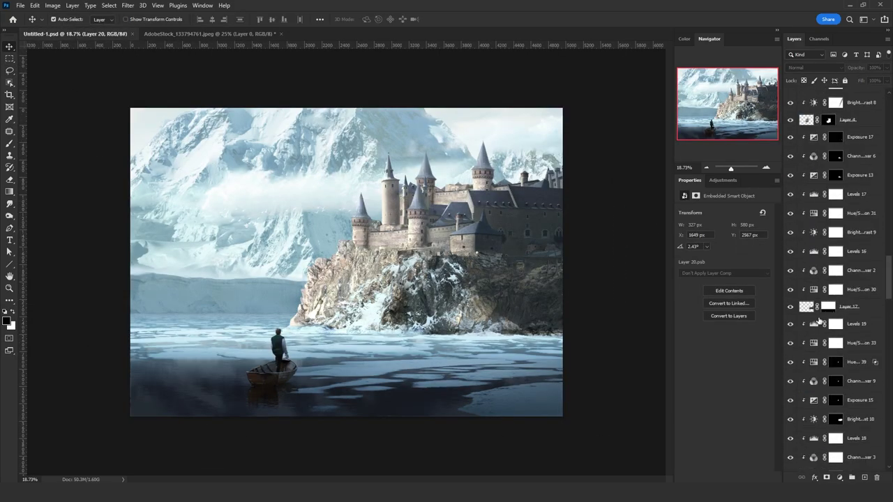
{"action": "scroll", "coordinate": [822, 318], "scroll_direction": "down", "scroll_amount": 5}
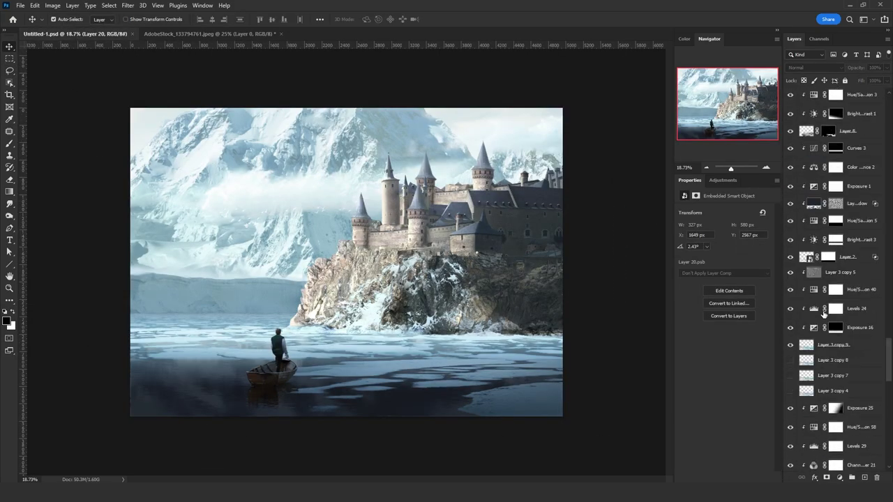
{"action": "left_click", "coordinate": [858, 274]}
{"action": "key", "text": "ctrl+v"}
Step: Flip the pasted ice floes horizontally, fit them into the foreground water by the boat, and crop away the parts outside the canvas
{"action": "key", "text": "ctrl+t"}
{"action": "right_click", "coordinate": [382, 217]}
{"action": "left_click", "coordinate": [417, 401]}
{"action": "mouse_move", "coordinate": [428, 269]}
{"action": "left_mouse_down"}
{"action": "mouse_move", "coordinate": [274, 403]}
{"action": "mouse_move", "coordinate": [359, 381]}
{"action": "mouse_move", "coordinate": [245, 406]}
{"action": "mouse_move", "coordinate": [278, 421]}
{"action": "mouse_move", "coordinate": [296, 417]}
{"action": "left_mouse_up"}
{"action": "key", "text": "Return"}
{"action": "key", "text": "ctrl+a"}
{"action": "left_click", "coordinate": [54, 6]}
{"action": "left_click", "coordinate": [58, 102]}
Step: Remove the stray small floe below the boat and shift the remaining ice floes slightly to the left
{"action": "left_click", "coordinate": [10, 71]}
{"action": "key", "text": "ctrl+d"}
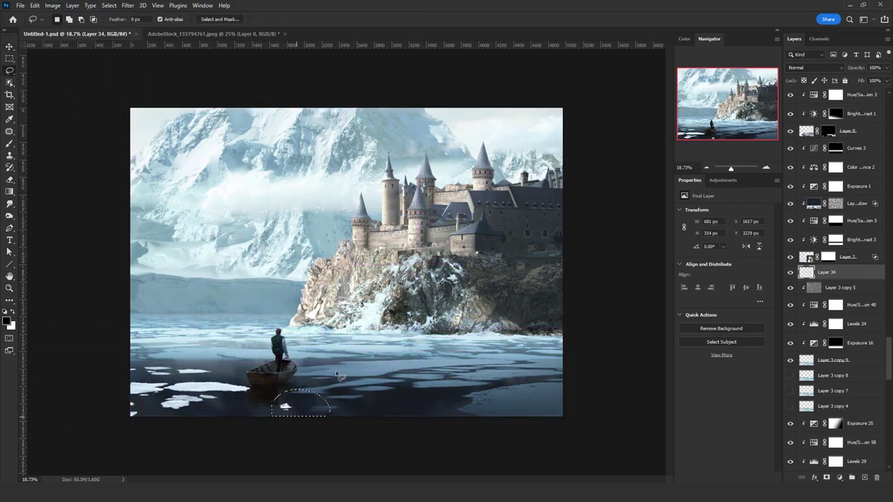
{"action": "key", "text": "ctrl+t"}
{"action": "left_click_drag", "start_coordinate": [230, 391], "coordinate": [222, 391]}
{"action": "key", "text": "Return"}
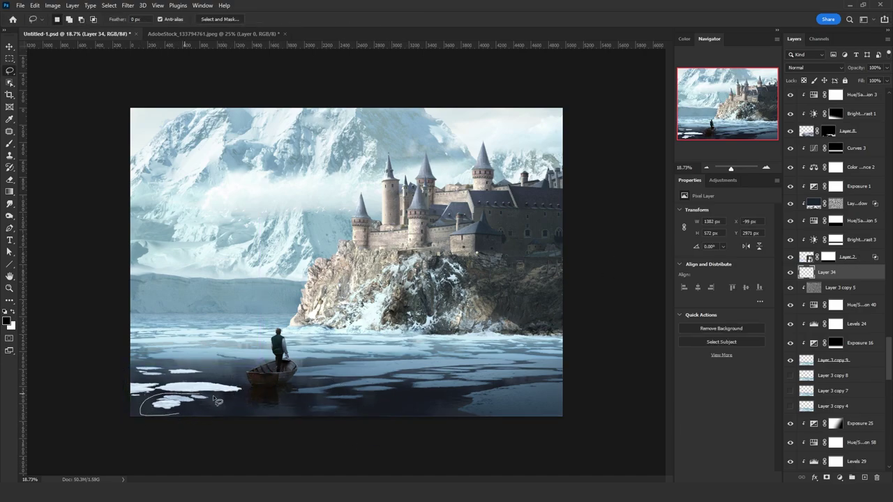
Step: Try moving the lowest cluster of small ice floes to the right
{"action": "left_click_drag", "start_coordinate": [213, 399], "coordinate": [208, 395]}
{"action": "key", "text": "ctrl+t"}
{"action": "left_click_drag", "start_coordinate": [212, 399], "coordinate": [240, 397]}
{"action": "key", "text": "Return"}
{"action": "key", "text": "ctrl+d"}
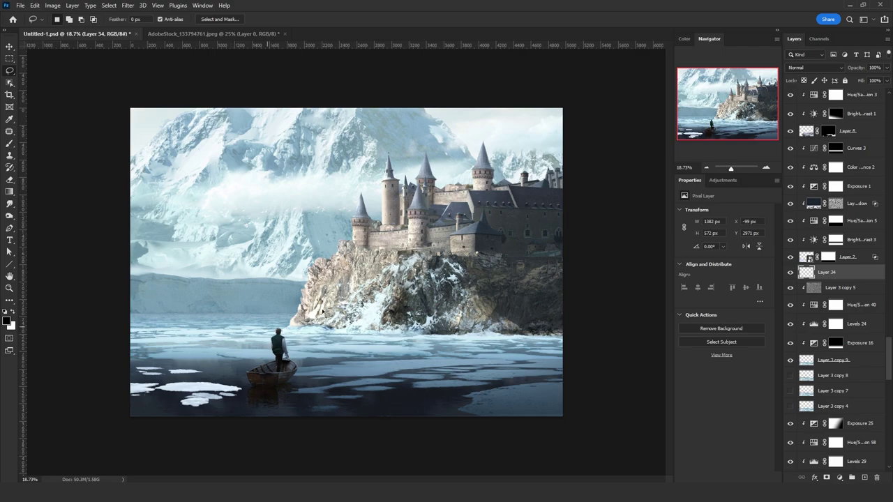
Step: Clip an Exposure and a Hue/Saturation adjustment to the new ice floes and reduce their saturation
{"action": "scroll", "coordinate": [837, 335], "scroll_direction": "up", "scroll_amount": 3}
{"action": "left_click", "coordinate": [839, 477]}
{"action": "left_click", "coordinate": [850, 339]}
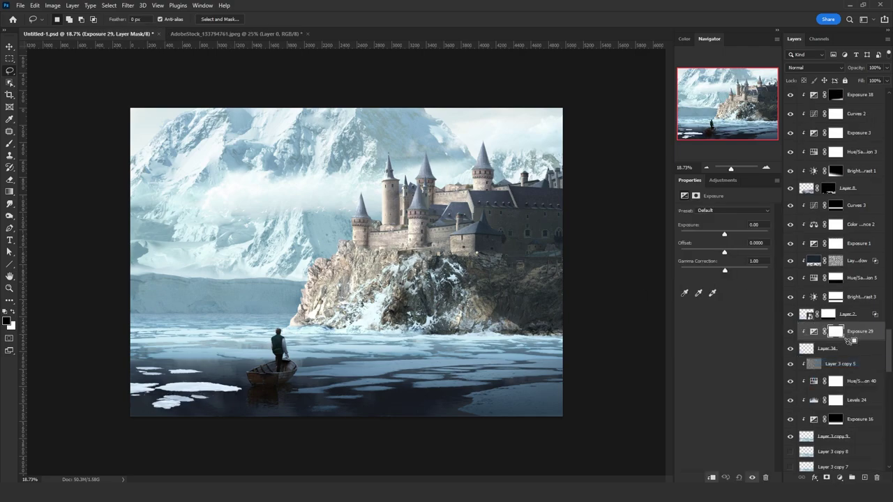
{"action": "left_click", "coordinate": [848, 348]}
{"action": "left_click", "coordinate": [839, 478]}
{"action": "left_click", "coordinate": [845, 386]}
{"action": "left_click_drag", "start_coordinate": [724, 263], "coordinate": [699, 263]}
Step: Darken the ice floes with their Exposure adjustment, using the Black & White layer to compare values
{"action": "left_click", "coordinate": [856, 335]}
{"action": "scroll", "coordinate": [851, 213], "scroll_direction": "up", "scroll_amount": 20}
{"action": "left_click", "coordinate": [791, 98]}
{"action": "left_click_drag", "start_coordinate": [724, 234], "coordinate": [704, 237]}
Step: Add a clipped Brightness/Contrast adjustment to the ice floes with brightness -70 and contrast 50
{"action": "left_click", "coordinate": [840, 477]}
{"action": "left_click", "coordinate": [848, 340]}
{"action": "left_click", "coordinate": [844, 433], "text": "alt"}
{"action": "key", "text": "ctrl+0"}
{"action": "left_click", "coordinate": [859, 440]}
{"action": "left_click", "coordinate": [858, 424]}
{"action": "left_click_drag", "start_coordinate": [724, 255], "coordinate": [745, 254]}
Step: Invert the Brightness/Contrast mask and draw a white gradient in from the image's lower-left corner
{"action": "key", "text": "ctrl+i"}
{"action": "left_click", "coordinate": [10, 192]}
{"action": "key", "text": "x"}
{"action": "left_click_drag", "start_coordinate": [91, 457], "coordinate": [128, 423]}
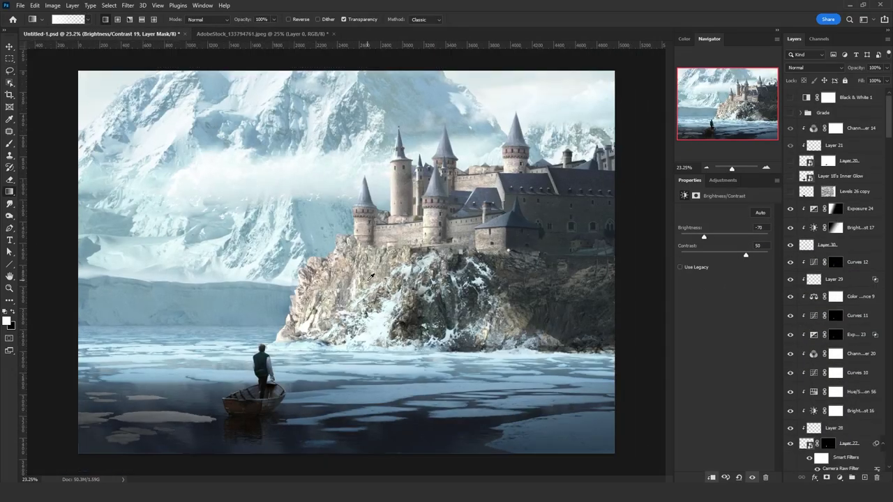
Step: Add a clipped Channel Mixer to the ice floes in Color blend mode, with red at 90% in the red output
{"action": "left_click", "coordinate": [839, 477]}
{"action": "left_click", "coordinate": [848, 417]}
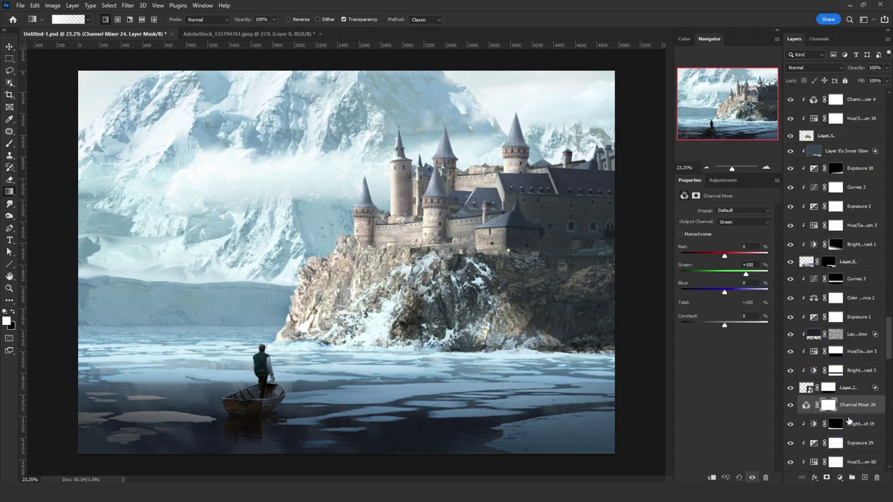
{"action": "key", "text": "ctrl+alt+g"}
{"action": "left_click", "coordinate": [809, 67]}
{"action": "left_click", "coordinate": [809, 281]}
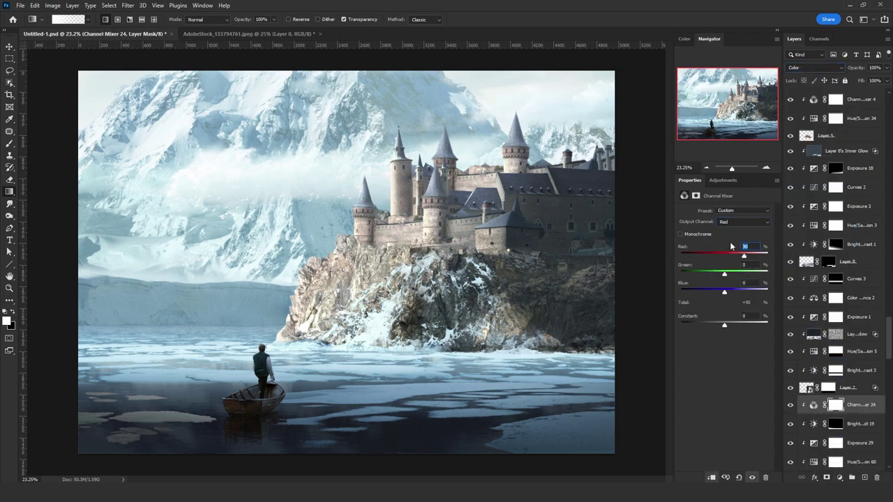
Step: Fine-tune the ice floes' tint in the Channel Mixer's other output channels
{"action": "left_click", "coordinate": [742, 221]}
{"action": "left_click", "coordinate": [736, 244]}
{"action": "left_click", "coordinate": [743, 221]}
{"action": "left_click", "coordinate": [732, 233]}
{"action": "left_click_drag", "start_coordinate": [704, 267], "coordinate": [699, 265]}
Step: Add a clipped Levels adjustment above the ice floes' Channel Mixer and set its blend mode to Color
{"action": "left_click", "coordinate": [839, 478]}
{"action": "left_click", "coordinate": [839, 349]}
{"action": "key", "text": "ctrl+alt+g"}
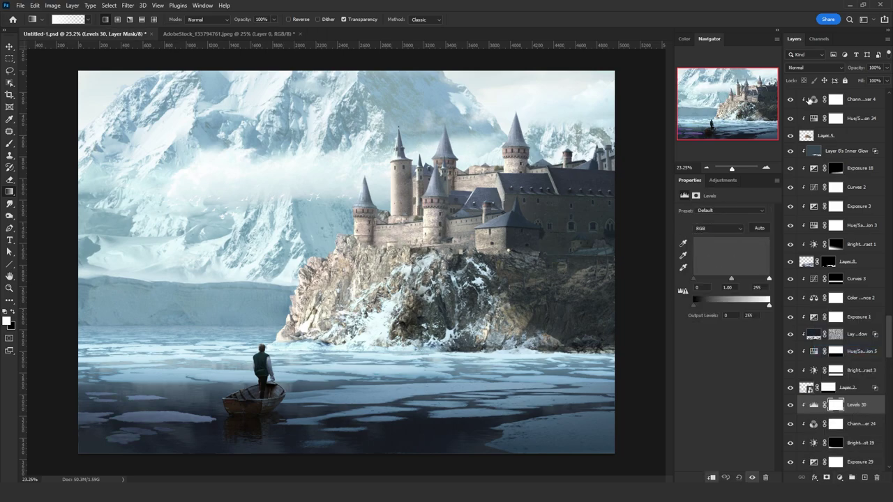
{"action": "left_click", "coordinate": [812, 67]}
{"action": "left_click", "coordinate": [808, 284]}
Step: Set the Levels midtone to 0.8 in the red channel and 1.05 in the blue channel
{"action": "left_click", "coordinate": [719, 229]}
{"action": "left_click", "coordinate": [713, 244]}
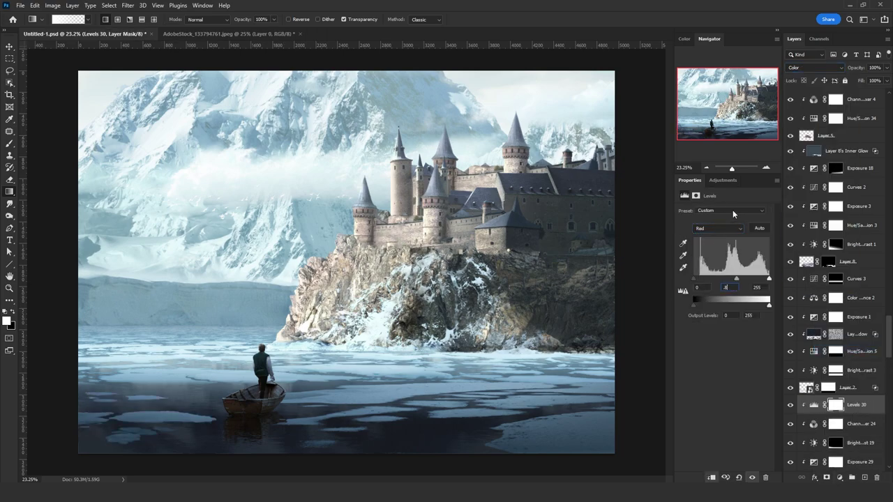
{"action": "left_click", "coordinate": [721, 228]}
{"action": "left_click", "coordinate": [717, 260]}
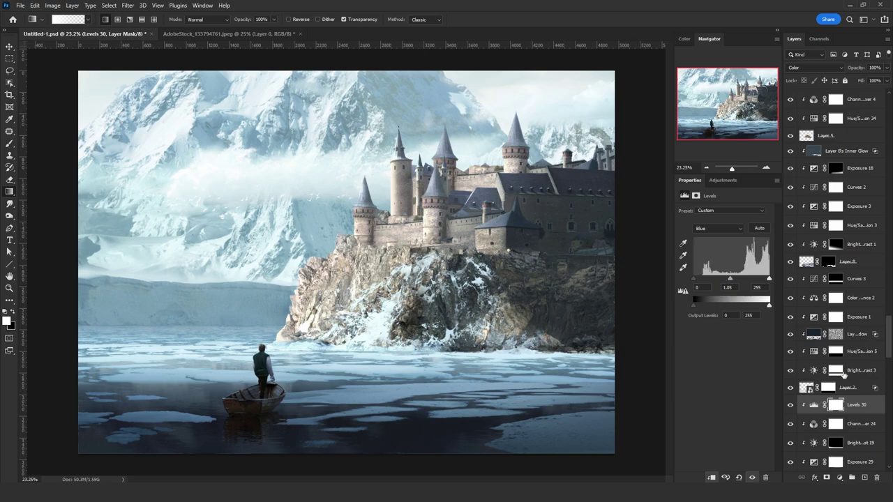
Step: Add another clipped Hue/Saturation adjustment to the ice floes with saturation -15 and a slightly negative hue
{"action": "left_click", "coordinate": [839, 477]}
{"action": "left_click", "coordinate": [830, 419]}
{"action": "left_click_drag", "start_coordinate": [724, 264], "coordinate": [714, 267]}
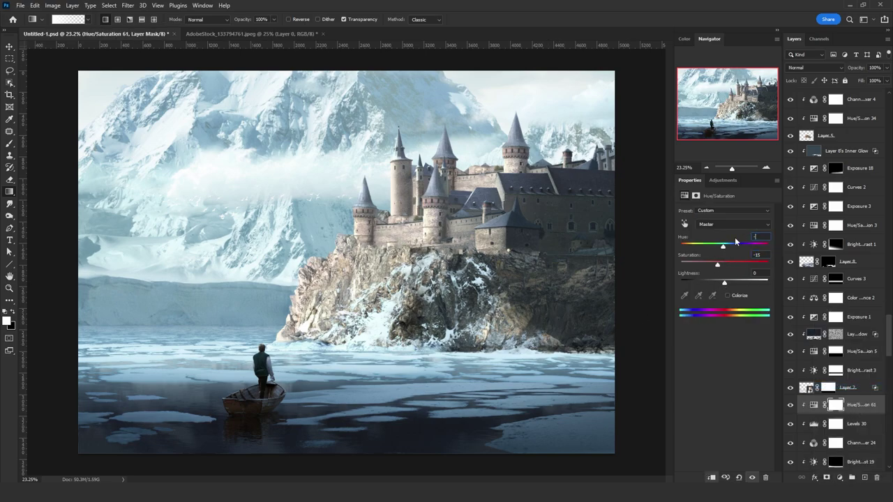
Step: Remove the uppermost small floe from the ice floe layer and clear the selection
{"action": "left_click", "coordinate": [9, 71]}
{"action": "left_click", "coordinate": [189, 416], "text": "ctrl"}
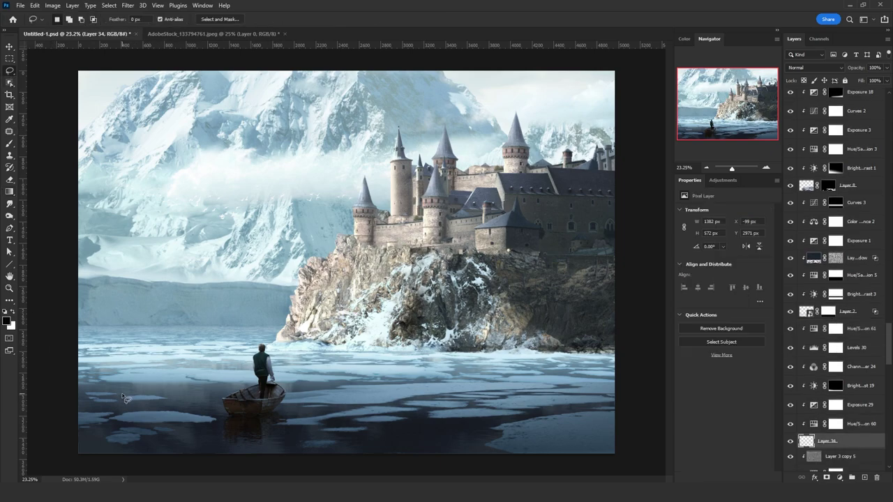
{"action": "key", "text": "ctrl+d"}
{"action": "left_click", "coordinate": [10, 288]}
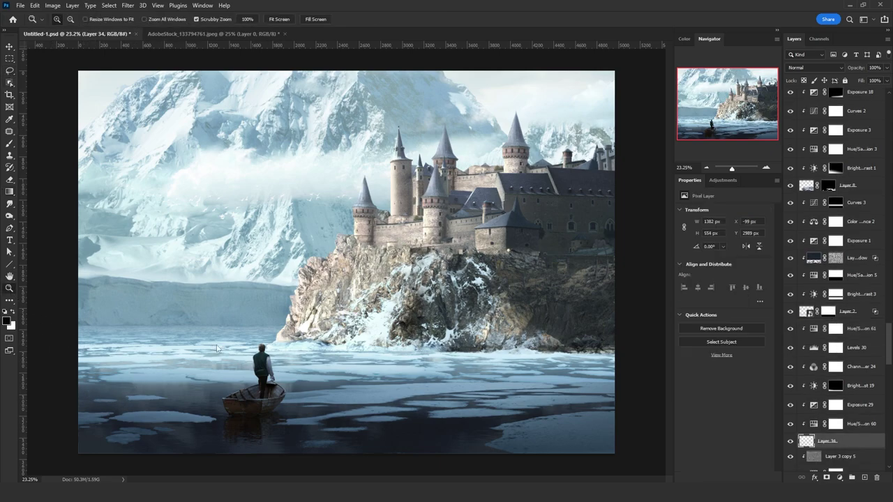
{"action": "left_click_drag", "start_coordinate": [237, 322], "coordinate": [221, 321]}
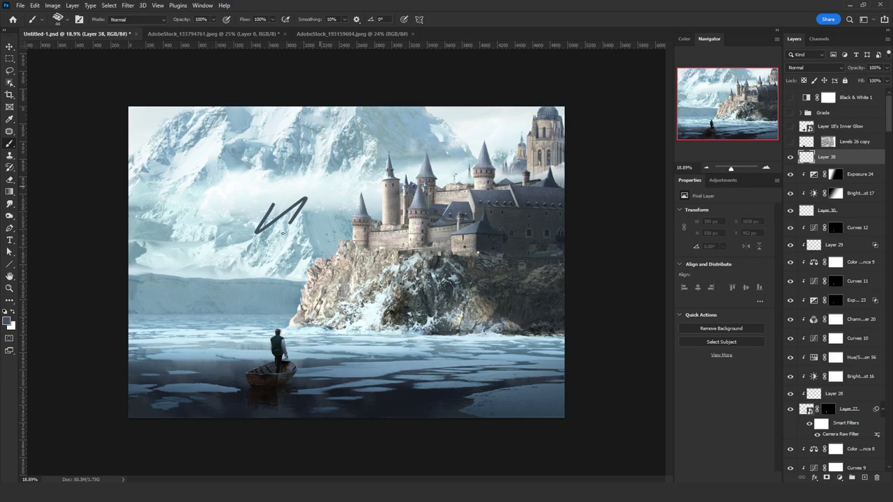
Step: Undo the test stroke, select the rough 36 px preset from the Default Brushes, and try it out over the mountain
{"action": "key", "text": "ctrl+z"}
{"action": "left_click", "coordinate": [58, 19]}
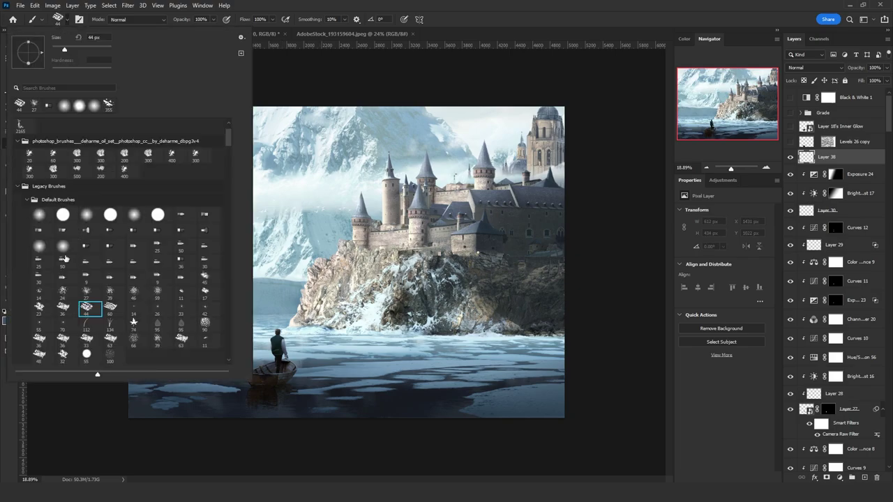
{"action": "left_click", "coordinate": [66, 311]}
{"action": "mouse_move", "coordinate": [363, 192]}
{"action": "left_mouse_down"}
{"action": "mouse_move", "coordinate": [322, 216]}
{"action": "mouse_move", "coordinate": [278, 222]}
{"action": "mouse_move", "coordinate": [290, 190]}
{"action": "left_mouse_up"}
{"action": "key", "text": "ctrl+z"}
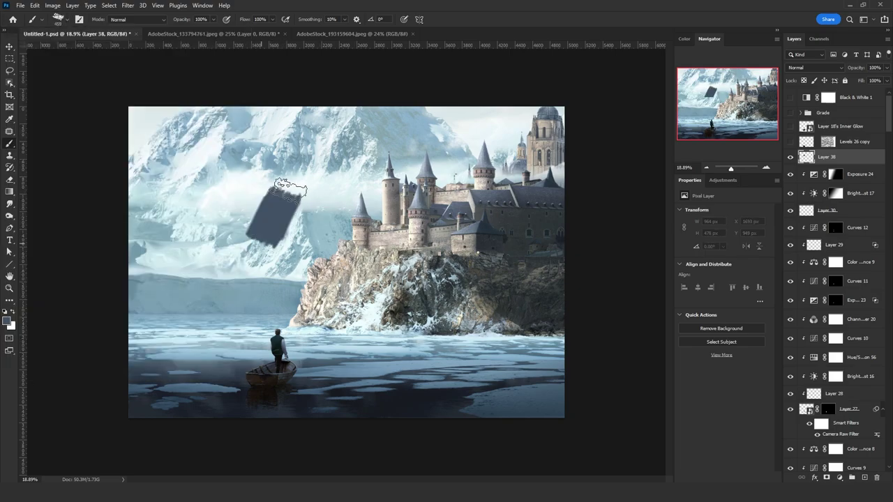
{"action": "mouse_move", "coordinate": [282, 233]}
{"action": "left_mouse_down"}
{"action": "mouse_move", "coordinate": [266, 232]}
{"action": "mouse_move", "coordinate": [293, 199]}
{"action": "left_mouse_up"}
{"action": "key", "text": "ctrl+z"}
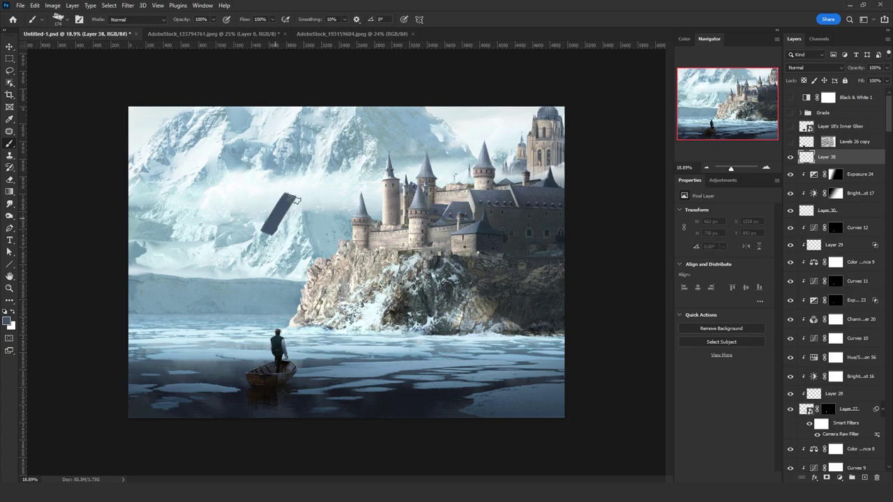
{"action": "key", "text": "ctrl+z"}
Step: Enable Texture for the brush and choose the grey pattern beside the grass ones, keeping it inverted
{"action": "key", "text": "F5"}
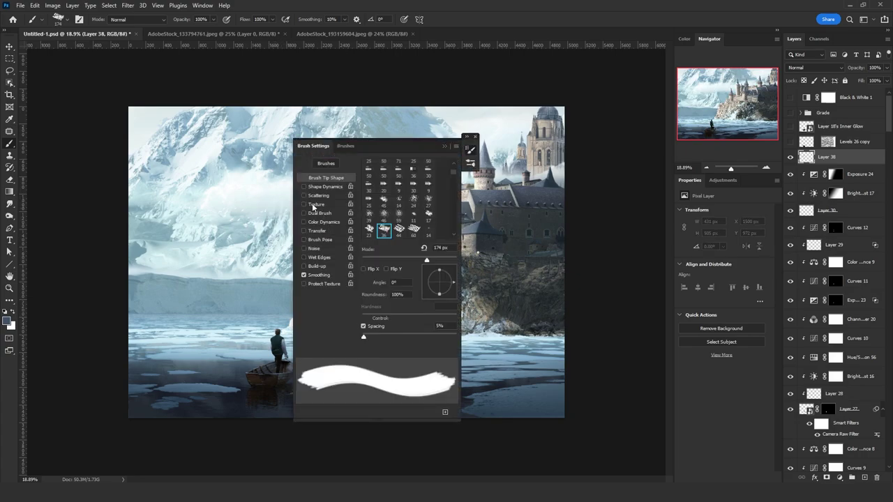
{"action": "left_click", "coordinate": [315, 204]}
{"action": "left_click", "coordinate": [375, 165]}
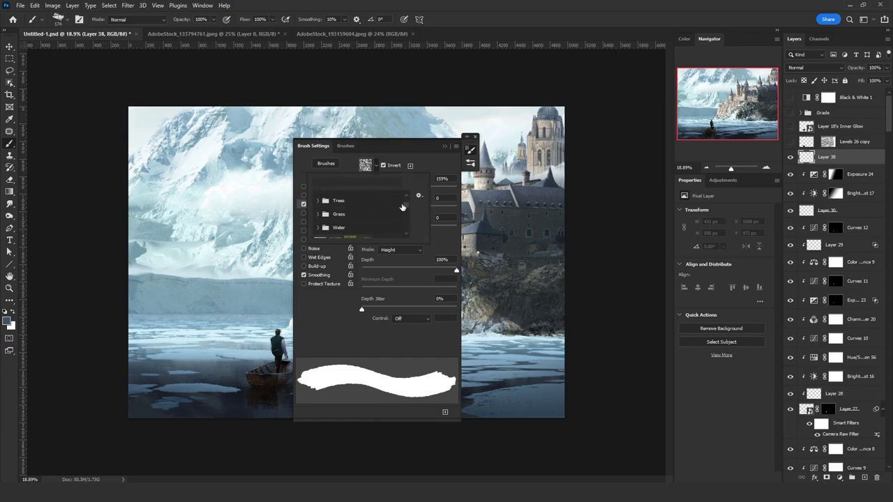
{"action": "left_click_drag", "start_coordinate": [406, 205], "coordinate": [406, 209]}
{"action": "left_click", "coordinate": [320, 200]}
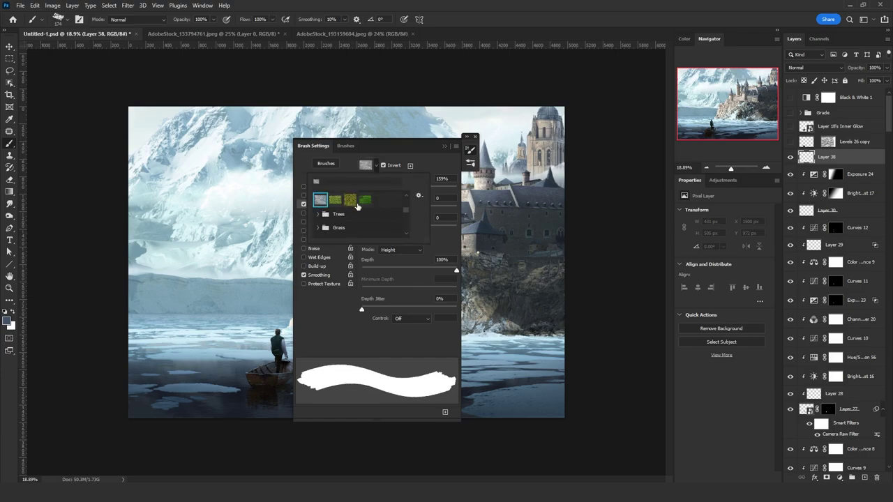
{"action": "left_click", "coordinate": [426, 162]}
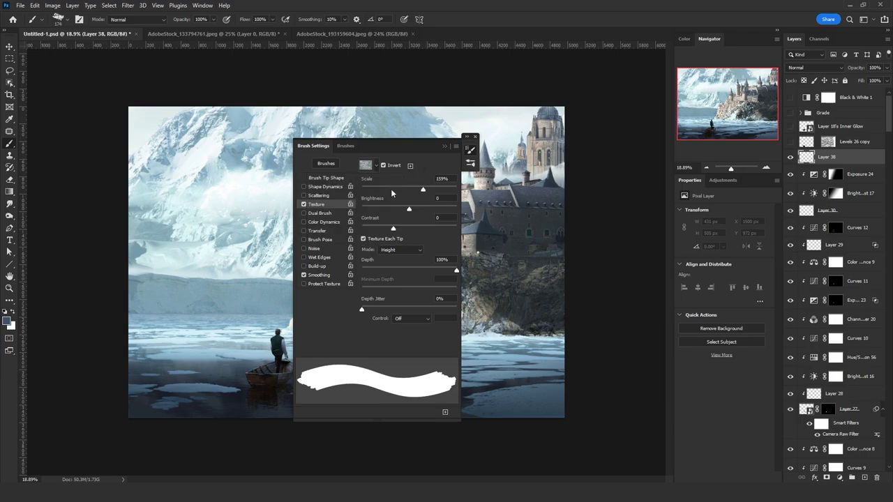
Step: Set the brush texture to Multiply mode with scale 70%, brightness 88 and contrast -2, and test it on the shaded cliff
{"action": "left_click", "coordinate": [399, 250]}
{"action": "left_click", "coordinate": [399, 257]}
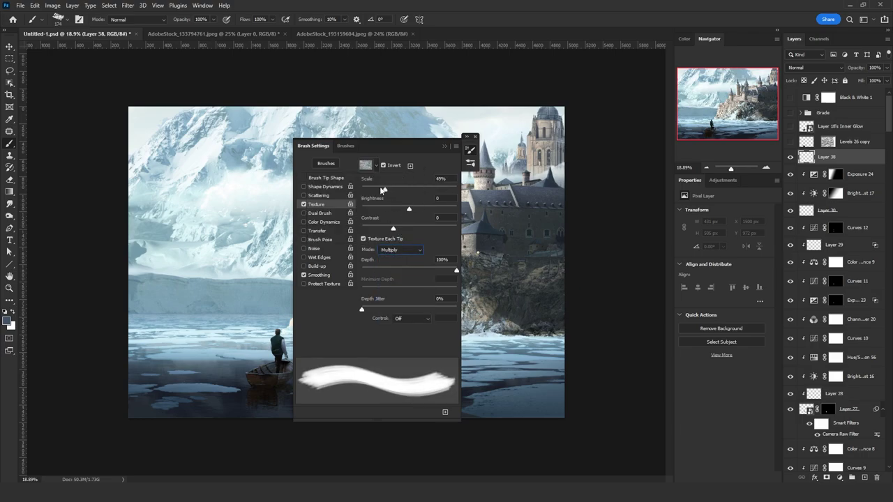
{"action": "mouse_move", "coordinate": [403, 212]}
{"action": "left_mouse_down"}
{"action": "mouse_move", "coordinate": [383, 211]}
{"action": "mouse_move", "coordinate": [437, 211]}
{"action": "left_mouse_up"}
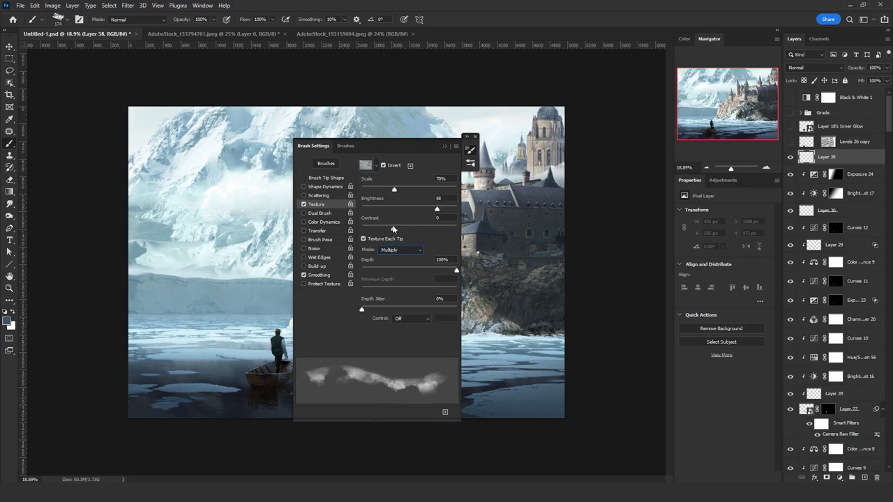
{"action": "left_click_drag", "start_coordinate": [393, 230], "coordinate": [391, 229]}
{"action": "left_click_drag", "start_coordinate": [495, 309], "coordinate": [507, 287]}
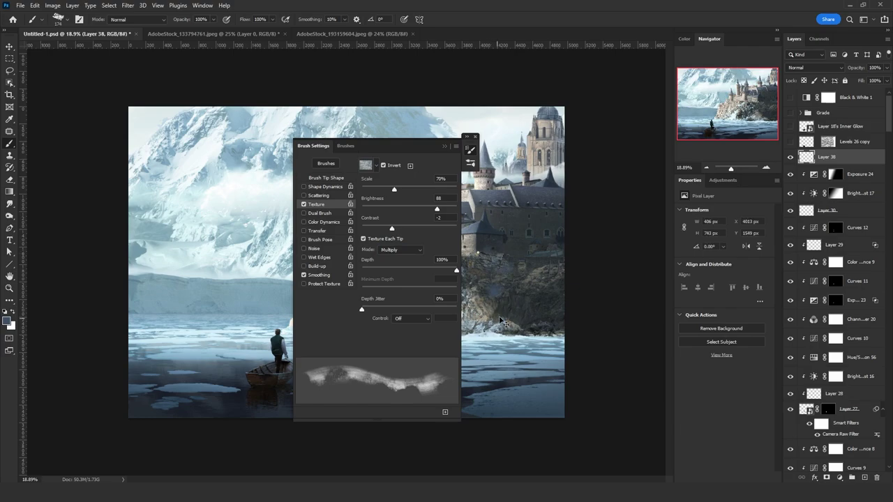
{"action": "left_click", "coordinate": [471, 149]}
Step: Paint pale blue-white snow strokes over the central snow slope of the cliff with the textured brush
{"action": "scroll", "coordinate": [374, 324], "scroll_direction": "up", "scroll_amount": 5}
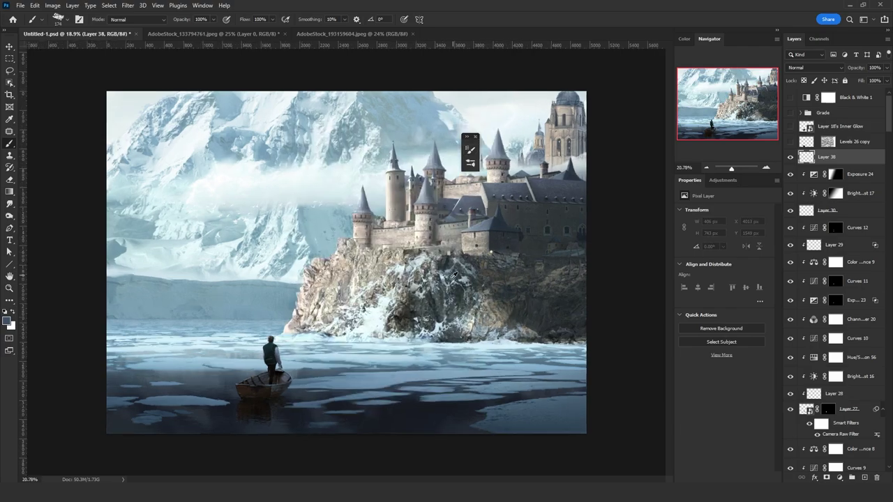
{"action": "scroll", "coordinate": [375, 325], "scroll_direction": "up", "scroll_amount": 3}
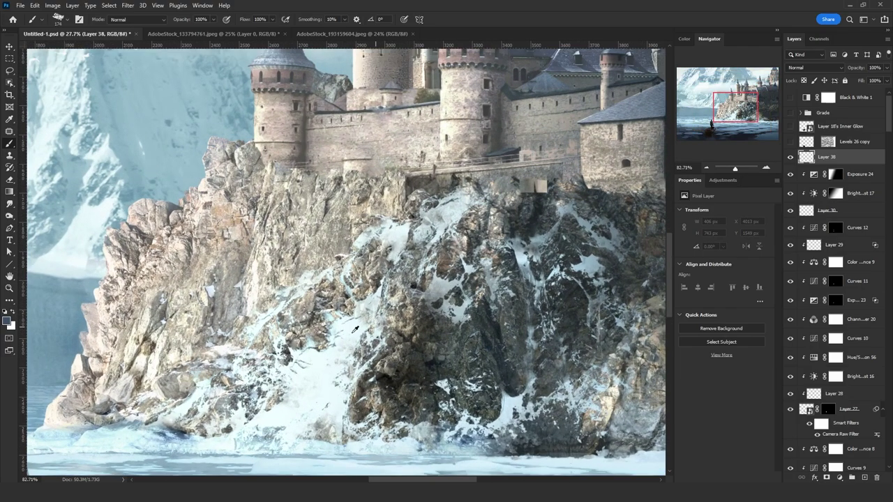
{"action": "scroll", "coordinate": [355, 323], "scroll_direction": "up", "scroll_amount": 3}
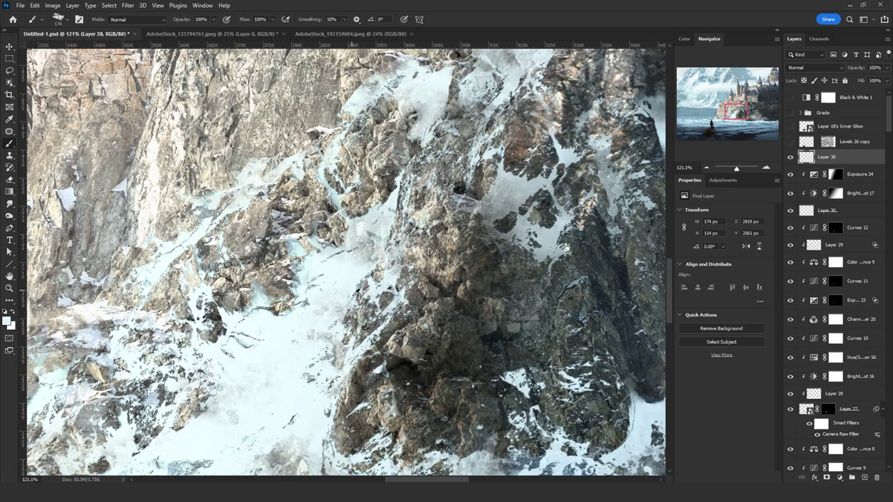
{"action": "mouse_move", "coordinate": [352, 294]}
{"action": "left_mouse_down"}
{"action": "mouse_move", "coordinate": [316, 315]}
{"action": "mouse_move", "coordinate": [294, 349]}
{"action": "left_mouse_up"}
{"action": "left_click_drag", "start_coordinate": [377, 306], "coordinate": [352, 305]}
{"action": "left_click_drag", "start_coordinate": [323, 337], "coordinate": [280, 418]}
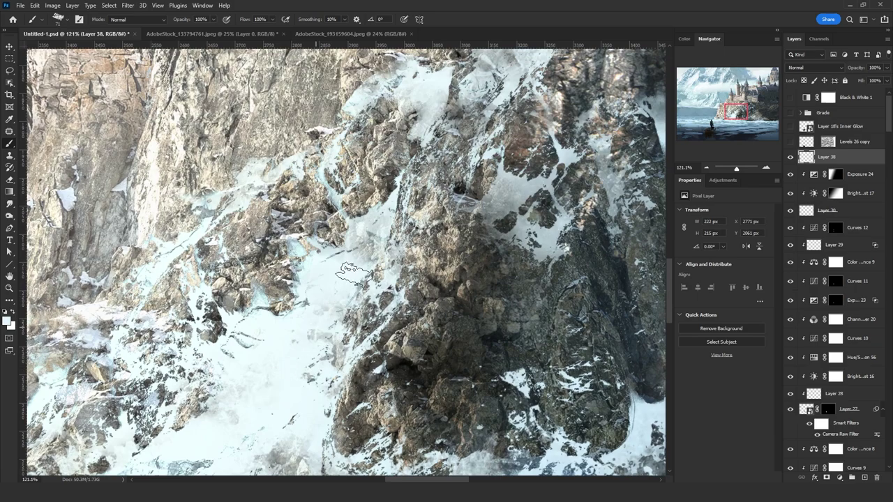
{"action": "left_click_drag", "start_coordinate": [355, 274], "coordinate": [307, 351]}
{"action": "left_click_drag", "start_coordinate": [347, 309], "coordinate": [340, 310]}
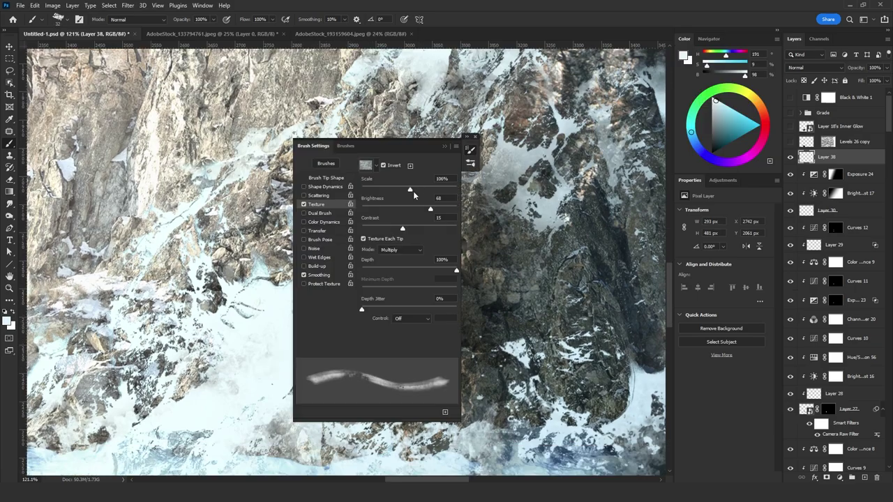
{"action": "mouse_move", "coordinate": [516, 307]}
{"action": "left_mouse_down"}
{"action": "mouse_move", "coordinate": [509, 356]}
{"action": "mouse_move", "coordinate": [534, 366]}
{"action": "mouse_move", "coordinate": [530, 349]}
{"action": "left_mouse_up"}
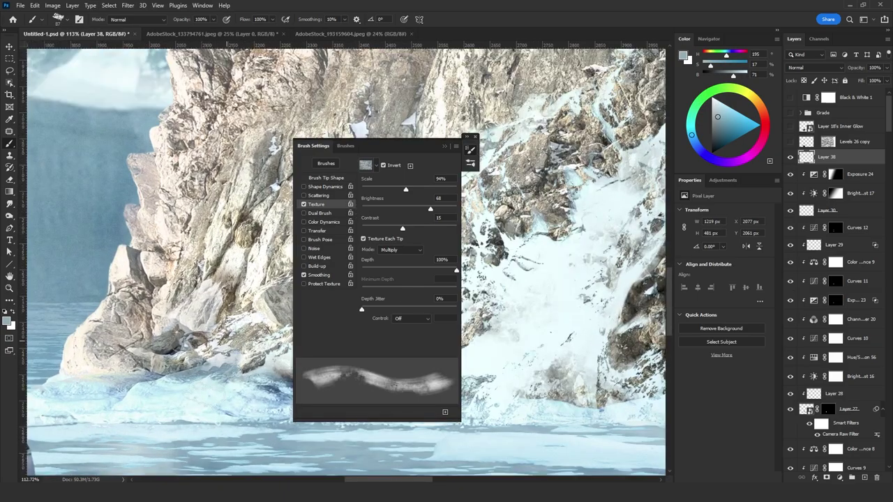
Step: Paint sampled ice and rock colours over the waterline and boulders at the cliff's left foot
{"action": "left_click", "coordinate": [230, 388], "text": "alt"}
{"action": "left_click_drag", "start_coordinate": [235, 392], "coordinate": [205, 375]}
{"action": "left_click_drag", "start_coordinate": [127, 378], "coordinate": [97, 382]}
{"action": "left_click", "coordinate": [153, 335], "text": "alt"}
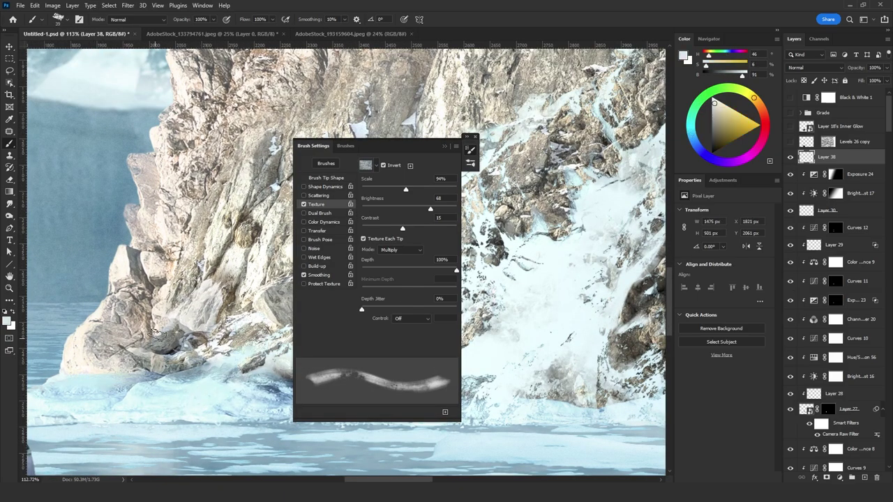
{"action": "left_click_drag", "start_coordinate": [178, 326], "coordinate": [126, 347]}
{"action": "mouse_move", "coordinate": [145, 306]}
{"action": "left_mouse_down"}
{"action": "mouse_move", "coordinate": [165, 326]}
{"action": "mouse_move", "coordinate": [149, 272]}
{"action": "left_mouse_up"}
Step: Set the brush texture to brightness 19 and contrast 52 without Texture Each Tip, and extend the small upper-left snow patch
{"action": "left_click", "coordinate": [445, 147]}
{"action": "left_click", "coordinate": [358, 129], "text": "alt"}
{"action": "left_click_drag", "start_coordinate": [362, 124], "coordinate": [365, 175]}
{"action": "key", "text": "ctrl+z"}
{"action": "key", "text": "F5"}
{"action": "mouse_move", "coordinate": [402, 228]}
{"action": "left_mouse_down"}
{"action": "mouse_move", "coordinate": [426, 228]}
{"action": "mouse_move", "coordinate": [415, 209]}
{"action": "left_mouse_up"}
{"action": "left_click", "coordinate": [367, 239]}
{"action": "left_click_drag", "start_coordinate": [372, 98], "coordinate": [363, 127]}
{"action": "left_click_drag", "start_coordinate": [377, 105], "coordinate": [363, 132]}
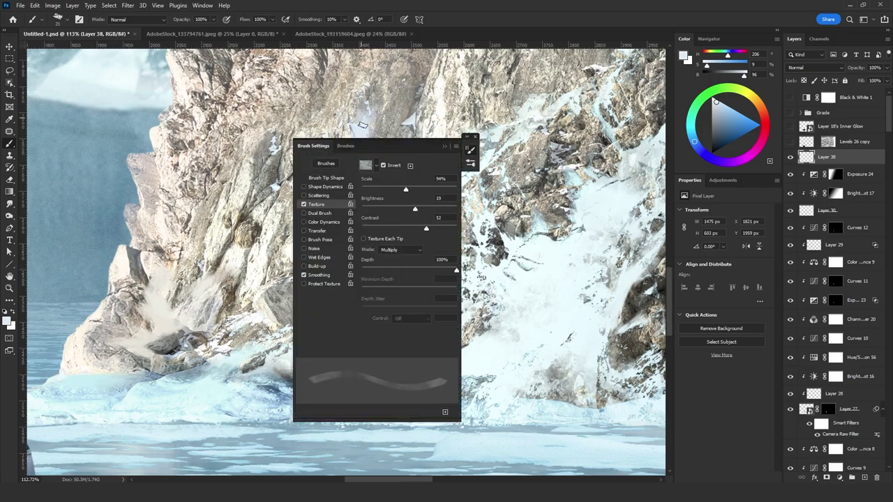
Step: Turn Texture Each Tip back on with 12% depth jitter and a texture scale of 24%, trying it on the left cliff
{"action": "left_click", "coordinate": [385, 239]}
{"action": "left_click_drag", "start_coordinate": [395, 308], "coordinate": [372, 308]}
{"action": "left_click_drag", "start_coordinate": [406, 189], "coordinate": [374, 188]}
{"action": "left_click_drag", "start_coordinate": [253, 187], "coordinate": [226, 244]}
{"action": "key", "text": "ctrl+z"}
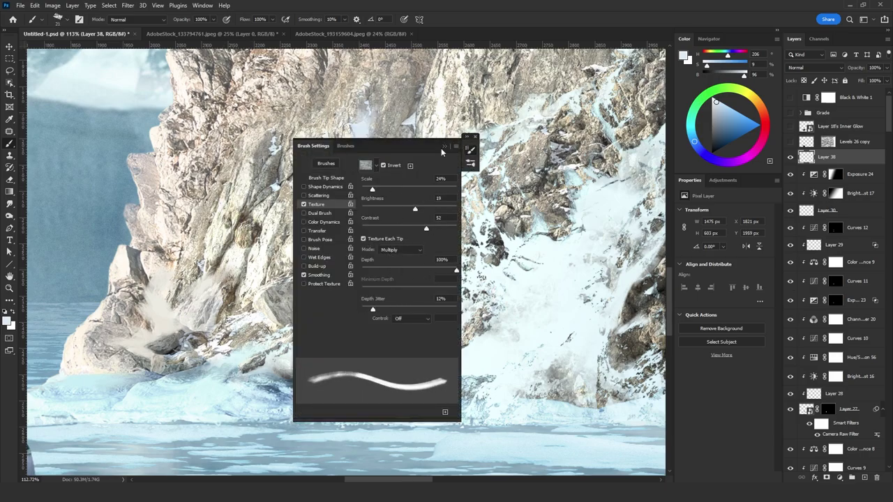
{"action": "left_click", "coordinate": [445, 146]}
Step: Paint sampled snow along the upper end of the diagonal snow band on the cliff
{"action": "left_click", "coordinate": [496, 151], "text": "alt"}
{"action": "key", "text": "]"}
{"action": "left_click_drag", "start_coordinate": [523, 127], "coordinate": [493, 153]}
{"action": "left_click_drag", "start_coordinate": [516, 127], "coordinate": [481, 159]}
{"action": "left_click_drag", "start_coordinate": [541, 78], "coordinate": [507, 124]}
Step: Extend the cliff's left silhouette over the water with strokes in sampled rock colours
{"action": "left_click", "coordinate": [154, 236], "text": "alt"}
{"action": "left_click_drag", "start_coordinate": [126, 245], "coordinate": [144, 283]}
{"action": "left_click", "coordinate": [136, 257], "text": "alt"}
{"action": "left_click", "coordinate": [145, 238], "text": "alt"}
{"action": "left_click_drag", "start_coordinate": [129, 208], "coordinate": [134, 241]}
{"action": "left_click", "coordinate": [143, 185], "text": "alt"}
{"action": "left_click_drag", "start_coordinate": [134, 167], "coordinate": [144, 195]}
Step: Paint a narrow vertical snow patch on the left cliff face in a sampled snow colour
{"action": "scroll", "coordinate": [209, 216], "scroll_direction": "up", "scroll_amount": 3}
{"action": "left_click", "coordinate": [273, 245], "text": "alt"}
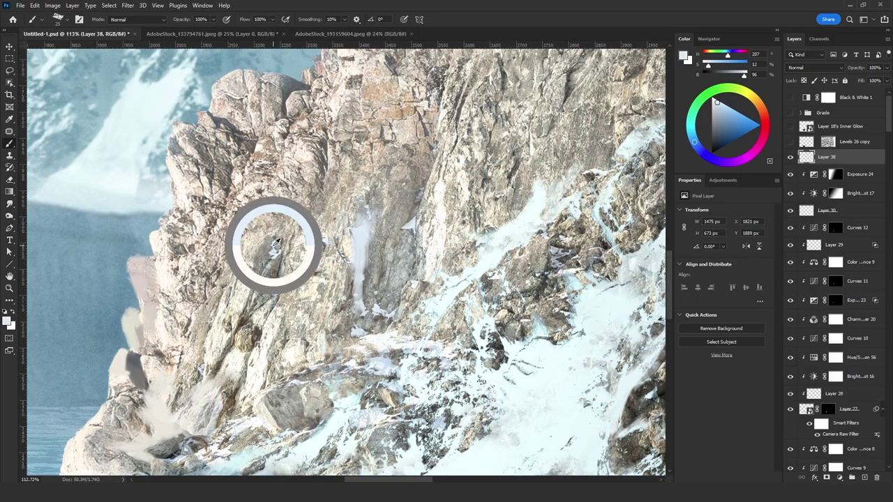
{"action": "left_click_drag", "start_coordinate": [273, 246], "coordinate": [262, 286]}
Step: Enable Dual Brush in Multiply mode with the 200 px tip, test a stroke on the left cliff, and undo it
{"action": "key", "text": "F5"}
{"action": "left_click", "coordinate": [319, 213]}
{"action": "left_click", "coordinate": [396, 163]}
{"action": "left_click", "coordinate": [390, 171]}
{"action": "left_click", "coordinate": [428, 223]}
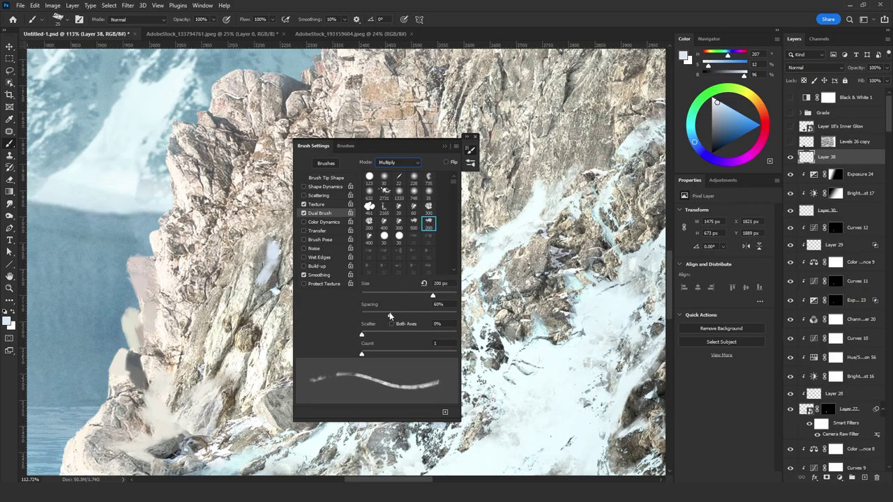
{"action": "left_click_drag", "start_coordinate": [217, 241], "coordinate": [232, 287]}
{"action": "left_click", "coordinate": [470, 149]}
{"action": "key", "text": "ctrl+z"}
Step: With a 34 px brush, paint a second vertical snow streak and extend the diagonal snow band in sampled whites
{"action": "left_click", "coordinate": [275, 289], "text": "alt"}
{"action": "right_click", "coordinate": [413, 225], "text": "alt"}
{"action": "left_click_drag", "start_coordinate": [409, 225], "coordinate": [401, 265]}
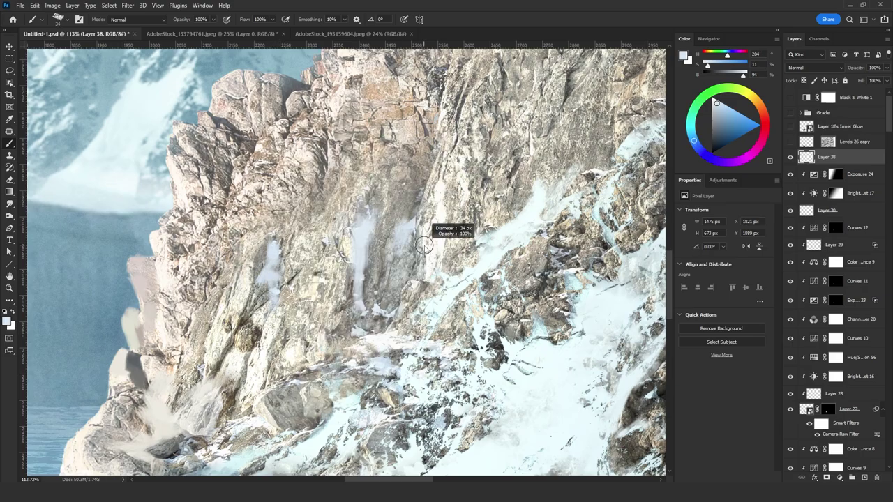
{"action": "left_click", "coordinate": [477, 235], "text": "alt"}
{"action": "left_click_drag", "start_coordinate": [477, 237], "coordinate": [445, 265]}
{"action": "mouse_move", "coordinate": [457, 294]}
{"action": "left_mouse_down"}
{"action": "mouse_move", "coordinate": [412, 330]}
{"action": "mouse_move", "coordinate": [338, 356]}
{"action": "mouse_move", "coordinate": [387, 356]}
{"action": "left_mouse_up"}
Step: Touch up the central snow slope and the cliff's lower-left foot with sampled snow and rock colours
{"action": "scroll", "coordinate": [237, 293], "scroll_direction": "down", "scroll_amount": 7}
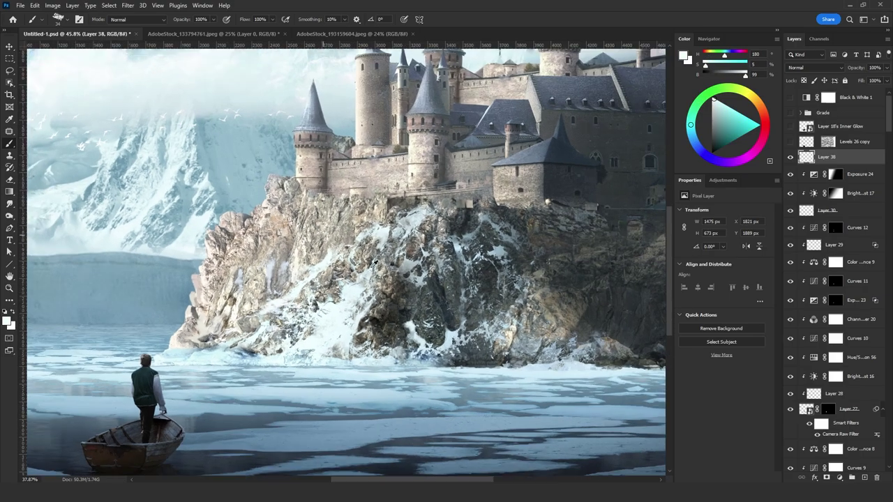
{"action": "scroll", "coordinate": [323, 290], "scroll_direction": "up", "scroll_amount": 6}
{"action": "mouse_move", "coordinate": [309, 283]}
{"action": "left_mouse_down"}
{"action": "mouse_move", "coordinate": [287, 308]}
{"action": "mouse_move", "coordinate": [343, 265]}
{"action": "left_mouse_up"}
{"action": "left_click", "coordinate": [331, 275], "text": "alt"}
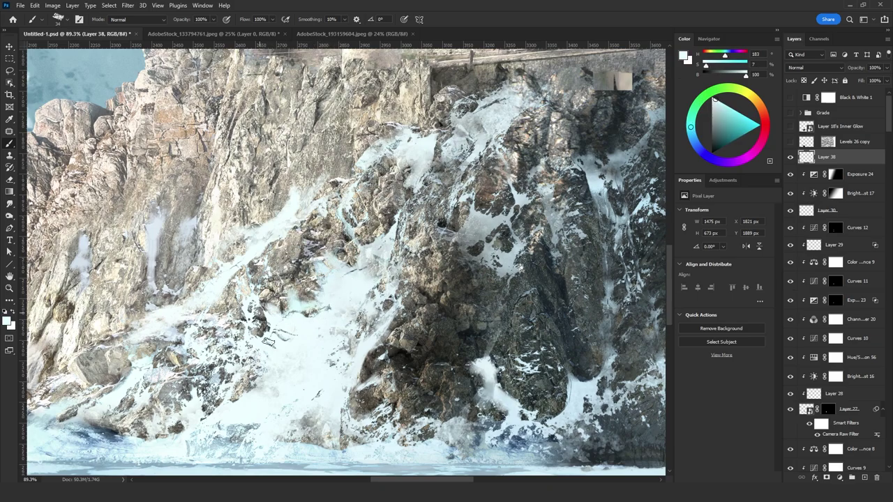
{"action": "left_click", "coordinate": [104, 427], "text": "alt"}
{"action": "left_click", "coordinate": [101, 430], "text": "alt"}
{"action": "left_click_drag", "start_coordinate": [100, 430], "coordinate": [137, 426]}
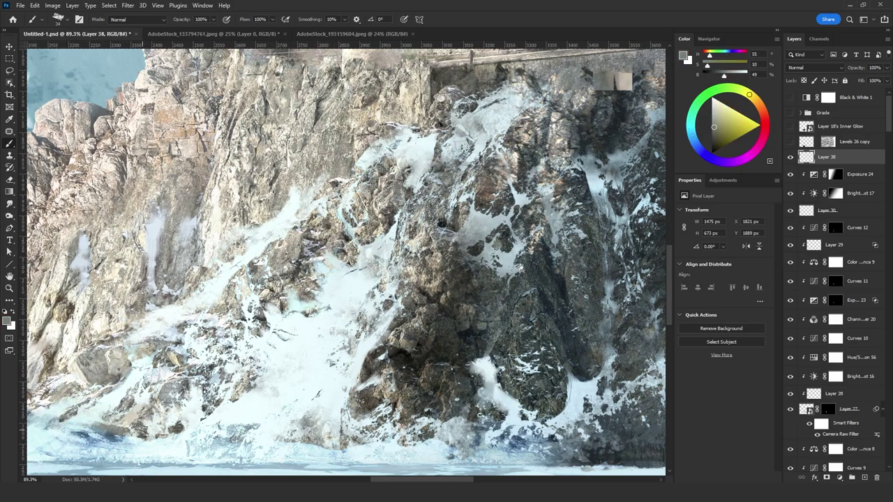
{"action": "left_click", "coordinate": [144, 436], "text": "alt"}
{"action": "left_click_drag", "start_coordinate": [361, 386], "coordinate": [391, 371]}
Step: Paint sampled snow colours into the lower gullies around the dark rock near the cliff's base
{"action": "left_click", "coordinate": [491, 375], "text": "alt"}
{"action": "left_click", "coordinate": [481, 346], "text": "alt"}
{"action": "mouse_move", "coordinate": [477, 362]}
{"action": "left_mouse_down"}
{"action": "mouse_move", "coordinate": [493, 342]}
{"action": "mouse_move", "coordinate": [493, 404]}
{"action": "mouse_move", "coordinate": [524, 424]}
{"action": "left_mouse_up"}
{"action": "left_click", "coordinate": [515, 405], "text": "alt"}
{"action": "left_click", "coordinate": [528, 426], "text": "alt"}
{"action": "left_click_drag", "start_coordinate": [575, 377], "coordinate": [574, 353]}
{"action": "left_click_drag", "start_coordinate": [611, 370], "coordinate": [604, 331]}
{"action": "left_click", "coordinate": [578, 355], "text": "alt"}
{"action": "left_click_drag", "start_coordinate": [574, 367], "coordinate": [576, 353]}
{"action": "mouse_move", "coordinate": [612, 359]}
{"action": "left_mouse_down"}
{"action": "mouse_move", "coordinate": [611, 340]}
{"action": "mouse_move", "coordinate": [457, 408]}
{"action": "left_mouse_up"}
Step: Paint sampled snow colours along the upper gullies of the shaded cliff below the castle
{"action": "left_click", "coordinate": [530, 271], "text": "alt"}
{"action": "left_click_drag", "start_coordinate": [533, 272], "coordinate": [525, 298]}
{"action": "left_click", "coordinate": [545, 262], "text": "alt"}
{"action": "mouse_move", "coordinate": [542, 226]}
{"action": "left_mouse_down"}
{"action": "mouse_move", "coordinate": [570, 248]}
{"action": "mouse_move", "coordinate": [577, 243]}
{"action": "left_mouse_up"}
{"action": "left_click_drag", "start_coordinate": [430, 234], "coordinate": [404, 215]}
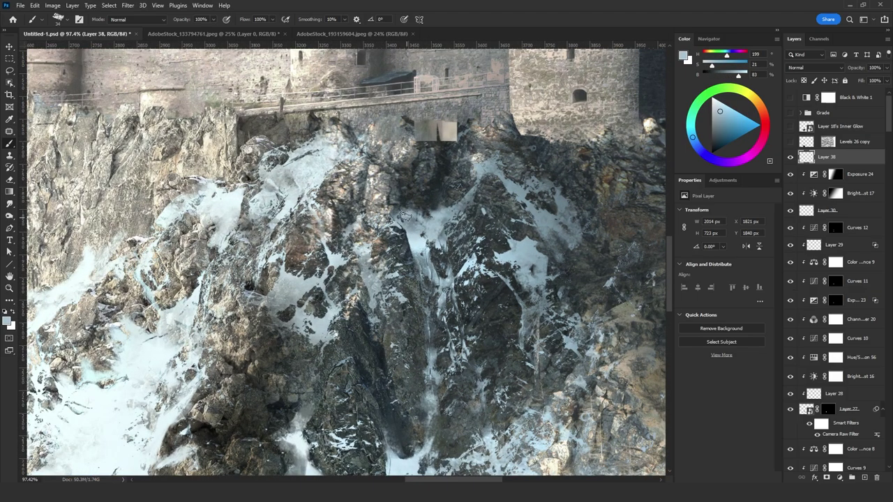
Step: Refine the snow edges of the upper central cliff with strokes in sampled rock and snow colours
{"action": "left_click", "coordinate": [406, 178], "text": "alt"}
{"action": "left_click_drag", "start_coordinate": [403, 184], "coordinate": [407, 211]}
{"action": "left_click", "coordinate": [364, 254], "text": "alt"}
{"action": "mouse_move", "coordinate": [365, 259]}
{"action": "left_mouse_down"}
{"action": "mouse_move", "coordinate": [371, 288]}
{"action": "mouse_move", "coordinate": [389, 295]}
{"action": "mouse_move", "coordinate": [332, 318]}
{"action": "left_mouse_up"}
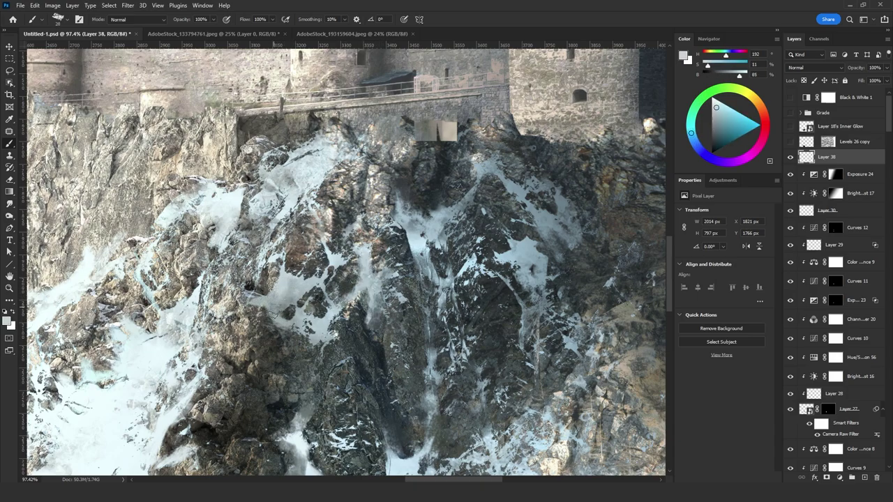
{"action": "left_click_drag", "start_coordinate": [331, 241], "coordinate": [311, 204]}
{"action": "left_click", "coordinate": [333, 233], "text": "alt"}
{"action": "left_click_drag", "start_coordinate": [335, 240], "coordinate": [324, 220]}
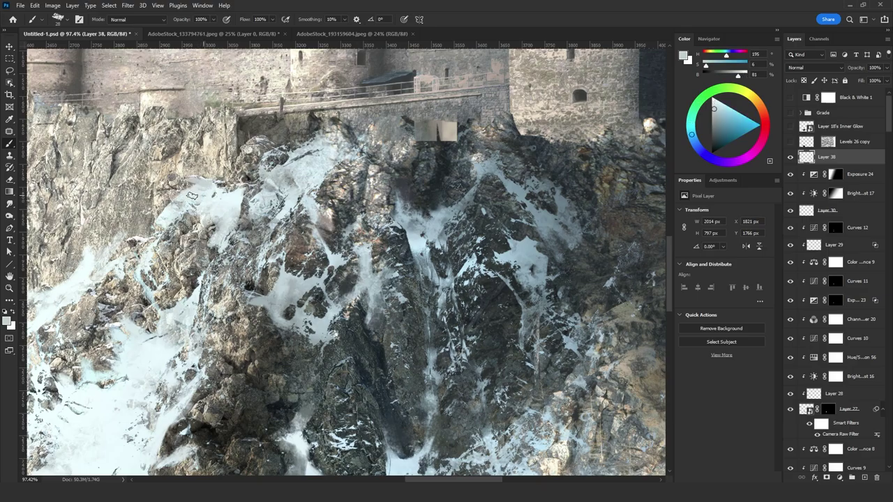
Step: Rework the leftmost vertical snow patch on the sunlit cliff face with sampled white and rock colours
{"action": "scroll", "coordinate": [172, 187], "scroll_direction": "down", "scroll_amount": 4}
{"action": "left_click", "coordinate": [143, 359], "text": "alt"}
{"action": "scroll", "coordinate": [146, 258], "scroll_direction": "up", "scroll_amount": 1}
{"action": "left_click_drag", "start_coordinate": [90, 256], "coordinate": [78, 295]}
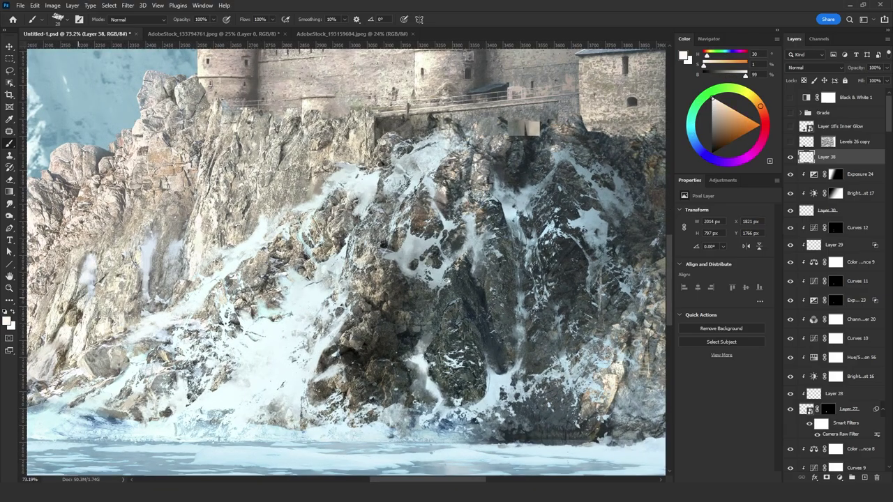
{"action": "left_click", "coordinate": [99, 253], "text": "alt"}
{"action": "left_click_drag", "start_coordinate": [92, 262], "coordinate": [77, 298]}
{"action": "scroll", "coordinate": [132, 240], "scroll_direction": "down", "scroll_amount": 5}
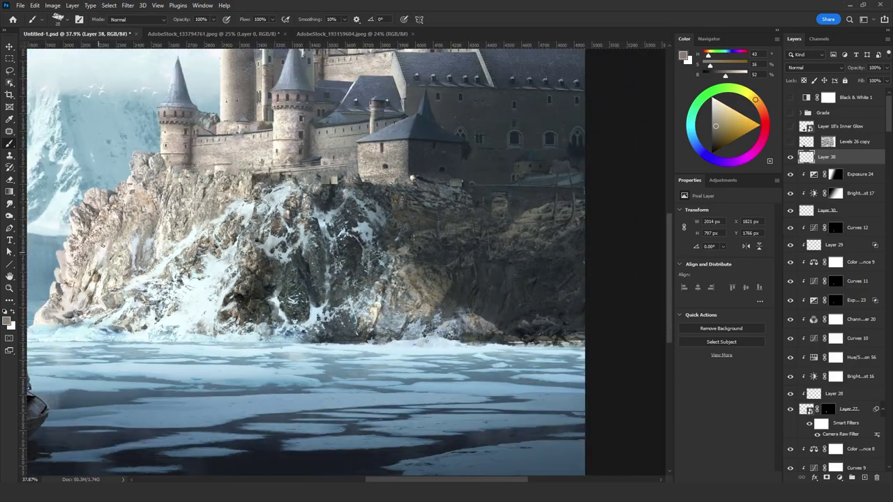
Step: Paint out the square patch below the castle wall and rework the blue-roofed building's corner with sampled stone colours
{"action": "scroll", "coordinate": [307, 287], "scroll_direction": "up", "scroll_amount": 4}
{"action": "scroll", "coordinate": [305, 284], "scroll_direction": "up", "scroll_amount": 2}
{"action": "scroll", "coordinate": [276, 317], "scroll_direction": "down", "scroll_amount": 2}
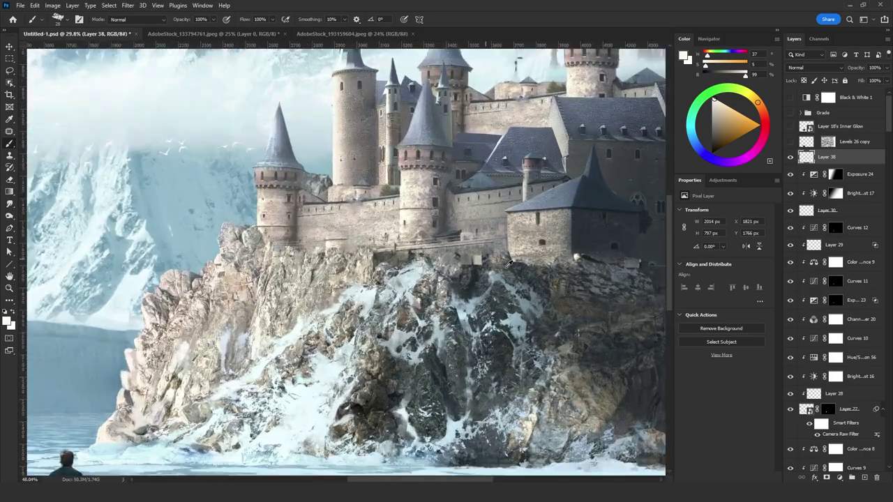
{"action": "scroll", "coordinate": [456, 258], "scroll_direction": "up", "scroll_amount": 3}
{"action": "scroll", "coordinate": [527, 248], "scroll_direction": "up", "scroll_amount": 1}
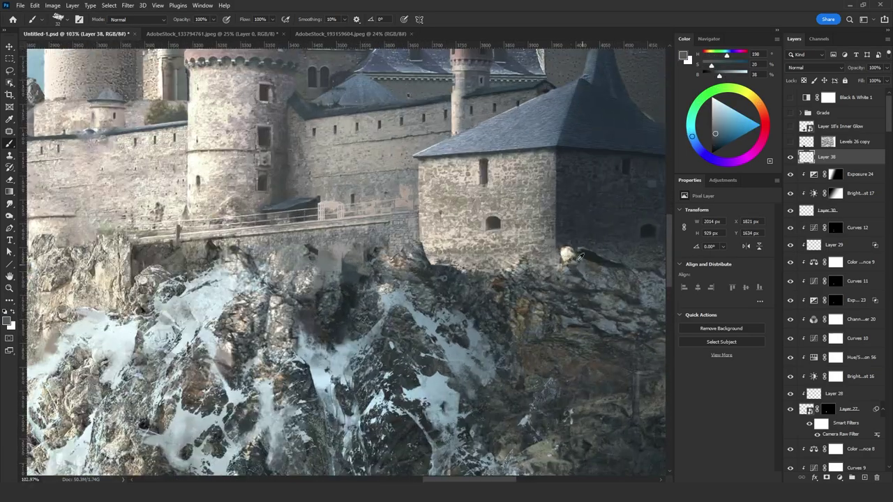
{"action": "left_click_drag", "start_coordinate": [555, 165], "coordinate": [556, 149]}
{"action": "left_click", "coordinate": [549, 218], "text": "alt"}
{"action": "key", "text": "bracketright"}
{"action": "key", "text": "bracketright"}
{"action": "key", "text": "bracketright"}
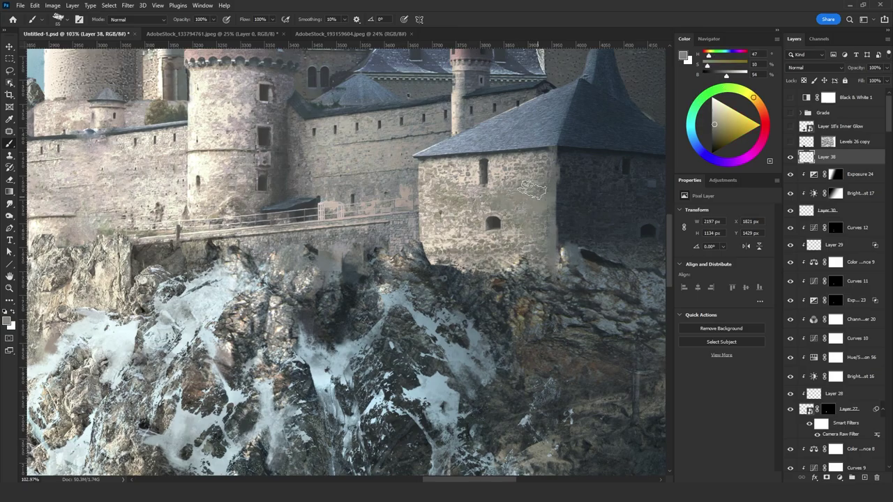
Step: Blend the front wall and foot of the blue-roofed building into the cliff with sampled colours
{"action": "left_click", "coordinate": [517, 188], "text": "alt"}
{"action": "left_click", "coordinate": [533, 239]}
{"action": "left_click", "coordinate": [534, 200], "text": "alt"}
{"action": "left_click", "coordinate": [508, 263], "text": "alt"}
{"action": "scroll", "coordinate": [508, 264], "scroll_direction": "down", "scroll_amount": 3}
{"action": "scroll", "coordinate": [388, 272], "scroll_direction": "up", "scroll_amount": 2}
Step: Blend the foot of the castle wall between the two round towers into the cliff top with sampled stone colours
{"action": "right_click", "coordinate": [388, 272], "text": "alt"}
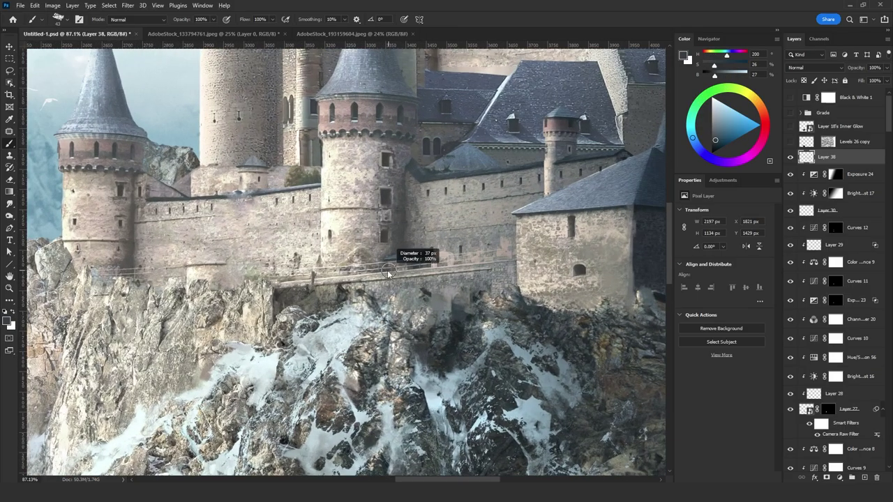
{"action": "scroll", "coordinate": [234, 273], "scroll_direction": "up", "scroll_amount": 1}
{"action": "left_click", "coordinate": [233, 268], "text": "alt"}
{"action": "left_click_drag", "start_coordinate": [235, 279], "coordinate": [235, 291]}
{"action": "left_click_drag", "start_coordinate": [192, 271], "coordinate": [192, 291]}
{"action": "scroll", "coordinate": [199, 279], "scroll_direction": "down", "scroll_amount": 2}
{"action": "scroll", "coordinate": [167, 272], "scroll_direction": "up", "scroll_amount": 1}
{"action": "left_click", "coordinate": [133, 259], "text": "alt"}
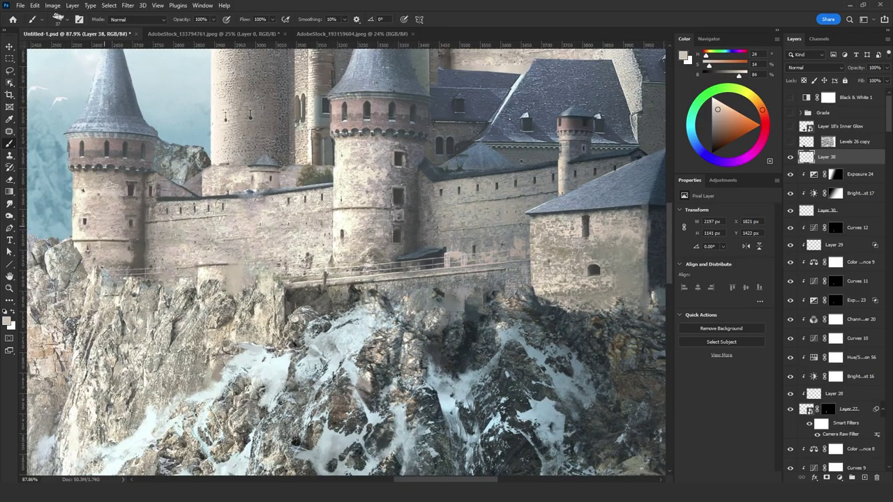
{"action": "scroll", "coordinate": [218, 150], "scroll_direction": "down", "scroll_amount": 3}
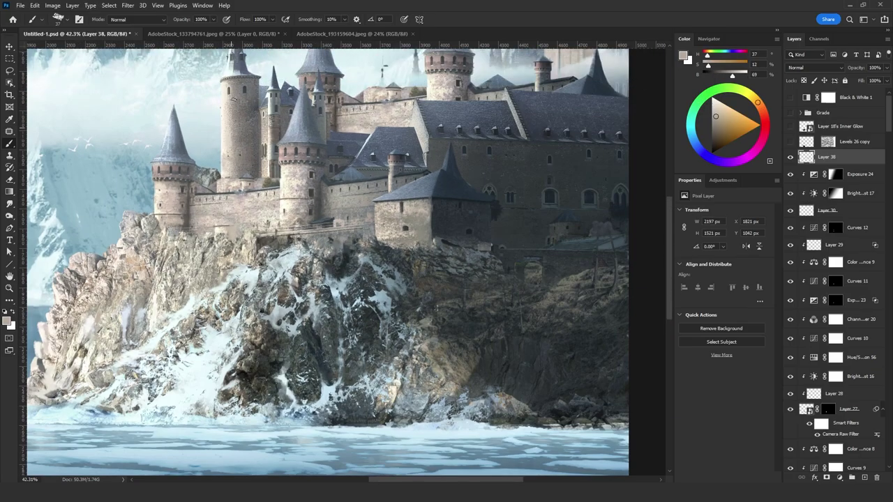
Step: Paint along the waterline at the foot of the cliff with a sampled pale ice blue
{"action": "left_click", "coordinate": [235, 99]}
{"action": "scroll", "coordinate": [234, 99], "scroll_direction": "down", "scroll_amount": 2}
{"action": "scroll", "coordinate": [516, 279], "scroll_direction": "up", "scroll_amount": 3}
{"action": "left_click", "coordinate": [488, 399], "text": "alt"}
{"action": "left_click_drag", "start_coordinate": [510, 392], "coordinate": [452, 391]}
{"action": "left_click_drag", "start_coordinate": [445, 385], "coordinate": [402, 392]}
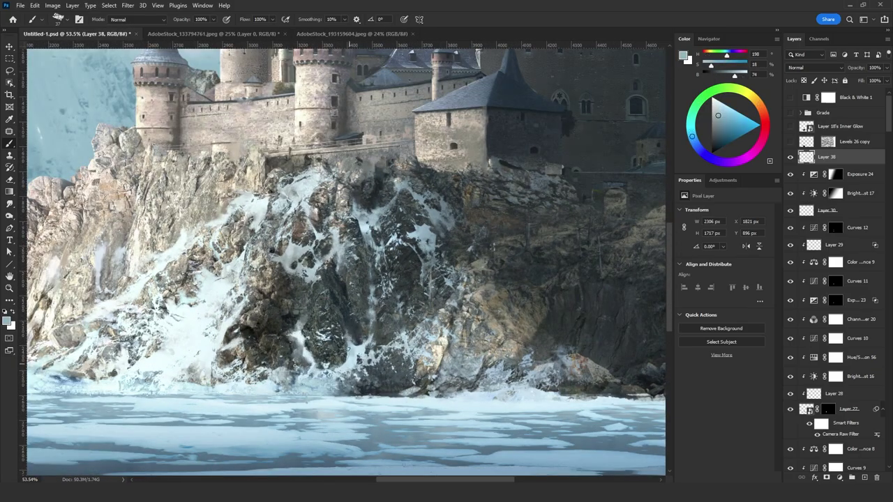
Step: Touch up the shaded wall base beside the blue-roofed building with sampled dark stone colours
{"action": "scroll", "coordinate": [348, 326], "scroll_direction": "down", "scroll_amount": 2}
{"action": "scroll", "coordinate": [453, 214], "scroll_direction": "up", "scroll_amount": 1}
{"action": "left_click", "coordinate": [452, 214], "text": "alt"}
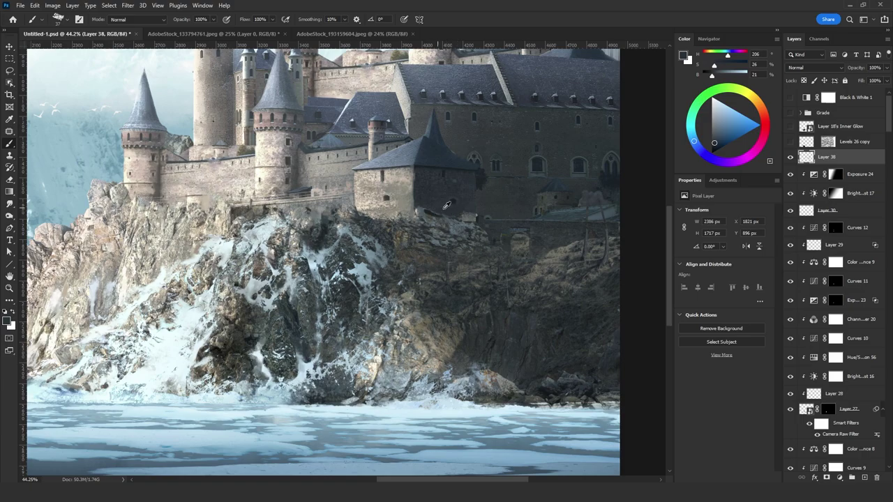
{"action": "left_click", "coordinate": [446, 205], "text": "alt"}
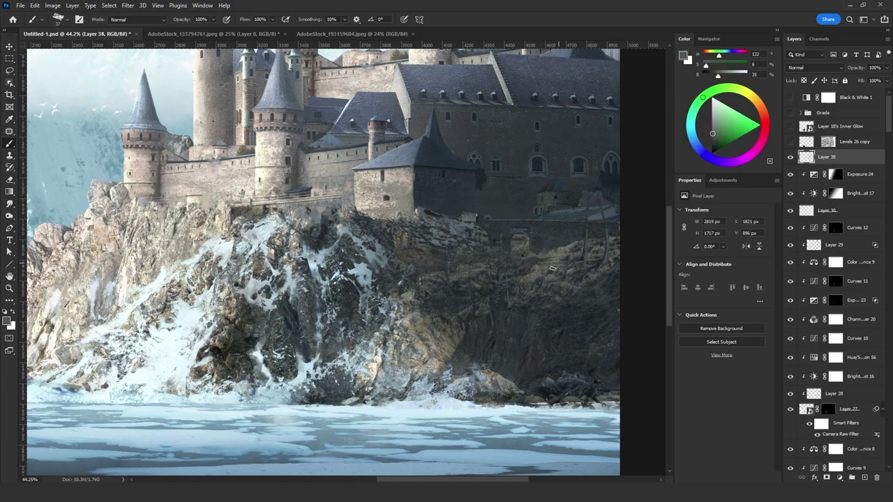
{"action": "left_click", "coordinate": [537, 219], "text": "alt"}
Step: Paint over the large ribbed dome beside the cathedral tower with sampled blue-grey tones
{"action": "scroll", "coordinate": [538, 219], "scroll_direction": "up", "scroll_amount": 3}
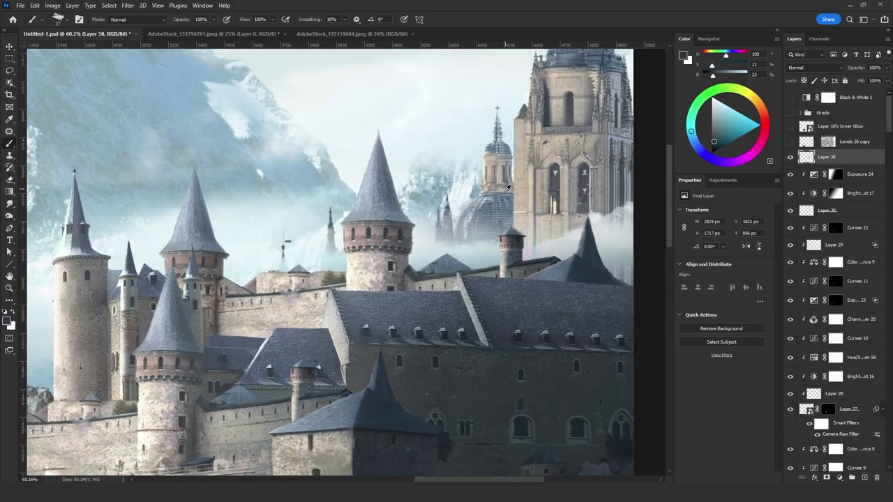
{"action": "left_click", "coordinate": [507, 211], "text": "alt"}
{"action": "left_click_drag", "start_coordinate": [512, 209], "coordinate": [506, 221]}
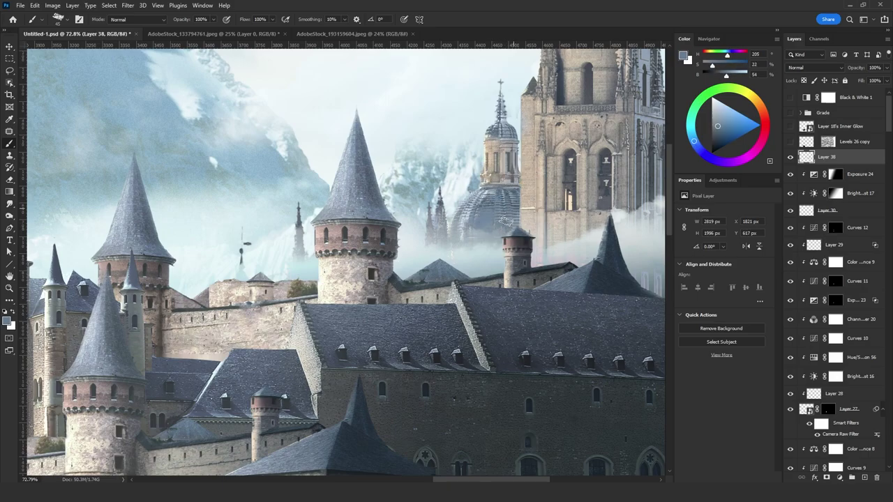
{"action": "left_click", "coordinate": [462, 217], "text": "alt"}
{"action": "left_click", "coordinate": [462, 222], "text": "alt"}
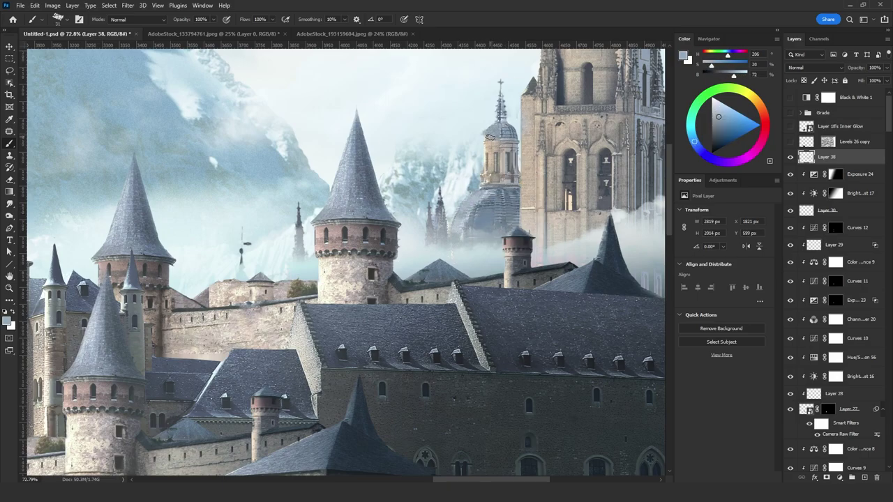
Step: Refine the small cupola above the ribbed dome with sampled blue-grey strokes, erasing the excess paint
{"action": "left_click", "coordinate": [498, 115], "text": "alt"}
{"action": "mouse_move", "coordinate": [502, 131]}
{"action": "left_mouse_down"}
{"action": "mouse_move", "coordinate": [504, 111]}
{"action": "mouse_move", "coordinate": [512, 131]}
{"action": "left_mouse_up"}
{"action": "key", "text": "e"}
{"action": "left_click_drag", "start_coordinate": [474, 107], "coordinate": [432, 108]}
{"action": "key", "text": "b"}
{"action": "left_click_drag", "start_coordinate": [499, 120], "coordinate": [494, 120]}
{"action": "left_click", "coordinate": [499, 110], "text": "alt"}
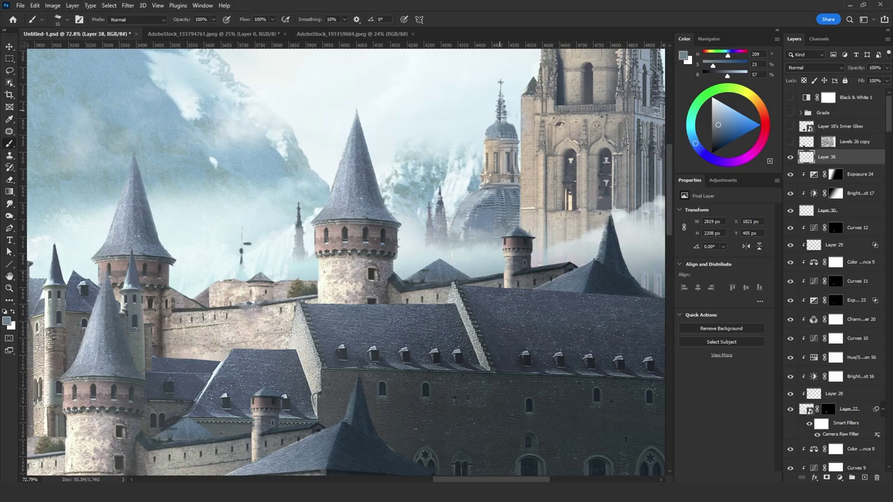
{"action": "left_click", "coordinate": [503, 120], "text": "alt"}
{"action": "scroll", "coordinate": [502, 145], "scroll_direction": "down", "scroll_amount": 1}
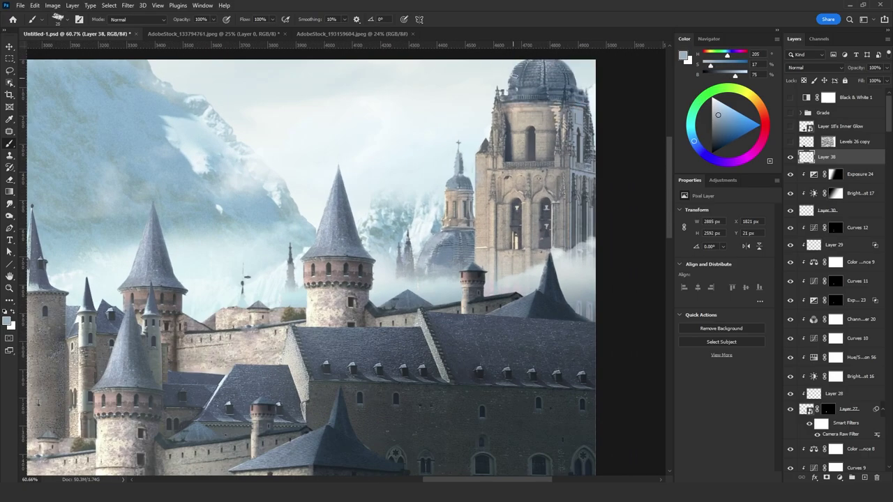
Step: Smooth the dome on top of the cathedral tower with sampled light and dark blue-greys
{"action": "key", "text": "e"}
{"action": "key", "text": "b"}
{"action": "left_click", "coordinate": [534, 67], "text": "alt"}
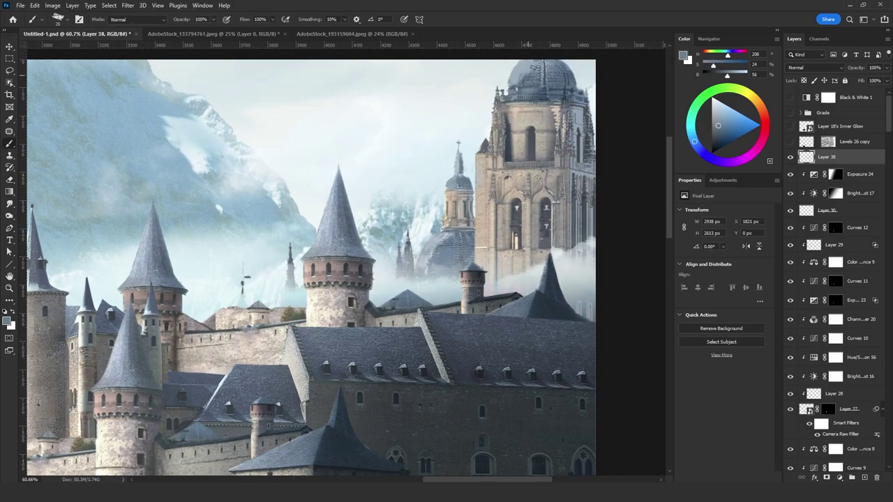
{"action": "left_click", "coordinate": [547, 75], "text": "alt"}
{"action": "left_click", "coordinate": [535, 73], "text": "alt"}
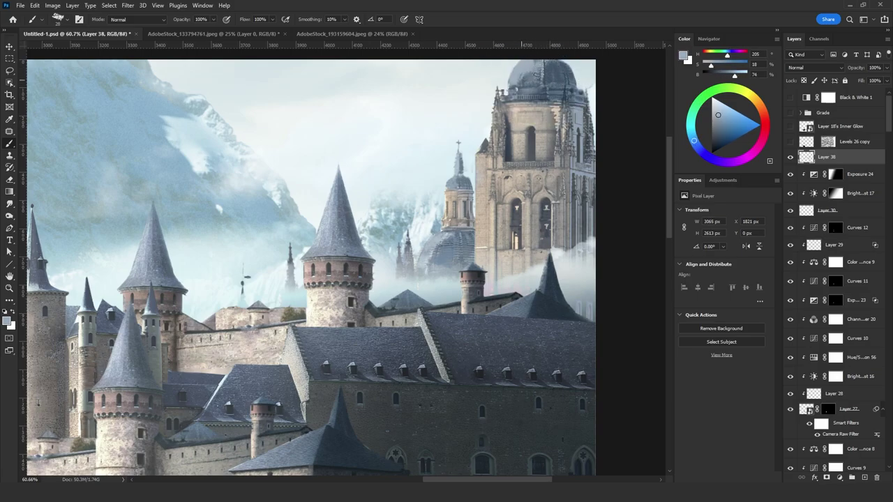
{"action": "left_click", "coordinate": [539, 66], "text": "alt"}
{"action": "scroll", "coordinate": [547, 97], "scroll_direction": "down", "scroll_amount": 2}
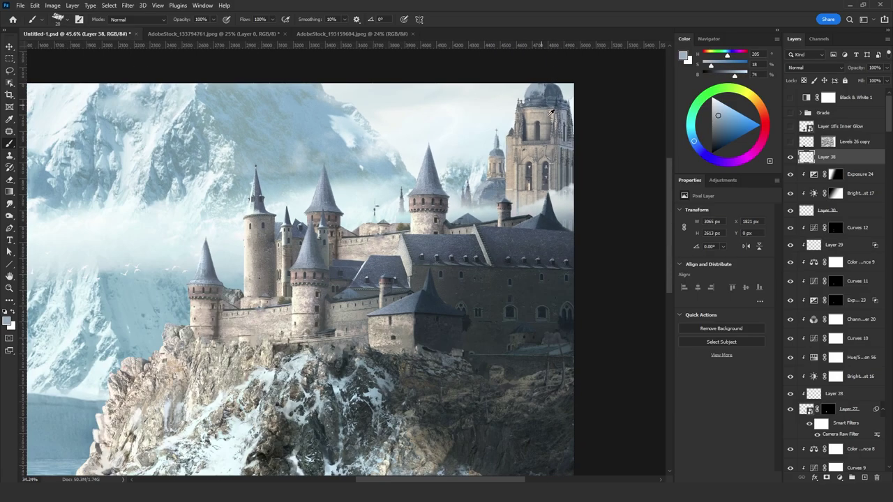
Step: Touch up the mist at the foot of the cathedral tower with a sampled colour
{"action": "left_click", "coordinate": [569, 195], "text": "alt"}
{"action": "left_click_drag", "start_coordinate": [569, 196], "coordinate": [562, 198]}
{"action": "scroll", "coordinate": [551, 199], "scroll_direction": "down", "scroll_amount": 3}
{"action": "scroll", "coordinate": [530, 195], "scroll_direction": "up", "scroll_amount": 3}
{"action": "scroll", "coordinate": [530, 195], "scroll_direction": "down", "scroll_amount": 3}
{"action": "scroll", "coordinate": [513, 171], "scroll_direction": "up", "scroll_amount": 2}
{"action": "left_click", "coordinate": [512, 165], "text": "alt"}
Step: Touch up the sunlit left face of the cliff with sampled rock colours and save the document
{"action": "left_click", "coordinate": [339, 293], "text": "alt"}
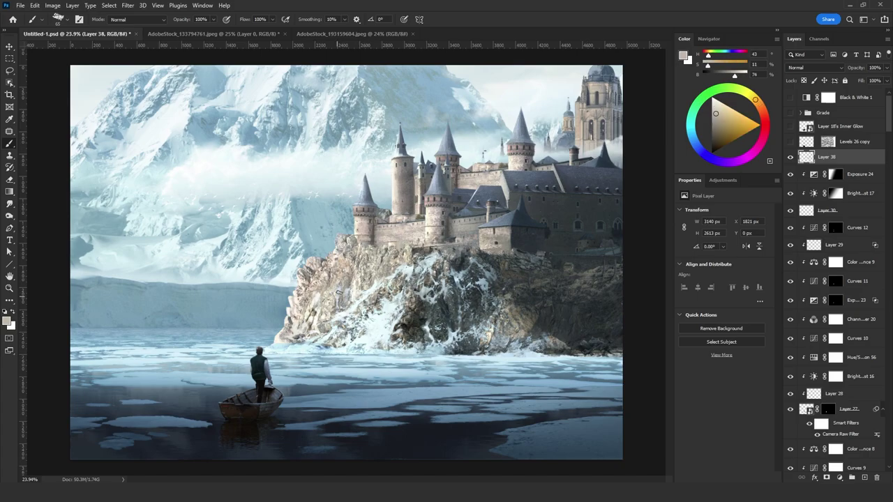
{"action": "left_click", "coordinate": [338, 296], "text": "alt"}
{"action": "scroll", "coordinate": [338, 296], "scroll_direction": "down", "scroll_amount": 3}
{"action": "scroll", "coordinate": [334, 299], "scroll_direction": "up", "scroll_amount": 1}
{"action": "key", "text": "ctrl+s"}
Step: Paint darker blue undersides on the small ice floes beside the boat with sampled colours
{"action": "scroll", "coordinate": [260, 331], "scroll_direction": "up", "scroll_amount": 5}
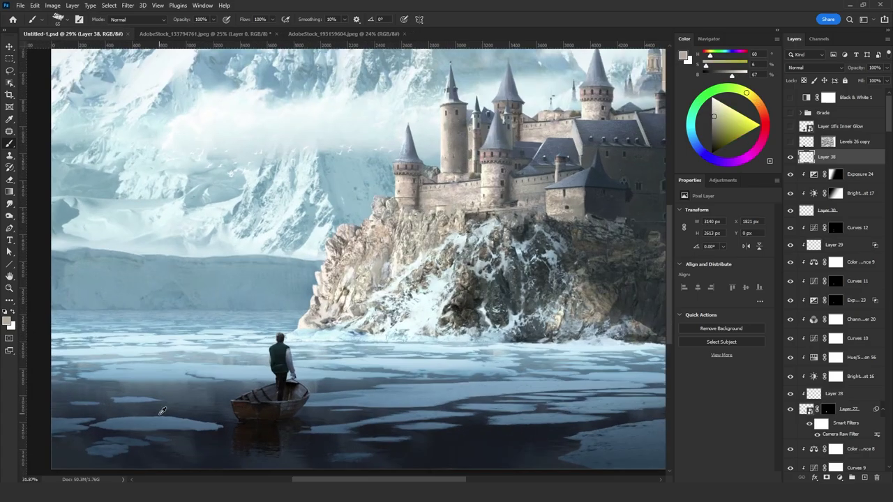
{"action": "scroll", "coordinate": [155, 418], "scroll_direction": "up", "scroll_amount": 10}
{"action": "left_click", "coordinate": [419, 328], "text": "alt"}
{"action": "left_click", "coordinate": [453, 342], "text": "alt"}
{"action": "left_click_drag", "start_coordinate": [464, 336], "coordinate": [311, 341]}
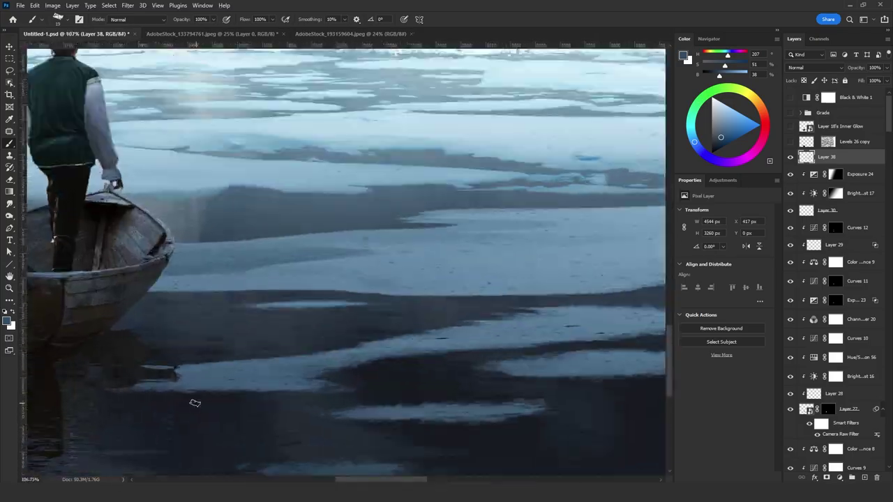
{"action": "left_click_drag", "start_coordinate": [282, 388], "coordinate": [235, 391]}
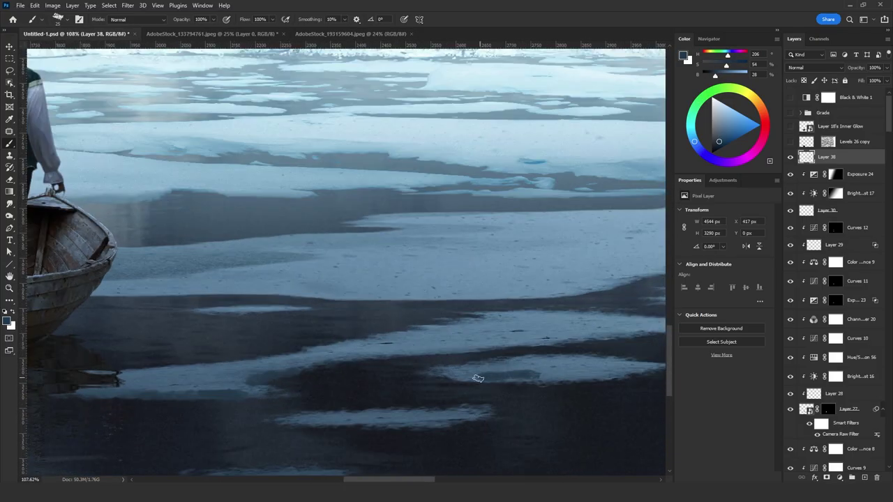
Step: Add the same dark blue underside to the ice floe above the large corner floe
{"action": "scroll", "coordinate": [463, 379], "scroll_direction": "down", "scroll_amount": 8}
{"action": "scroll", "coordinate": [621, 387], "scroll_direction": "up", "scroll_amount": 8}
{"action": "left_click_drag", "start_coordinate": [226, 326], "coordinate": [347, 320]}
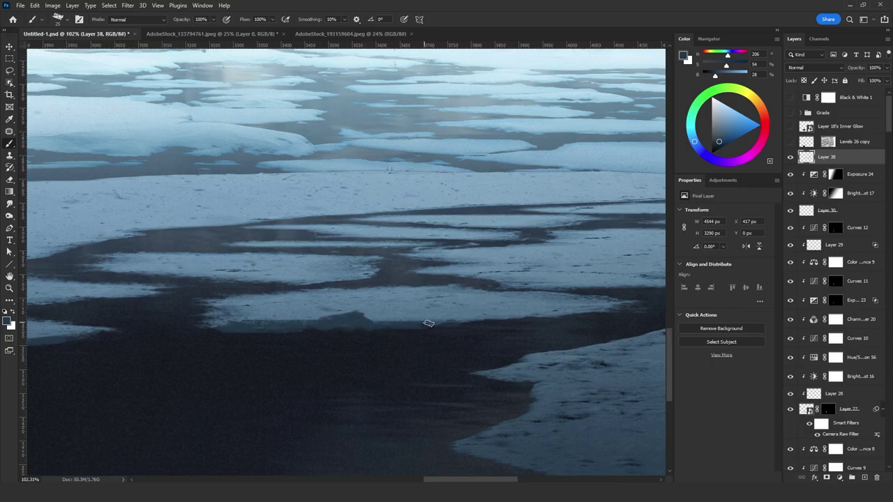
{"action": "mouse_move", "coordinate": [429, 324]}
{"action": "left_mouse_down"}
{"action": "mouse_move", "coordinate": [544, 314]}
{"action": "mouse_move", "coordinate": [452, 311]}
{"action": "left_mouse_up"}
Step: Enlarge the brush and paint dark blue shadow patches along the outer edges of the large corner ice floe
{"action": "scroll", "coordinate": [446, 311], "scroll_direction": "down", "scroll_amount": 8}
{"action": "scroll", "coordinate": [568, 349], "scroll_direction": "up", "scroll_amount": 6}
{"action": "key", "text": "]"}
{"action": "key", "text": "]"}
{"action": "key", "text": "]"}
{"action": "key", "text": "]"}
{"action": "key", "text": "]"}
{"action": "key", "text": "]"}
{"action": "key", "text": "]"}
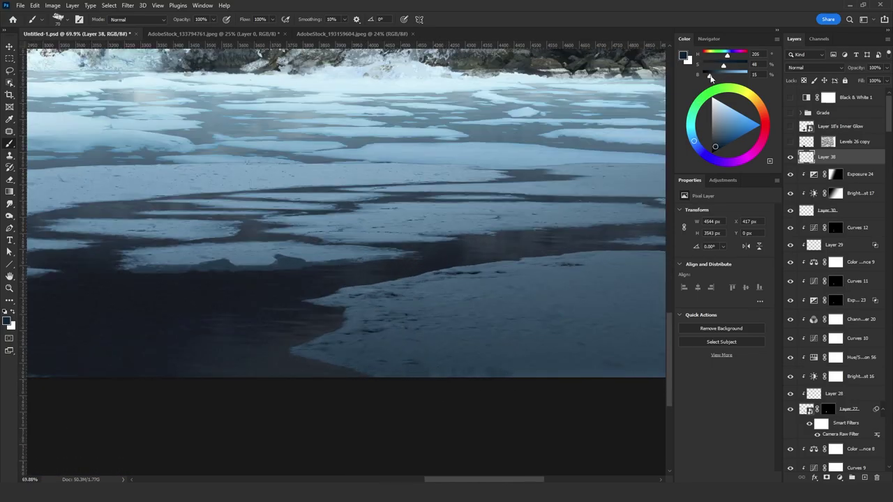
{"action": "scroll", "coordinate": [542, 369], "scroll_direction": "down", "scroll_amount": 2}
{"action": "scroll", "coordinate": [558, 370], "scroll_direction": "down", "scroll_amount": 3}
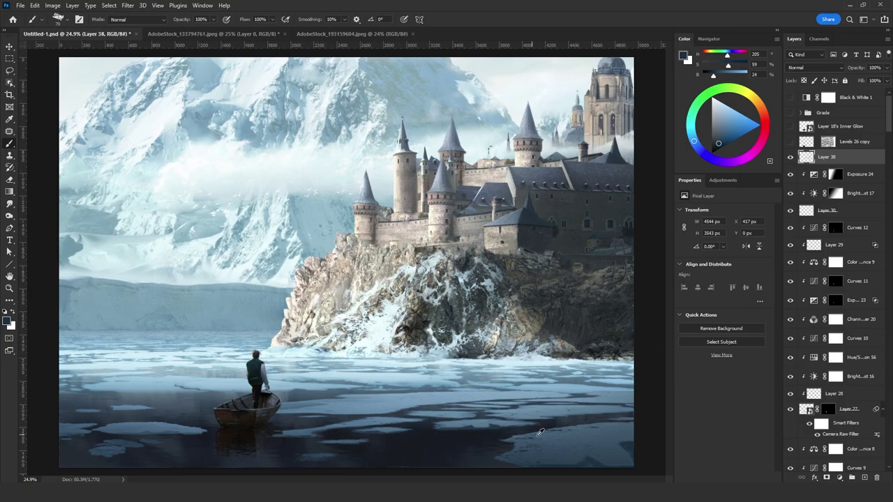
{"action": "scroll", "coordinate": [539, 432], "scroll_direction": "up", "scroll_amount": 5}
{"action": "scroll", "coordinate": [571, 448], "scroll_direction": "down", "scroll_amount": 1}
{"action": "left_click_drag", "start_coordinate": [594, 384], "coordinate": [618, 400]}
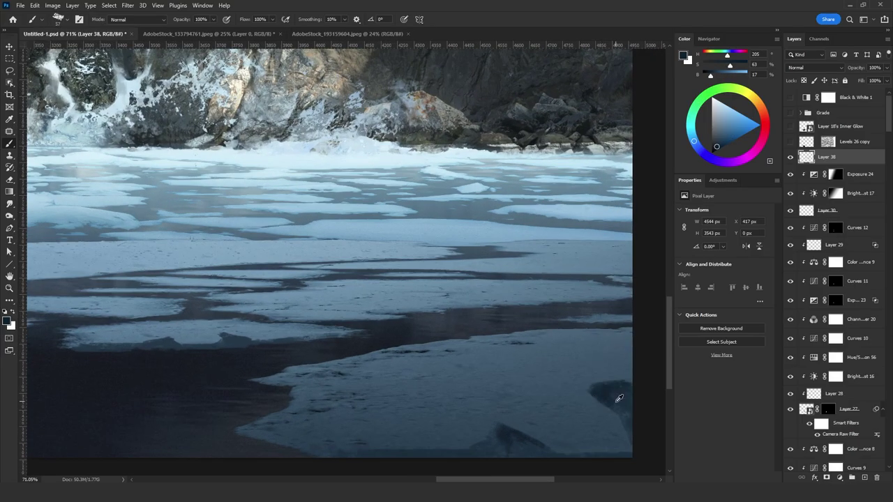
{"action": "left_click", "coordinate": [614, 399], "text": "alt"}
{"action": "scroll", "coordinate": [540, 371], "scroll_direction": "down", "scroll_amount": 2}
{"action": "scroll", "coordinate": [540, 370], "scroll_direction": "down", "scroll_amount": 3}
Step: Paint a blue underside along the wide ice floe beside the boat, using 54% saturation and 50% brightness
{"action": "scroll", "coordinate": [337, 400], "scroll_direction": "up", "scroll_amount": 5}
{"action": "left_click", "coordinate": [725, 76]}
{"action": "left_click", "coordinate": [726, 65]}
{"action": "left_click_drag", "start_coordinate": [261, 406], "coordinate": [450, 398]}
{"action": "left_click_drag", "start_coordinate": [335, 400], "coordinate": [203, 405]}
{"action": "mouse_move", "coordinate": [221, 404]}
{"action": "left_mouse_down"}
{"action": "mouse_move", "coordinate": [265, 399]}
{"action": "mouse_move", "coordinate": [53, 399]}
{"action": "left_mouse_up"}
{"action": "left_click_drag", "start_coordinate": [267, 399], "coordinate": [198, 398]}
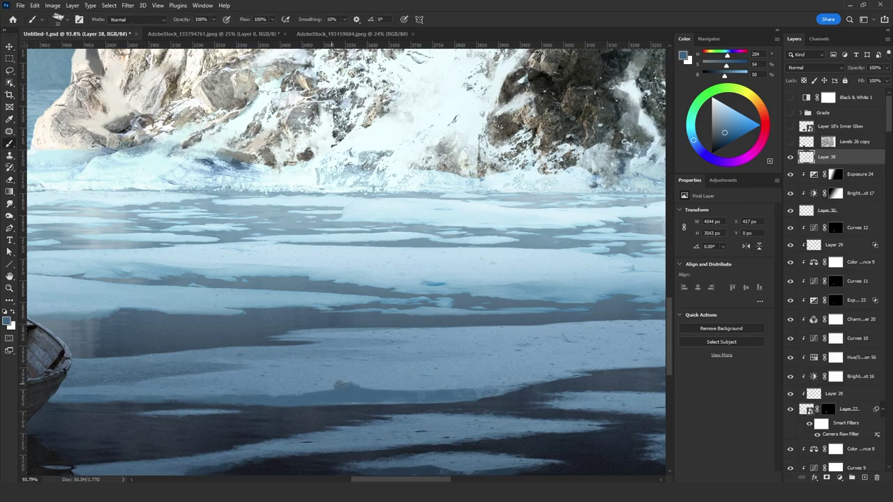
{"action": "scroll", "coordinate": [497, 370], "scroll_direction": "down", "scroll_amount": 2}
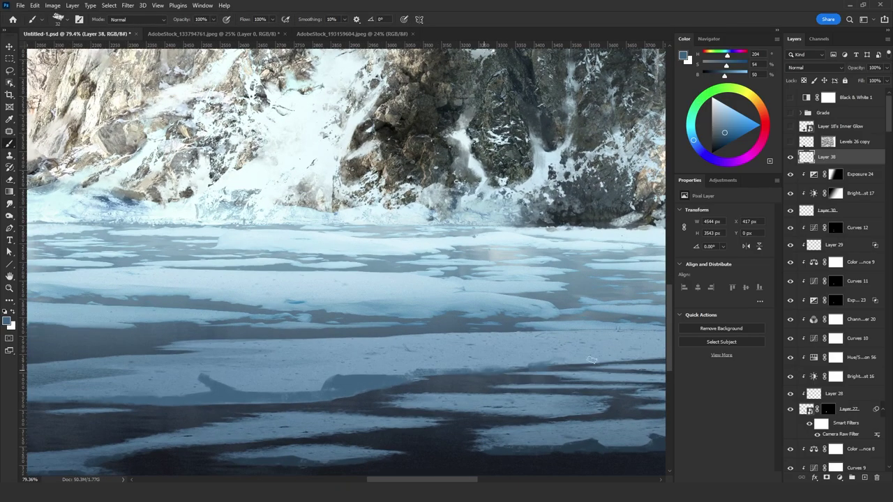
Step: Shade the edges of the ice floes below the shaded cliff with blue at 52% saturation and 43% brightness
{"action": "scroll", "coordinate": [572, 363], "scroll_direction": "down", "scroll_amount": 6}
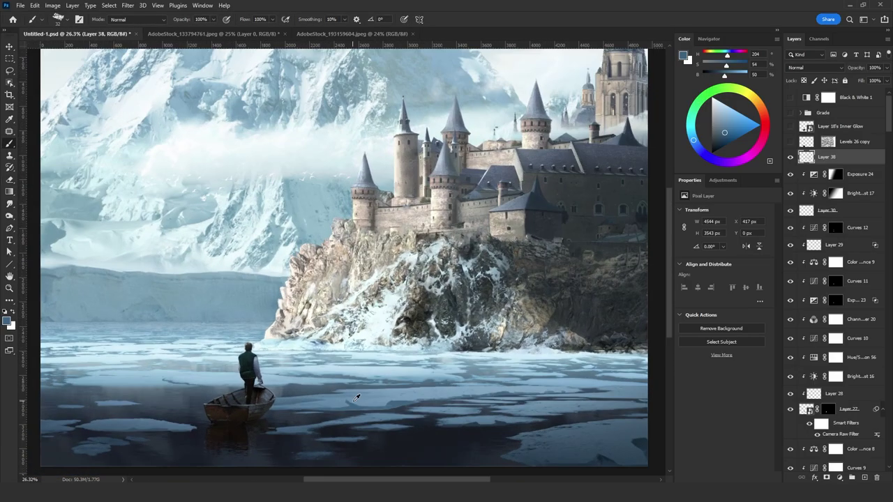
{"action": "scroll", "coordinate": [356, 398], "scroll_direction": "up", "scroll_amount": 5}
{"action": "scroll", "coordinate": [551, 379], "scroll_direction": "down", "scroll_amount": 5}
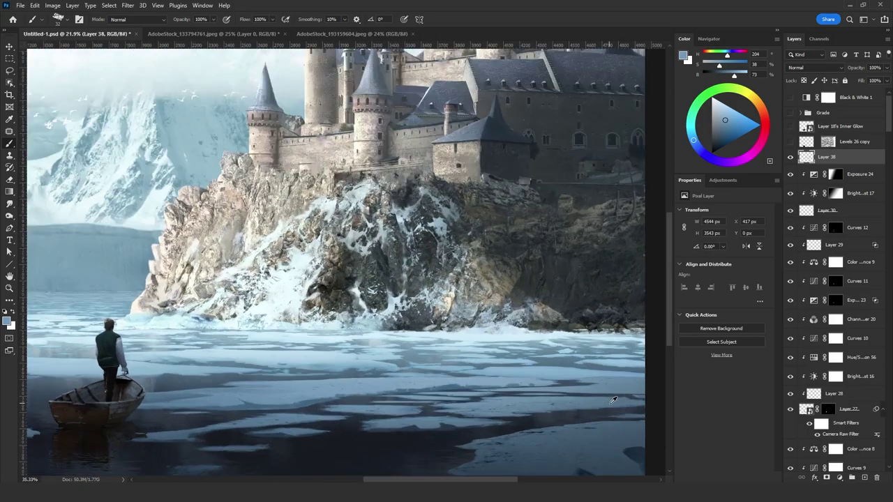
{"action": "scroll", "coordinate": [614, 400], "scroll_direction": "up", "scroll_amount": 4}
{"action": "left_click_drag", "start_coordinate": [733, 75], "coordinate": [721, 76]}
{"action": "left_click_drag", "start_coordinate": [719, 66], "coordinate": [724, 68]}
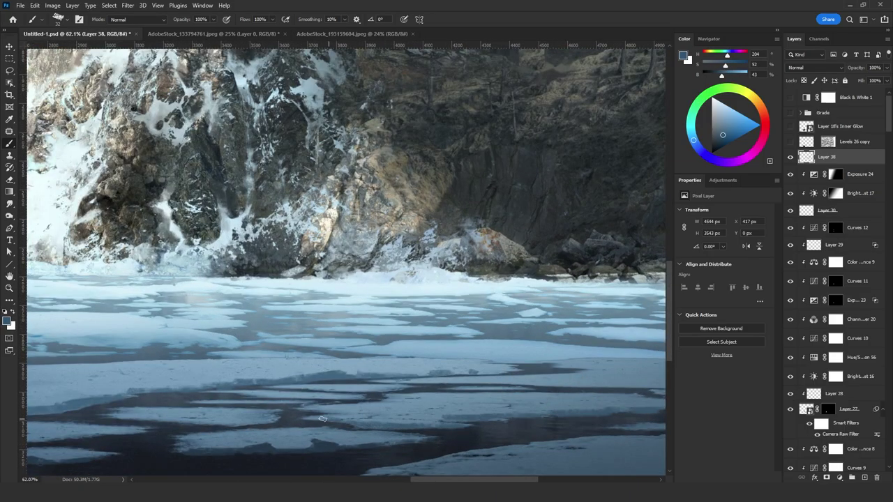
{"action": "scroll", "coordinate": [371, 390], "scroll_direction": "down", "scroll_amount": 2}
{"action": "left_click", "coordinate": [371, 391], "text": "alt"}
{"action": "scroll", "coordinate": [504, 337], "scroll_direction": "down", "scroll_amount": 4}
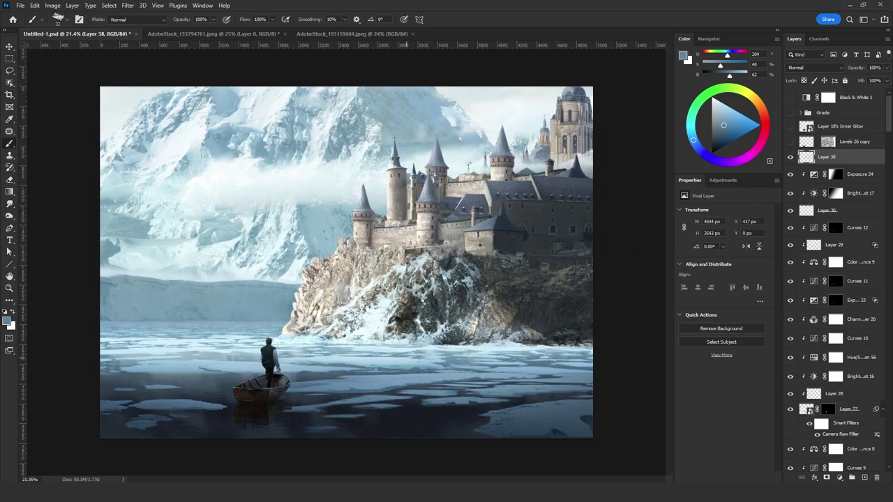